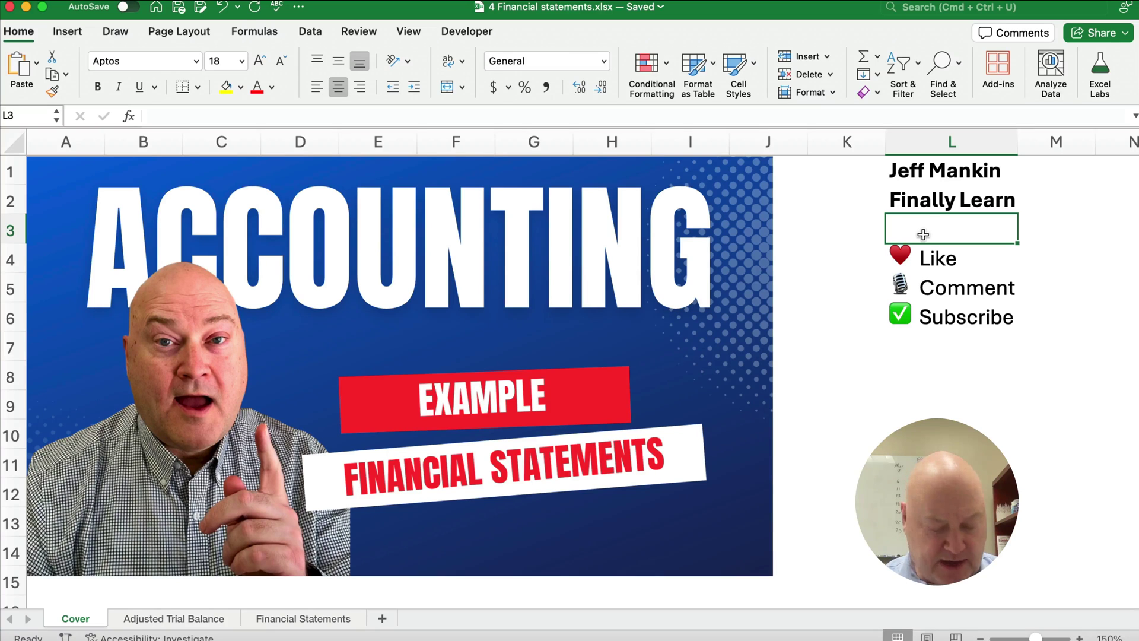
Review the Adjusted Trial Balance sheet, including the debit and credit totals in C23:D23
{"action": "key", "text": "alt+Right"}
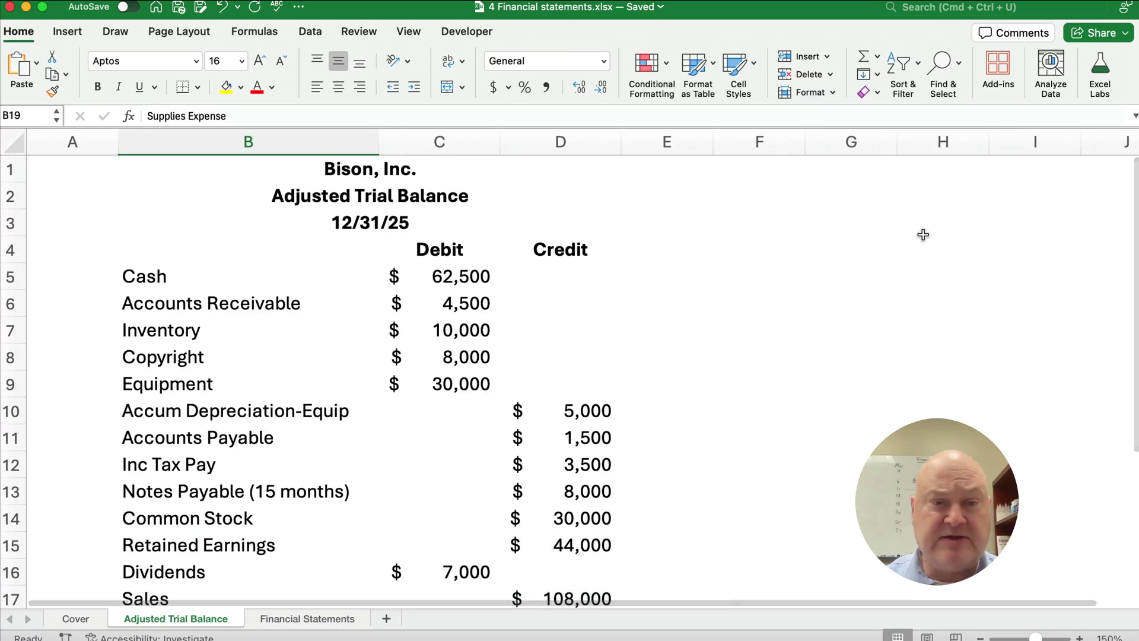
{"action": "scroll", "coordinate": [225, 296], "scroll_direction": "down", "scroll_amount": 1}
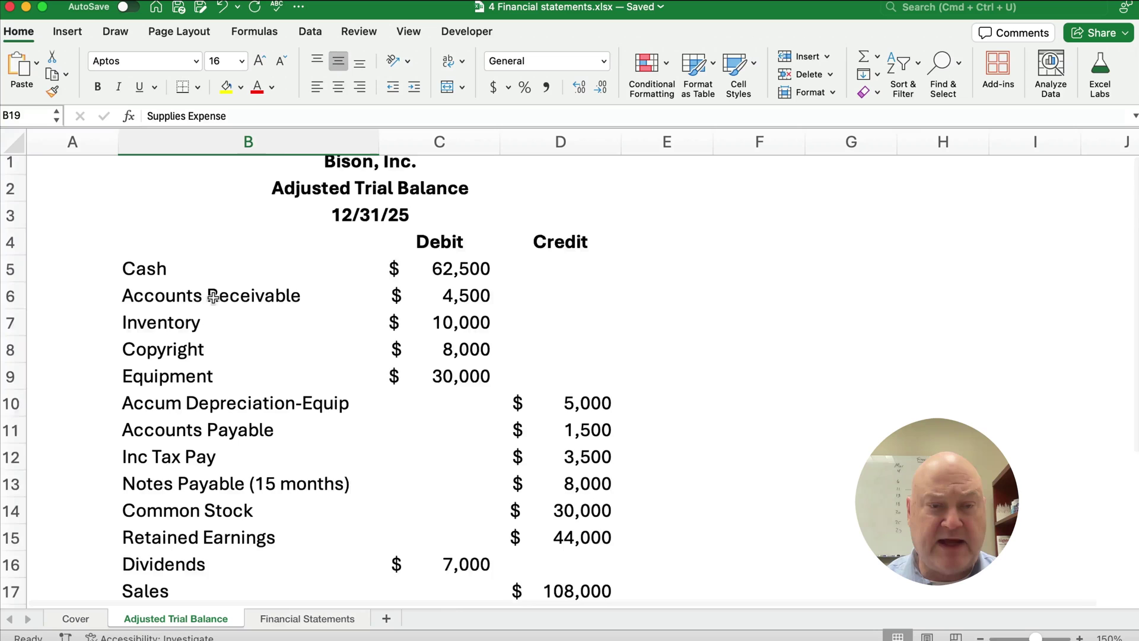
{"action": "scroll", "coordinate": [214, 297], "scroll_direction": "up", "scroll_amount": 1}
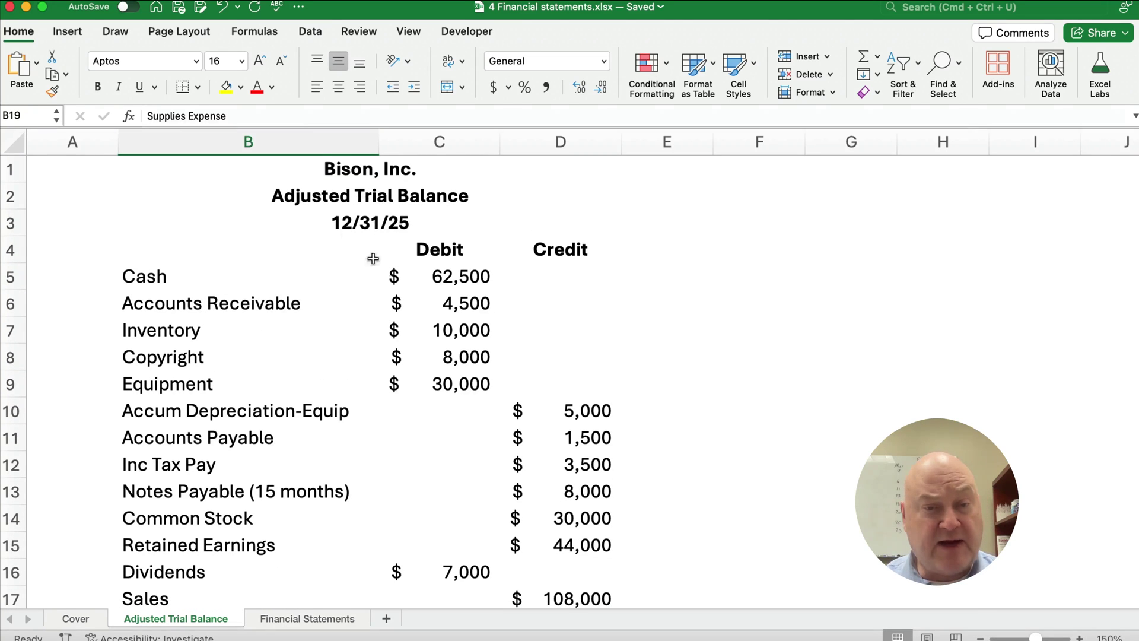
{"action": "scroll", "coordinate": [428, 332], "scroll_direction": "down", "scroll_amount": 2}
{"action": "scroll", "coordinate": [427, 338], "scroll_direction": "down", "scroll_amount": 6}
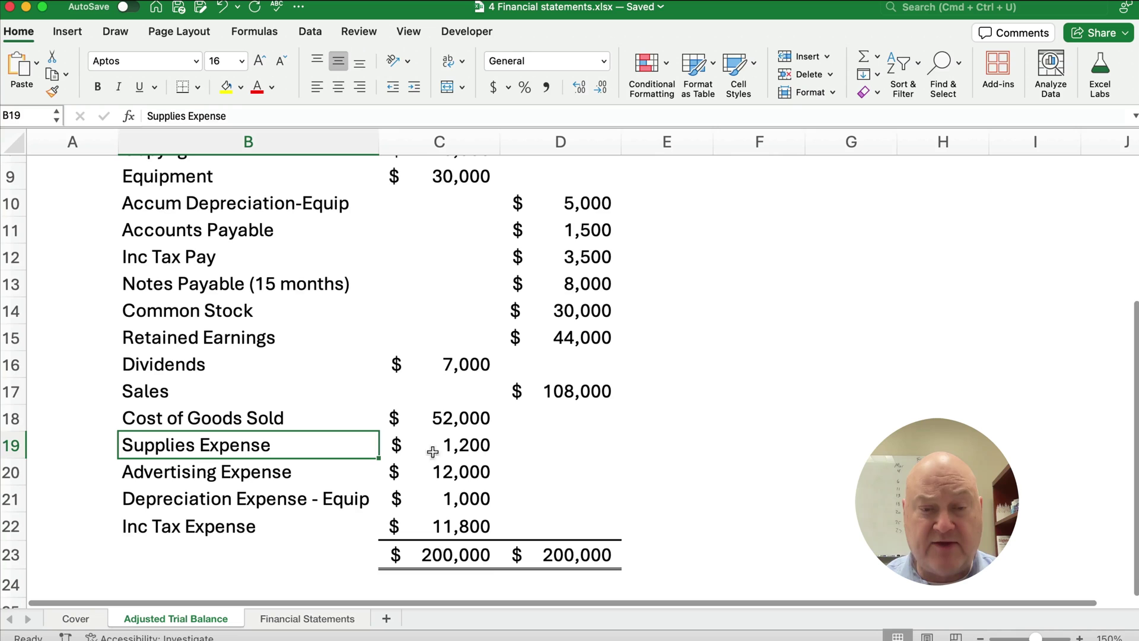
{"action": "left_click", "coordinate": [460, 551]}
{"action": "scroll", "coordinate": [555, 338], "scroll_direction": "up", "scroll_amount": 7}
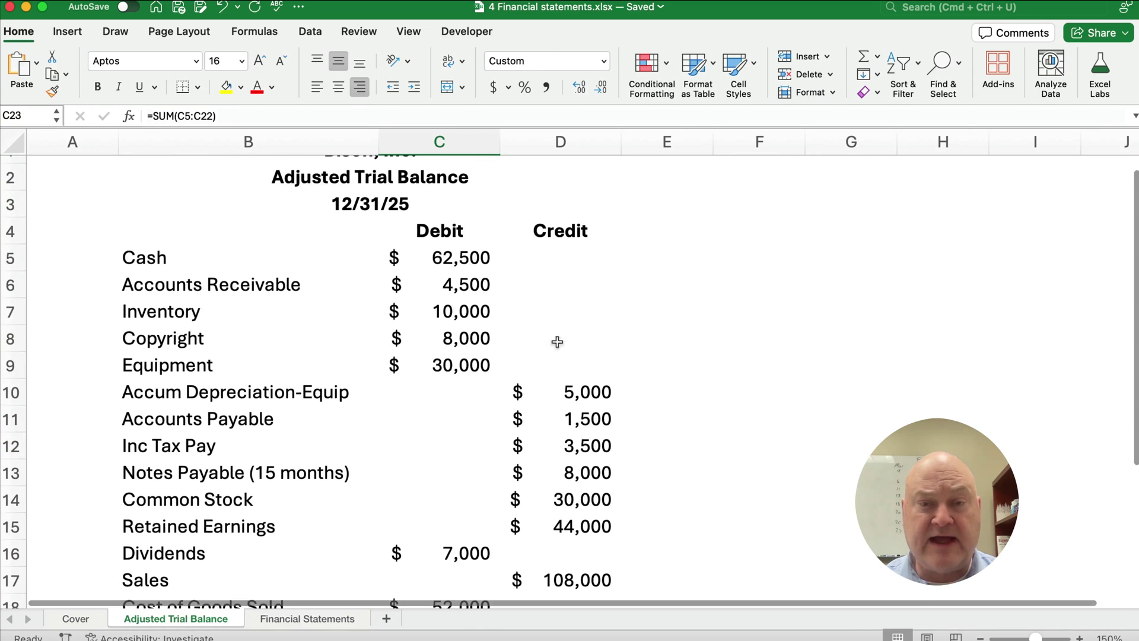
{"action": "scroll", "coordinate": [555, 440], "scroll_direction": "down", "scroll_amount": 7}
{"action": "scroll", "coordinate": [555, 440], "scroll_direction": "down", "scroll_amount": 3}
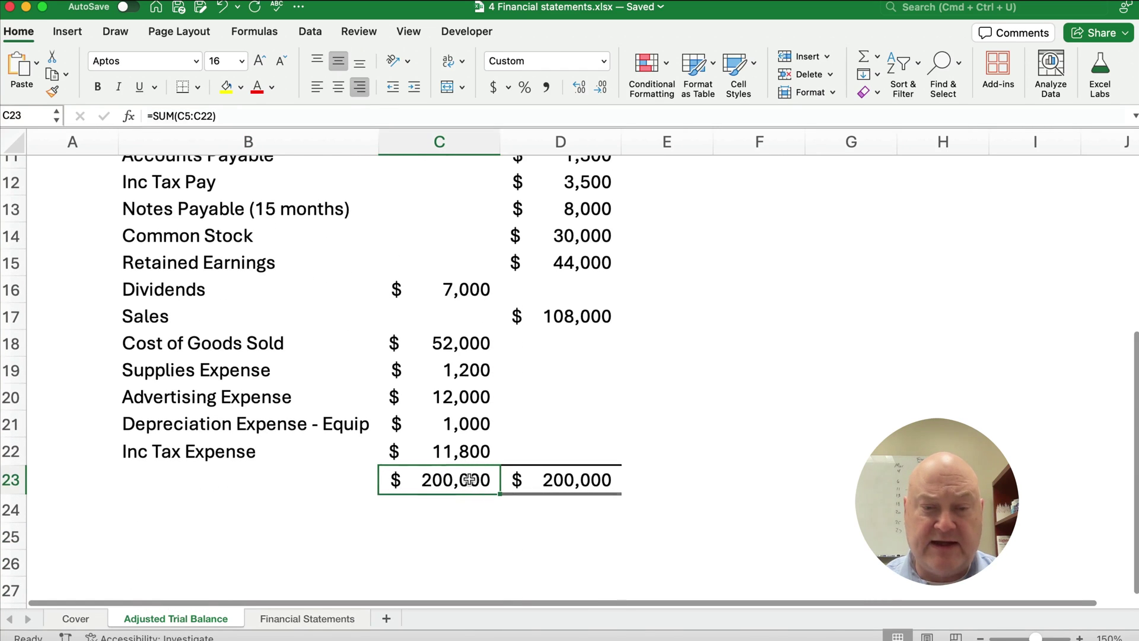
{"action": "left_click_drag", "start_coordinate": [457, 473], "coordinate": [579, 479]}
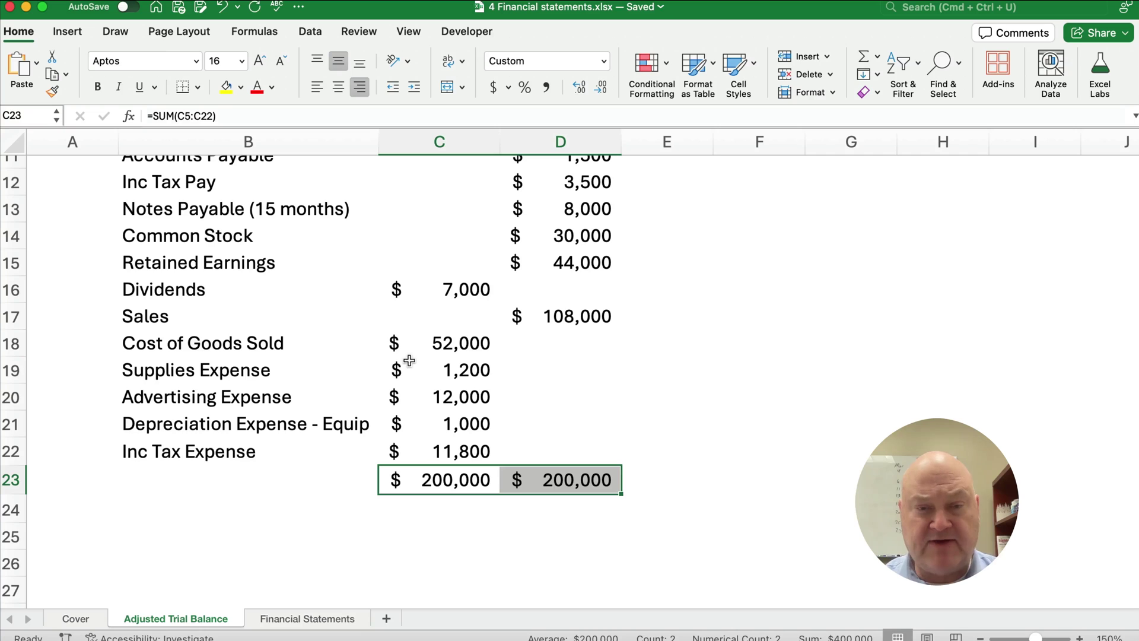
{"action": "scroll", "coordinate": [394, 373], "scroll_direction": "up", "scroll_amount": 6}
{"action": "scroll", "coordinate": [394, 373], "scroll_direction": "up", "scroll_amount": 5}
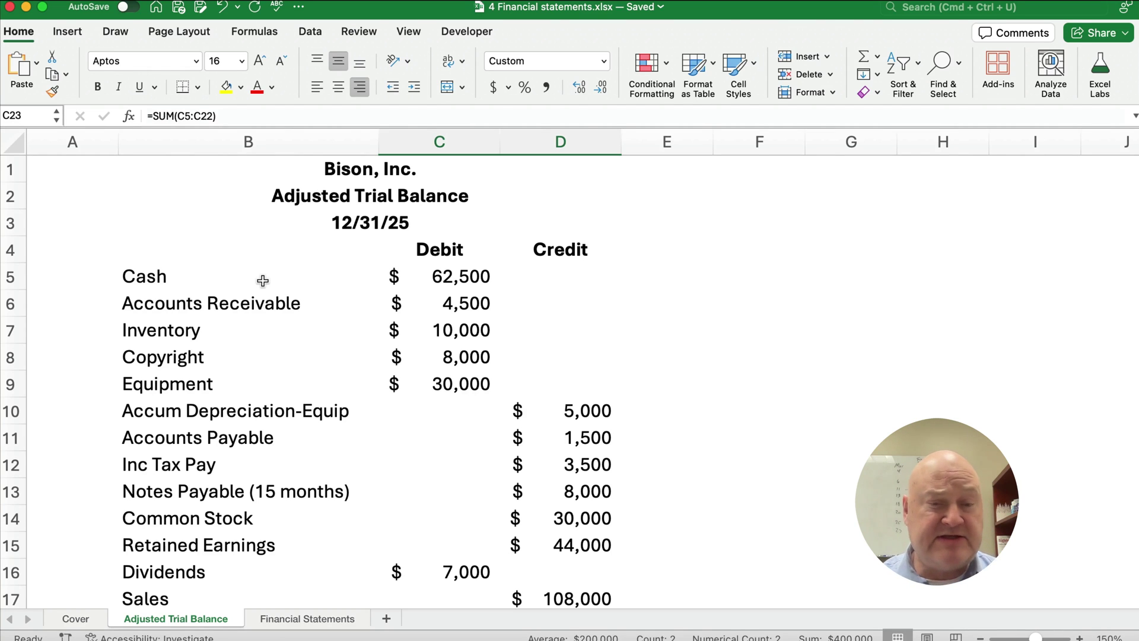
Examine the balance sheet accounts on the trial balance: assets in rows 5–10, liabilities in rows 11–13, equity and dividends in rows 14–16
{"action": "left_click", "coordinate": [143, 281]}
{"action": "left_click_drag", "start_coordinate": [143, 280], "coordinate": [593, 556]}
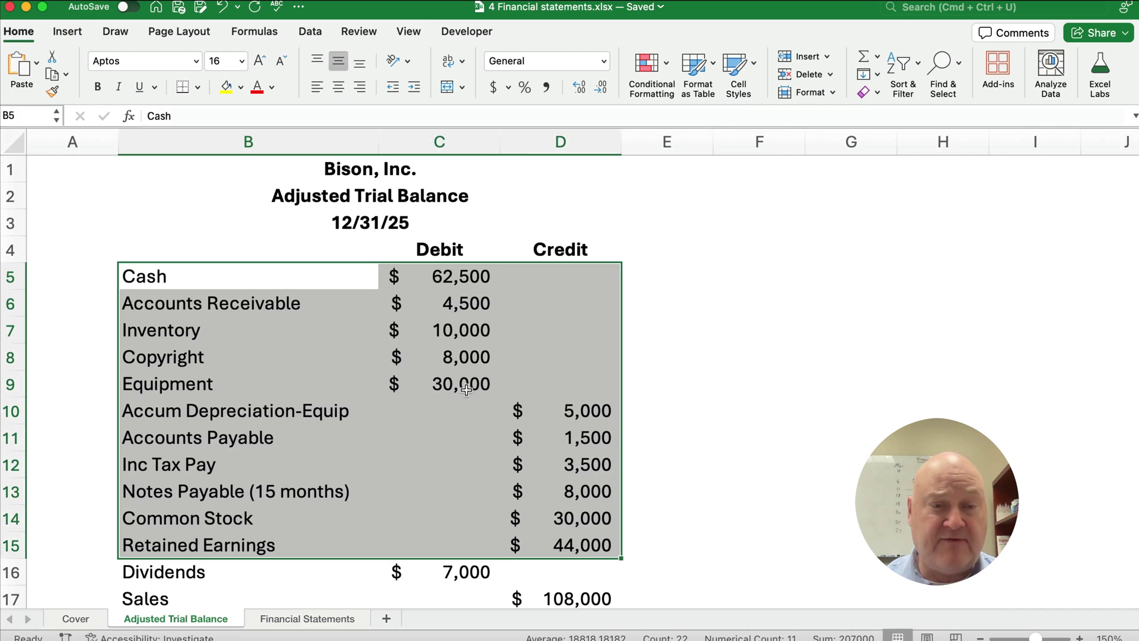
{"action": "scroll", "coordinate": [328, 359], "scroll_direction": "down", "scroll_amount": 3}
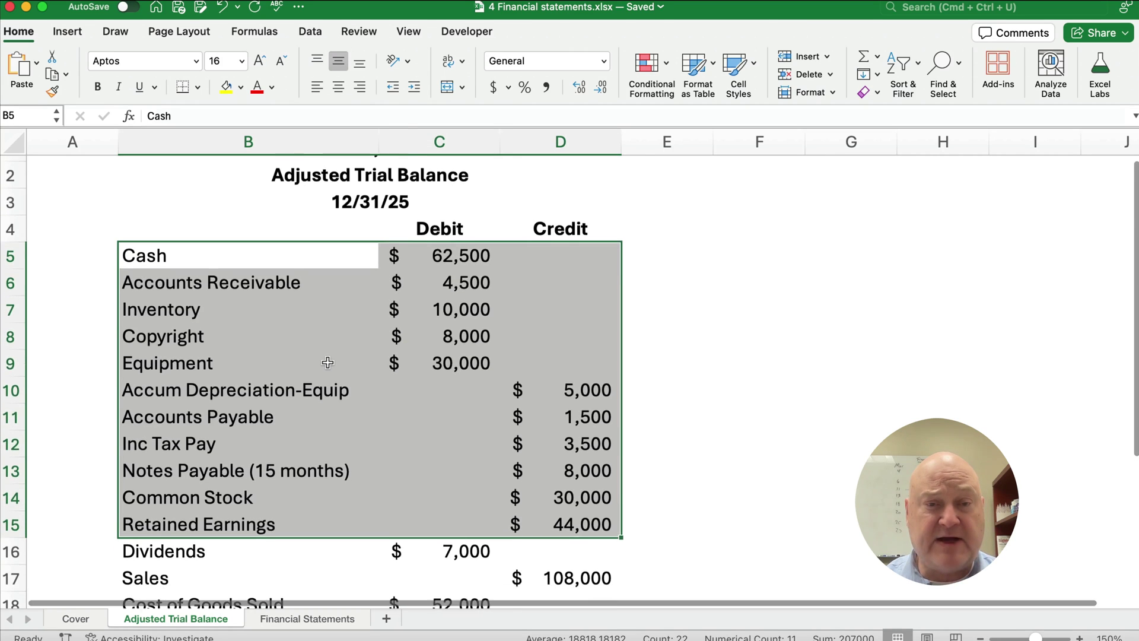
{"action": "left_click_drag", "start_coordinate": [143, 184], "coordinate": [585, 324]}
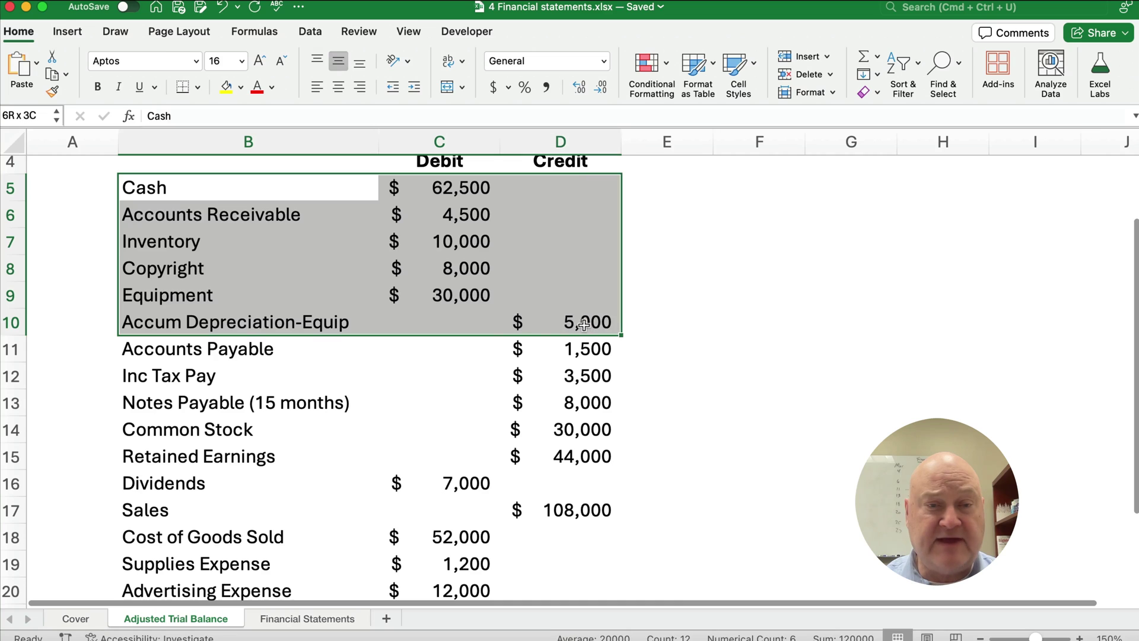
{"action": "left_click", "coordinate": [165, 349]}
{"action": "left_click_drag", "start_coordinate": [165, 349], "coordinate": [571, 404]}
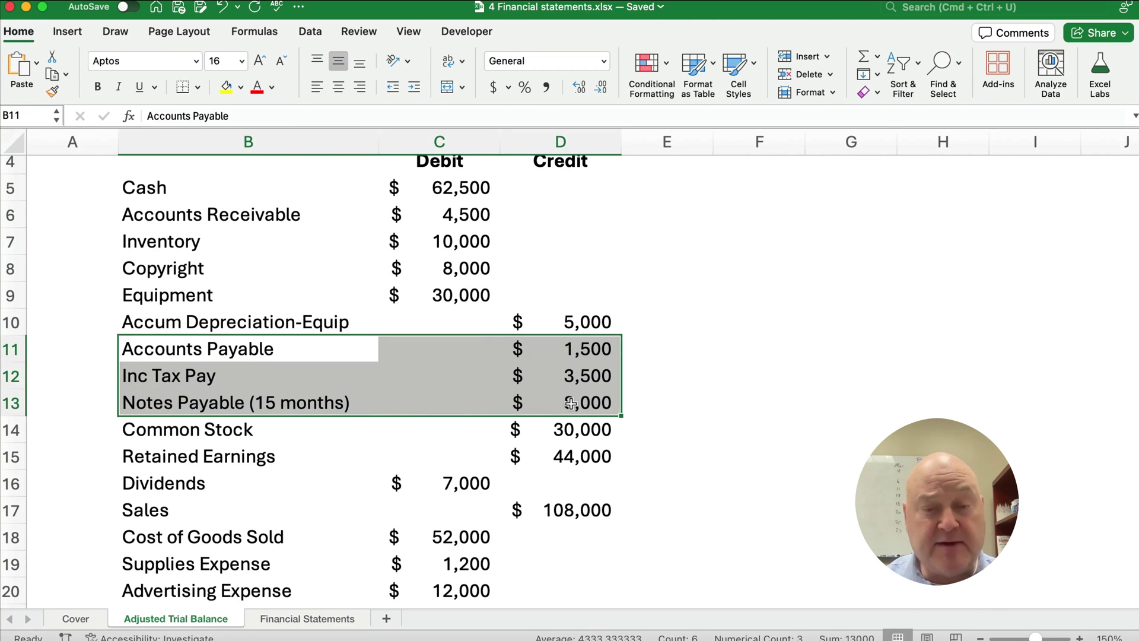
{"action": "left_click_drag", "start_coordinate": [152, 431], "coordinate": [622, 485]}
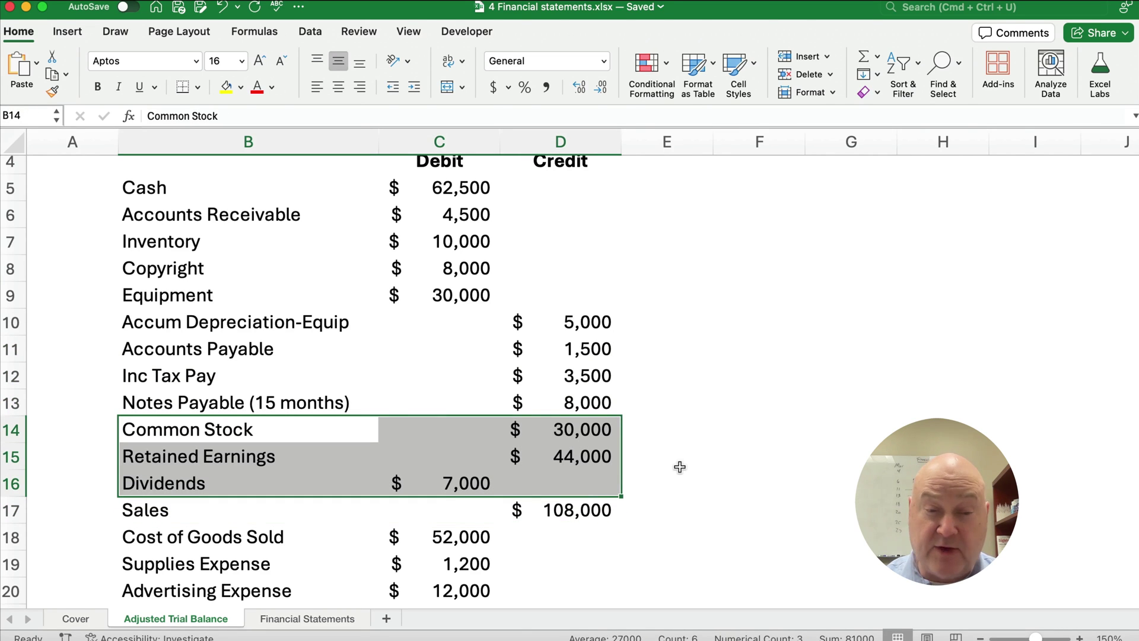
Examine the income statement accounts on the trial balance, from Sales in row 17 through Inc Tax Expense in row 22
{"action": "scroll", "coordinate": [680, 467], "scroll_direction": "down", "scroll_amount": 5}
{"action": "left_click_drag", "start_coordinate": [139, 386], "coordinate": [576, 397]}
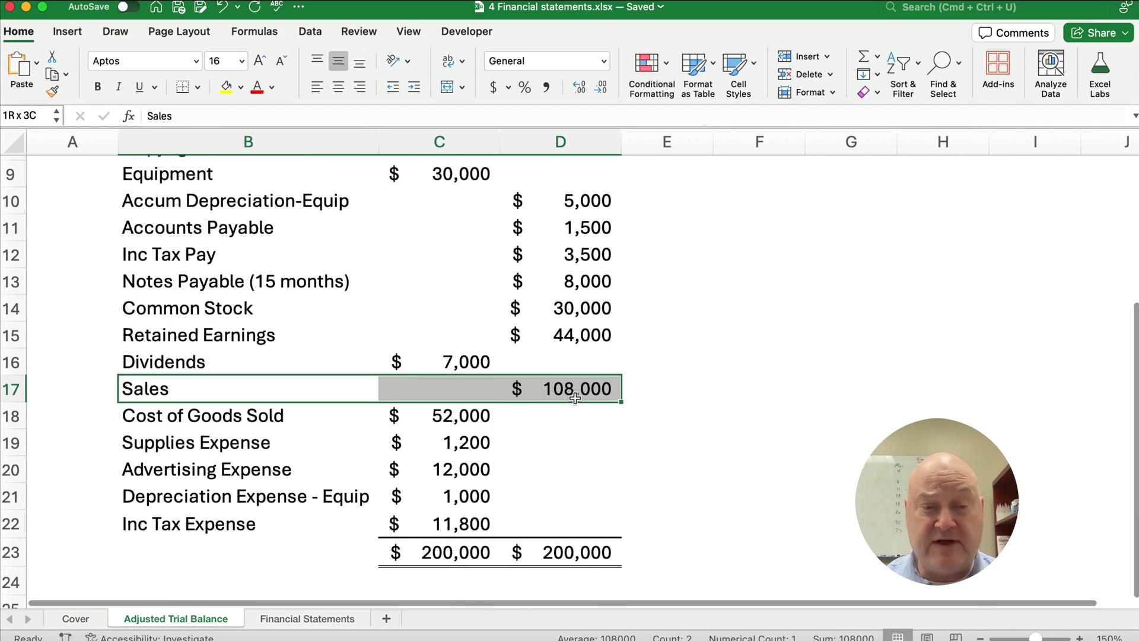
{"action": "left_click_drag", "start_coordinate": [198, 415], "coordinate": [482, 521]}
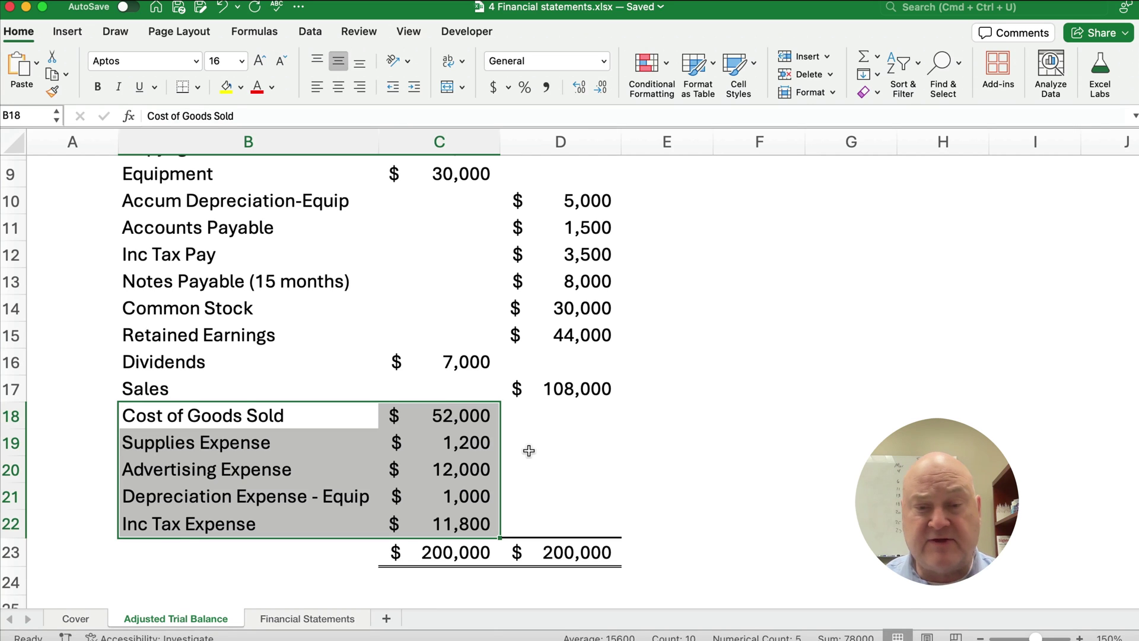
{"action": "scroll", "coordinate": [415, 509], "scroll_direction": "up", "scroll_amount": 5}
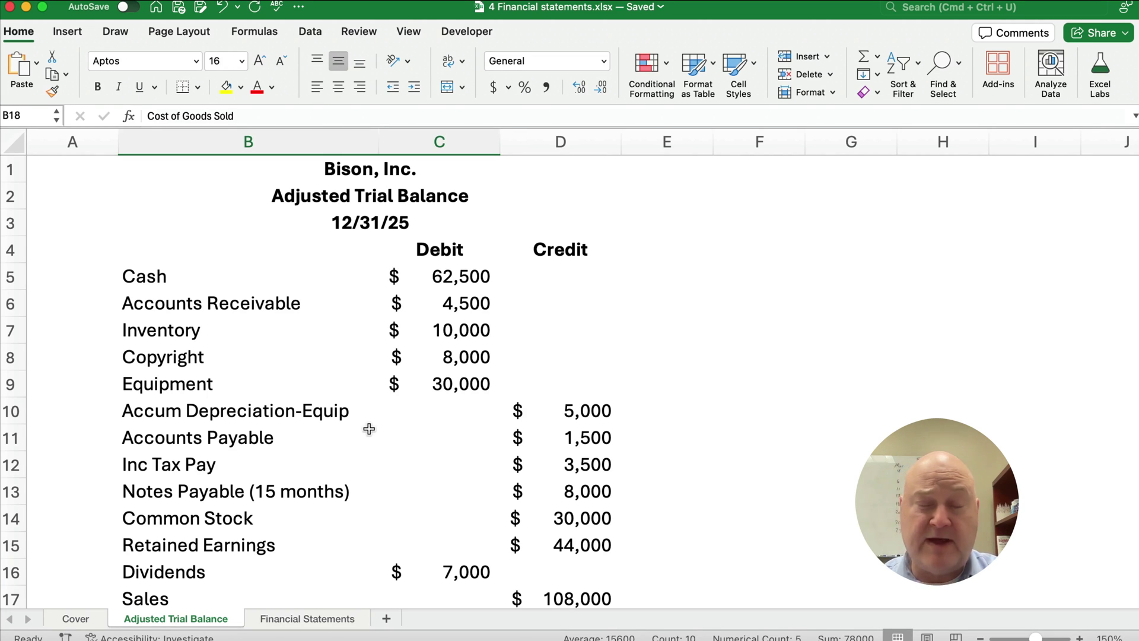
{"action": "scroll", "coordinate": [274, 442], "scroll_direction": "down", "scroll_amount": 5}
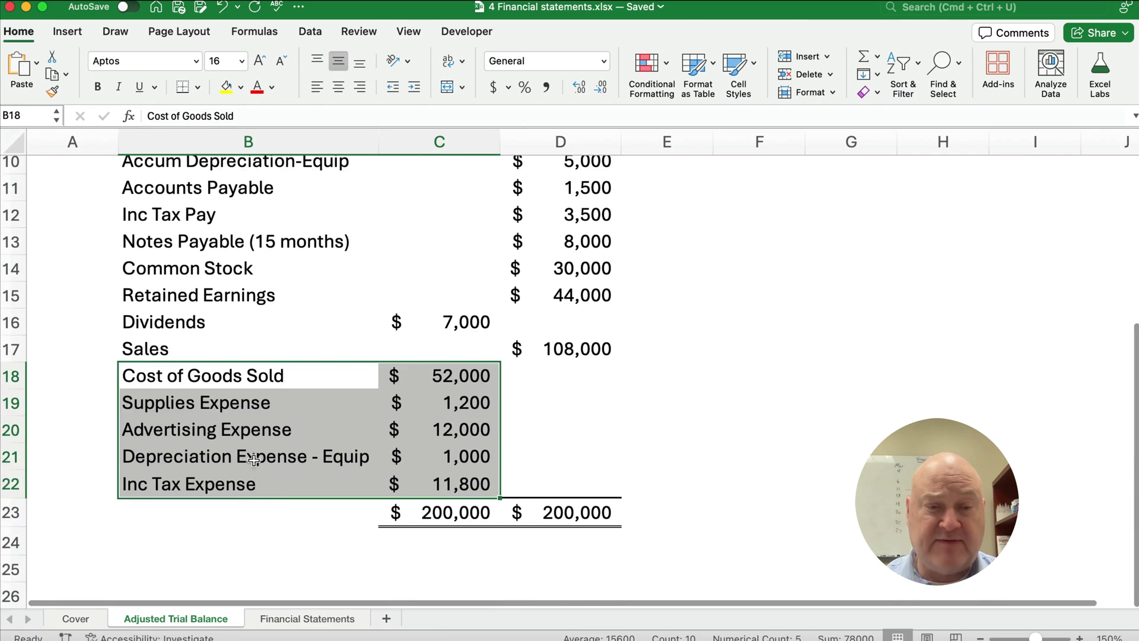
{"action": "left_click_drag", "start_coordinate": [146, 347], "coordinate": [593, 479]}
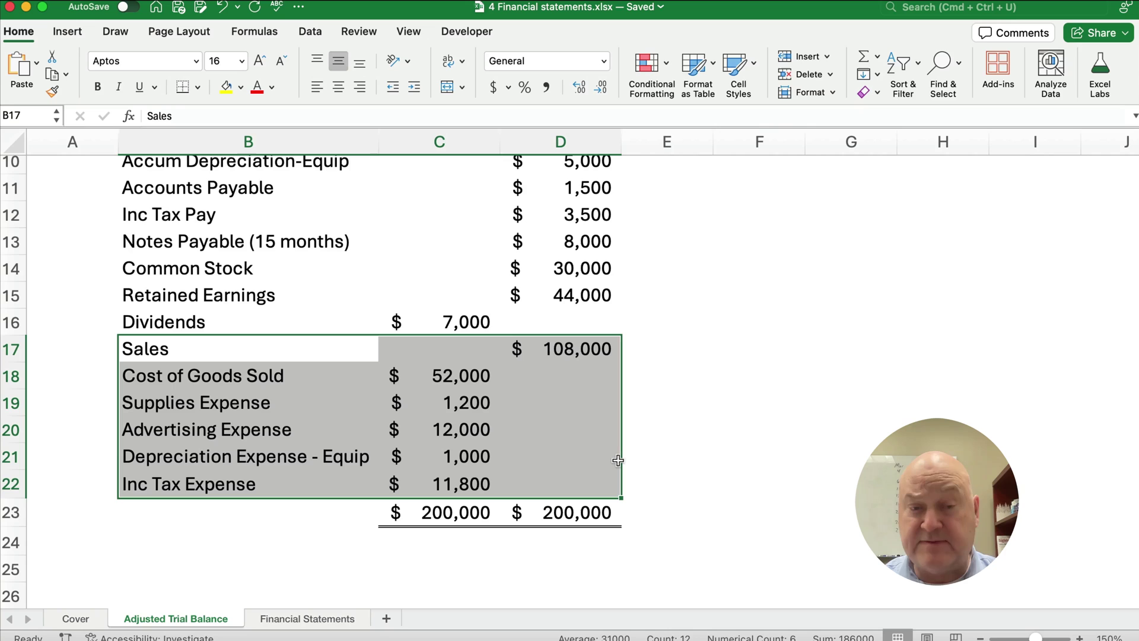
On the Financial Statements sheet, enter the label "Sales" in B5 of the income statement
{"action": "left_click", "coordinate": [308, 618]}
{"action": "left_click", "coordinate": [130, 280]}
{"action": "type", "text": "Sales"}
{"action": "key", "text": "Tab"}
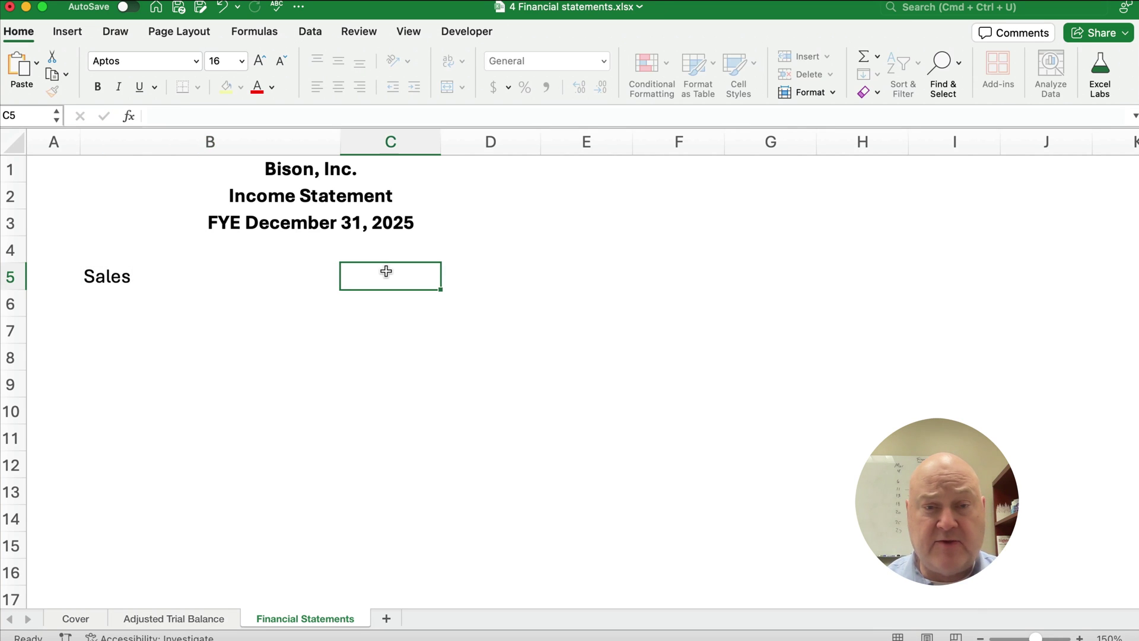
Link D5 to the Sales balance with the formula ='Adjusted Trial Balance'!D17
{"action": "key", "text": "Tab"}
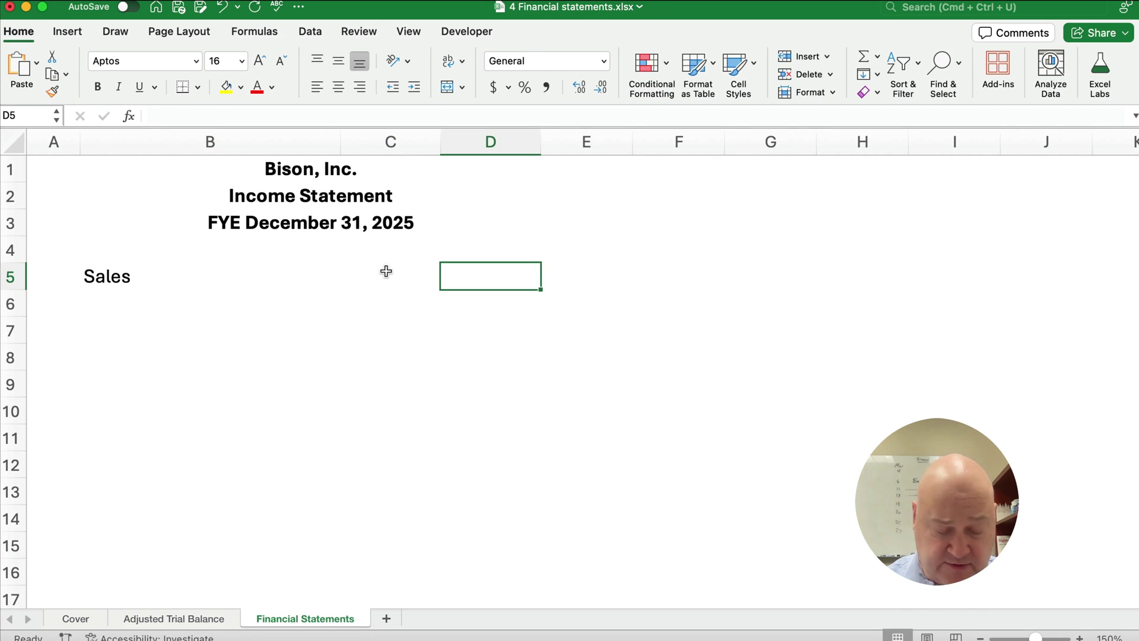
{"action": "type", "text": "="}
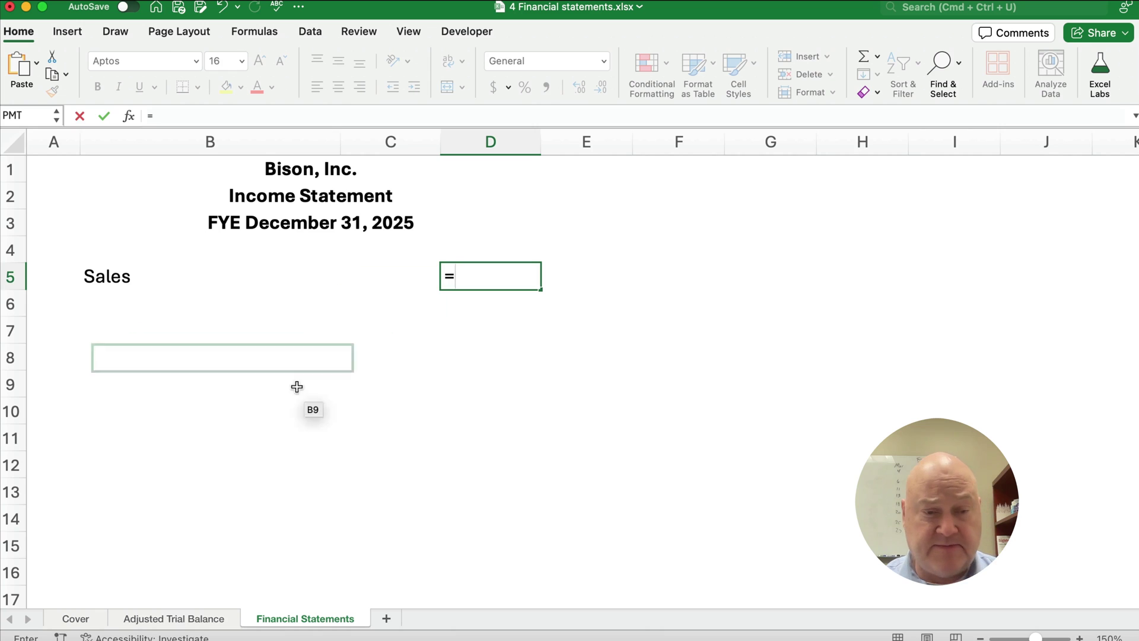
{"action": "left_click", "coordinate": [176, 617]}
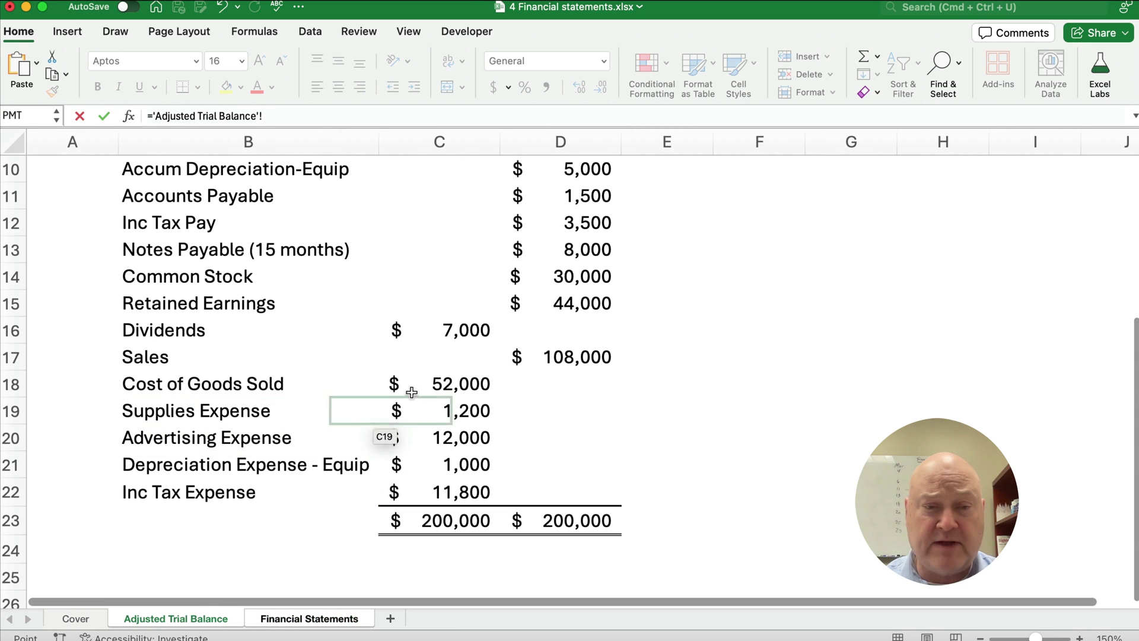
{"action": "left_click", "coordinate": [577, 361]}
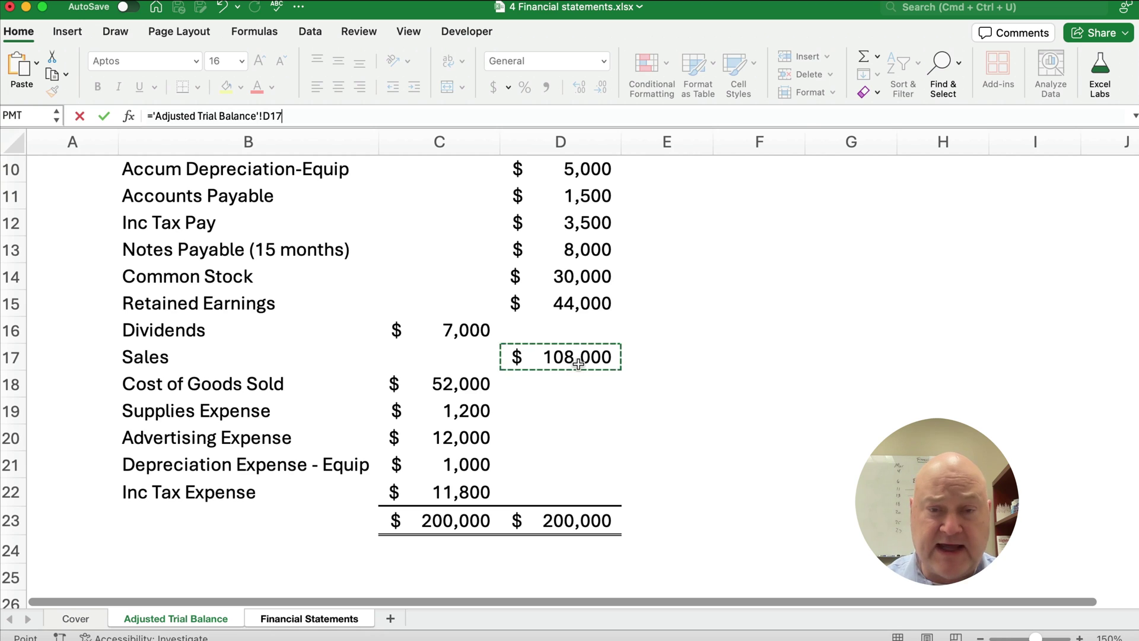
{"action": "key", "text": "Return"}
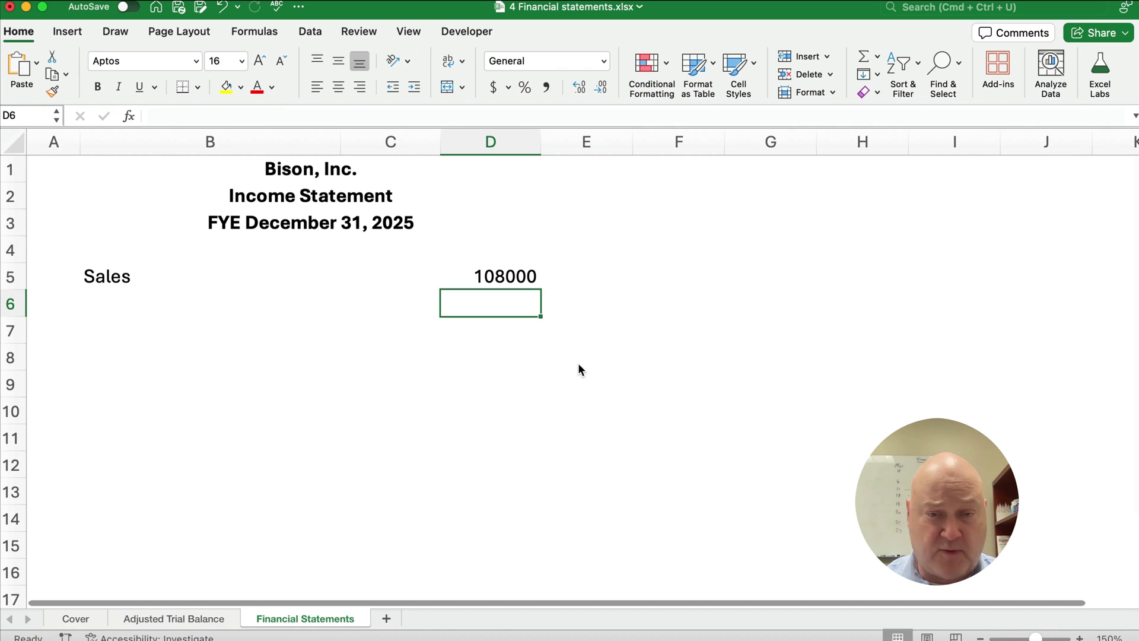
Enter the label "Cost of Goods sold" in B6, below Sales
{"action": "key", "text": "Left"}
{"action": "key", "text": "Left"}
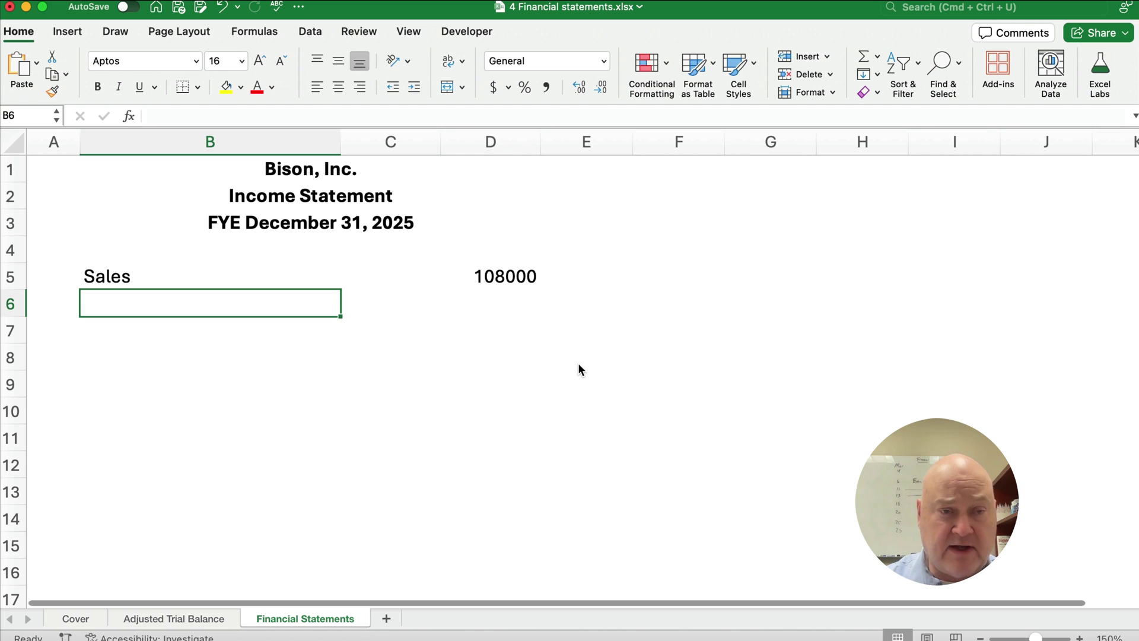
{"action": "type", "text": "Cost of Goods"}
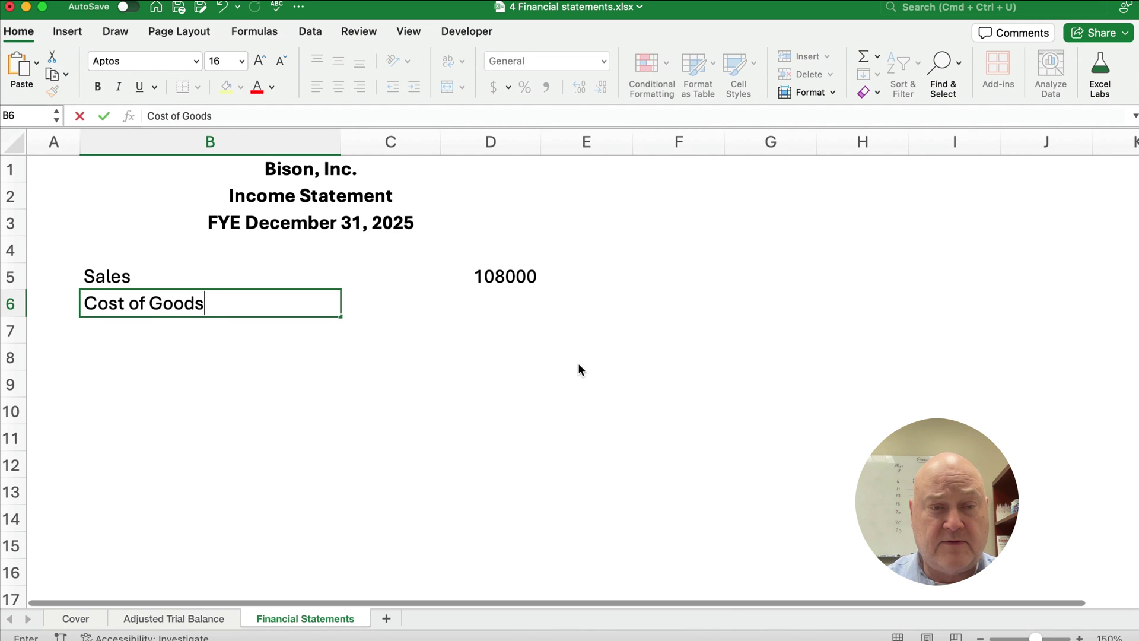
{"action": "type", "text": " sold"}
{"action": "key", "text": "Return"}
Link D6 to the Cost of Goods Sold balance with the formula ='Adjusted Trial Balance'!C18
{"action": "key", "text": "Up"}
{"action": "key", "text": "Right"}
{"action": "key", "text": "Right"}
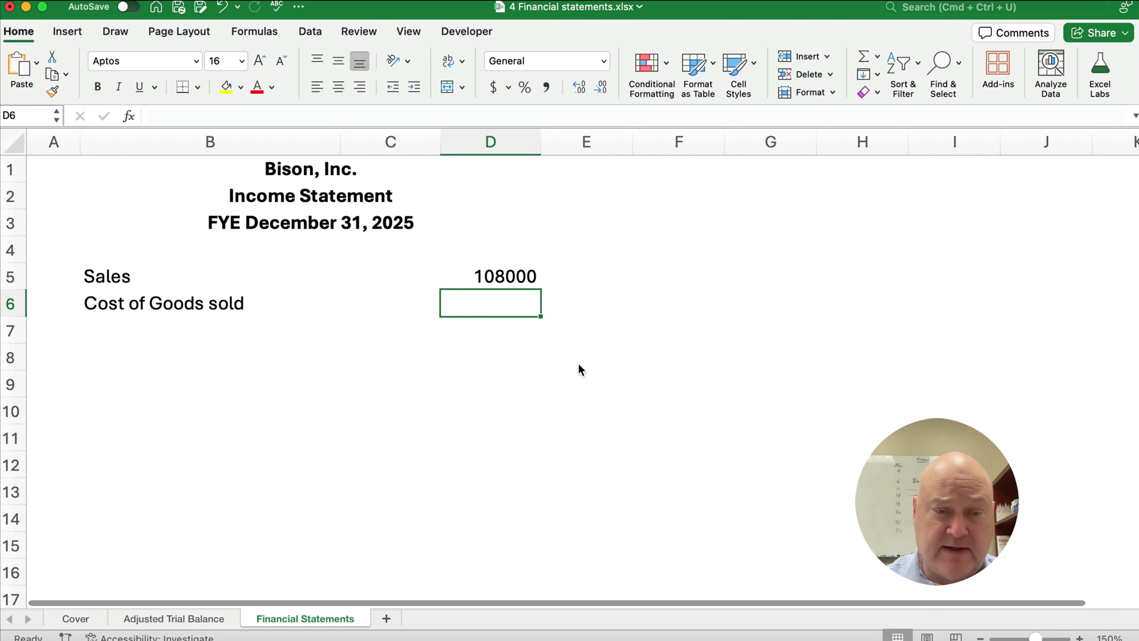
{"action": "type", "text": "="}
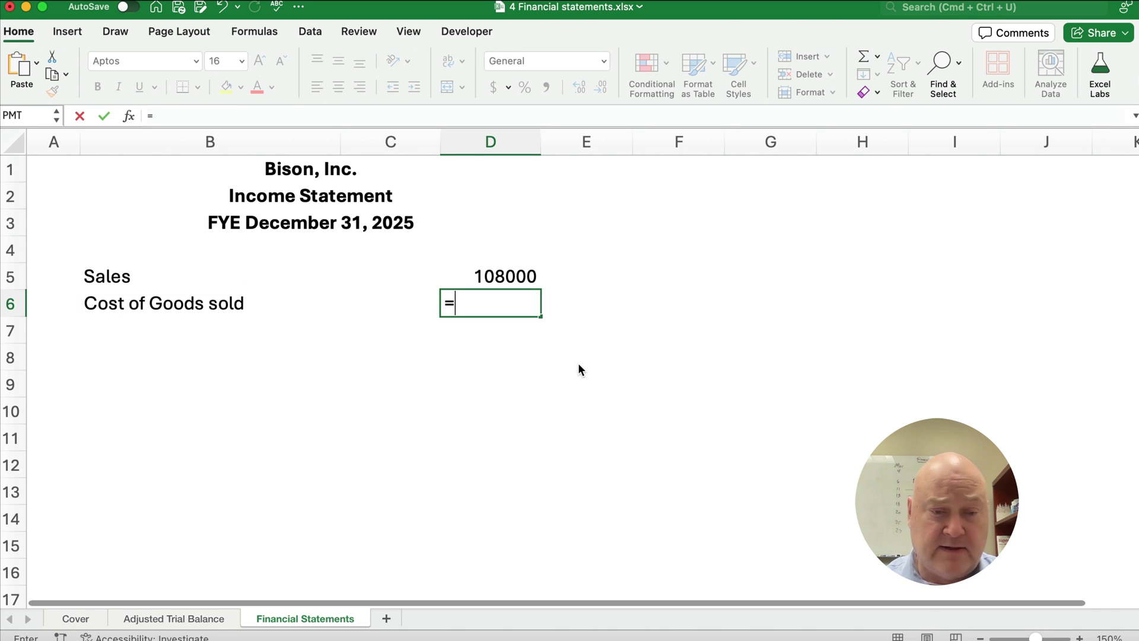
{"action": "left_click", "coordinate": [204, 620]}
{"action": "left_click", "coordinate": [468, 382]}
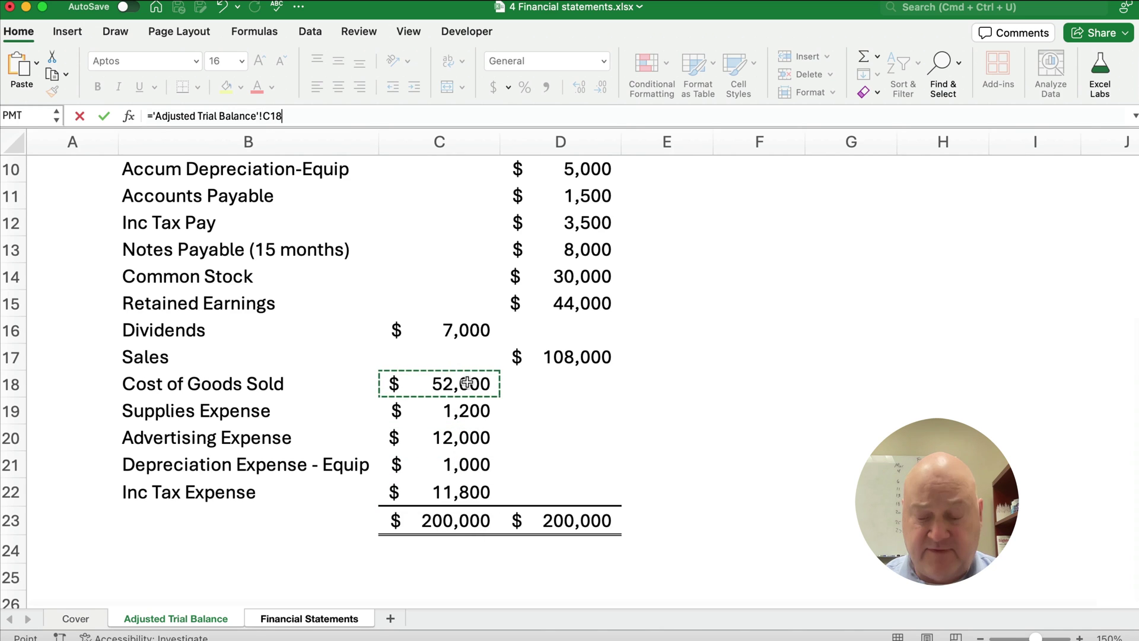
{"action": "key", "text": "Return"}
Enter the label "Gross profit" in B7, below the cost of goods sold row
{"action": "key", "text": "Left"}
{"action": "key", "text": "Left"}
{"action": "key", "text": "Left"}
{"action": "key", "text": "Right"}
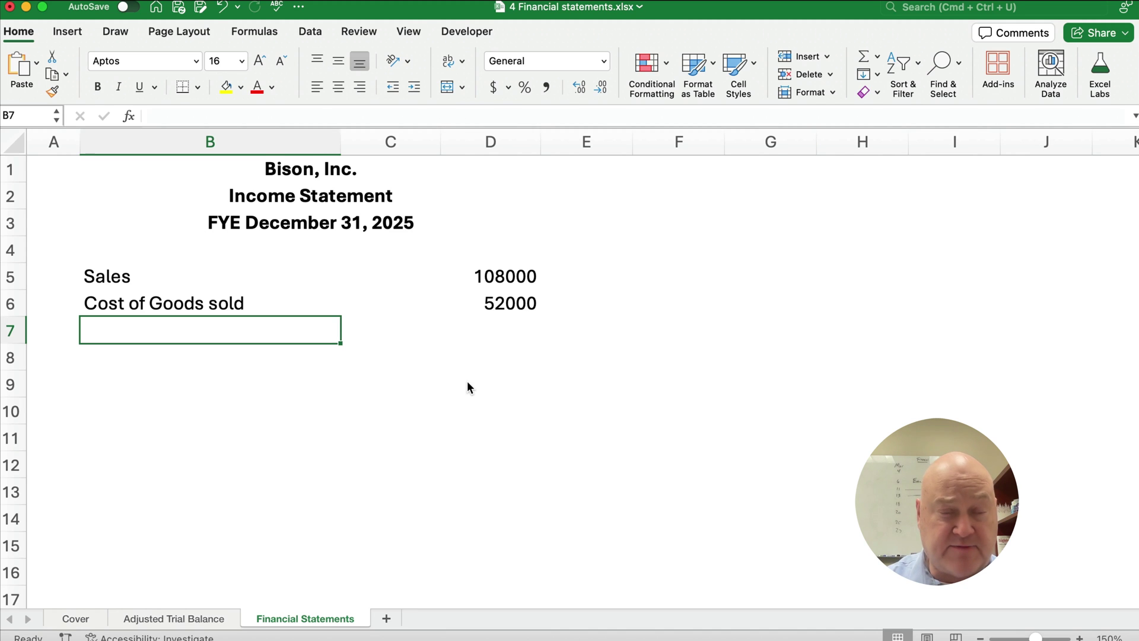
{"action": "type", "text": "Gross profit"}
Calculate gross profit in D7 as Sales minus Cost of Goods sold with the formula =D5-D6
{"action": "key", "text": "Right"}
{"action": "key", "text": "Right"}
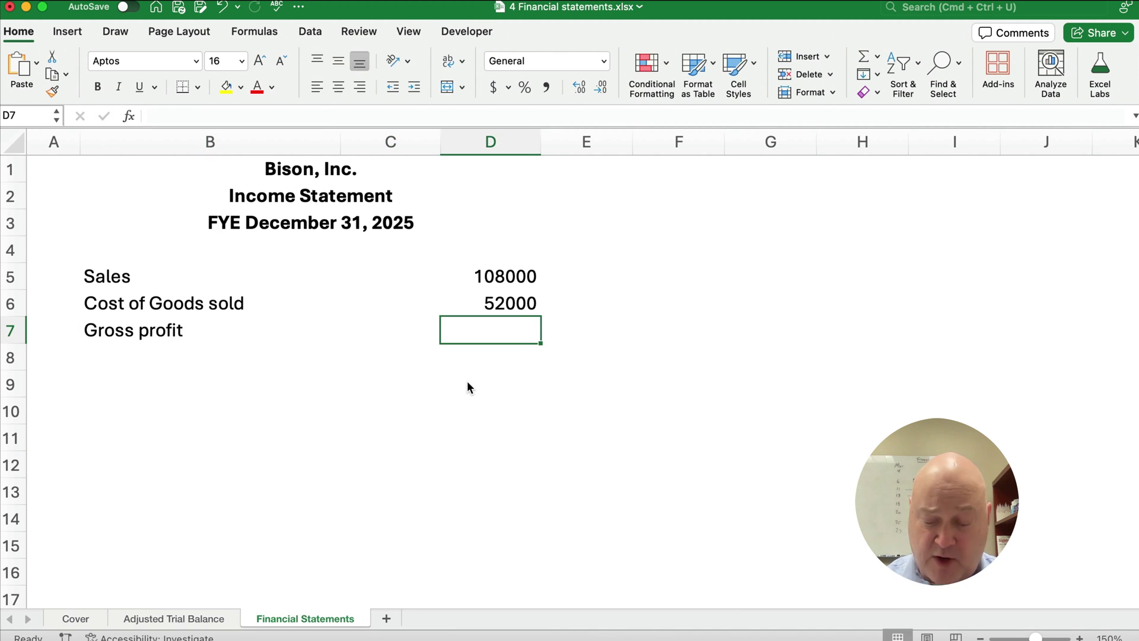
{"action": "type", "text": "="}
{"action": "key", "text": "Up"}
{"action": "key", "text": "Up"}
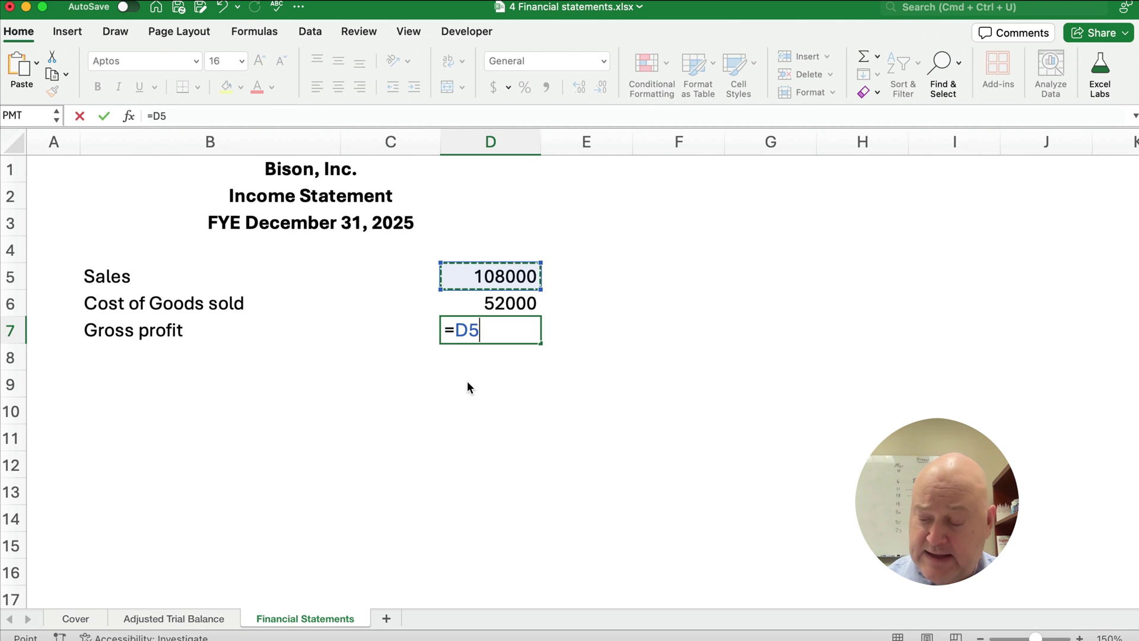
{"action": "type", "text": "-"}
{"action": "key", "text": "Up"}
{"action": "key", "text": "Return"}
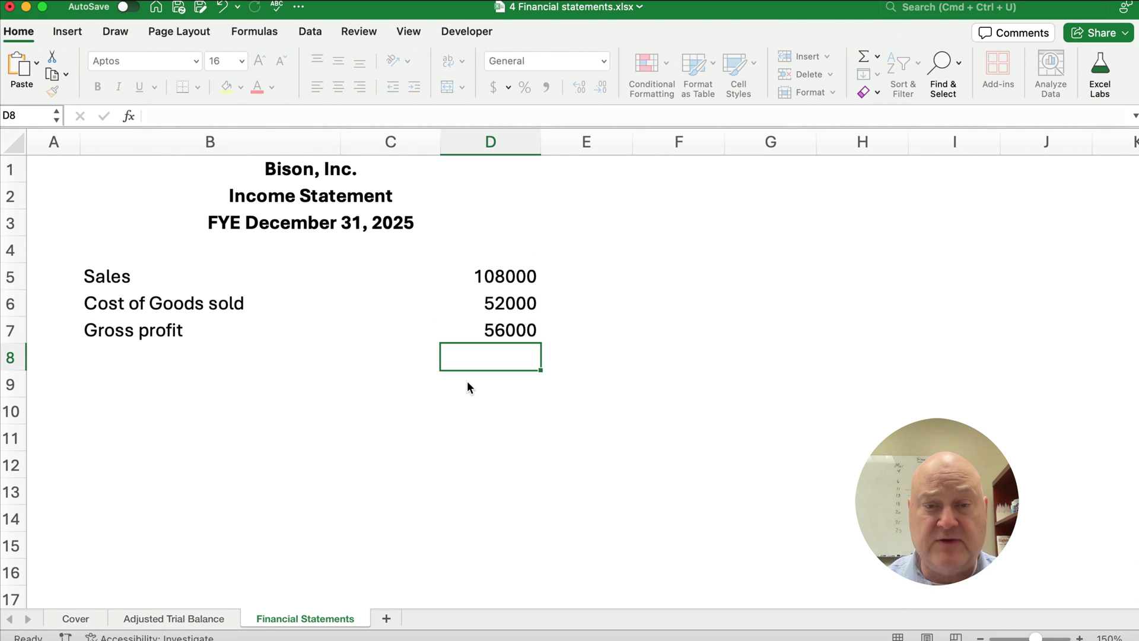
Format D5:D12 as accounting dollar amounts with no decimal places
{"action": "left_click_drag", "start_coordinate": [494, 276], "coordinate": [496, 467]}
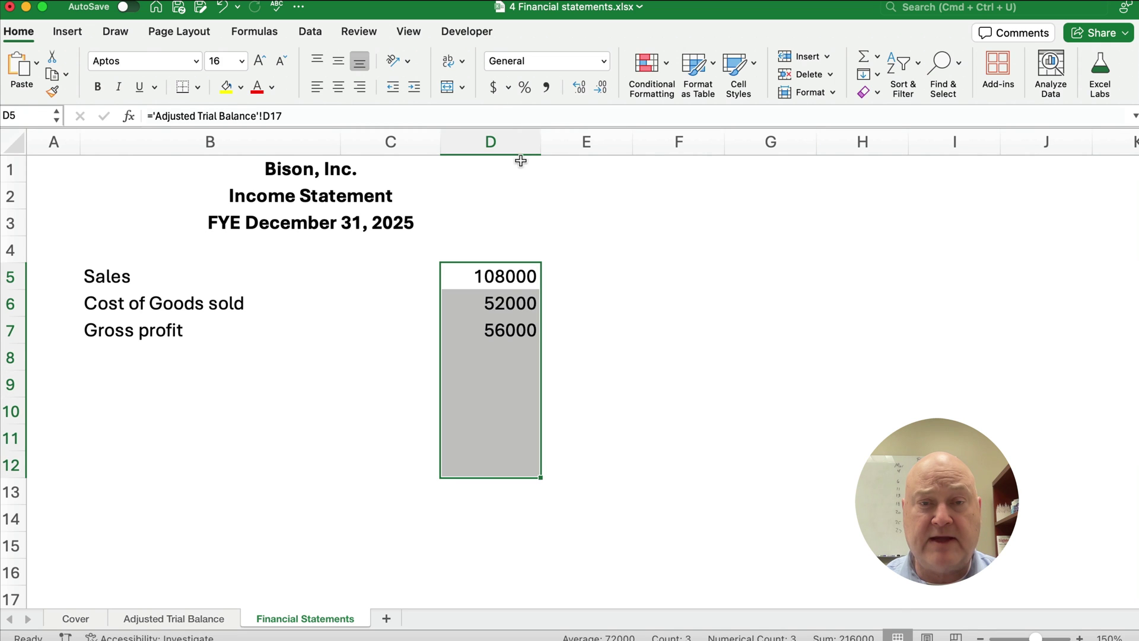
{"action": "left_click", "coordinate": [492, 90]}
{"action": "left_click", "coordinate": [601, 87]}
{"action": "left_click", "coordinate": [601, 87]}
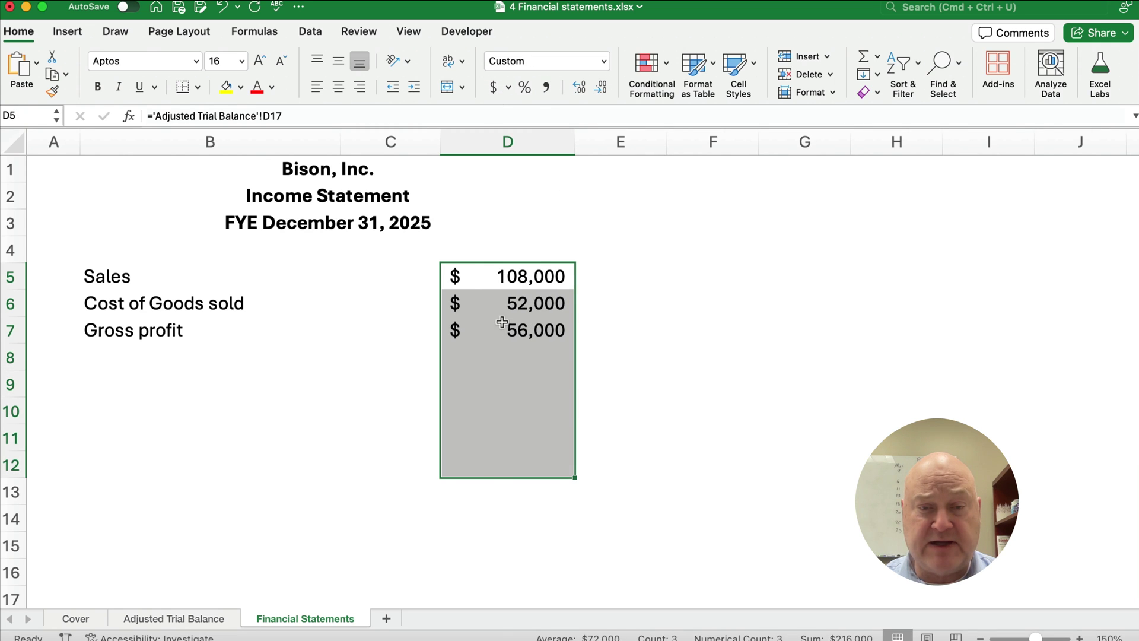
Add a bottom border to the Cost of Goods sold amount in D6
{"action": "left_click", "coordinate": [483, 305]}
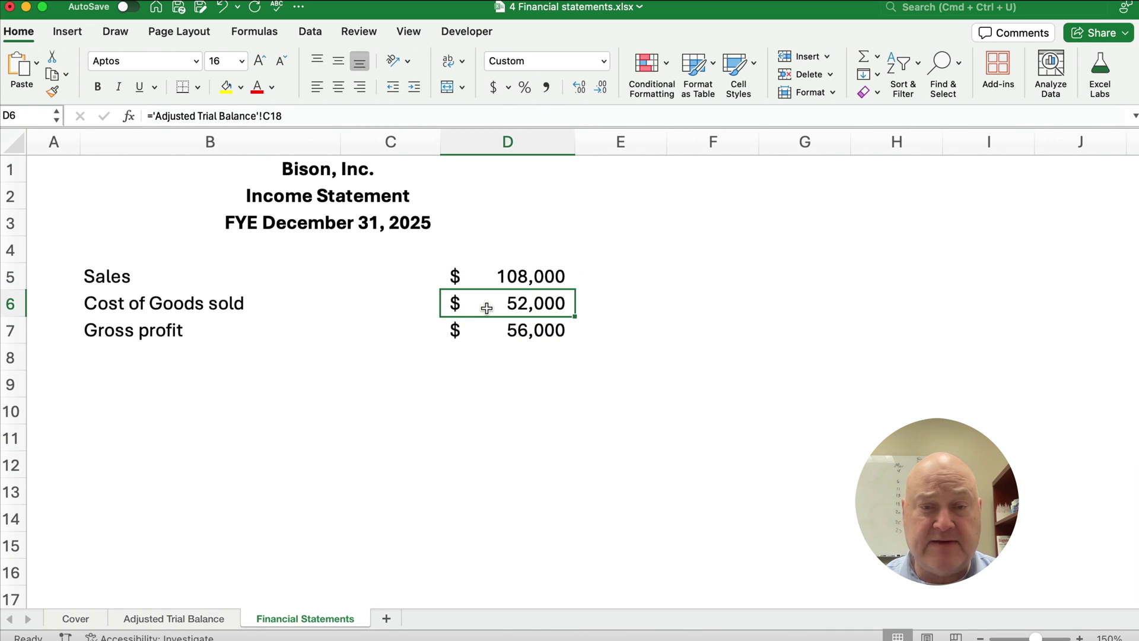
{"action": "left_click", "coordinate": [183, 91]}
{"action": "left_click", "coordinate": [580, 413]}
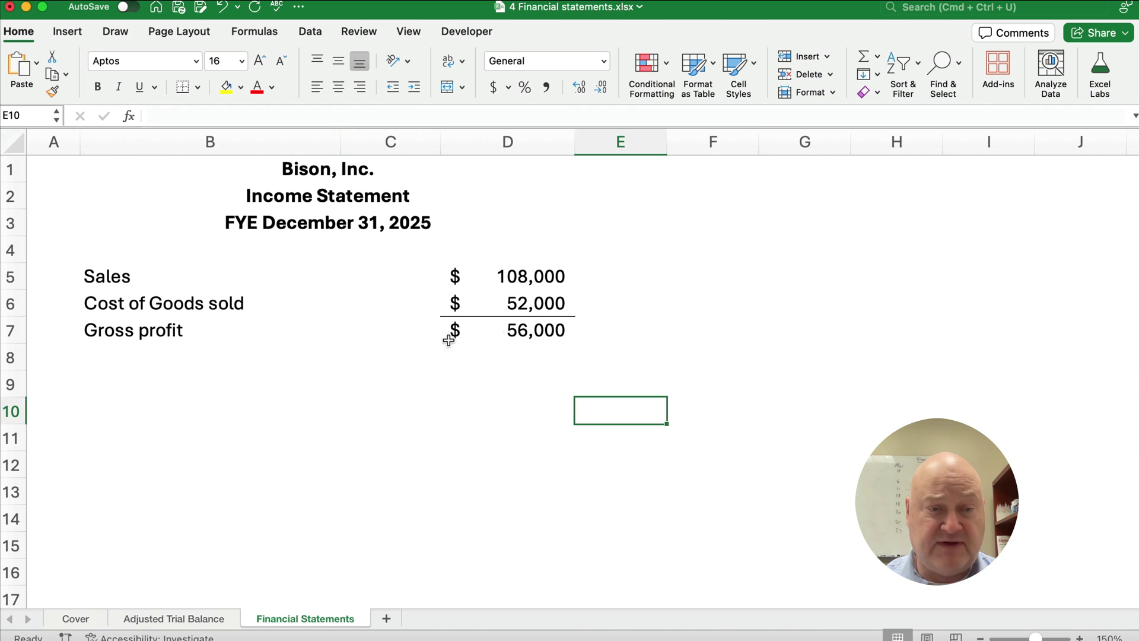
Enter the label "Selling & Admin expenses" in B8, below the gross profit row
{"action": "left_click", "coordinate": [99, 359]}
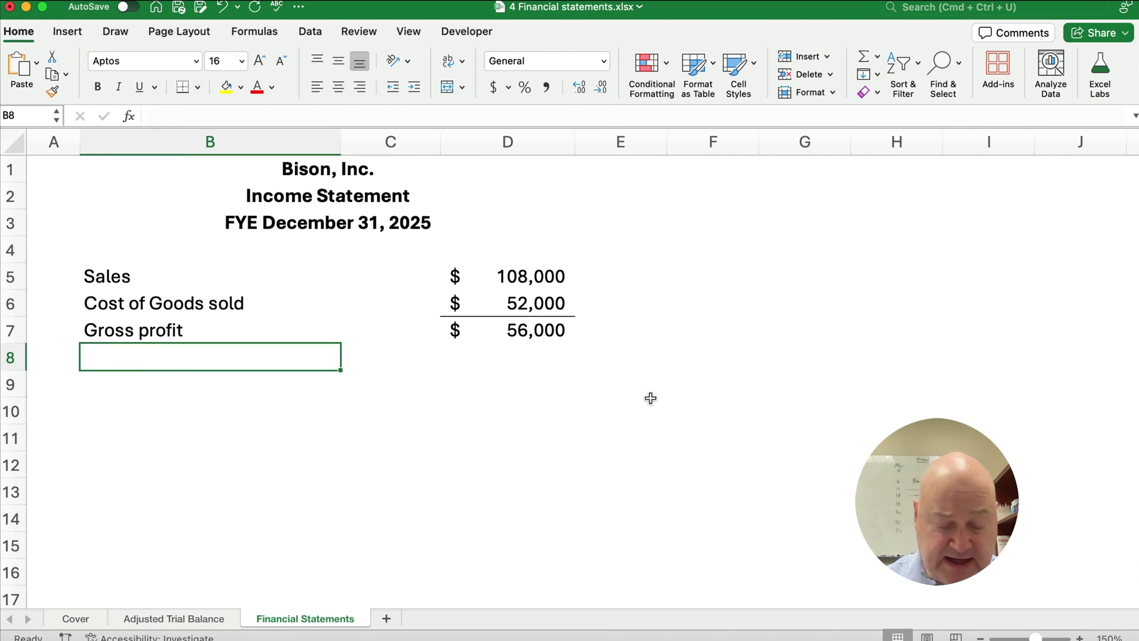
{"action": "type", "text": "S"}
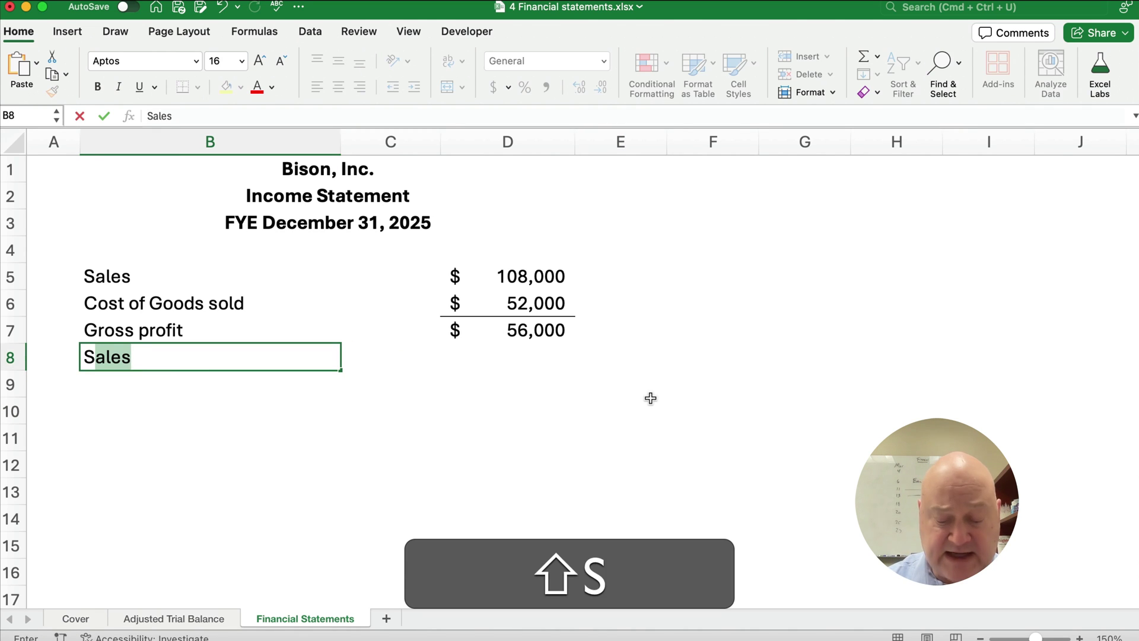
{"action": "type", "text": "ale"}
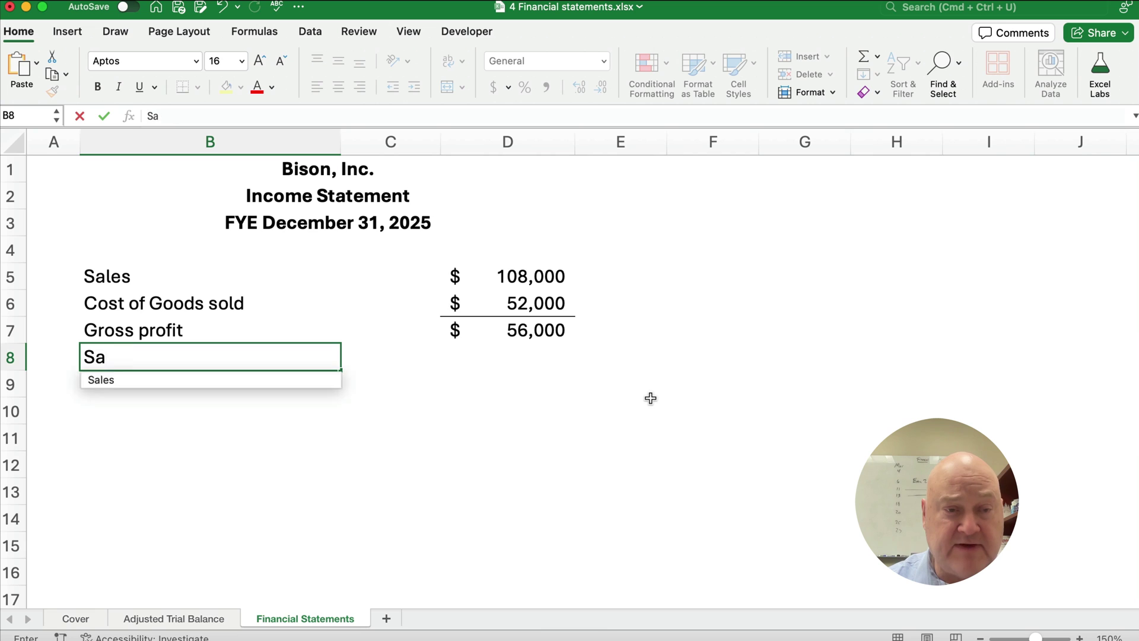
{"action": "key", "text": "BackSpace"}
{"action": "key", "text": "BackSpace"}
{"action": "type", "text": "elling"}
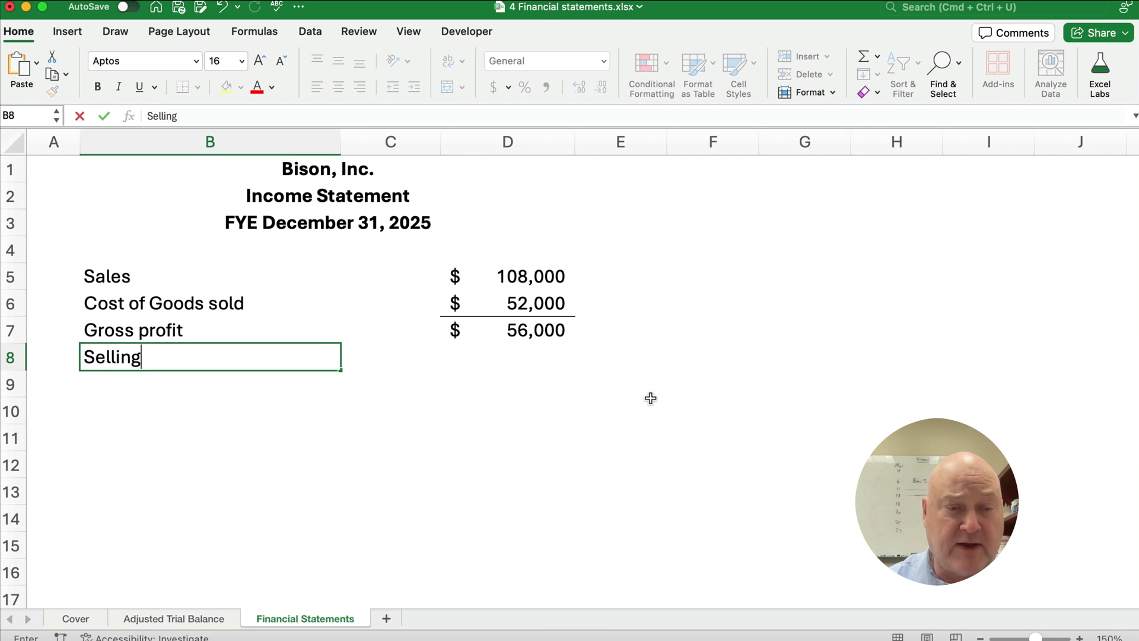
{"action": "type", "text": " & Ad"}
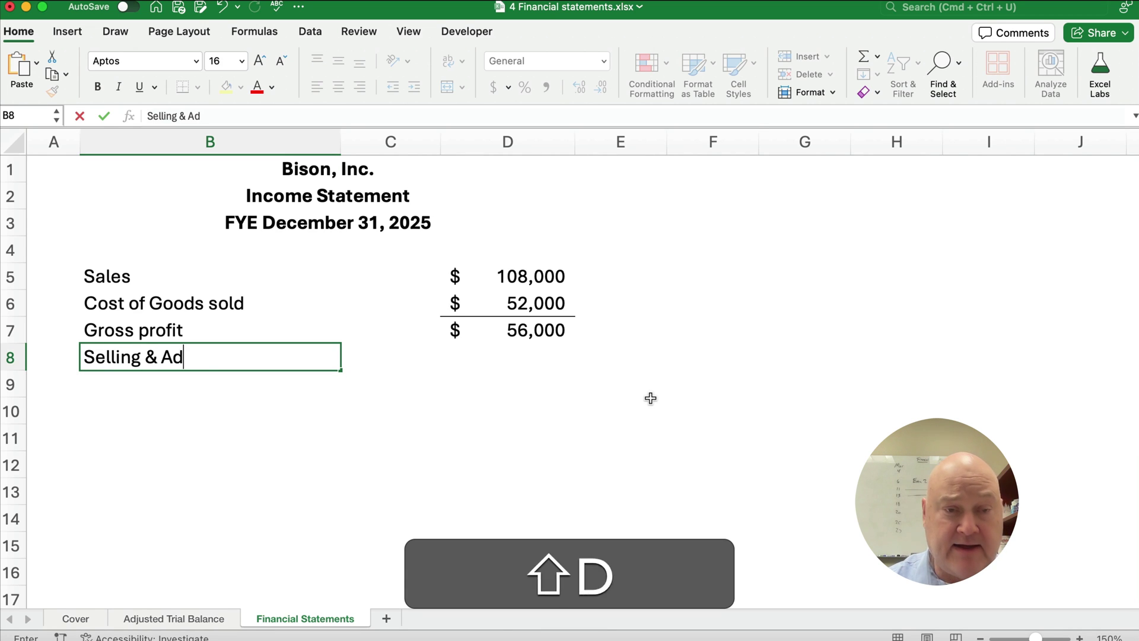
{"action": "type", "text": "min expenses"}
{"action": "key", "text": "Tab"}
Total the supplies, advertising and depreciation expenses in D8 with the formula =SUM('Adjusted Trial Balance'!C19:C21)
{"action": "key", "text": "Tab"}
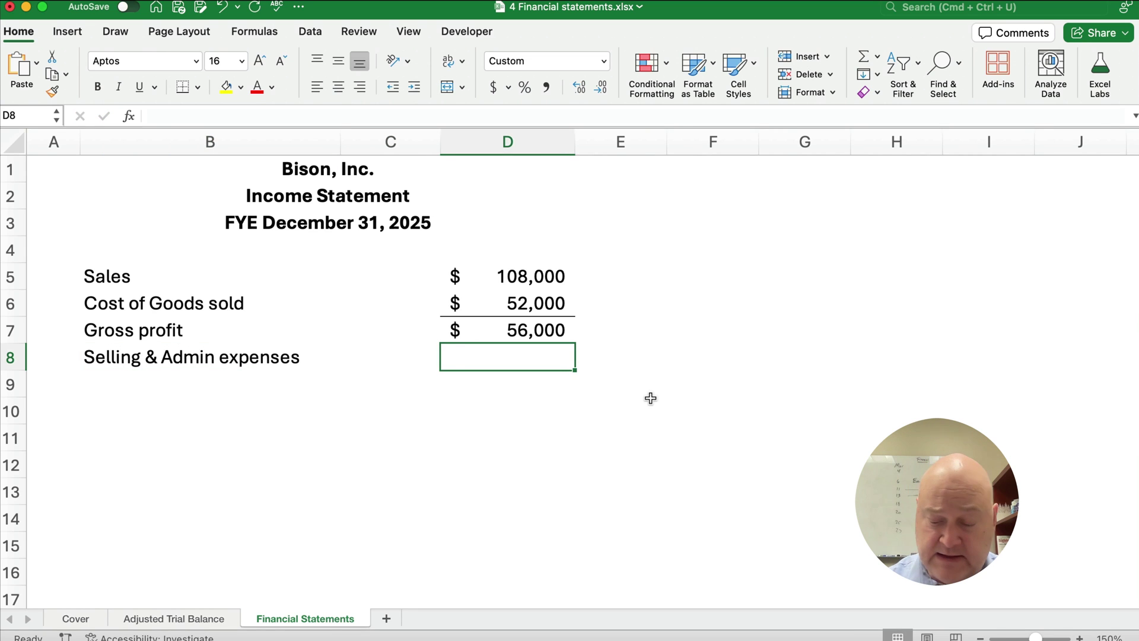
{"action": "type", "text": "=sum("}
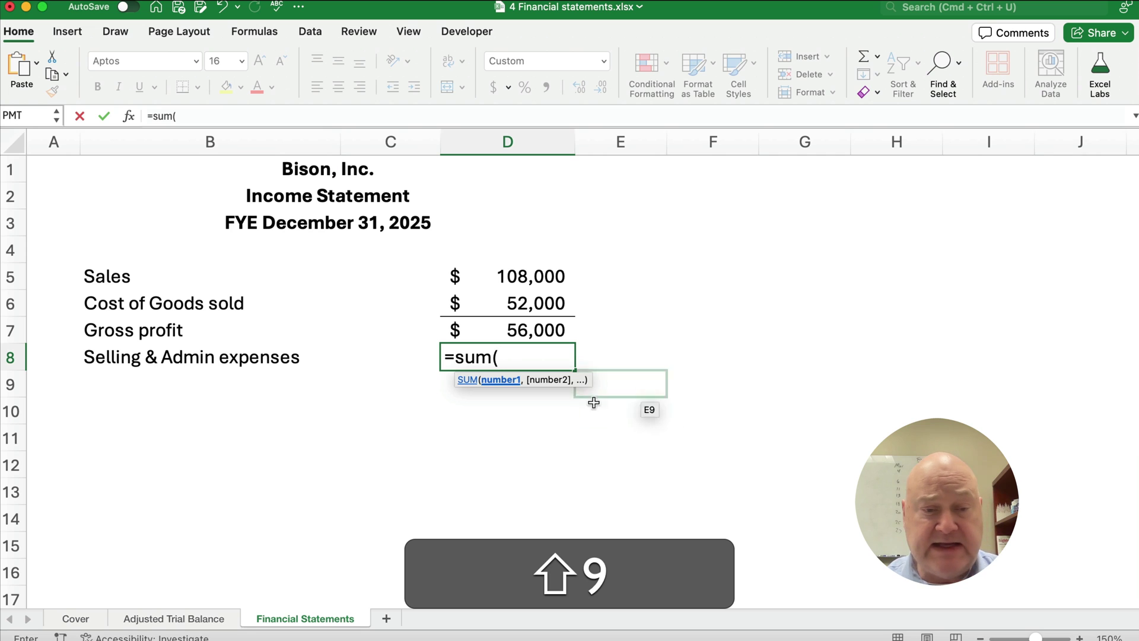
{"action": "left_click", "coordinate": [184, 620]}
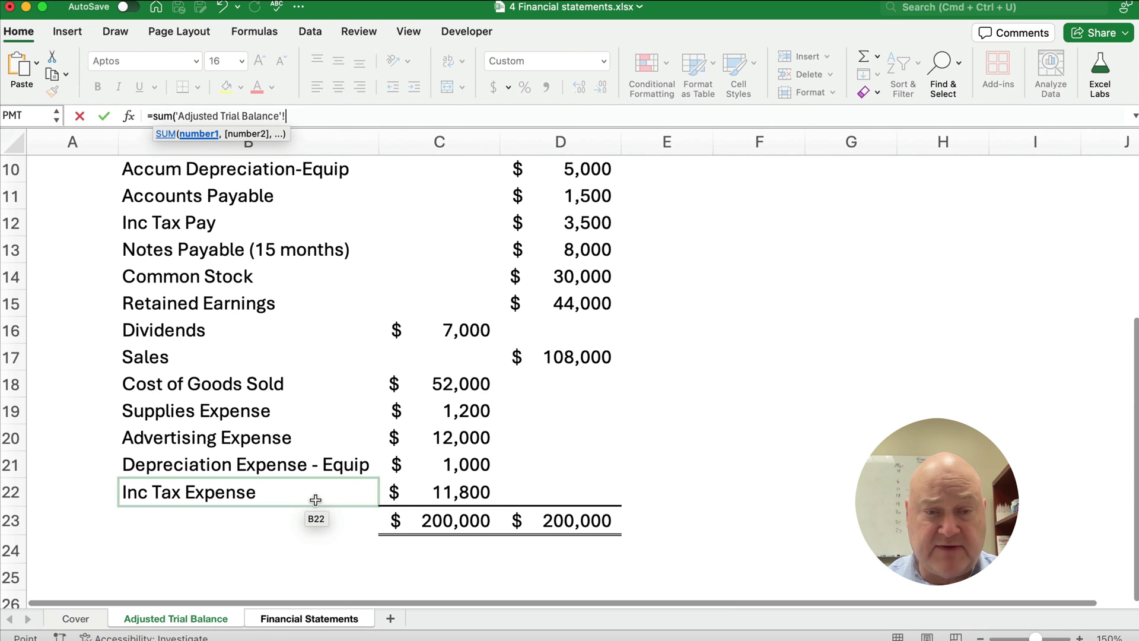
{"action": "left_click", "coordinate": [420, 417]}
{"action": "left_click_drag", "start_coordinate": [420, 417], "coordinate": [413, 464]}
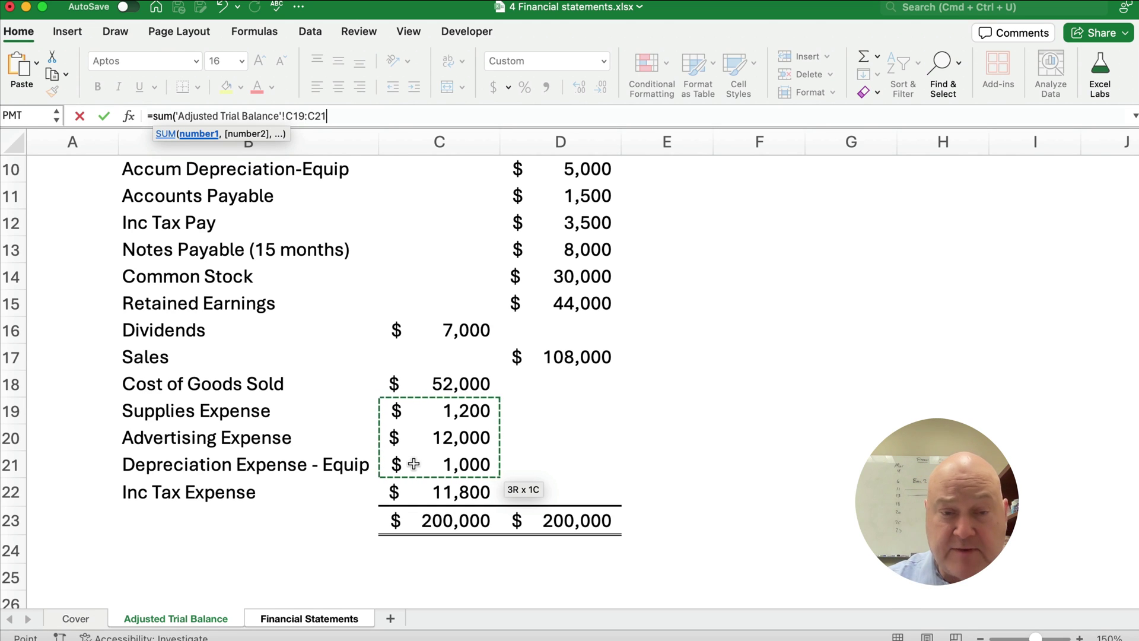
{"action": "type", "text": ")"}
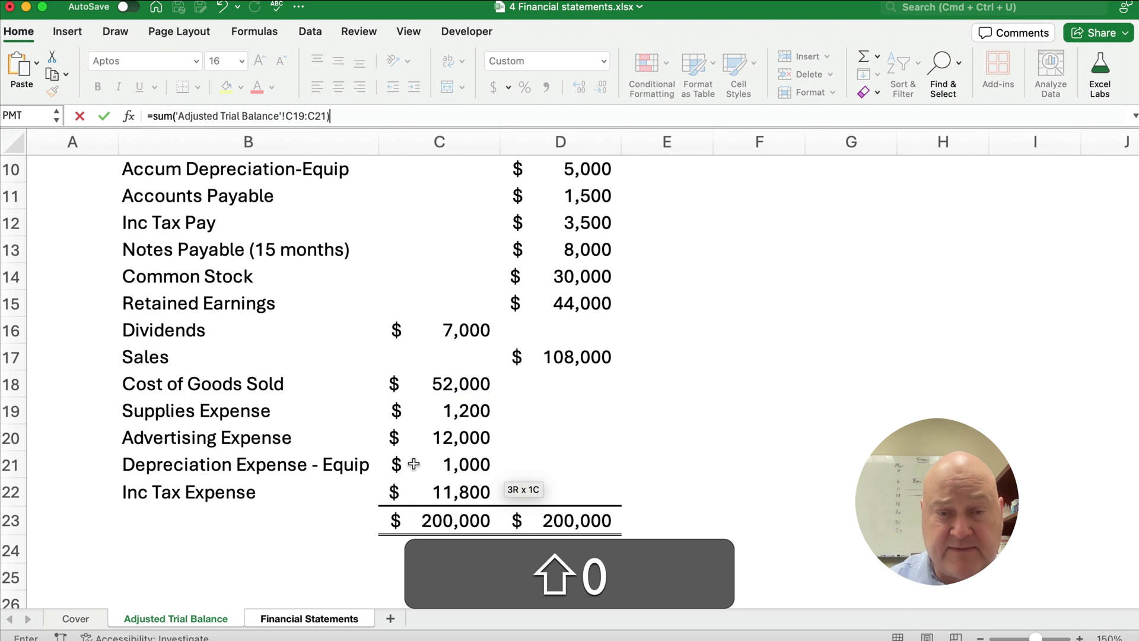
{"action": "key", "text": "Return"}
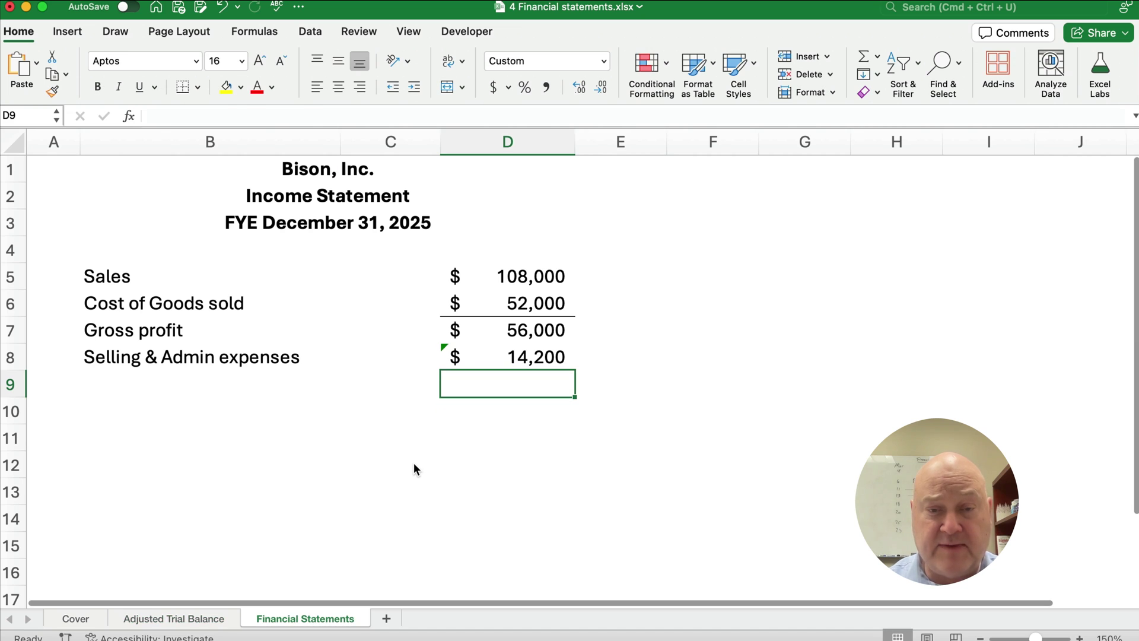
Compare the D8 formula with the expense balances in C19:C21 of the Adjusted Trial Balance sheet
{"action": "key", "text": "Up"}
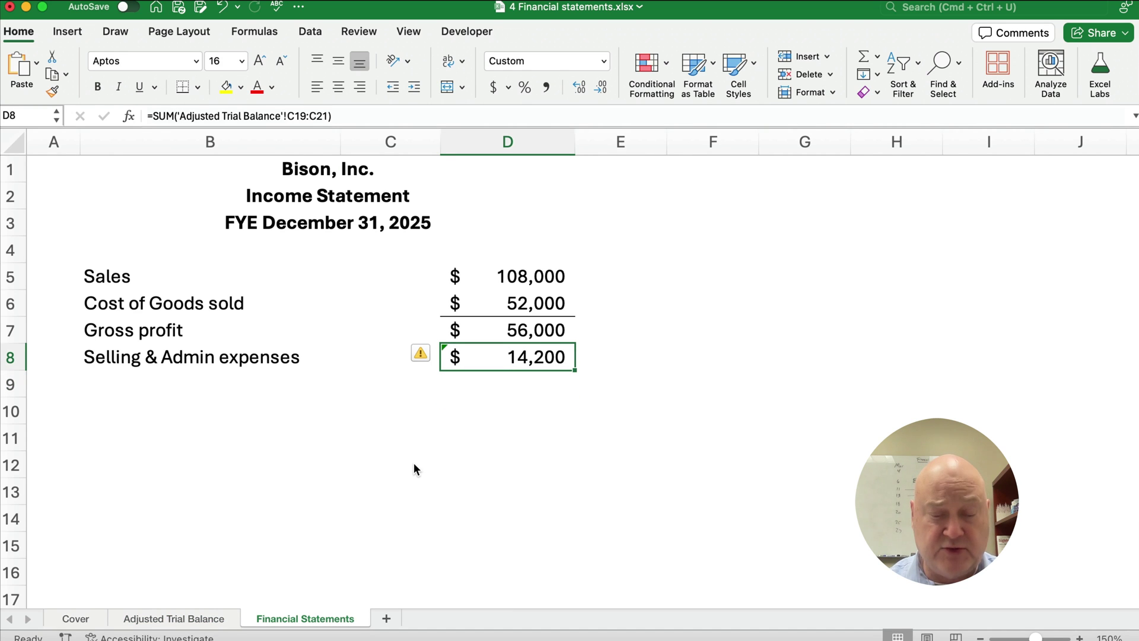
{"action": "left_click", "coordinate": [217, 618]}
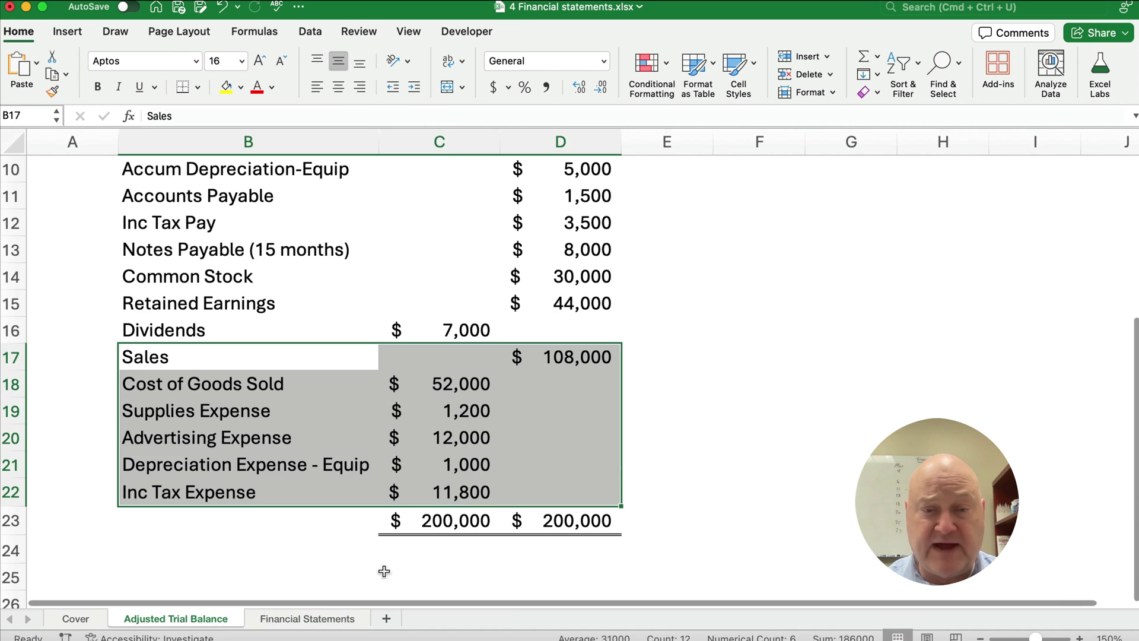
{"action": "left_click_drag", "start_coordinate": [451, 416], "coordinate": [454, 457]}
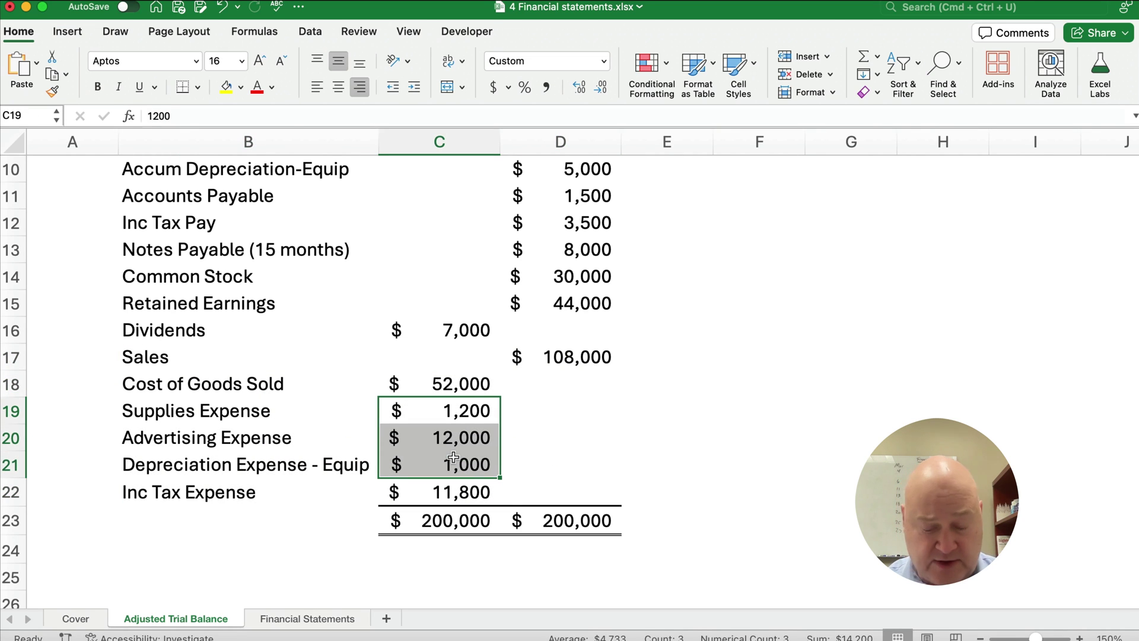
{"action": "left_click", "coordinate": [291, 617]}
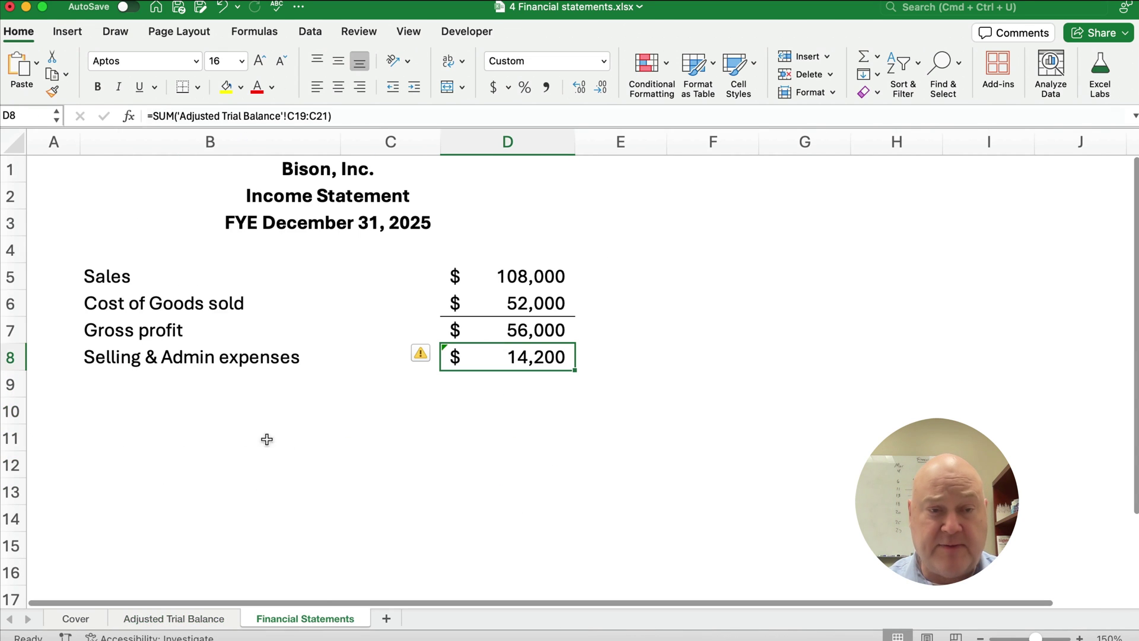
Enter the label "Earnings before tax" in B9, below the selling and admin expenses row
{"action": "left_click", "coordinate": [108, 383]}
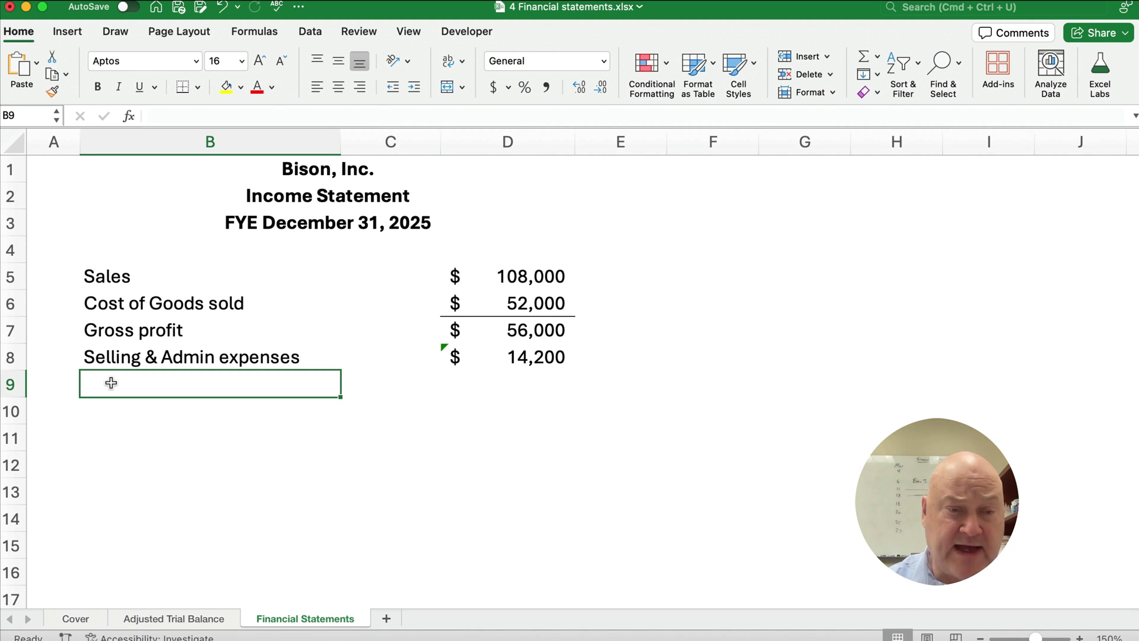
{"action": "type", "text": "Eearn"}
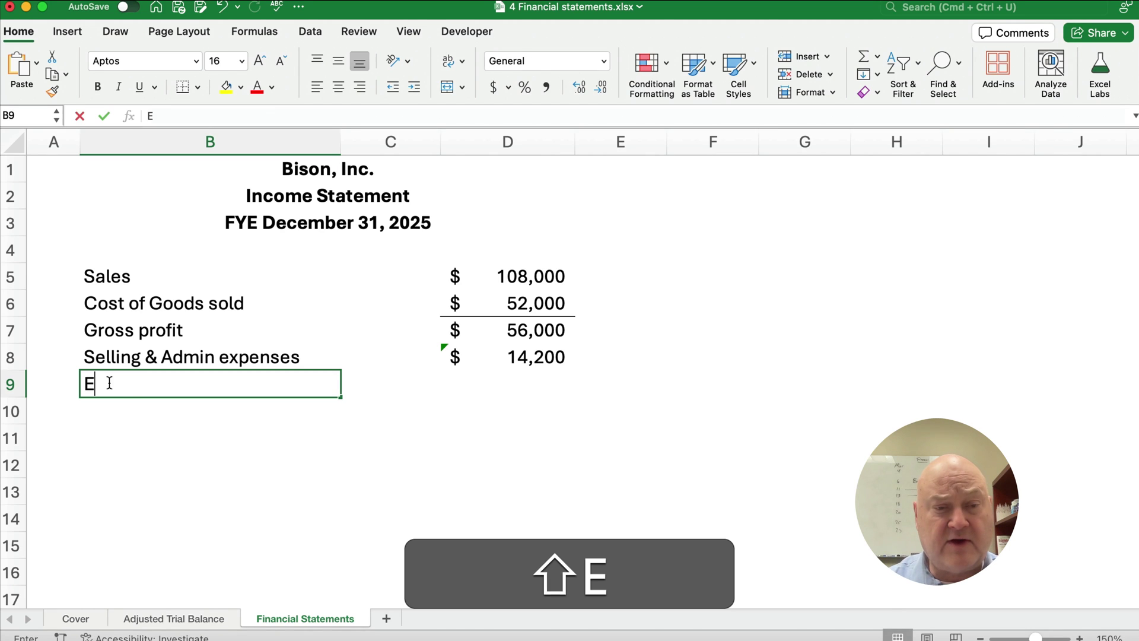
{"action": "key", "text": "BackSpace"}
{"action": "key", "text": "BackSpace"}
{"action": "key", "text": "BackSpace"}
{"action": "type", "text": "r"}
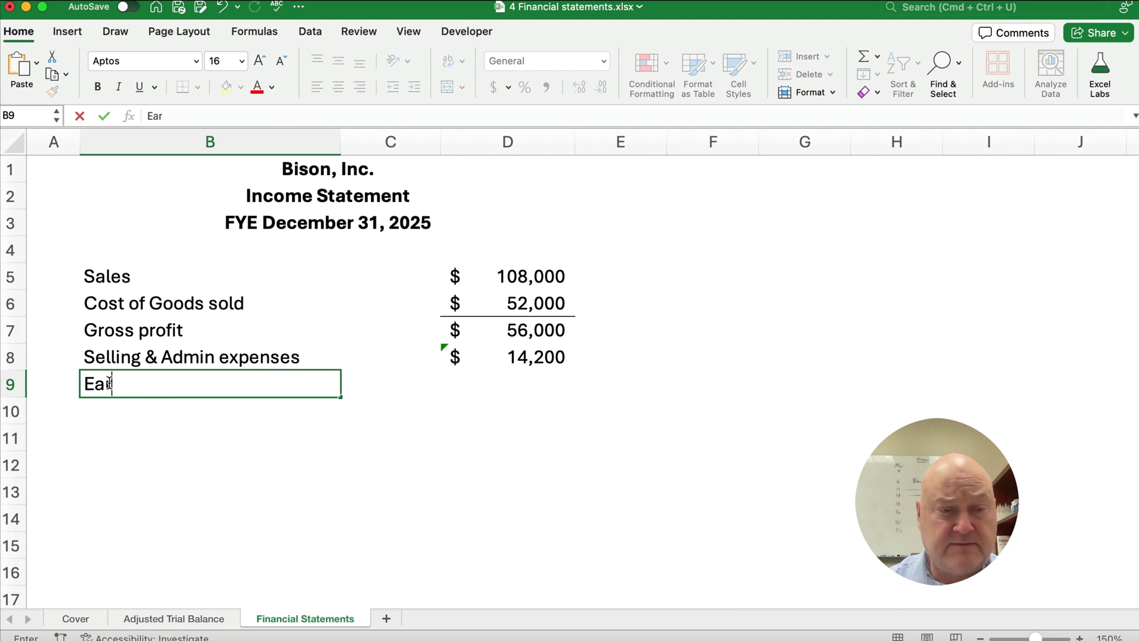
{"action": "type", "text": "nings befg"}
{"action": "key", "text": "BackSpace"}
{"action": "type", "text": "ore tax"}
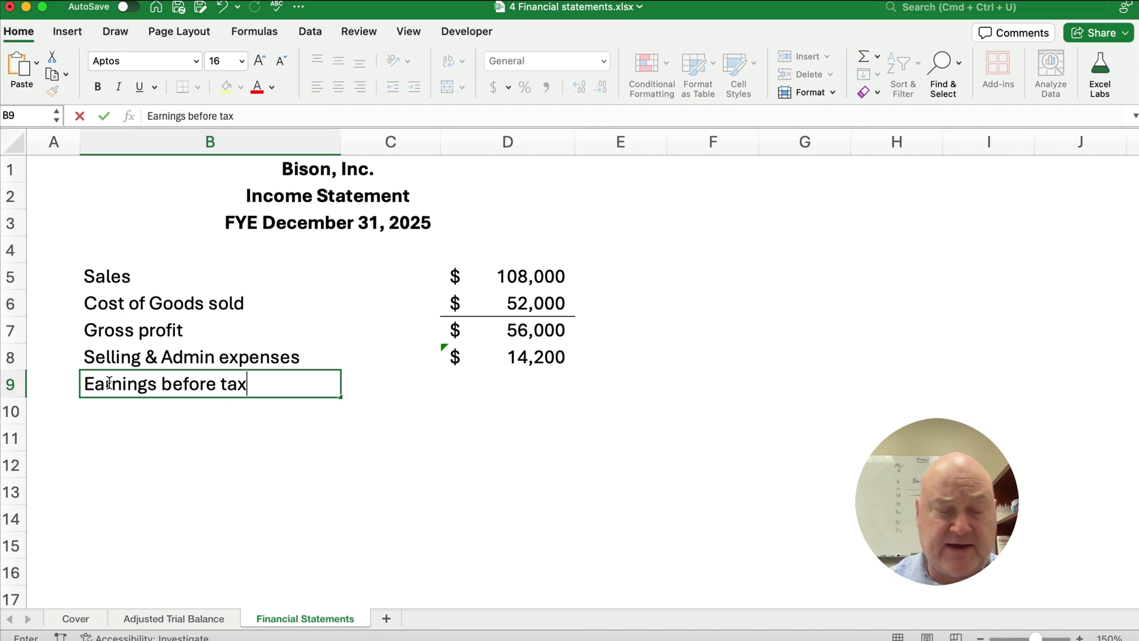
{"action": "key", "text": "Right"}
Note the alternative terms "operating income, pretax income" in F9, beside the earnings before tax row
{"action": "key", "text": "Right"}
{"action": "key", "text": "Right"}
{"action": "key", "text": "Right"}
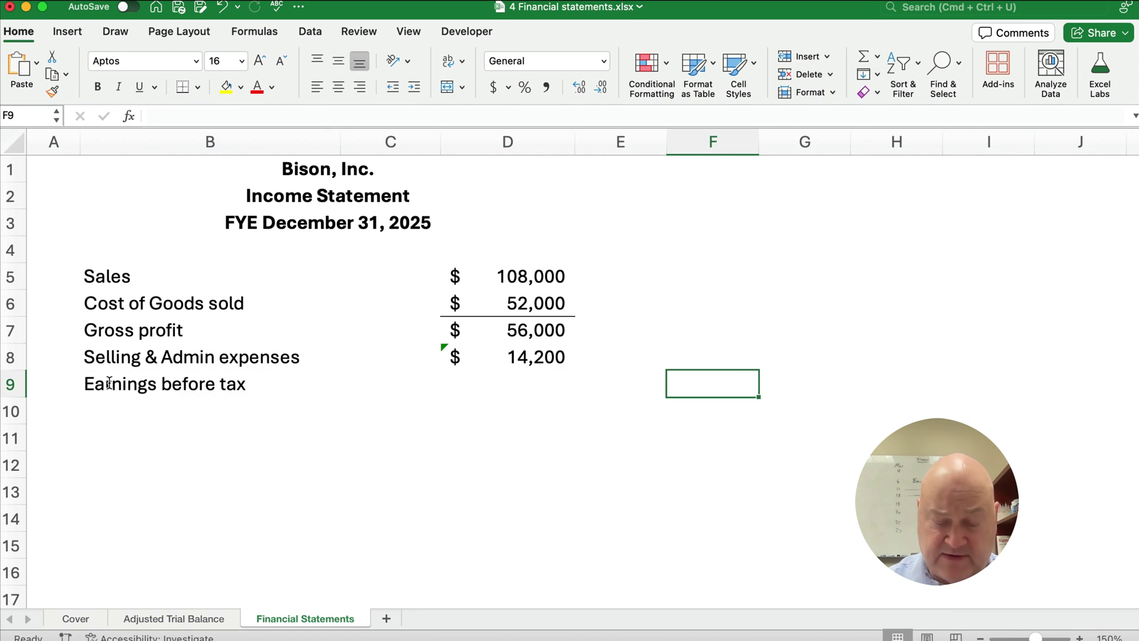
{"action": "type", "text": "oper"}
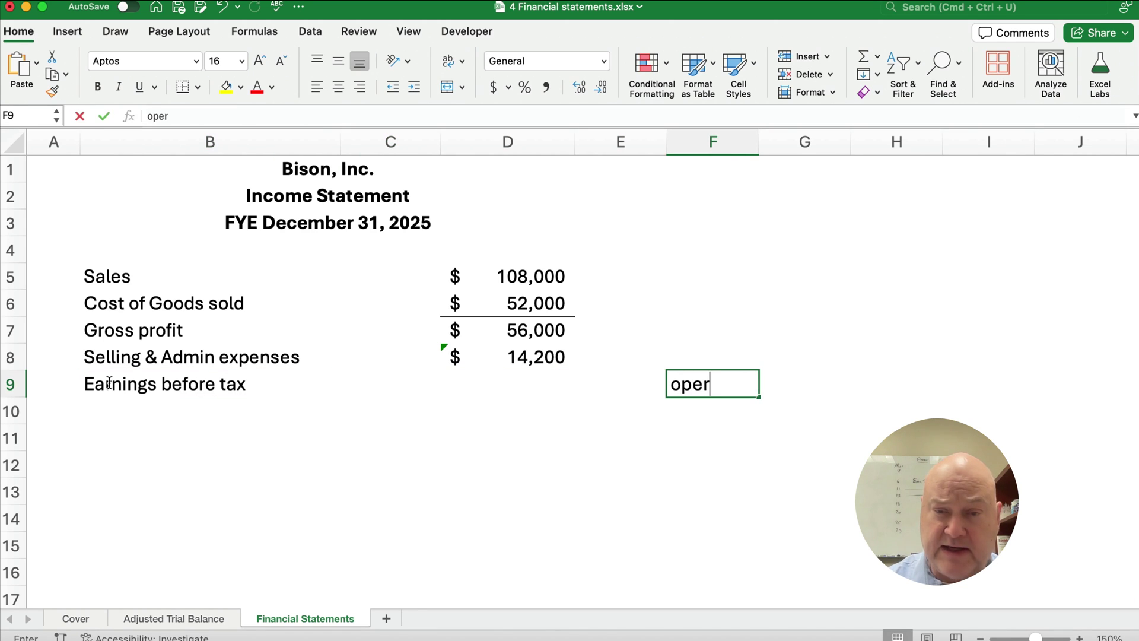
{"action": "type", "text": "ating income, "}
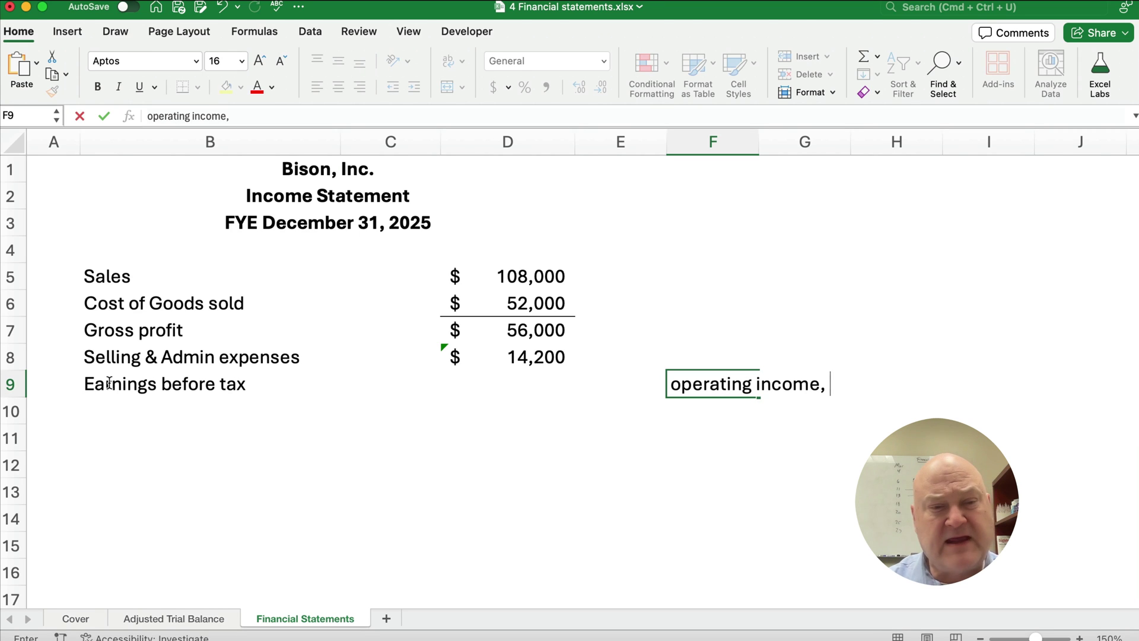
{"action": "type", "text": "pre"}
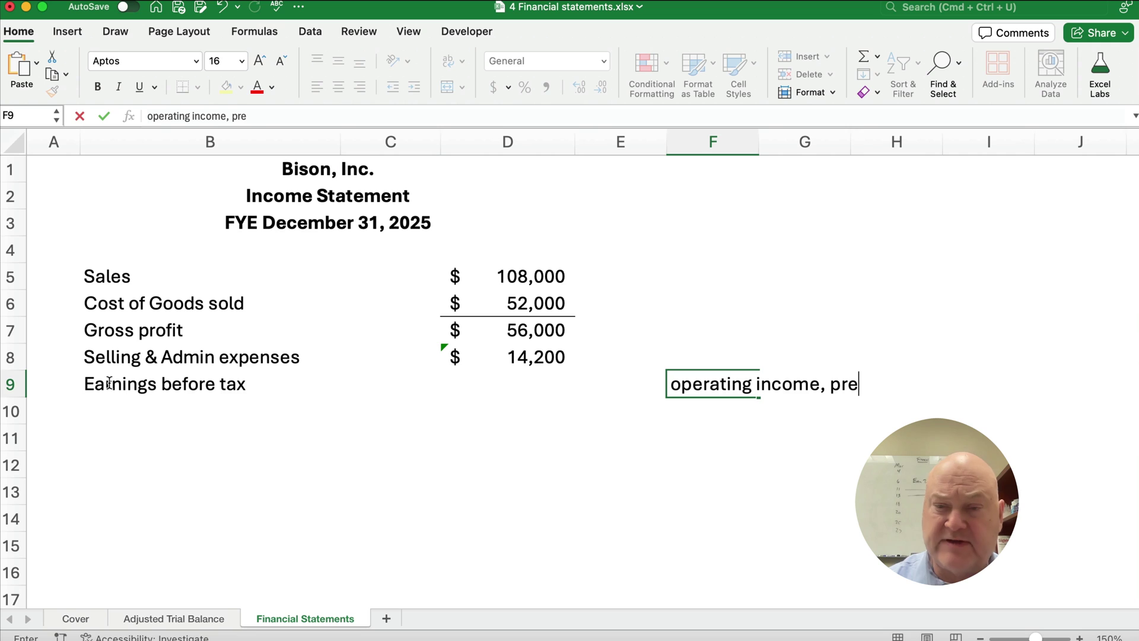
{"action": "type", "text": "tax"}
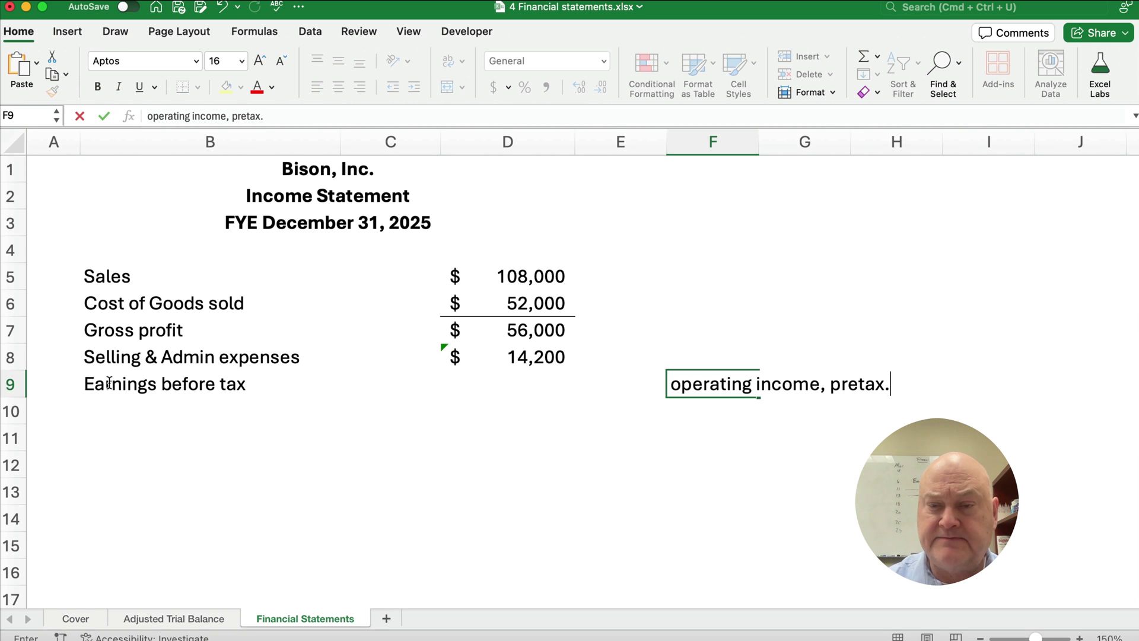
{"action": "type", "text": " income"}
{"action": "key", "text": "Return"}
Calculate earnings before tax in D9 with the formula =D7-D8 and add a bottom border to D8
{"action": "key", "text": "Up"}
{"action": "key", "text": "Left"}
{"action": "key", "text": "Left"}
{"action": "key", "text": "Left"}
{"action": "key", "text": "Right"}
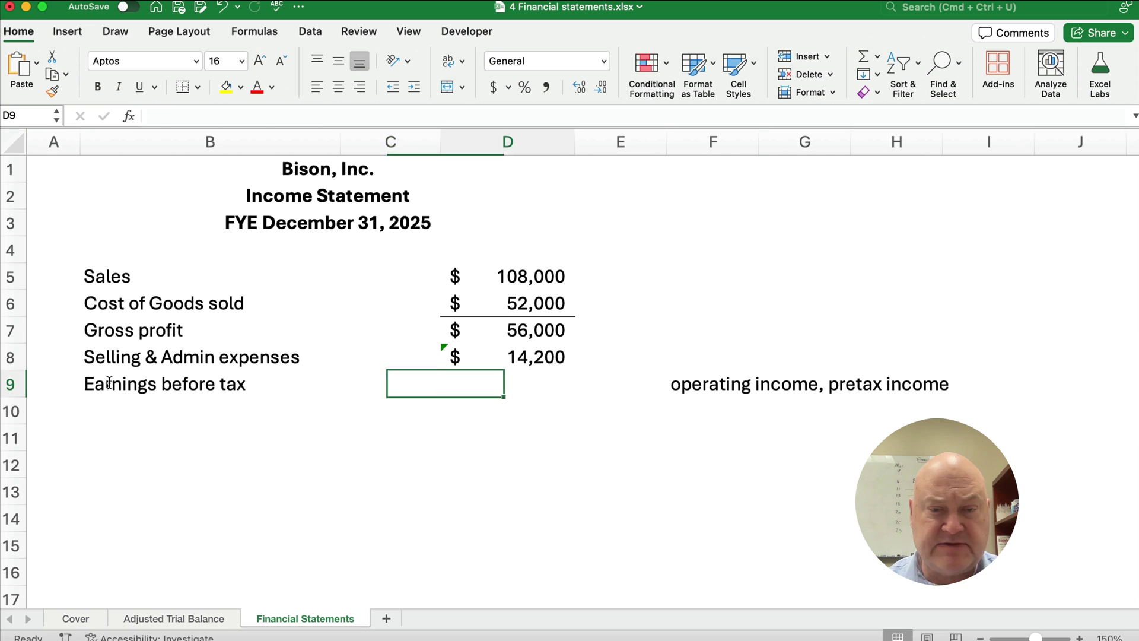
{"action": "type", "text": "="}
{"action": "key", "text": "Up"}
{"action": "key", "text": "Up"}
{"action": "type", "text": "-"}
{"action": "key", "text": "Up"}
{"action": "key", "text": "Return"}
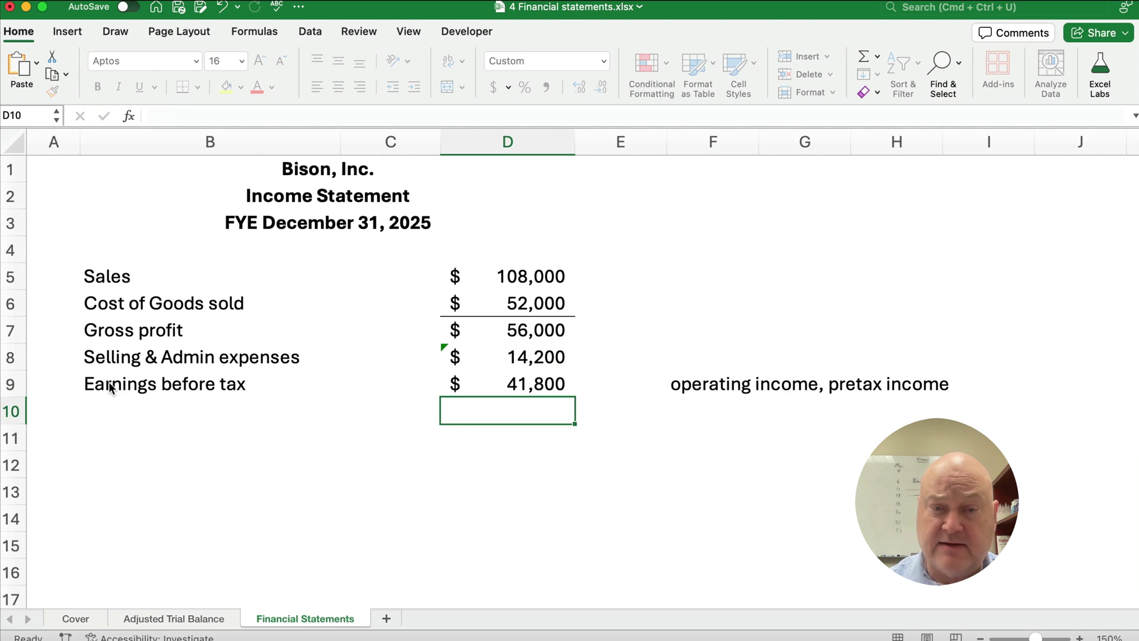
{"action": "left_click", "coordinate": [511, 360]}
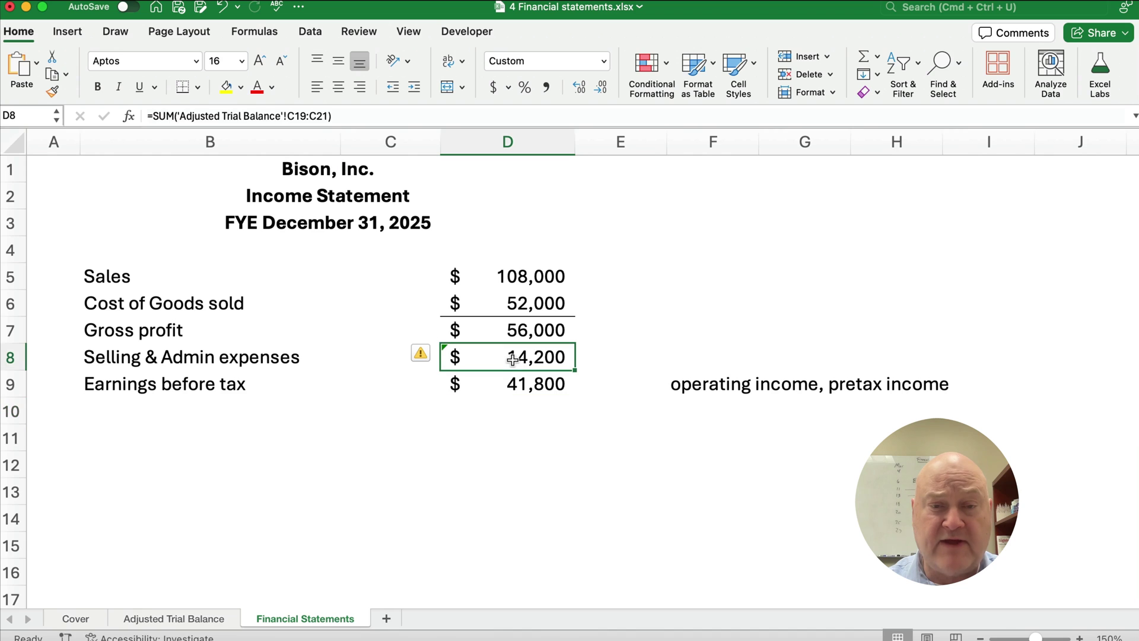
{"action": "left_click", "coordinate": [179, 85]}
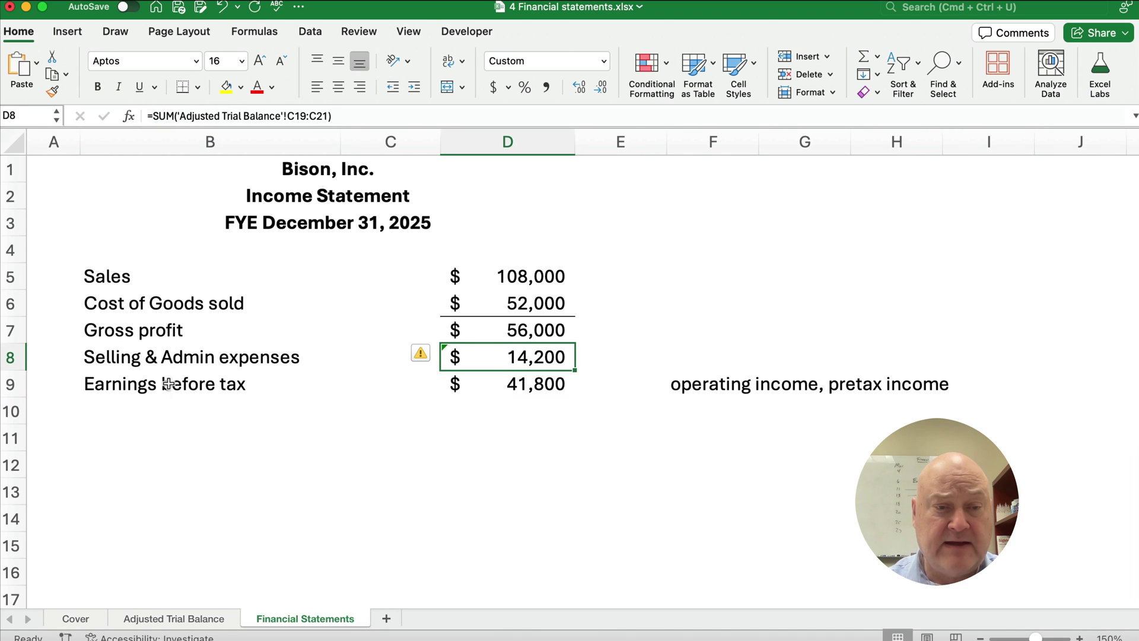
Enter the label "Income tax expense" in B10, below the earnings before tax row
{"action": "left_click", "coordinate": [155, 405]}
{"action": "type", "text": "Income "}
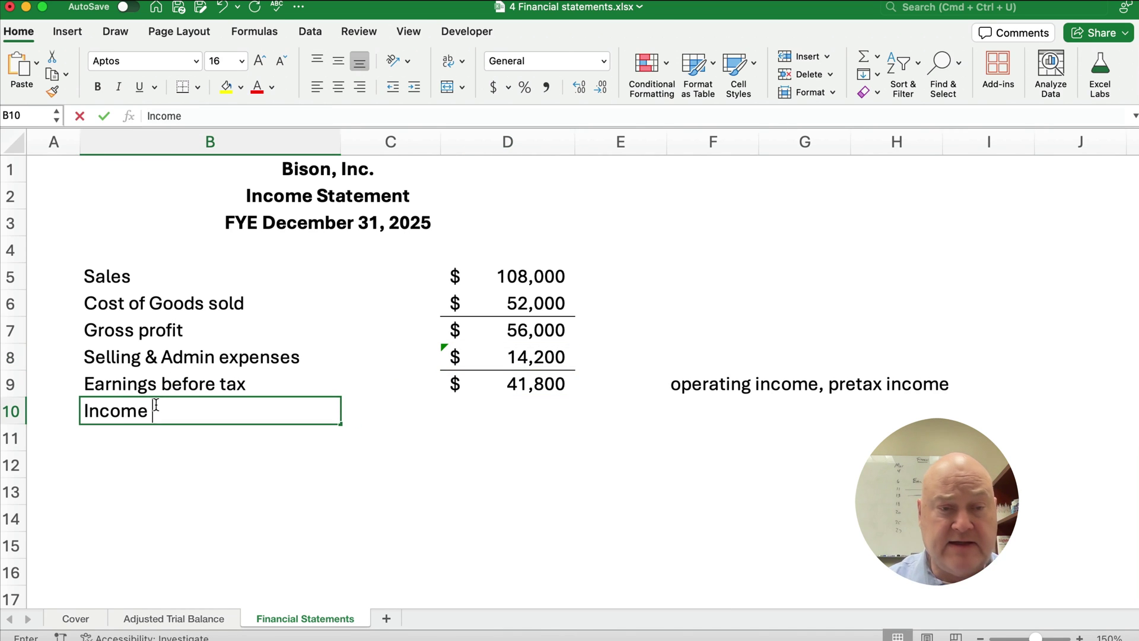
{"action": "type", "text": "tax expense"}
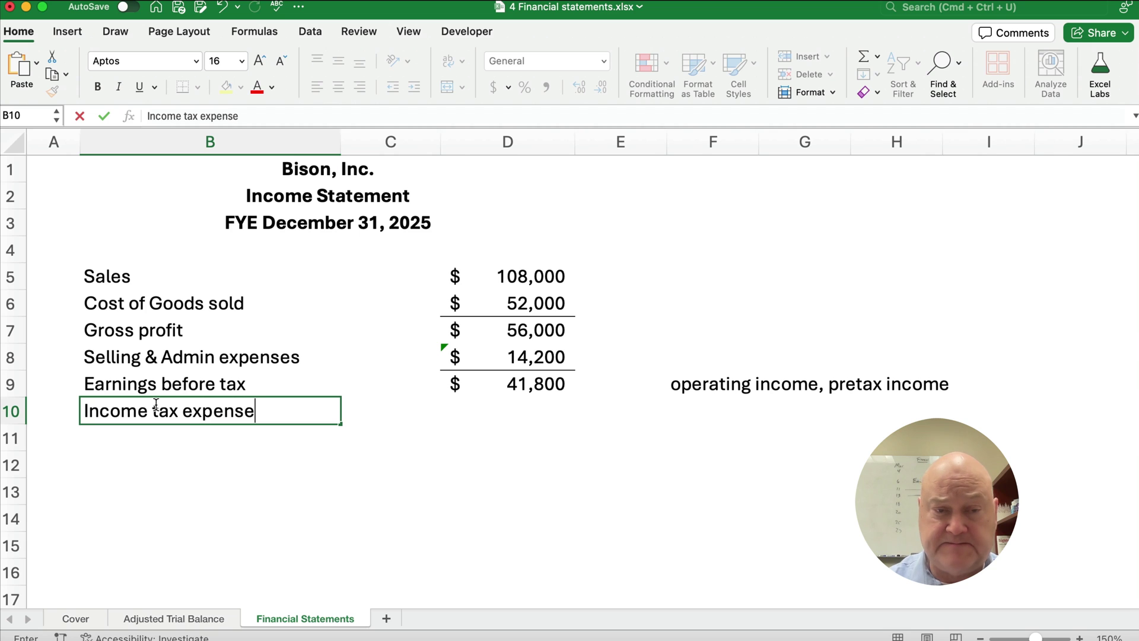
{"action": "key", "text": "Tab"}
Link D10 to the Inc Tax Expense balance with the formula ='Adjusted Trial Balance'!C22
{"action": "key", "text": "Tab"}
{"action": "type", "text": "="}
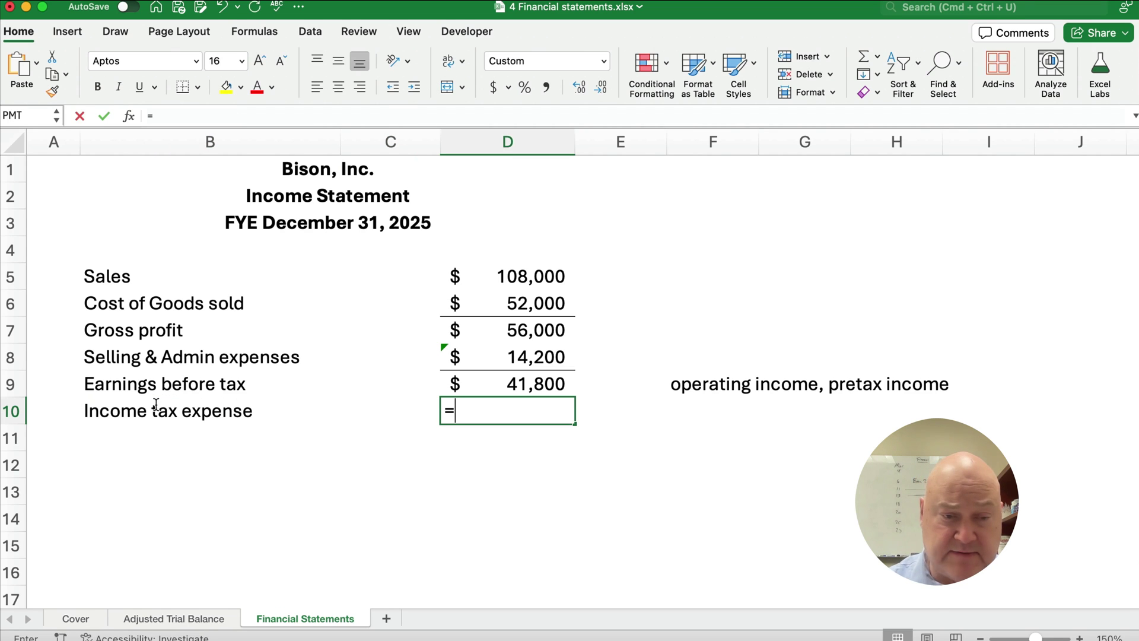
{"action": "left_click", "coordinate": [172, 618]}
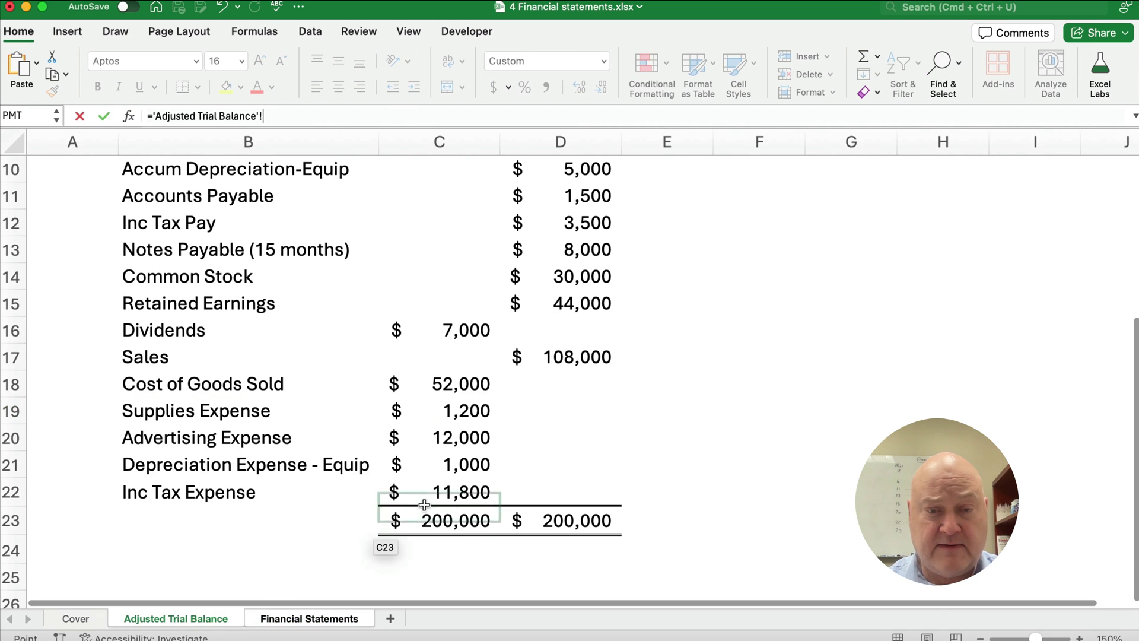
{"action": "left_click", "coordinate": [448, 489]}
{"action": "key", "text": "Return"}
Enter the label "Net income" in B11, below the income tax expense row
{"action": "key", "text": "Left"}
{"action": "key", "text": "Left"}
{"action": "type", "text": "Ne"}
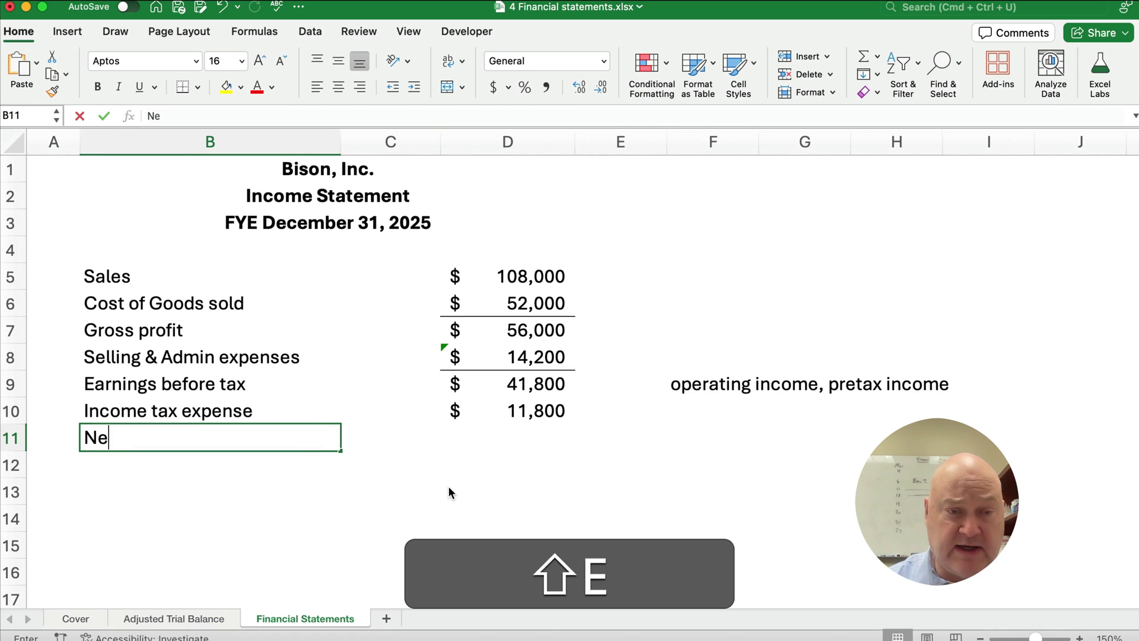
{"action": "type", "text": "t income"}
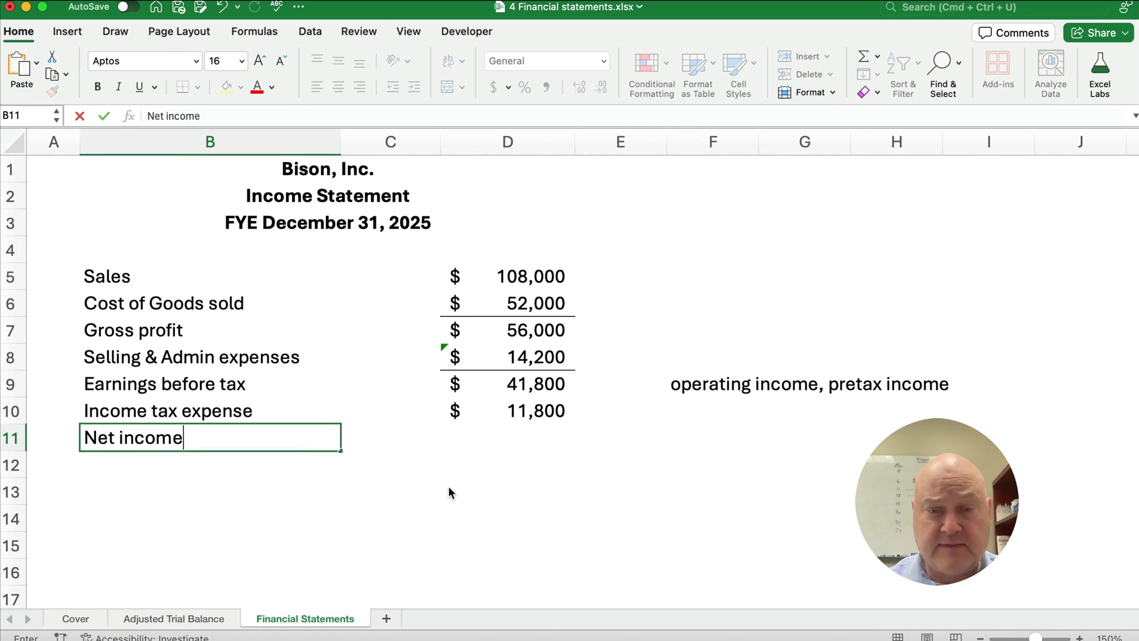
Calculate net income in D11 by subtracting income tax expense from earnings before tax with the formula =D9-D10
{"action": "key", "text": "Right"}
{"action": "key", "text": "Right"}
{"action": "type", "text": "="}
{"action": "key", "text": "Up"}
{"action": "key", "text": "Up"}
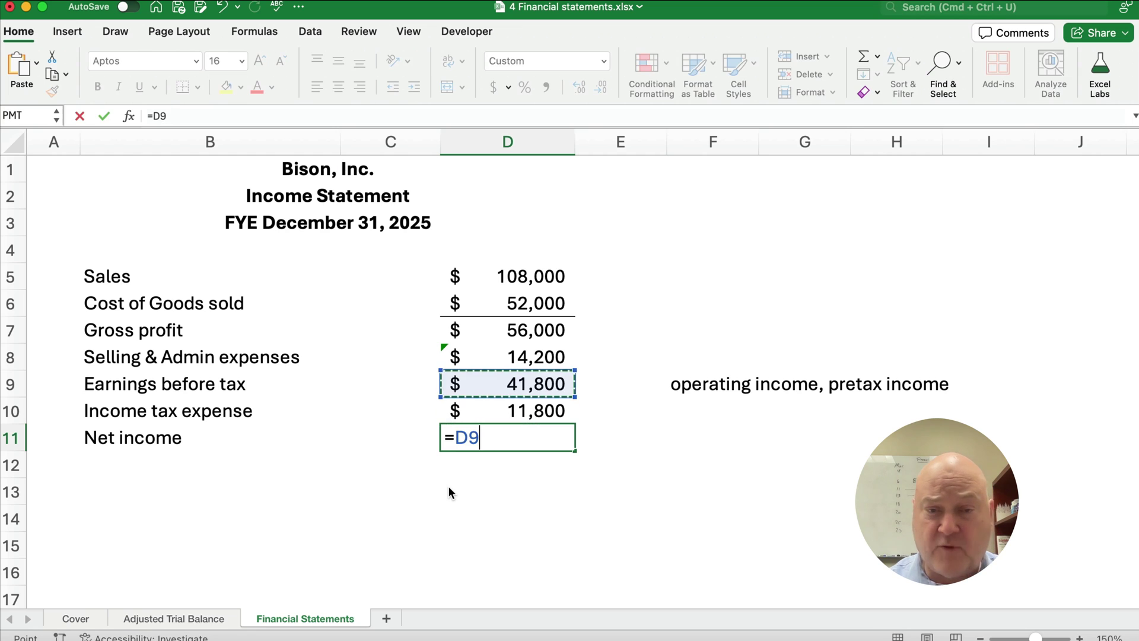
{"action": "type", "text": "-"}
{"action": "key", "text": "Up"}
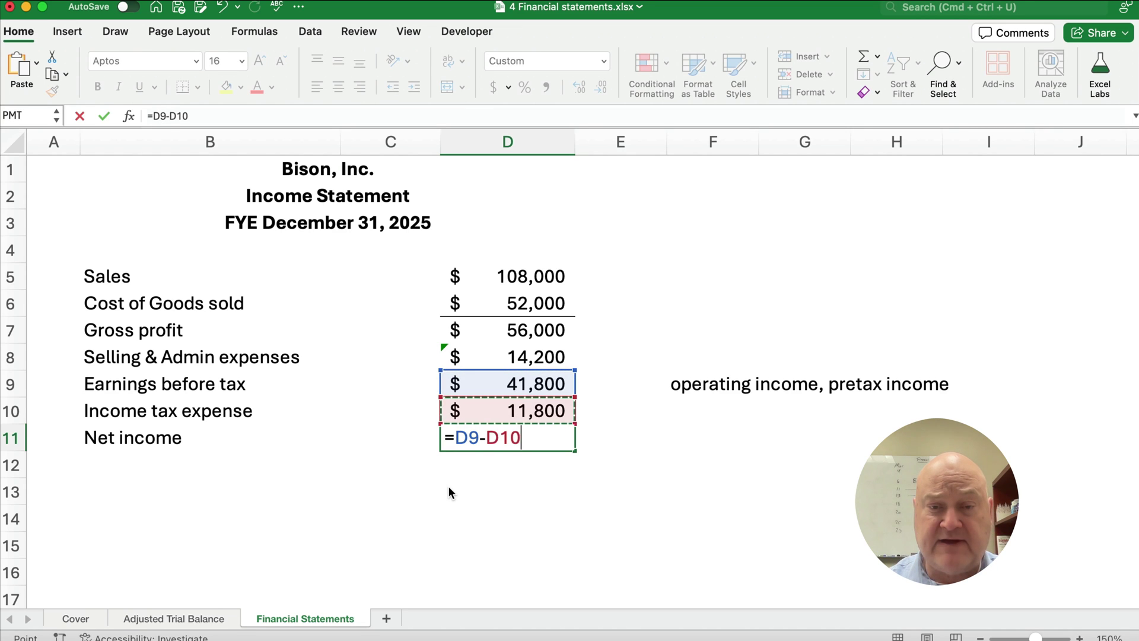
{"action": "key", "text": "Return"}
Apply a top and double bottom border to the net income amount in D11
{"action": "key", "text": "Up"}
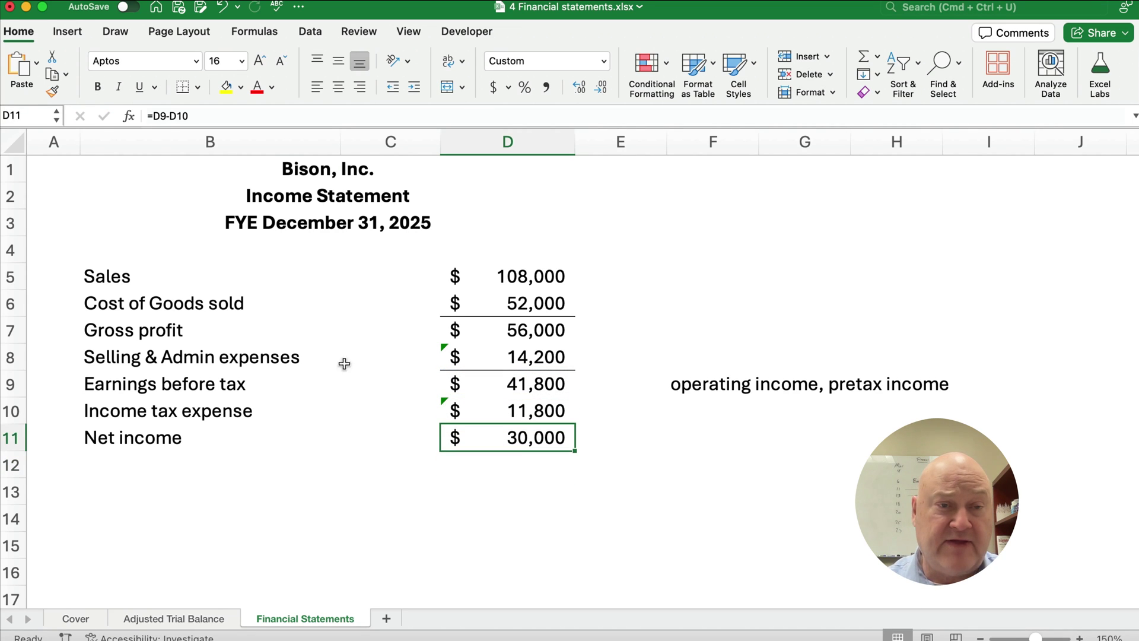
{"action": "left_click", "coordinate": [198, 87]}
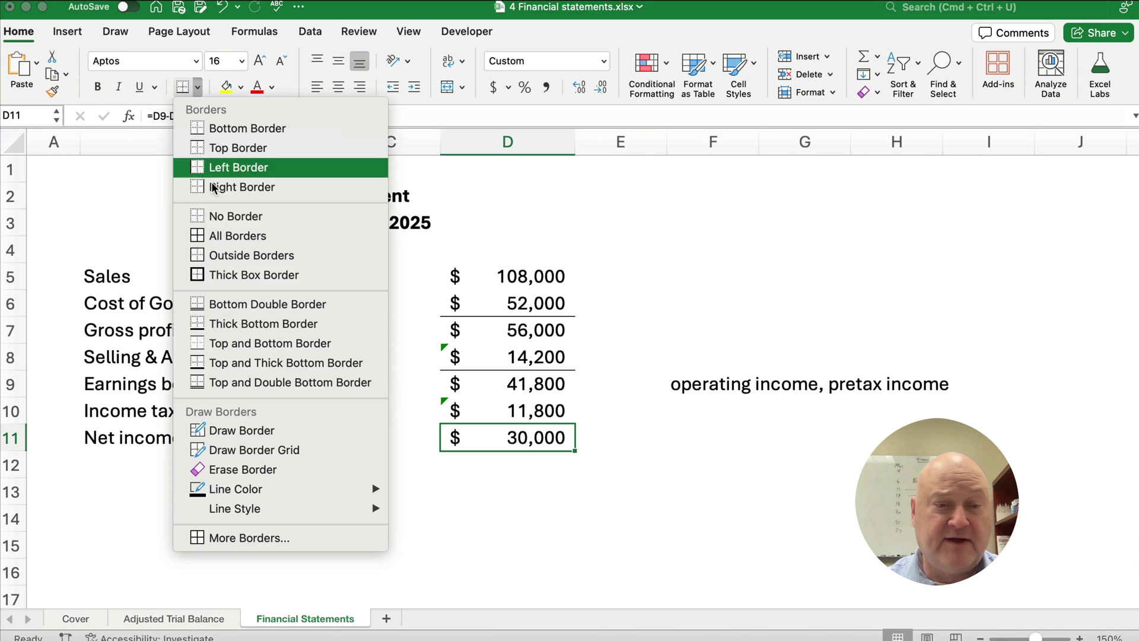
{"action": "left_click", "coordinate": [258, 385]}
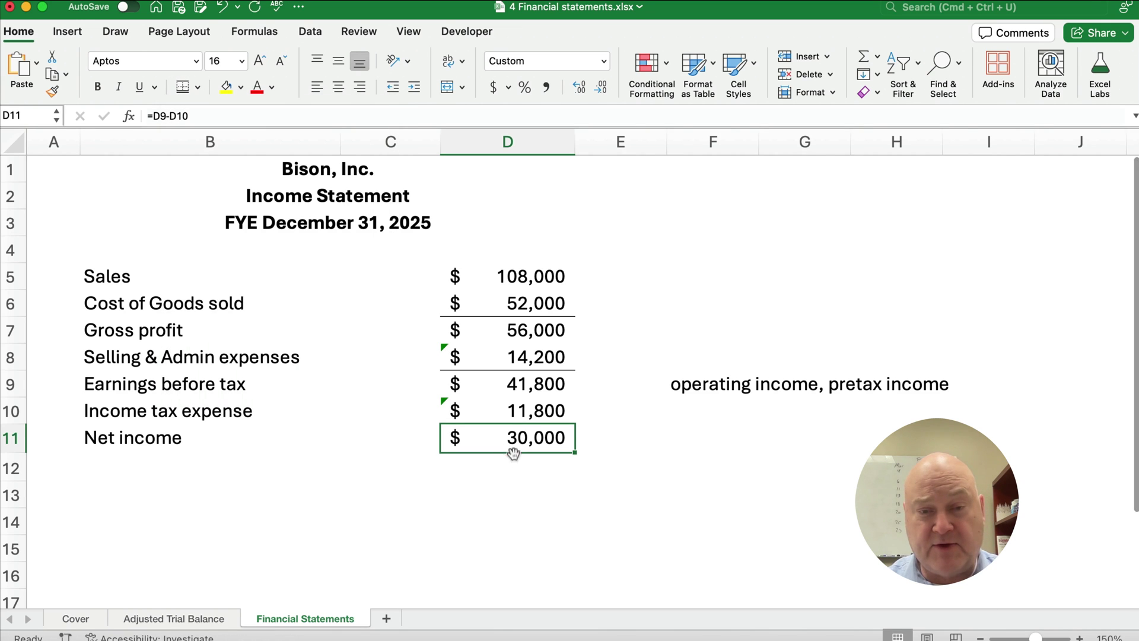
{"action": "left_click", "coordinate": [208, 476]}
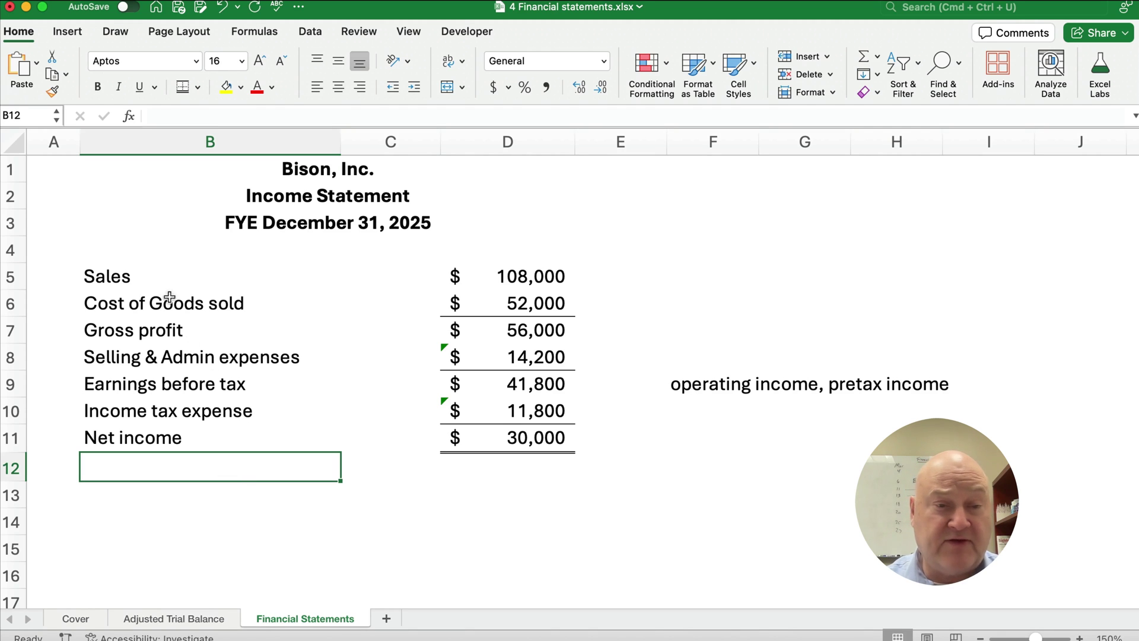
{"action": "left_click_drag", "start_coordinate": [137, 283], "coordinate": [526, 287]}
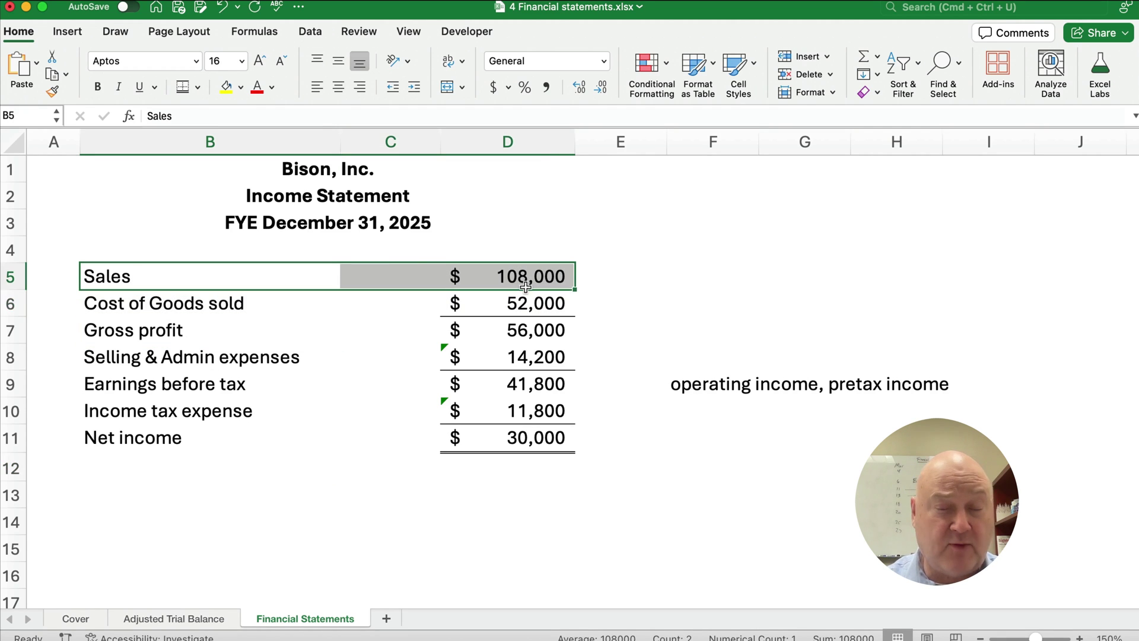
{"action": "left_click", "coordinate": [529, 309]}
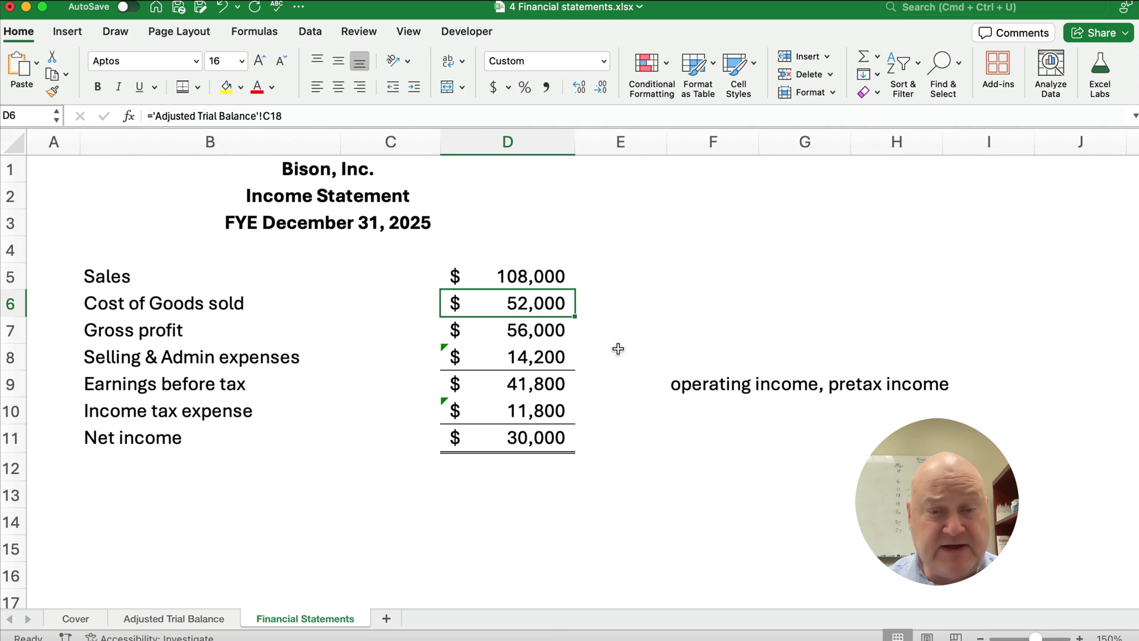
{"action": "left_click", "coordinate": [533, 343]}
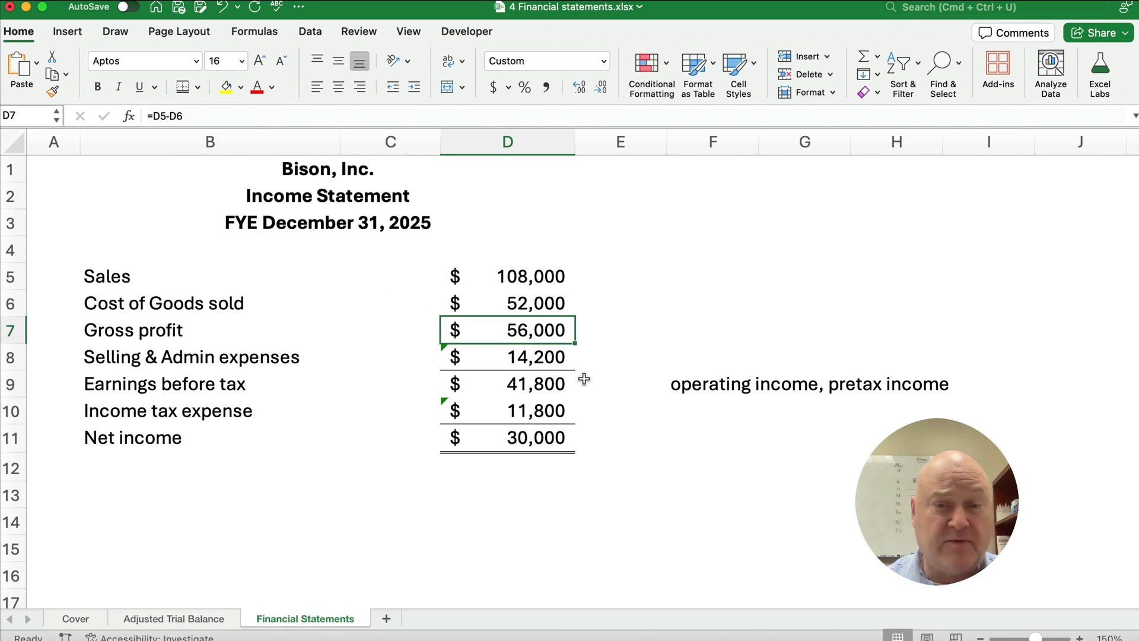
{"action": "left_click_drag", "start_coordinate": [107, 361], "coordinate": [515, 362]}
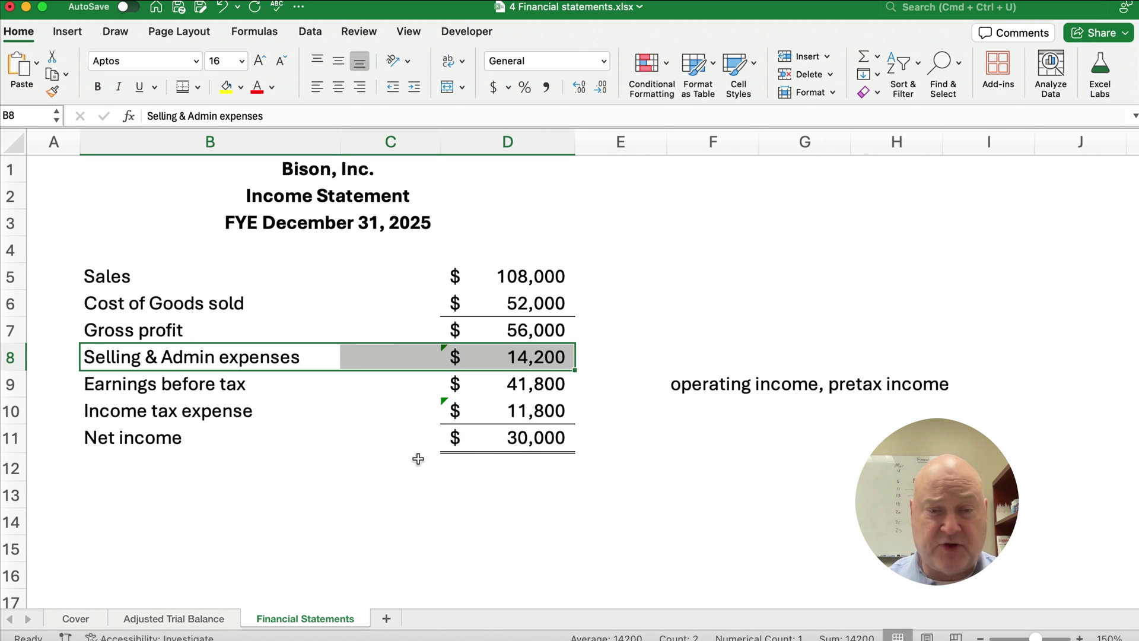
Copy the income statement heading block B1:D5 and paste it at B13 as the start of the next statement
{"action": "left_click", "coordinate": [135, 171]}
{"action": "left_click_drag", "start_coordinate": [167, 185], "coordinate": [369, 264]}
{"action": "key", "text": "cmd+c"}
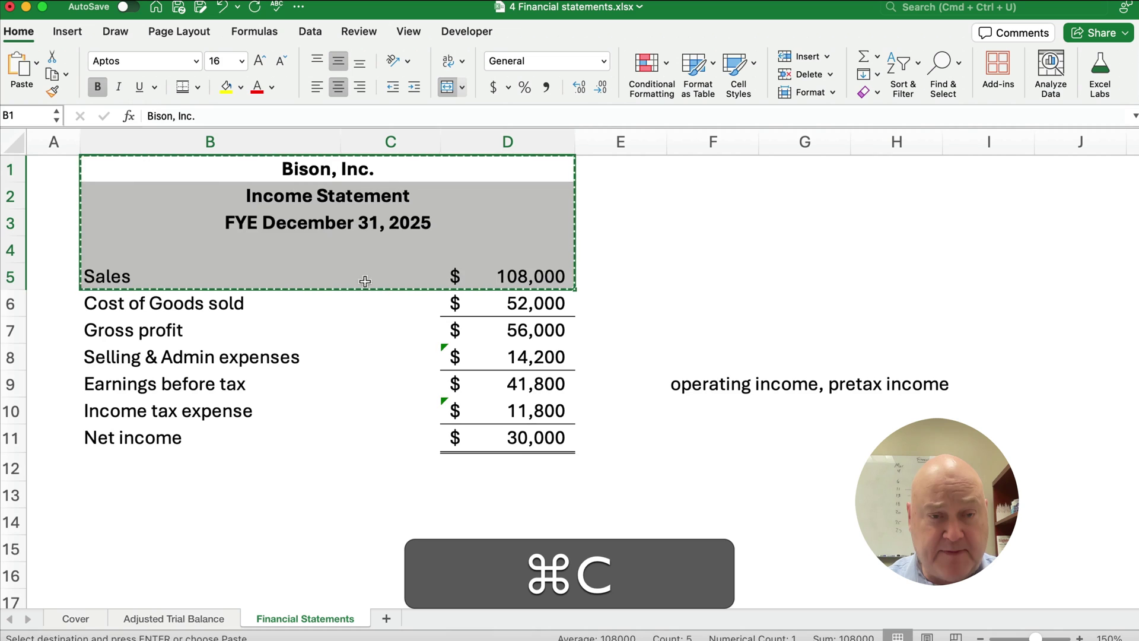
{"action": "scroll", "coordinate": [273, 433], "scroll_direction": "down", "scroll_amount": 3}
{"action": "left_click", "coordinate": [118, 425]}
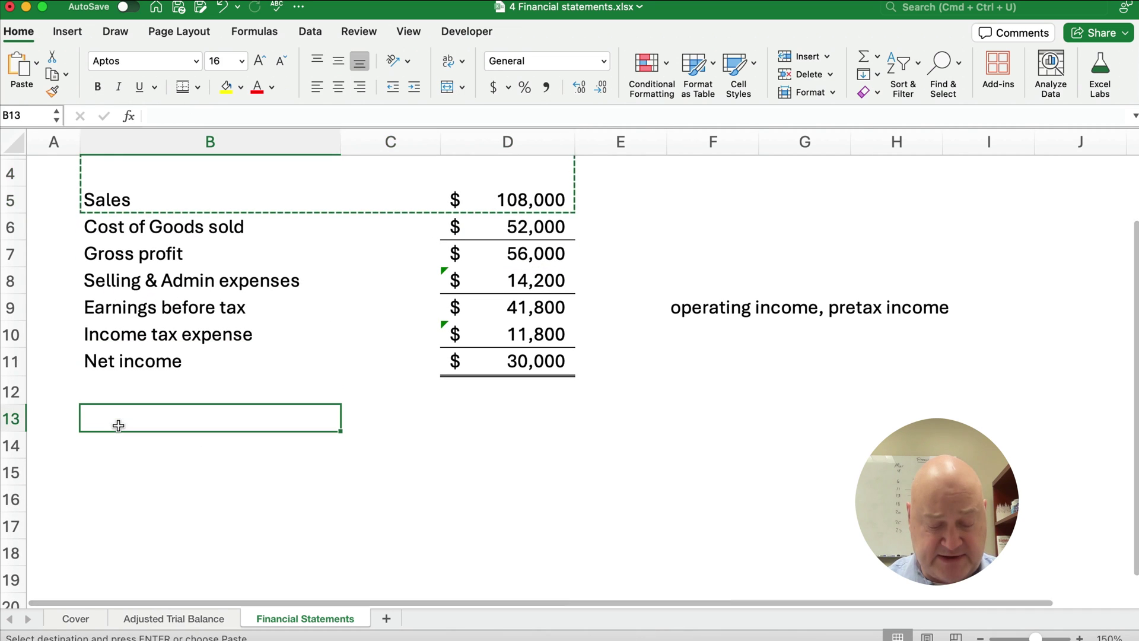
{"action": "key", "text": "super+v"}
Change the pasted statement title in B14 to "Retained Earnings Statement"
{"action": "left_click", "coordinate": [298, 445]}
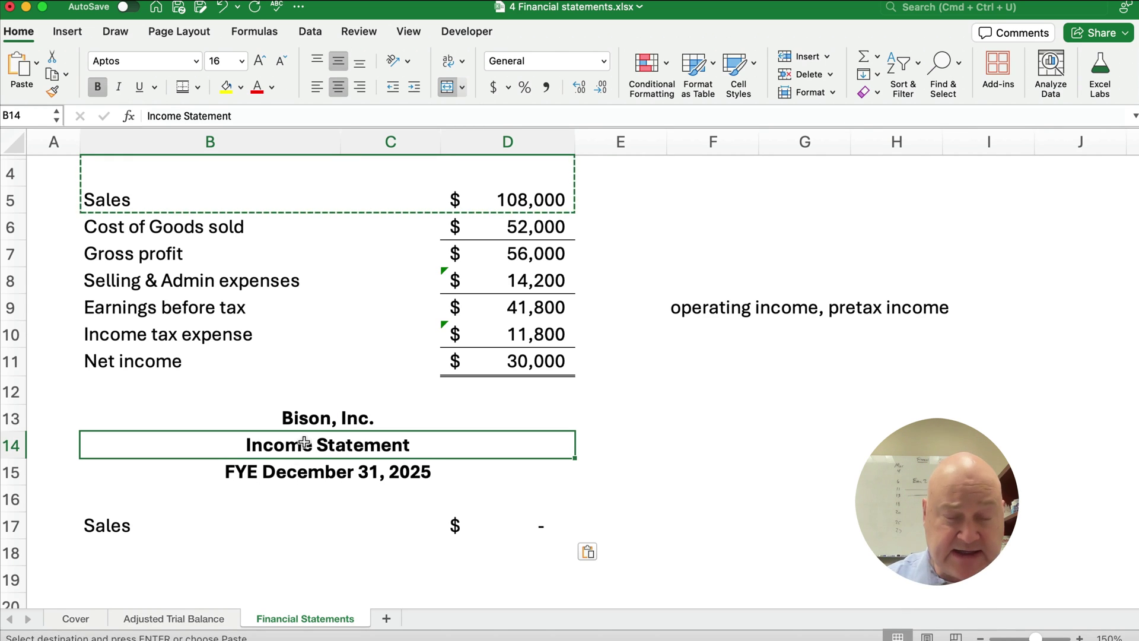
{"action": "type", "text": "Retai"}
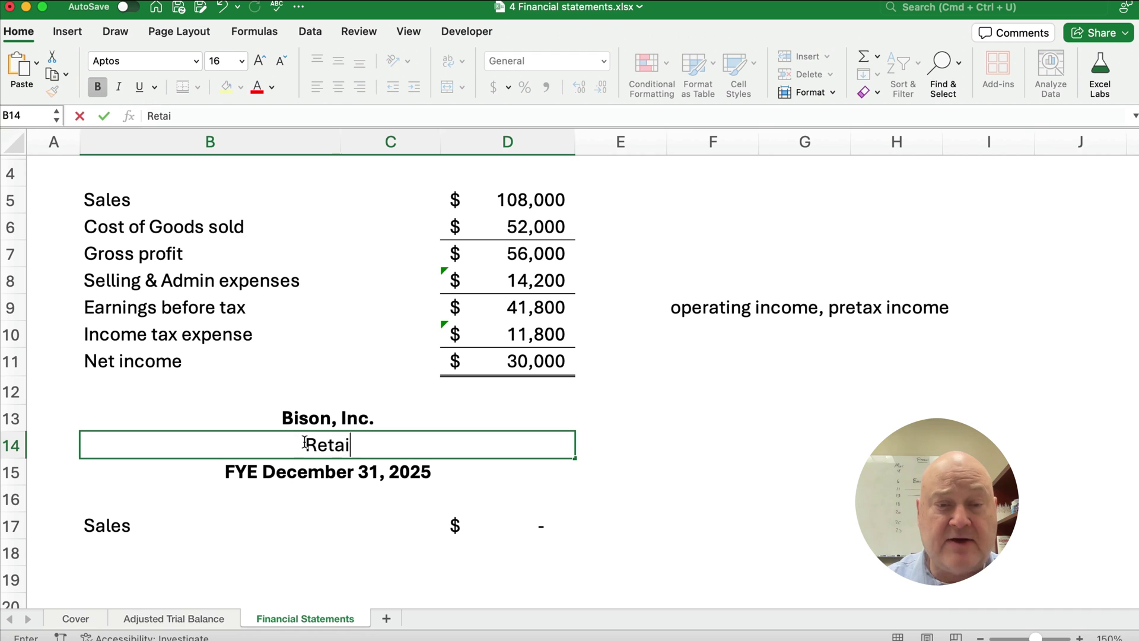
{"action": "type", "text": "ned Earn"}
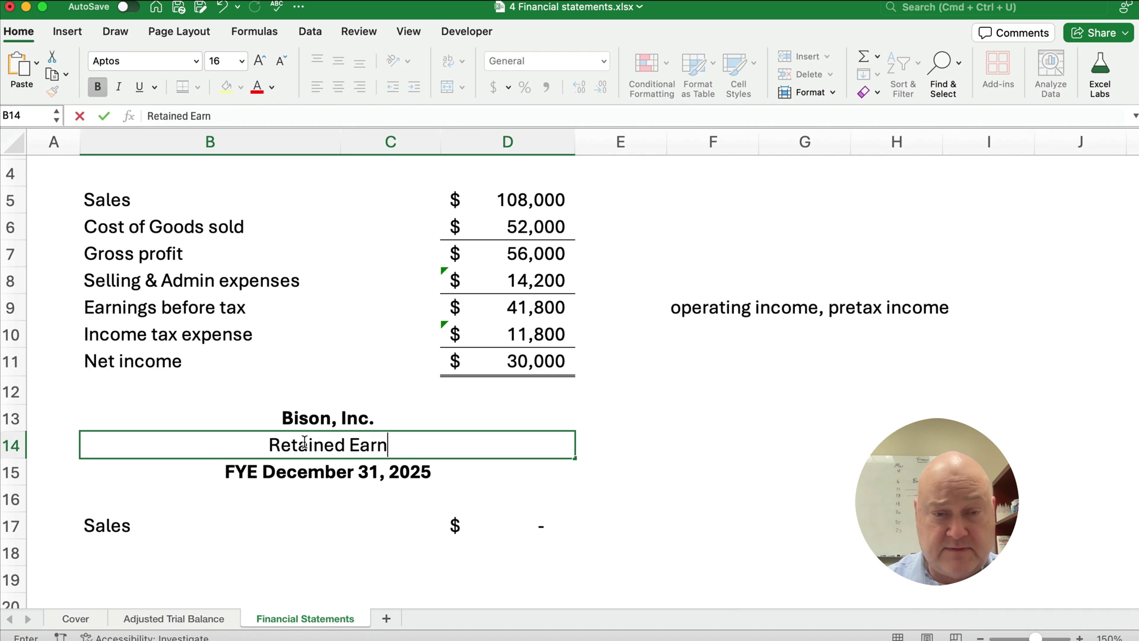
{"action": "type", "text": "ings Statemetn"}
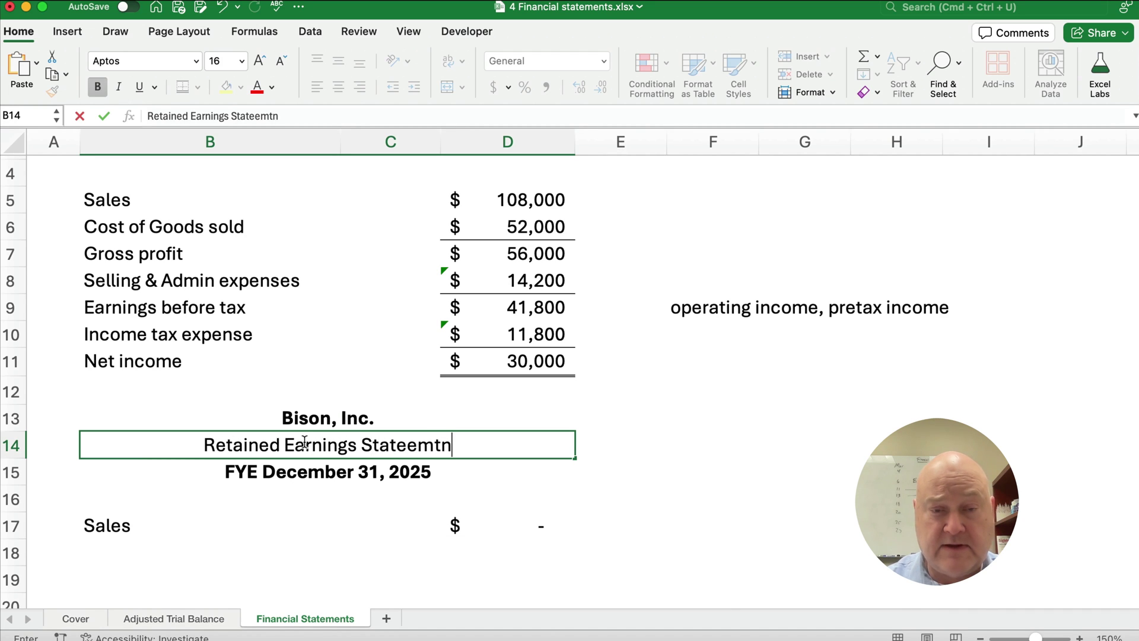
{"action": "key", "text": "BackSpace"}
{"action": "key", "text": "BackSpace"}
{"action": "key", "text": "BackSpace"}
{"action": "key", "text": "BackSpace"}
{"action": "type", "text": "ment"}
{"action": "key", "text": "Return"}
Replace the pasted Sales label in B17 with "Retained earnings, Jan 1"
{"action": "scroll", "coordinate": [297, 437], "scroll_direction": "down", "scroll_amount": 3}
{"action": "left_click", "coordinate": [101, 349]}
{"action": "type", "text": "Re"}
{"action": "key", "text": "Escape"}
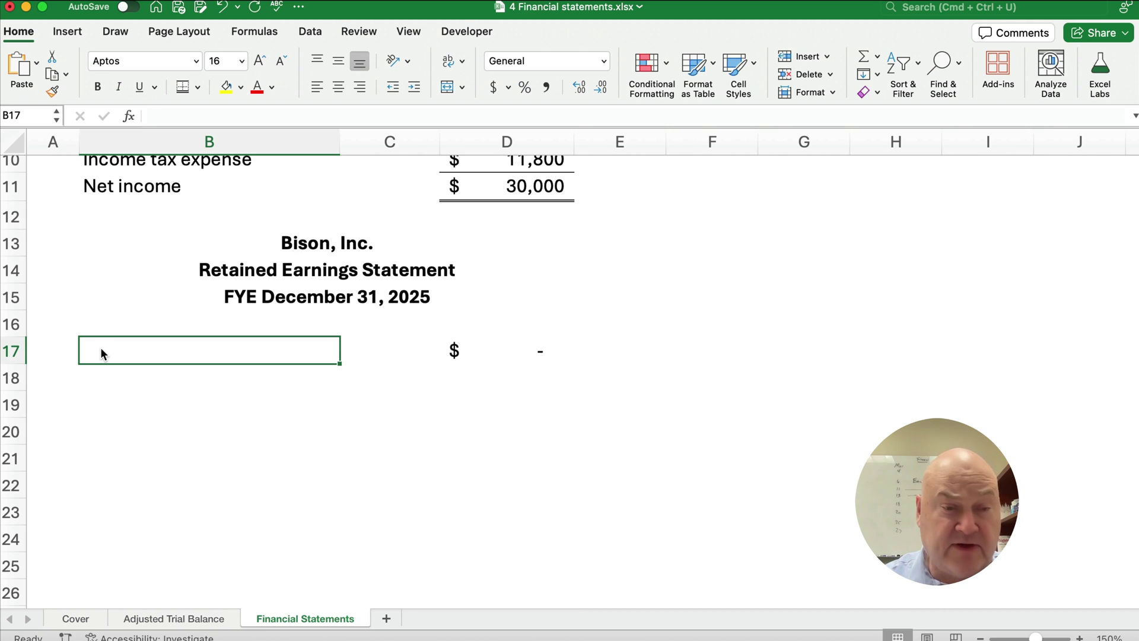
{"action": "type", "text": "Retained earnings, Jan 1"}
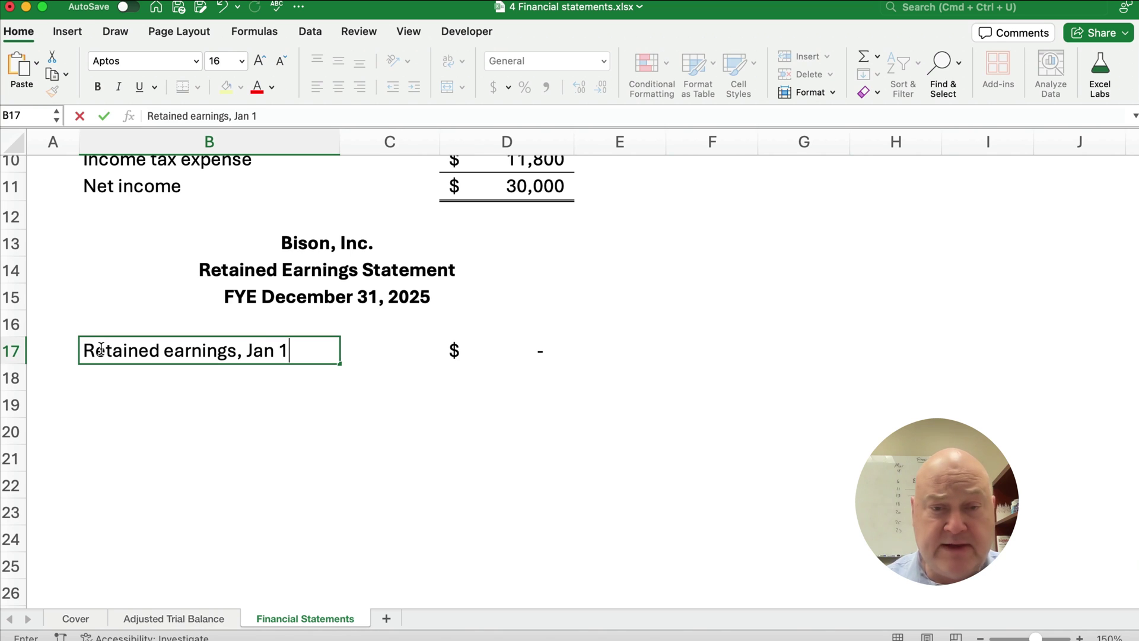
Link D17 to the Retained Earnings balance with the formula ='Adjusted Trial Balance'!D15
{"action": "key", "text": "Tab"}
{"action": "key", "text": "Tab"}
{"action": "type", "text": "="}
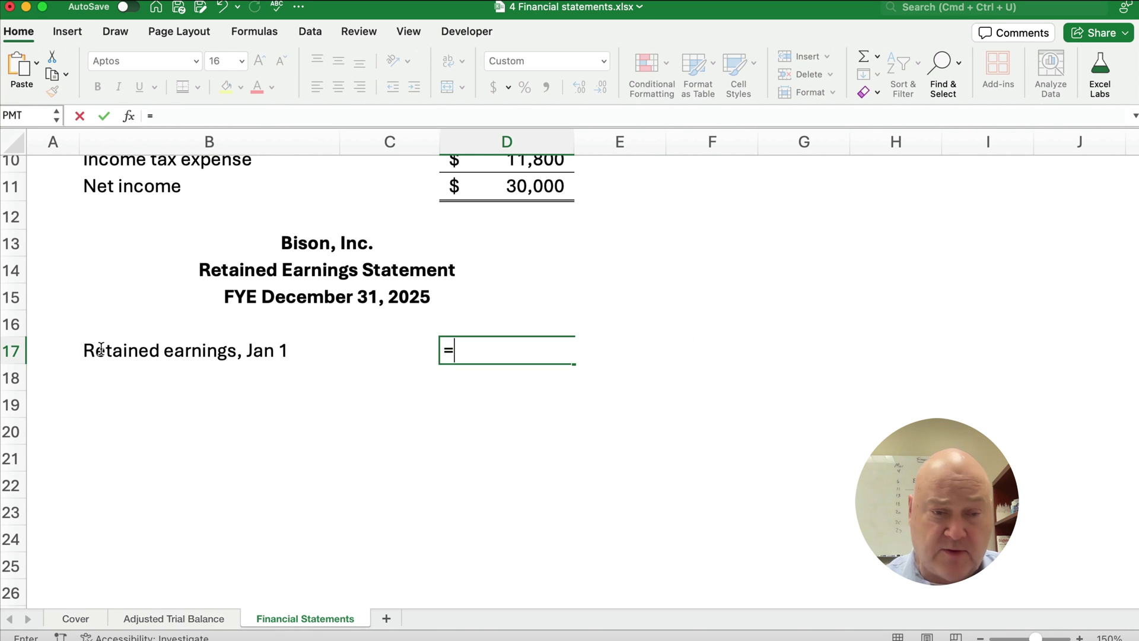
{"action": "left_click", "coordinate": [175, 618]}
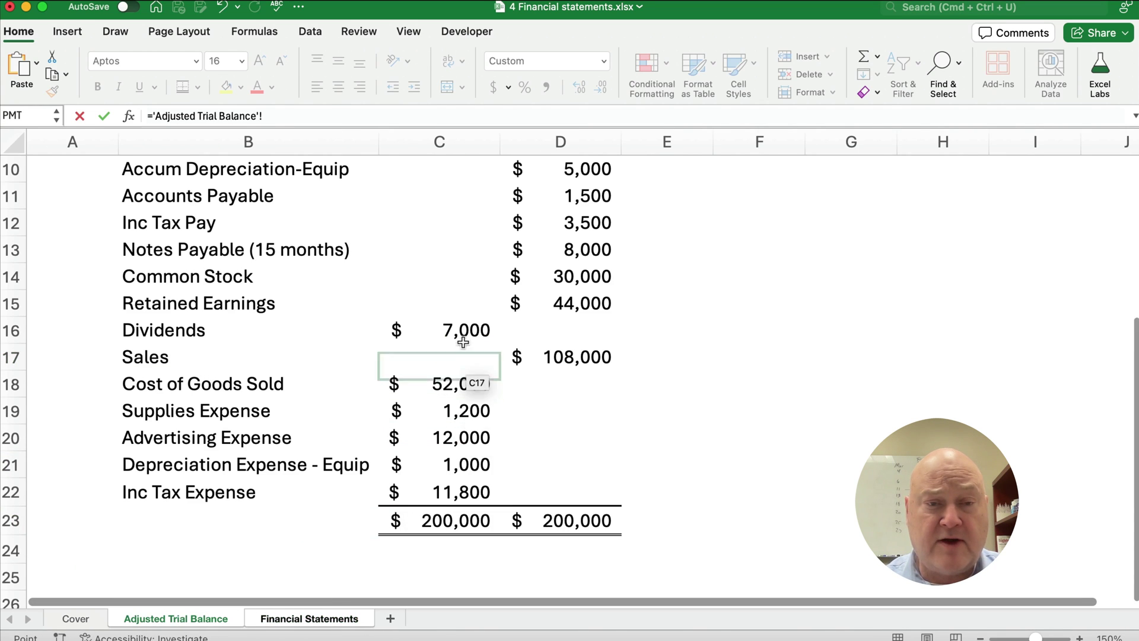
{"action": "scroll", "coordinate": [469, 436], "scroll_direction": "up", "scroll_amount": 1}
{"action": "left_click", "coordinate": [594, 316]}
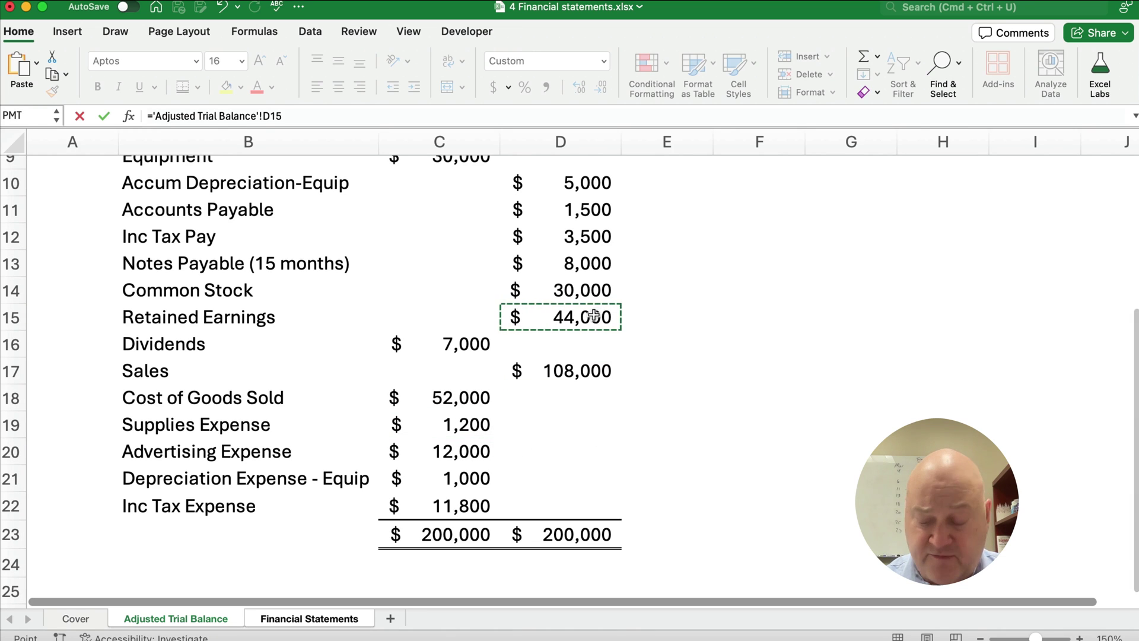
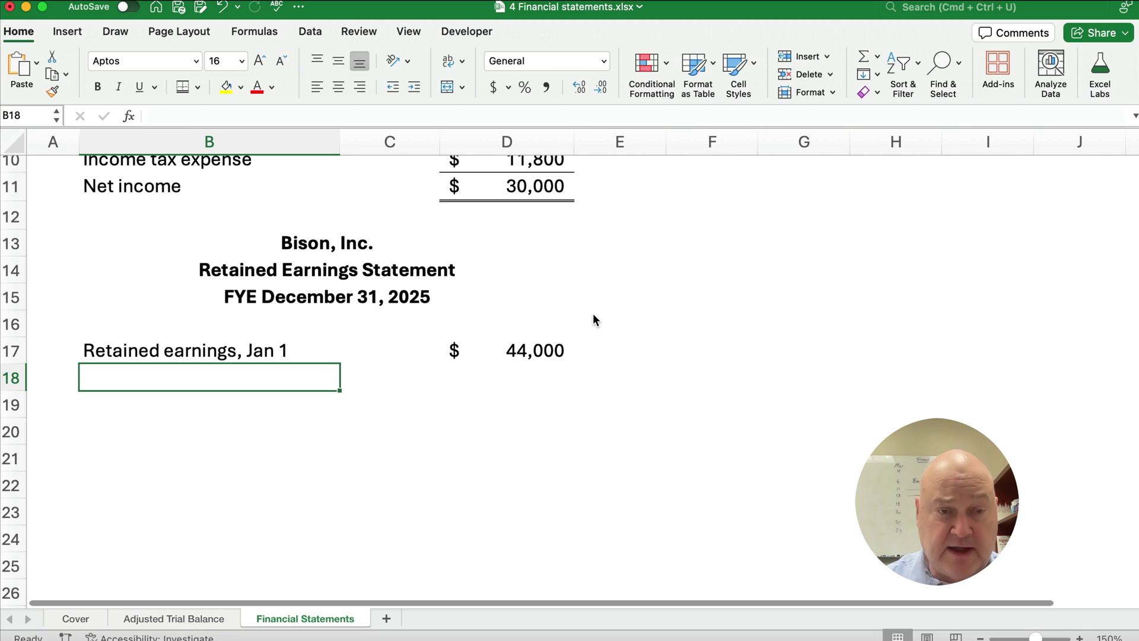
Enter the label "Plus: net income" in B18 and link D18 to the income statement's net income with =D11
{"action": "type", "text": "Plus"}
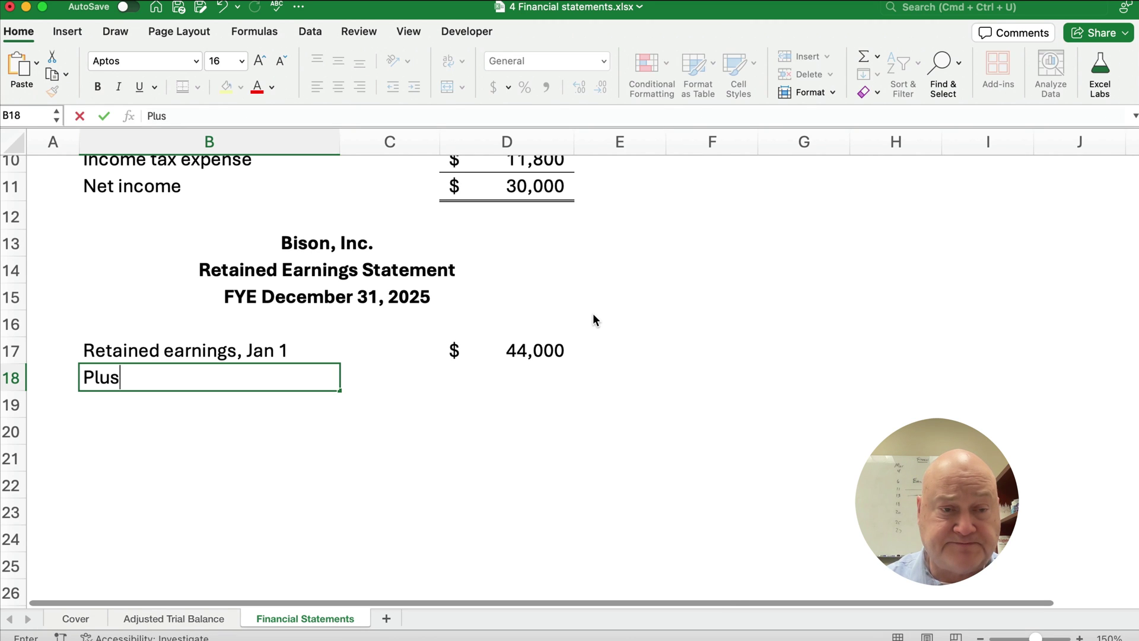
{"action": "type", "text": ": net income"}
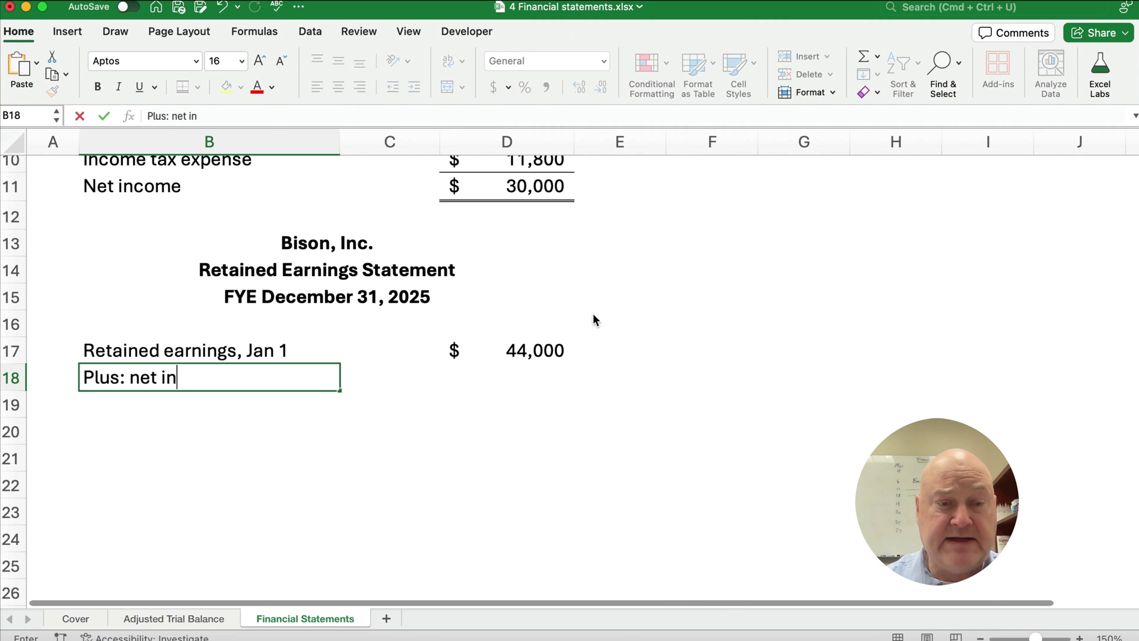
{"action": "key", "text": "Tab"}
{"action": "key", "text": "Tab"}
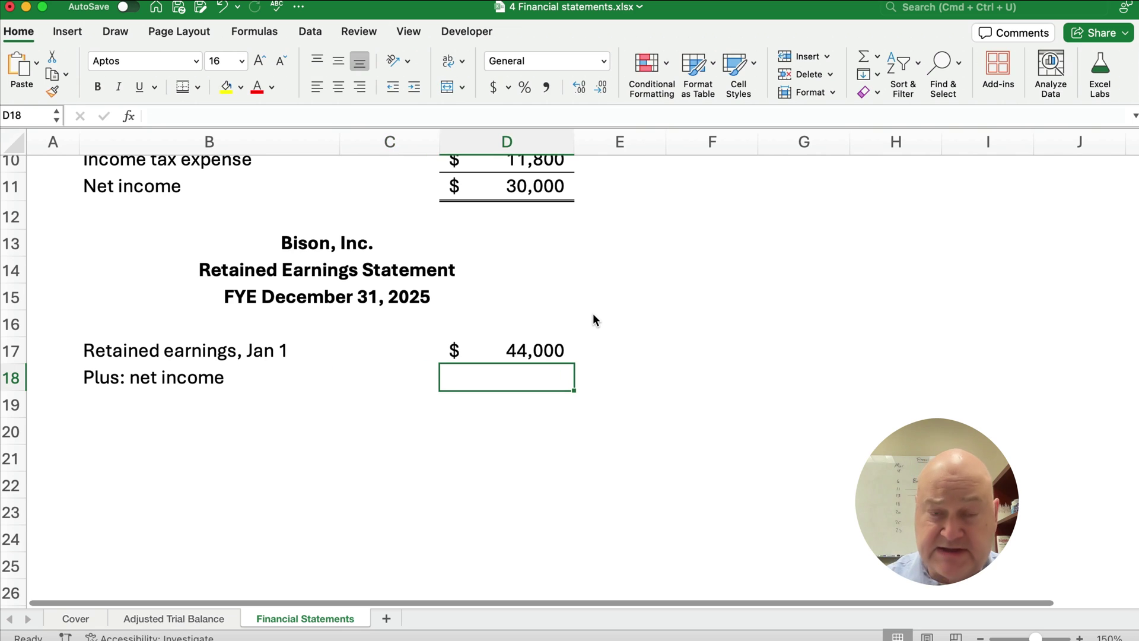
{"action": "type", "text": "="}
{"action": "left_click", "coordinate": [524, 193]}
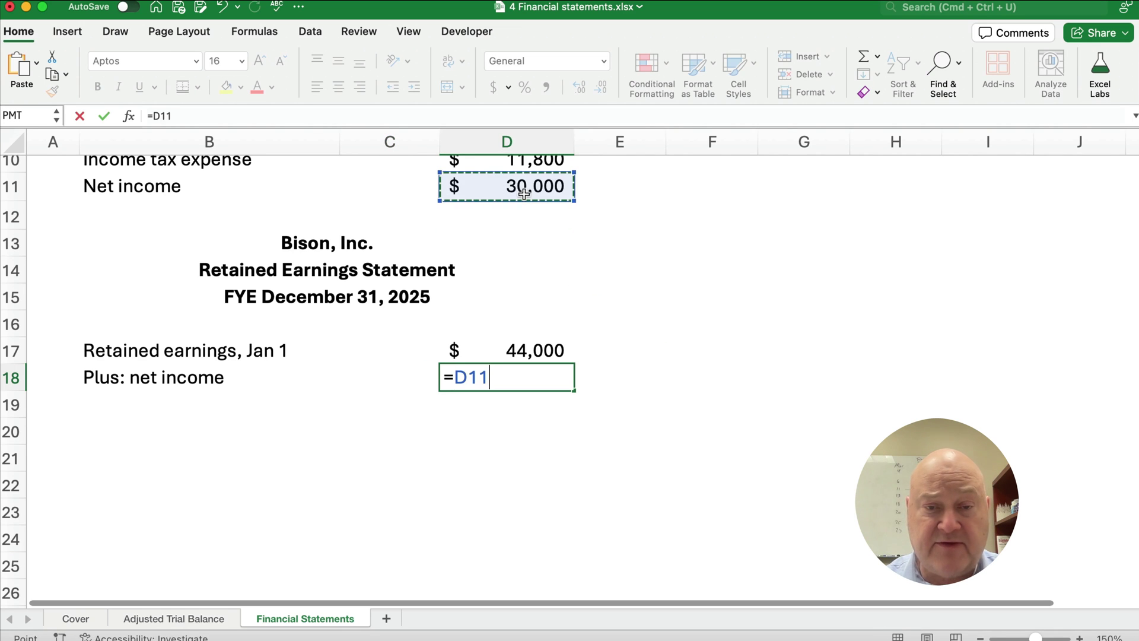
{"action": "key", "text": "Return"}
Enter the label "Less: dividends" in B19 and link D19 to the Dividends balance in C16 of the Adjusted Trial Balance sheet
{"action": "key", "text": "Left"}
{"action": "key", "text": "Left"}
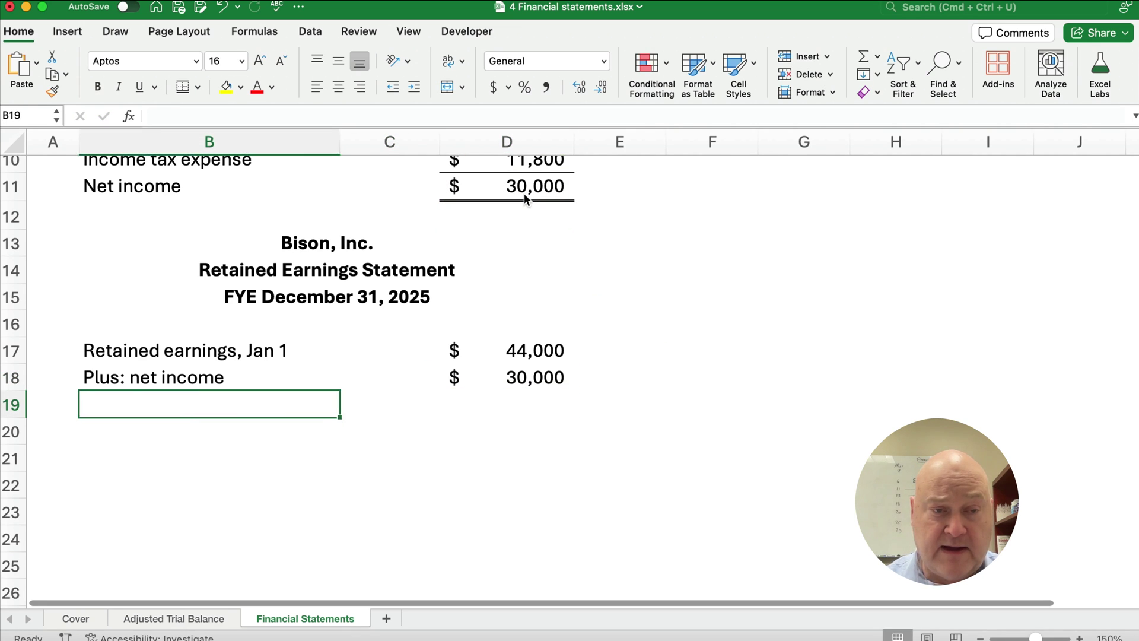
{"action": "type", "text": "Less"}
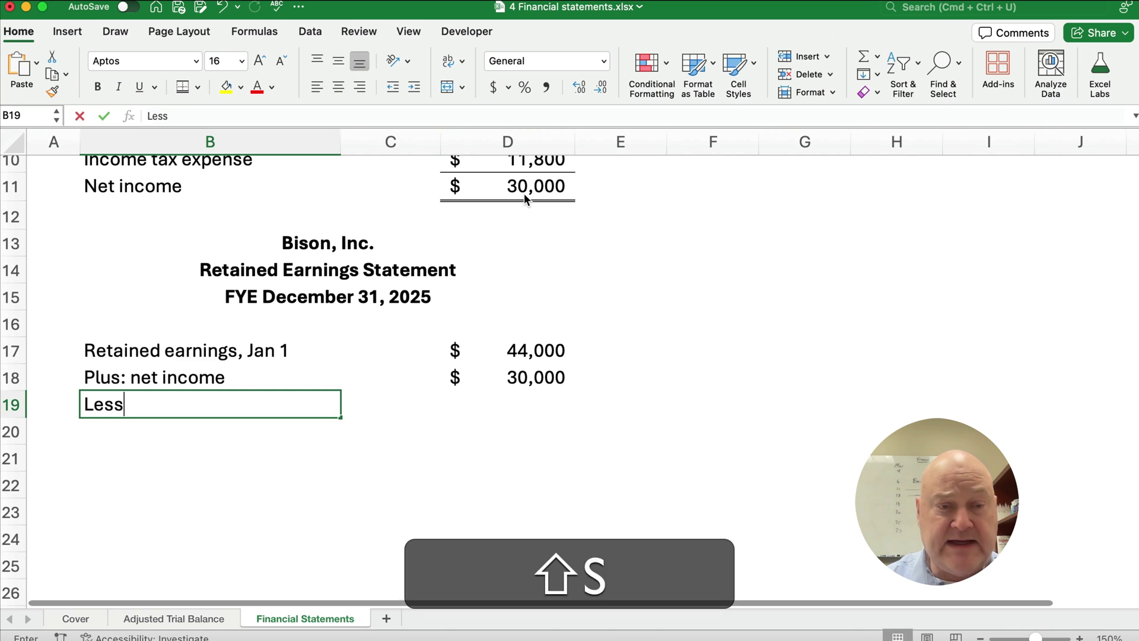
{"action": "type", "text": ": dividends"}
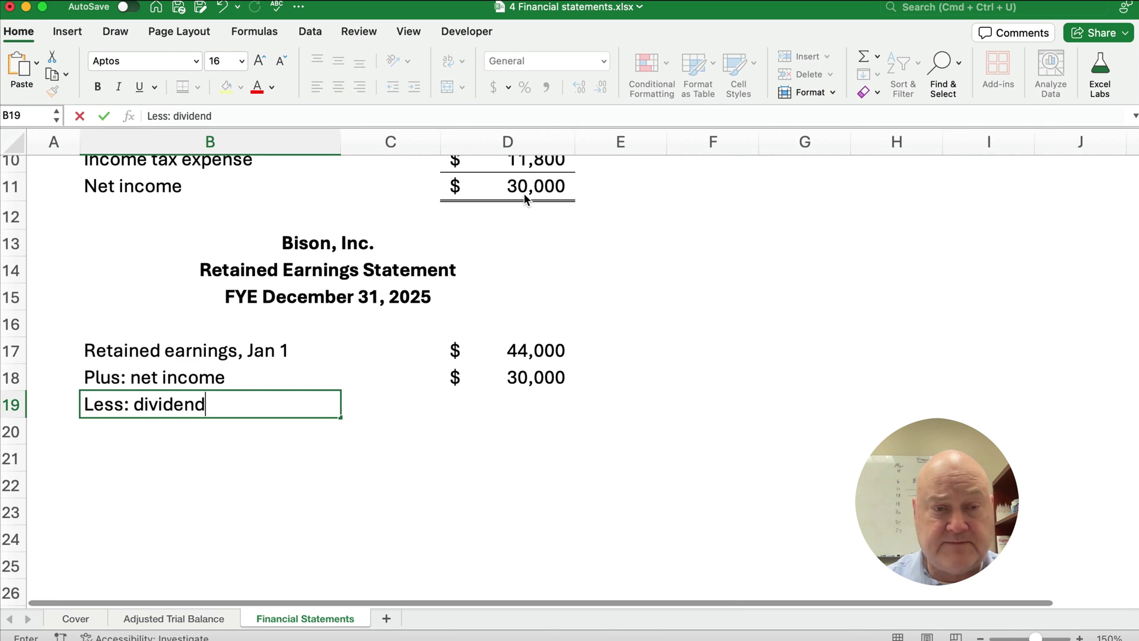
{"action": "key", "text": "Right"}
{"action": "key", "text": "Right"}
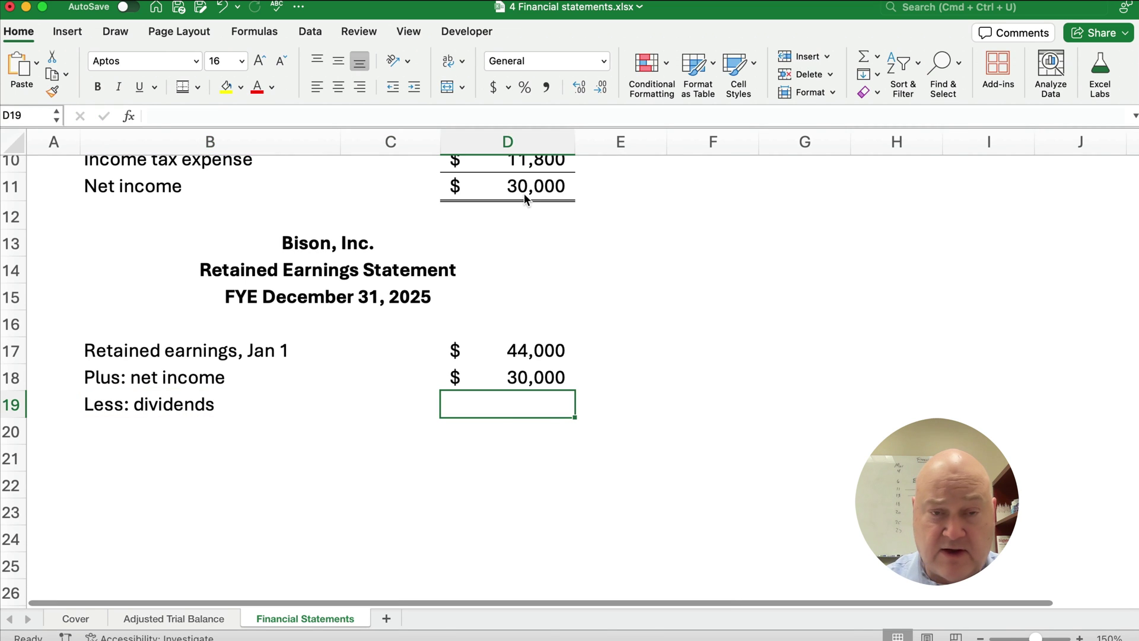
{"action": "type", "text": "="}
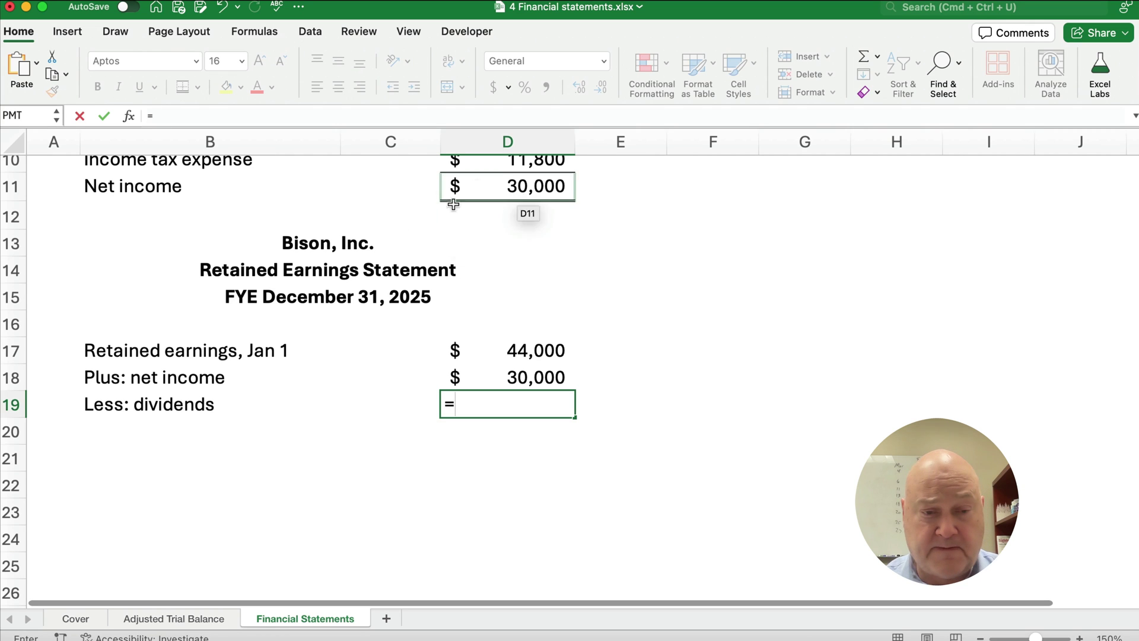
{"action": "left_click", "coordinate": [211, 619]}
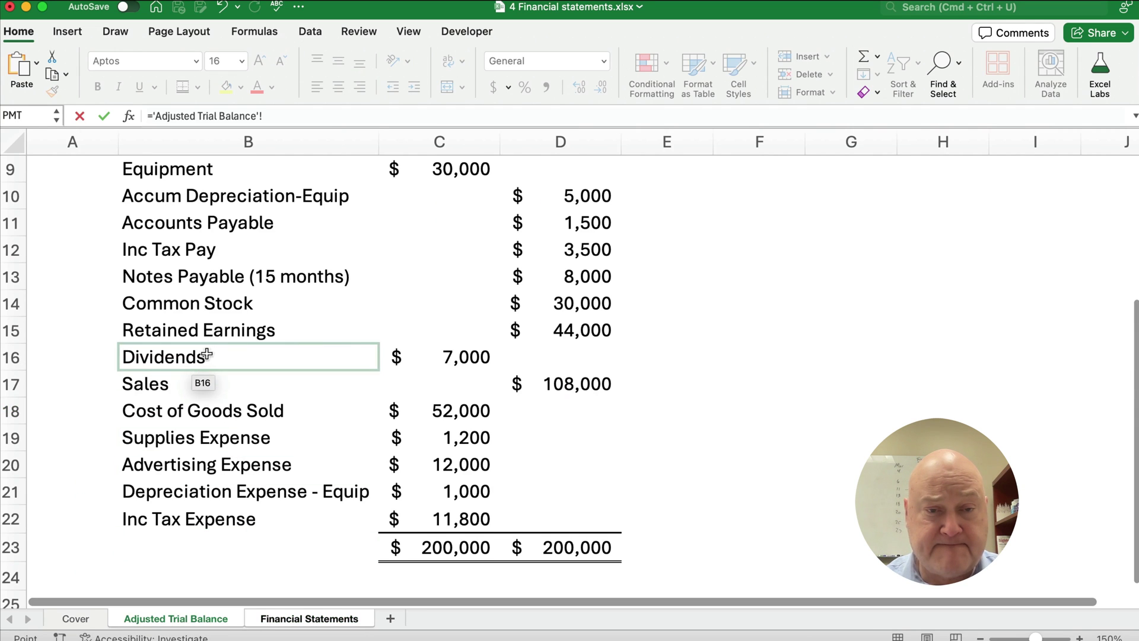
{"action": "left_click", "coordinate": [425, 356]}
{"action": "key", "text": "Return"}
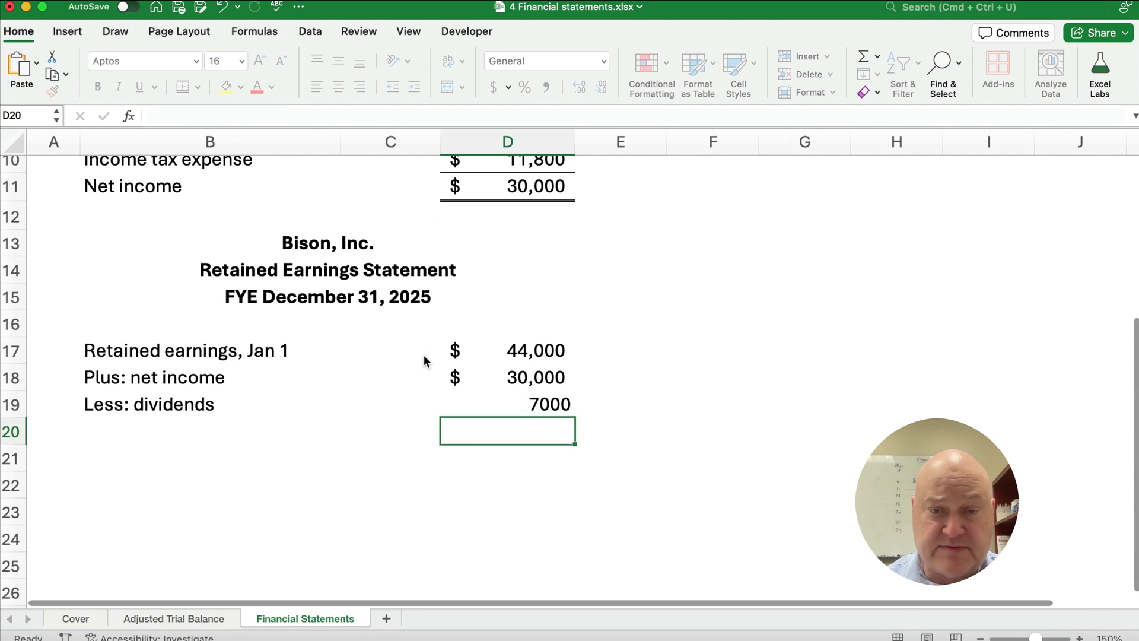
Enter the label "Retained earnings, Dec 31" in B20 below the dividends line
{"action": "key", "text": "Up"}
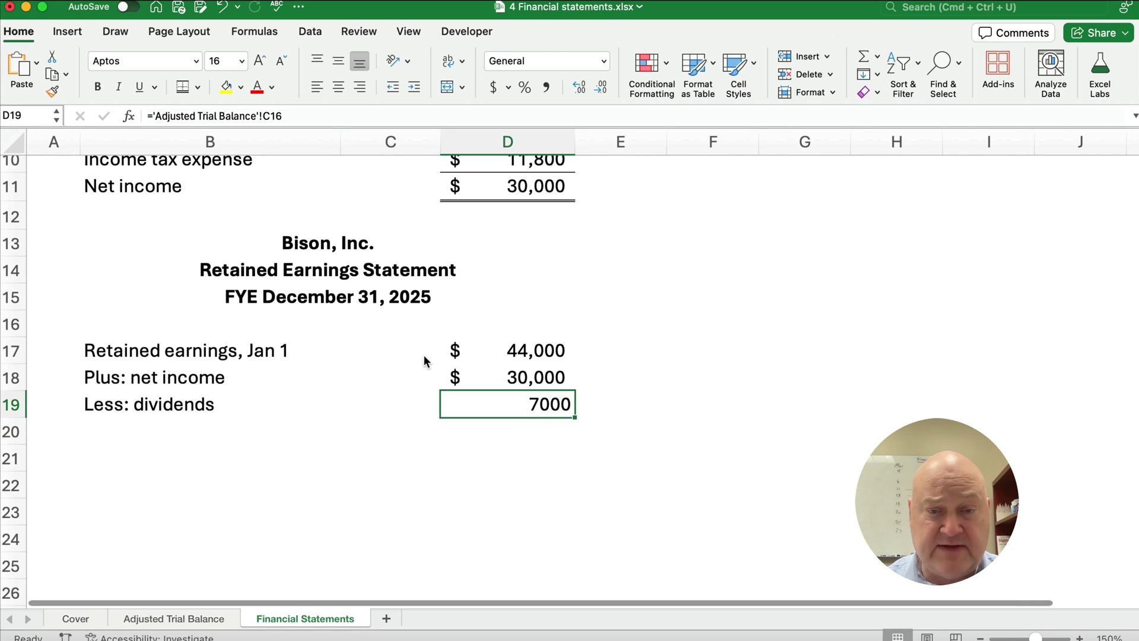
{"action": "key", "text": "Down"}
{"action": "key", "text": "Left"}
{"action": "key", "text": "Left"}
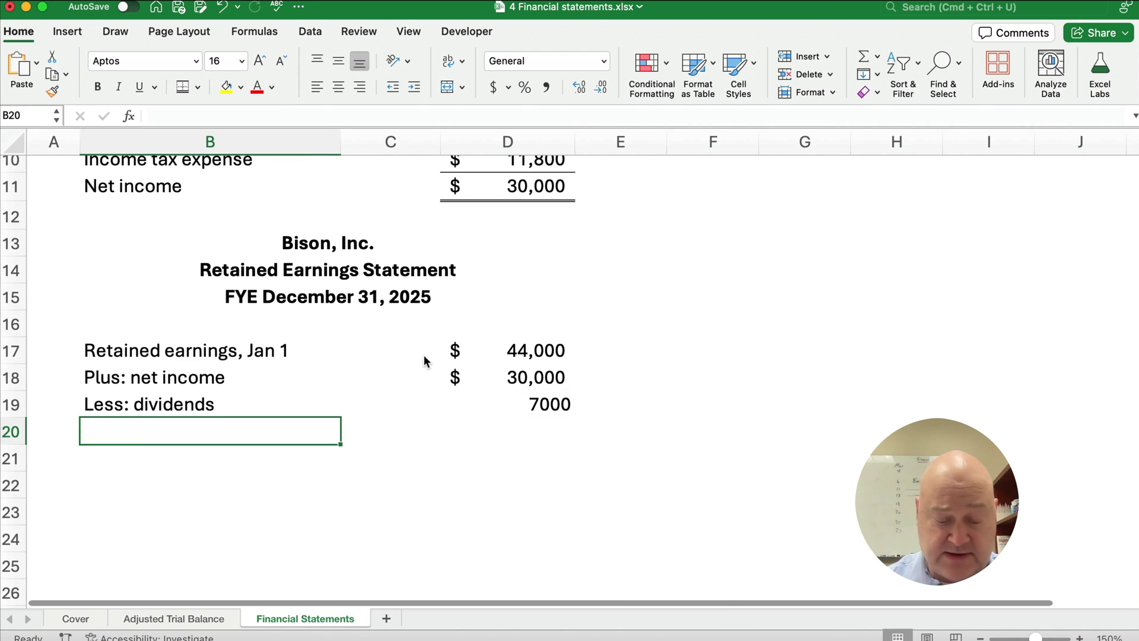
{"action": "type", "text": "Retained earnings, Jan 1"}
{"action": "key", "text": "Return"}
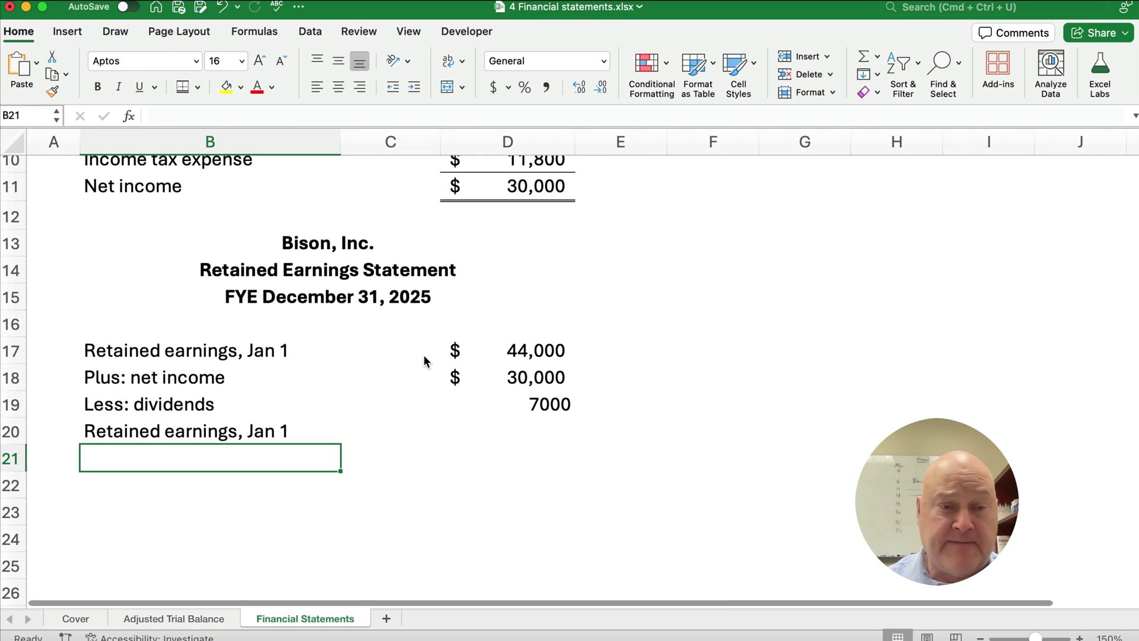
{"action": "left_click", "coordinate": [164, 436]}
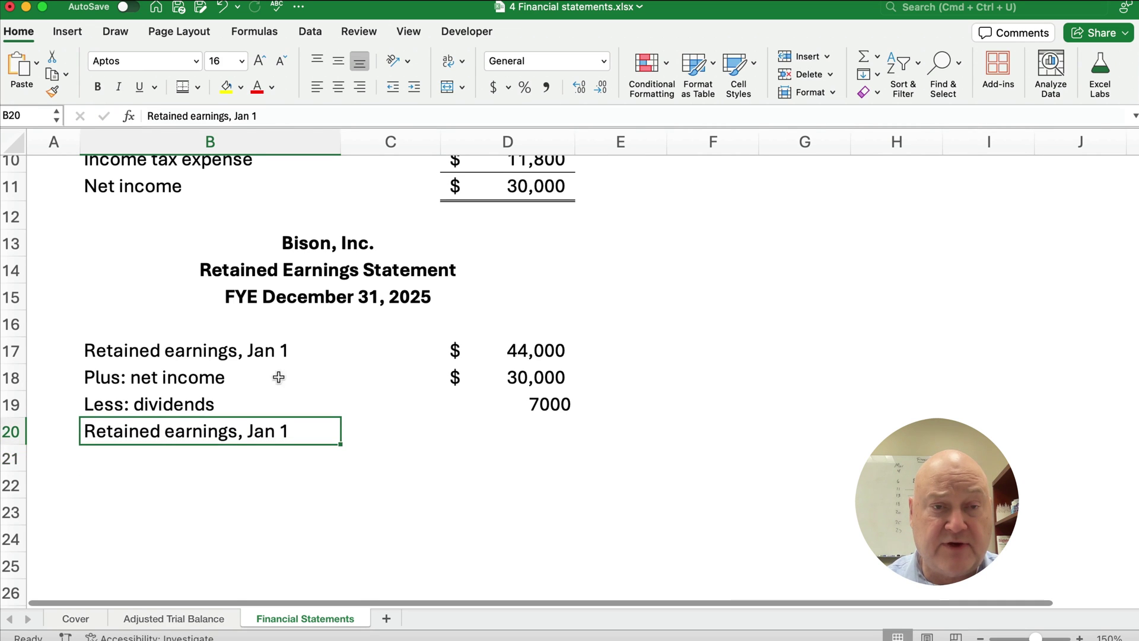
{"action": "double_click", "coordinate": [241, 115]}
{"action": "type", "text": "Dec "}
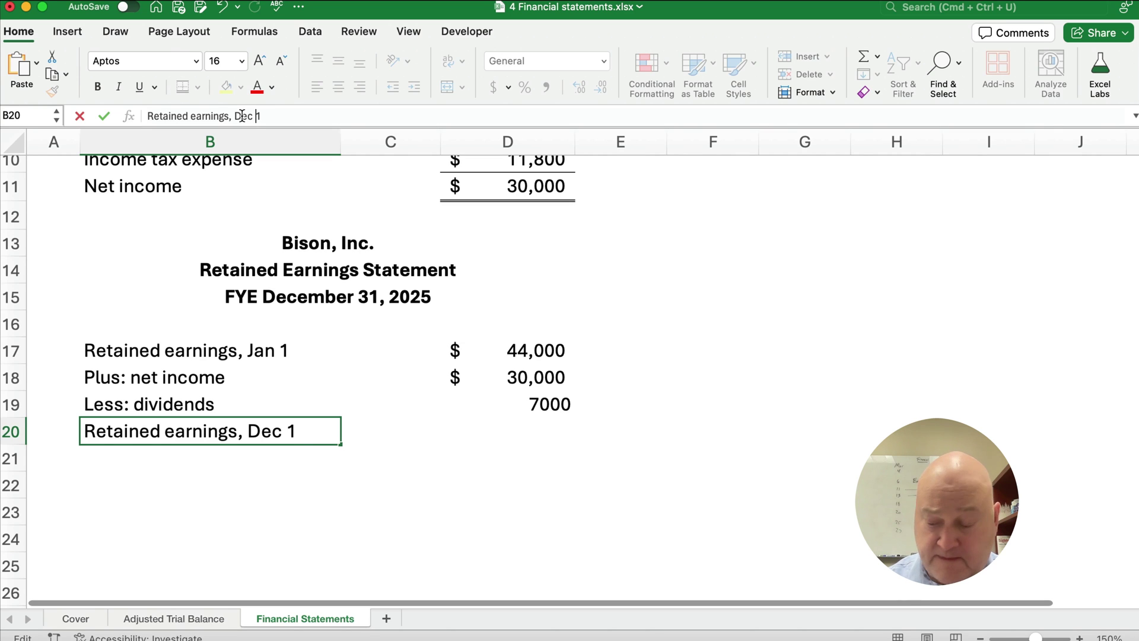
{"action": "type", "text": "3"}
{"action": "key", "text": "Return"}
Calculate ending retained earnings in D20 with =D17+D18-D19 and give the cell a single top and double bottom border
{"action": "key", "text": "Up"}
{"action": "key", "text": "Right"}
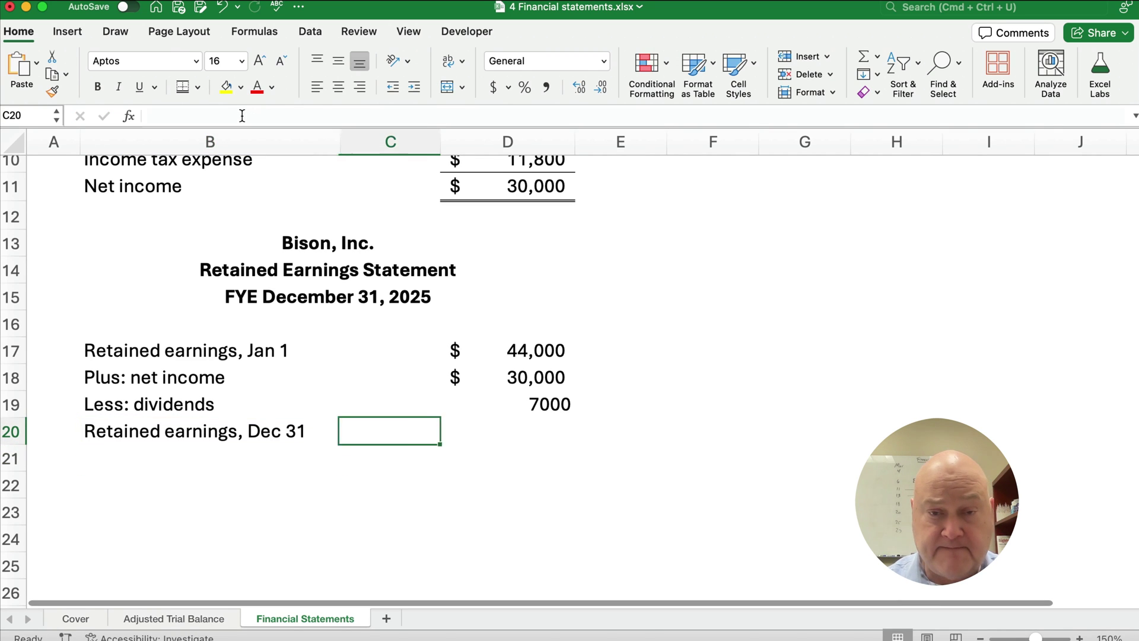
{"action": "key", "text": "Right"}
{"action": "type", "text": "="}
{"action": "key", "text": "Up"}
{"action": "key", "text": "Up"}
{"action": "key", "text": "Up"}
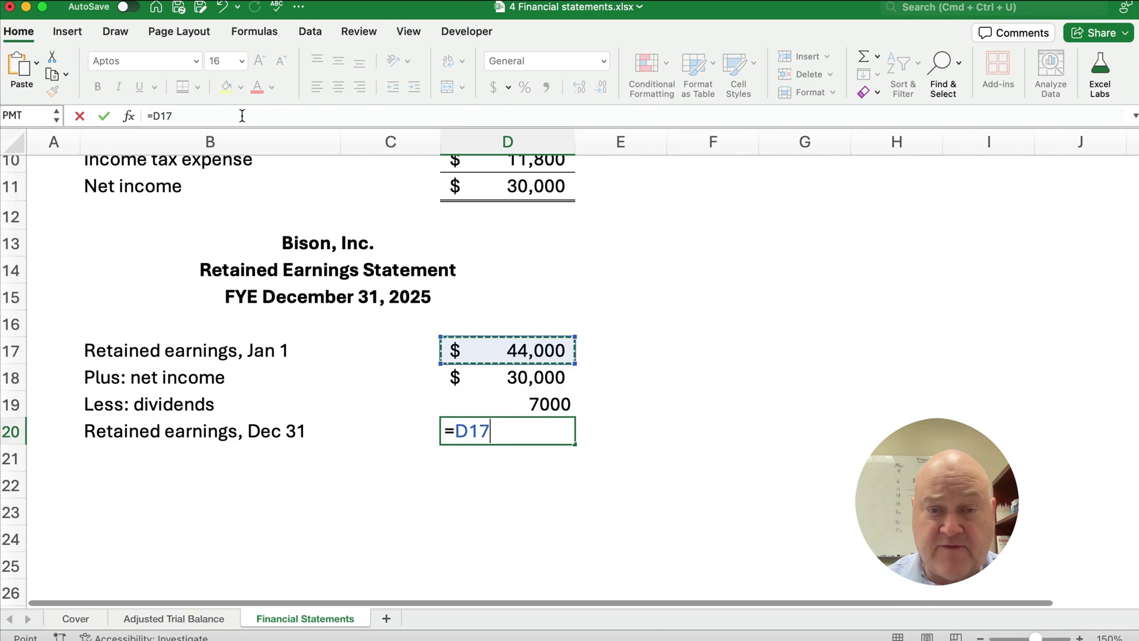
{"action": "type", "text": "+"}
{"action": "key", "text": "Up"}
{"action": "key", "text": "Up"}
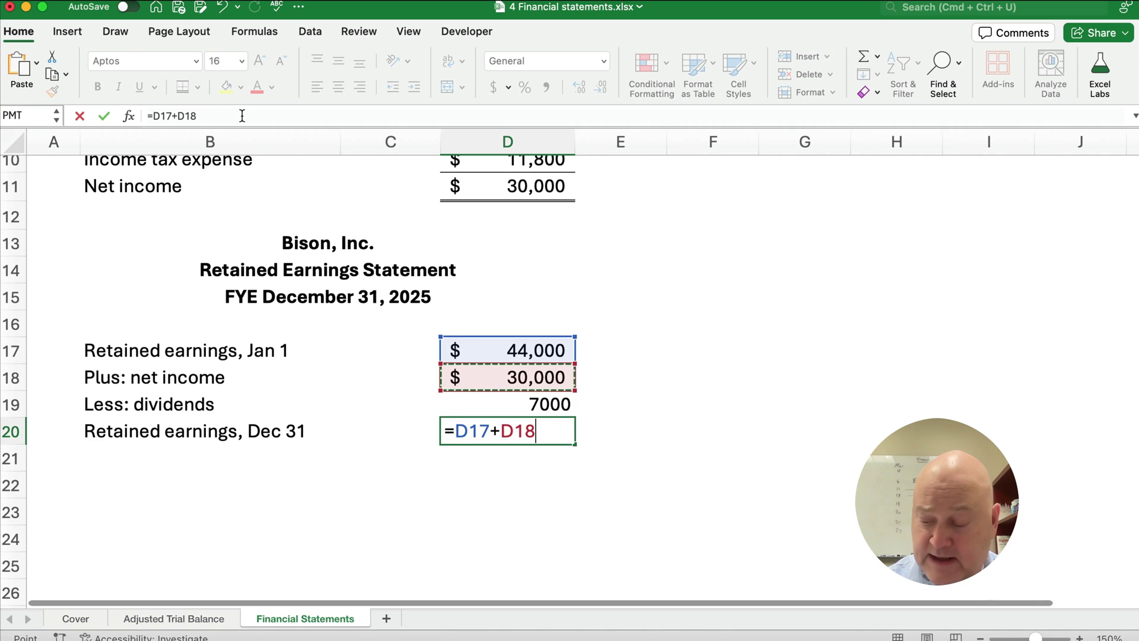
{"action": "type", "text": "-"}
{"action": "key", "text": "Up"}
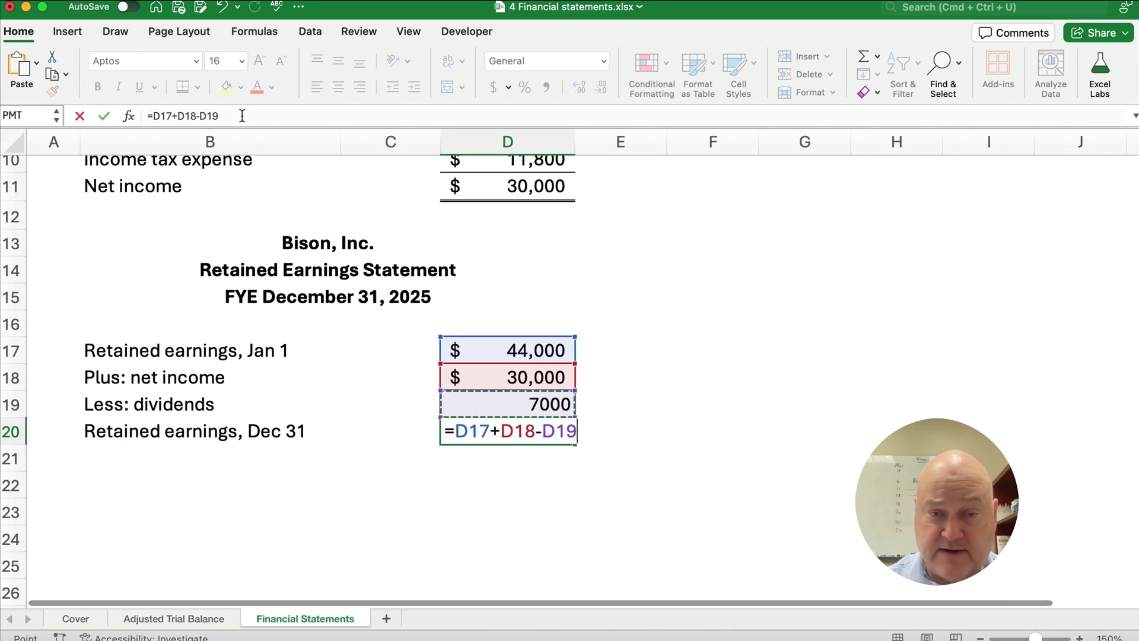
{"action": "key", "text": "Return"}
{"action": "key", "text": "Up"}
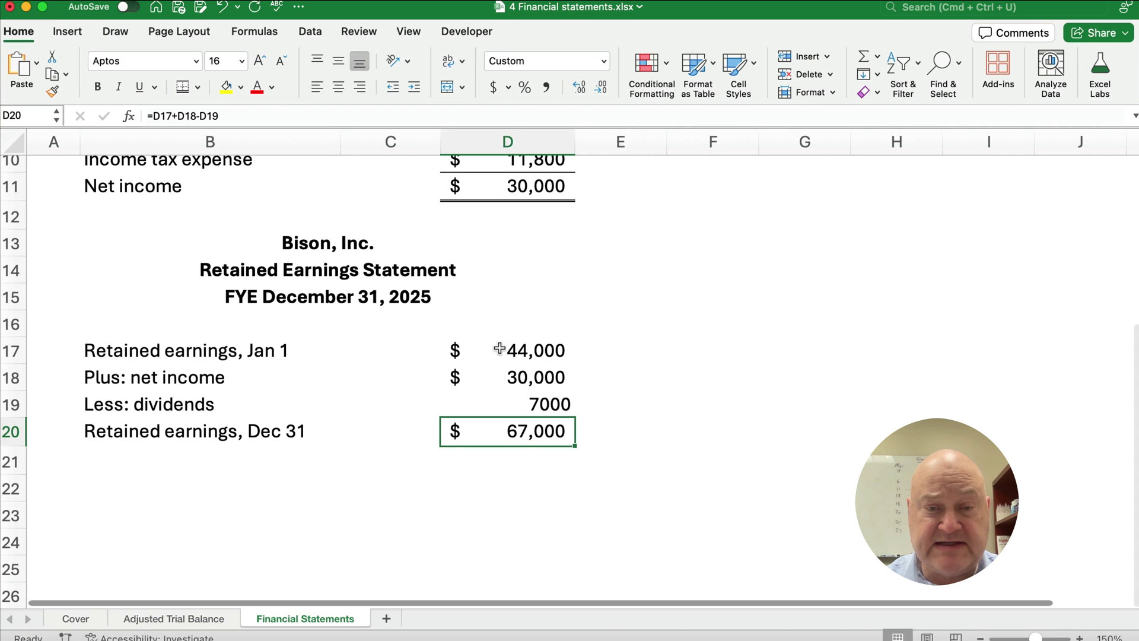
Format the retained earnings statement amounts in D17:D20 as accounting dollars without decimals
{"action": "left_click_drag", "start_coordinate": [499, 351], "coordinate": [493, 427]}
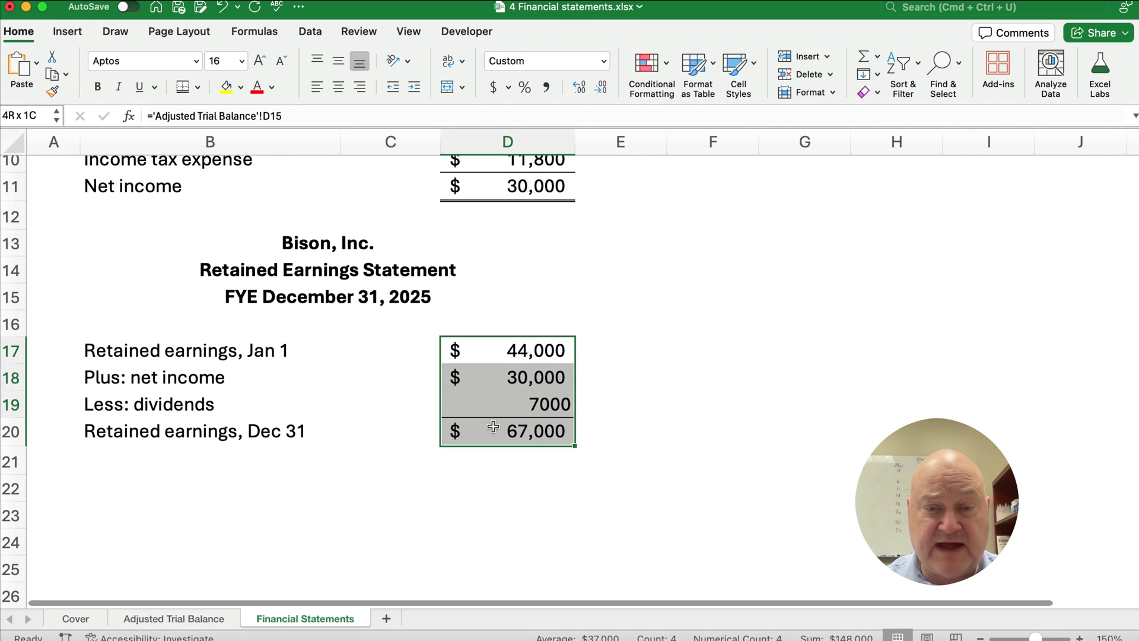
{"action": "left_click", "coordinate": [493, 89]}
{"action": "left_click", "coordinate": [601, 88]}
{"action": "left_click", "coordinate": [601, 87]}
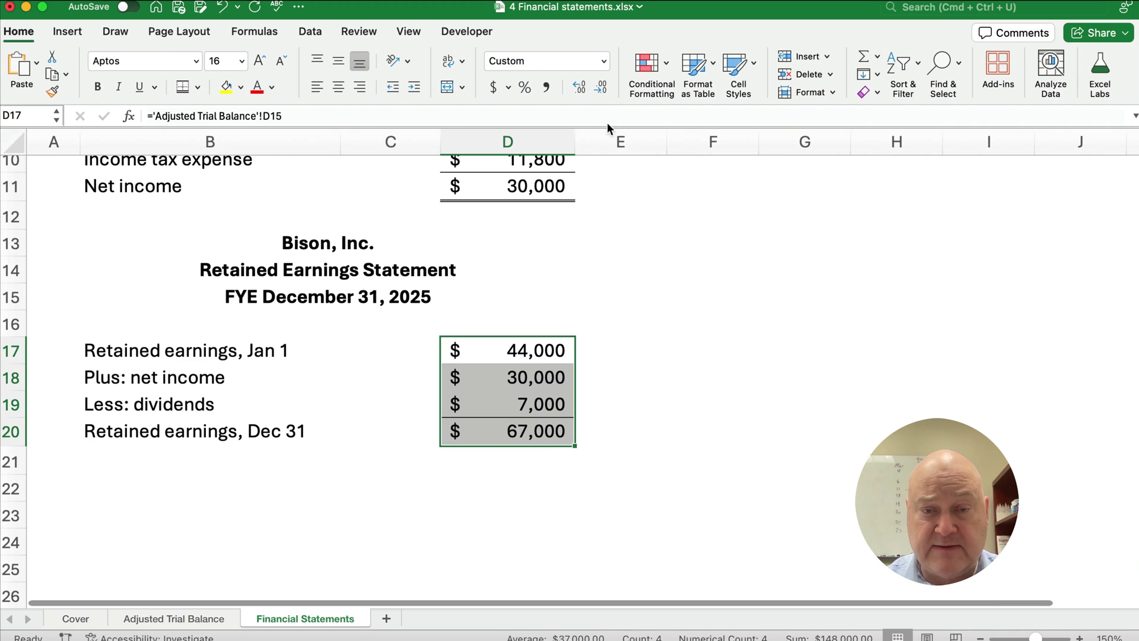
{"action": "left_click", "coordinate": [415, 462]}
Copy the retained earnings statement's heading and first line, B13:D17, to B23 as the start of another statement
{"action": "scroll", "coordinate": [354, 420], "scroll_direction": "up", "scroll_amount": 5}
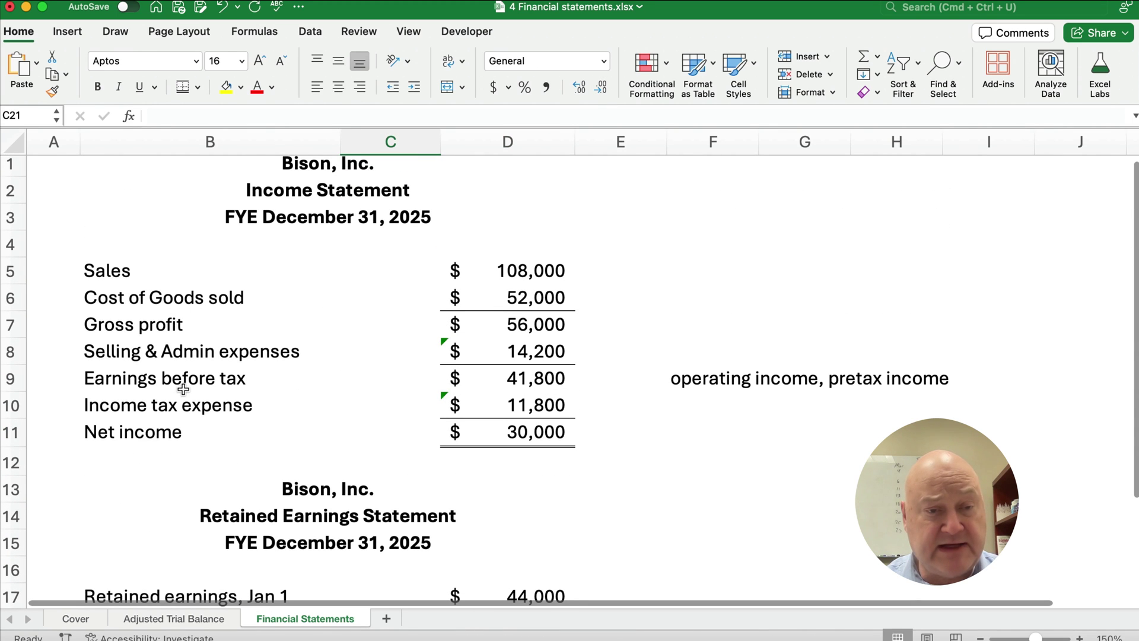
{"action": "scroll", "coordinate": [184, 392], "scroll_direction": "down", "scroll_amount": 4}
{"action": "scroll", "coordinate": [186, 401], "scroll_direction": "down", "scroll_amount": 5}
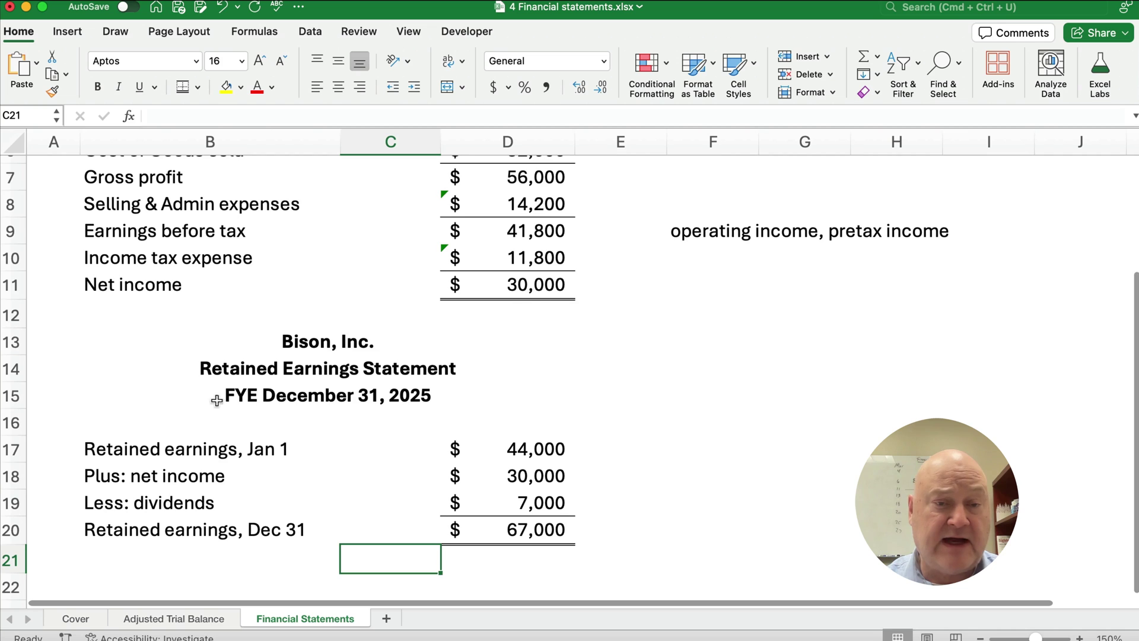
{"action": "scroll", "coordinate": [310, 418], "scroll_direction": "down", "scroll_amount": 1}
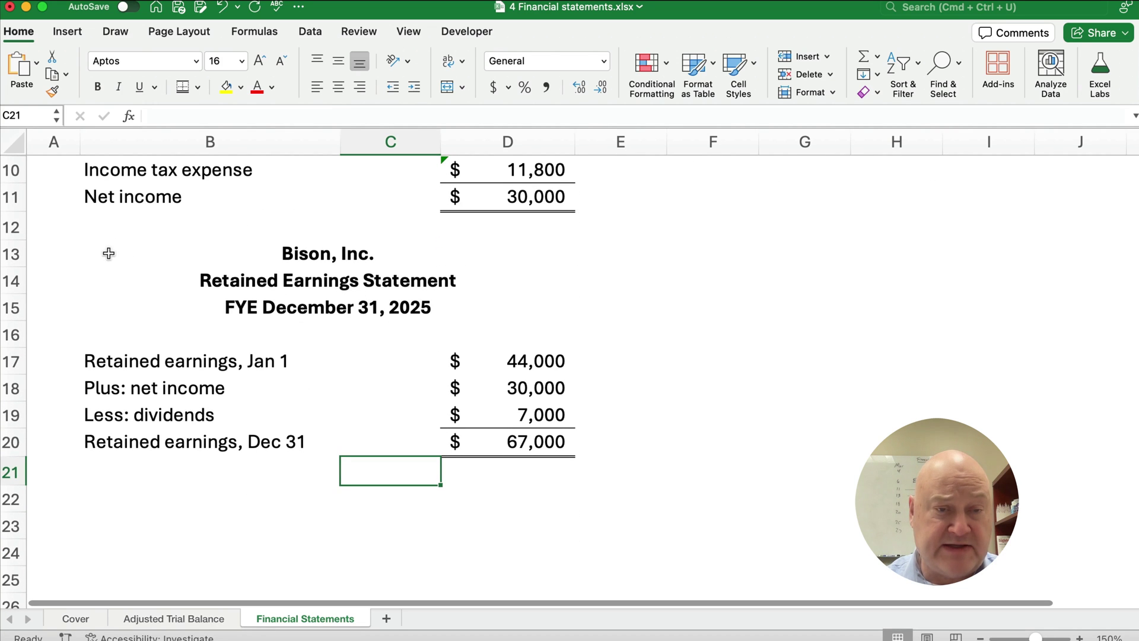
{"action": "left_click_drag", "start_coordinate": [107, 249], "coordinate": [419, 366]}
{"action": "key", "text": "super+c"}
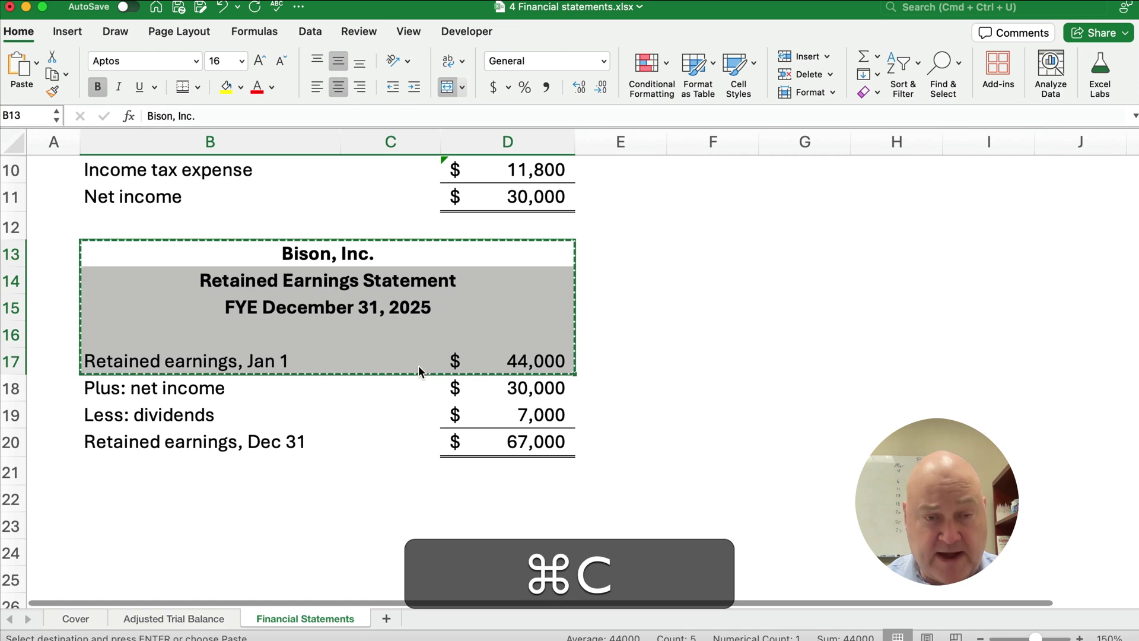
{"action": "scroll", "coordinate": [371, 486], "scroll_direction": "down", "scroll_amount": 10}
{"action": "left_click", "coordinate": [133, 250]}
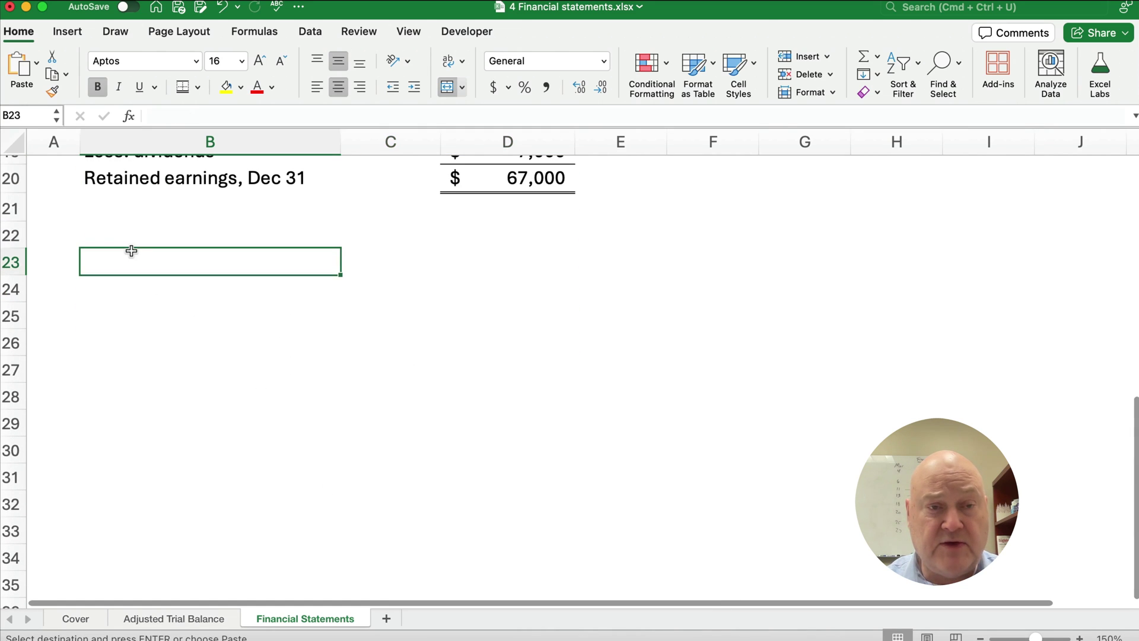
{"action": "key", "text": "super+v"}
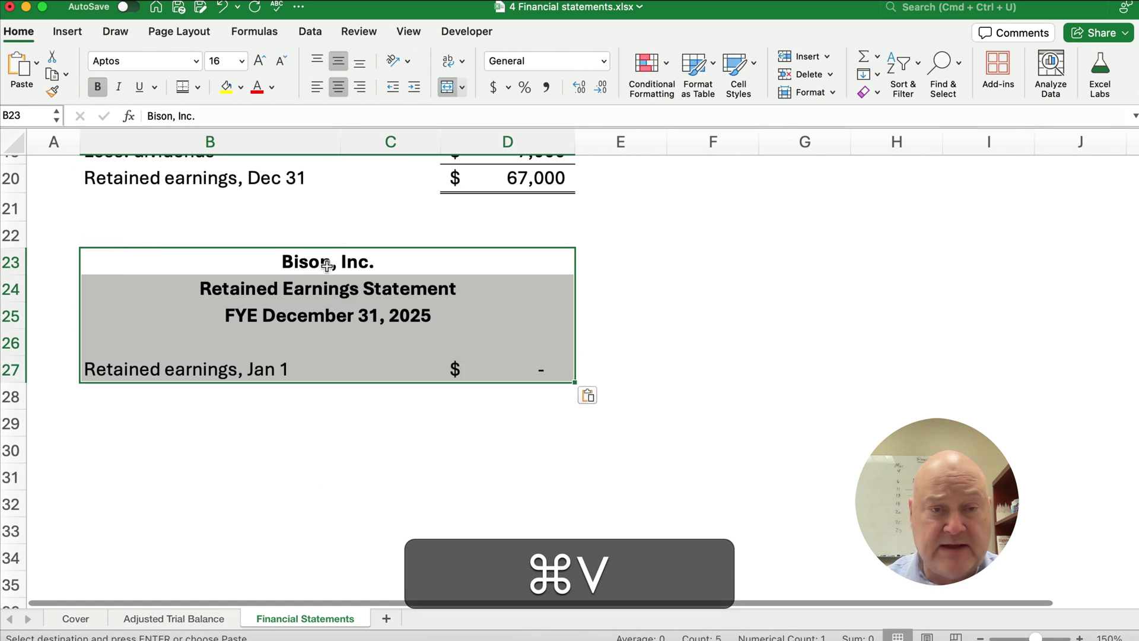
Change the copied statement title in B24 to "Balance Sheet"
{"action": "left_click", "coordinate": [299, 288]}
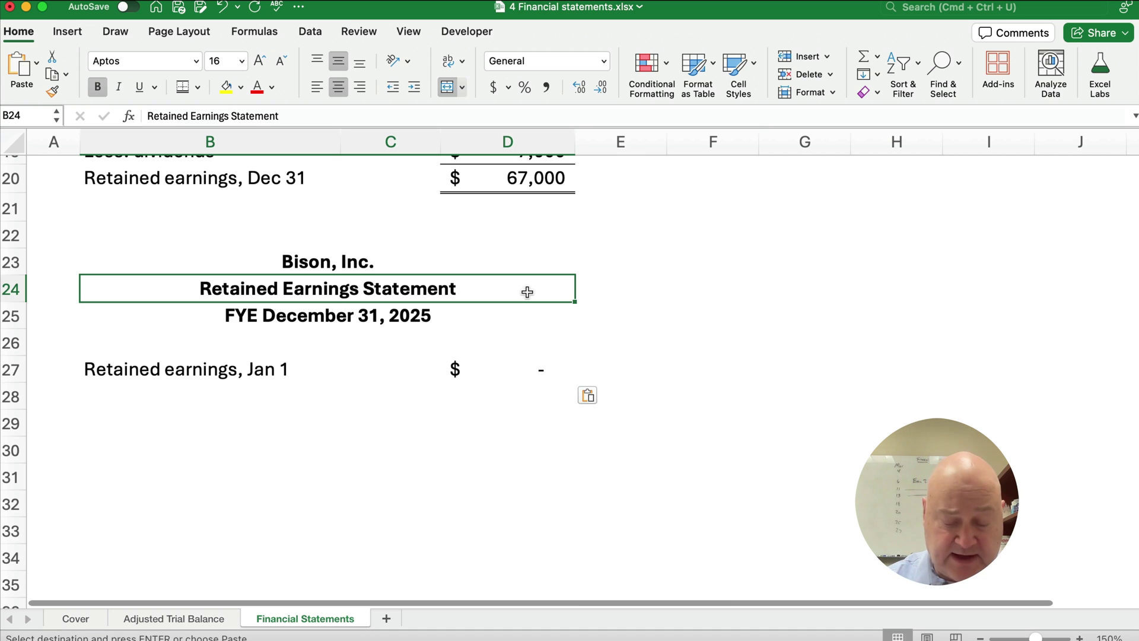
{"action": "type", "text": "Balance S"}
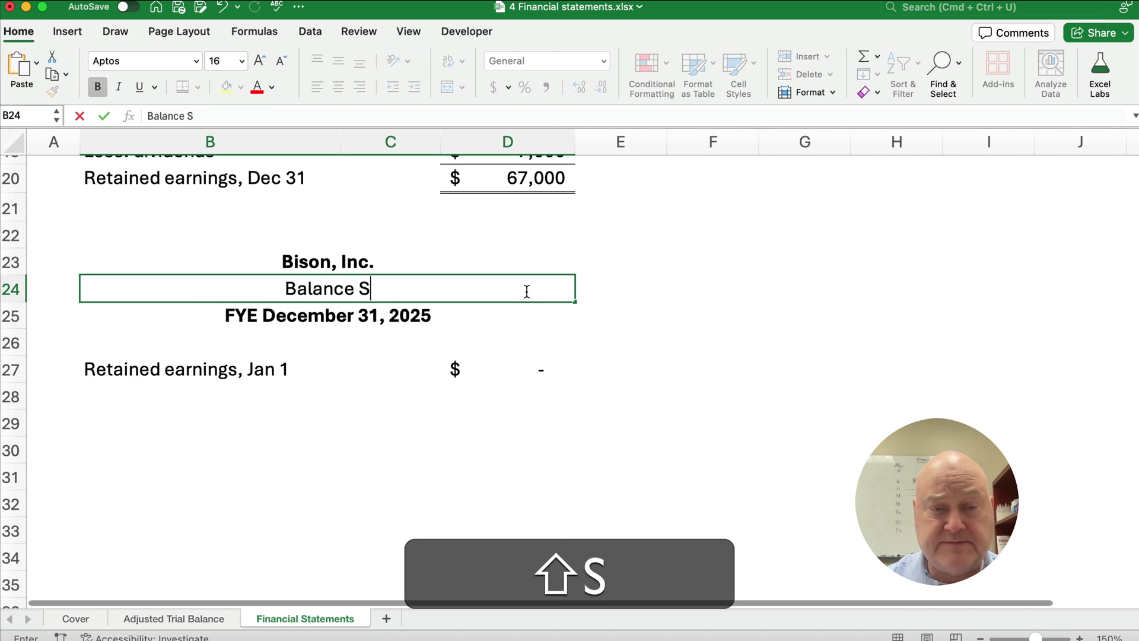
{"action": "type", "text": "heet"}
{"action": "key", "text": "Return"}
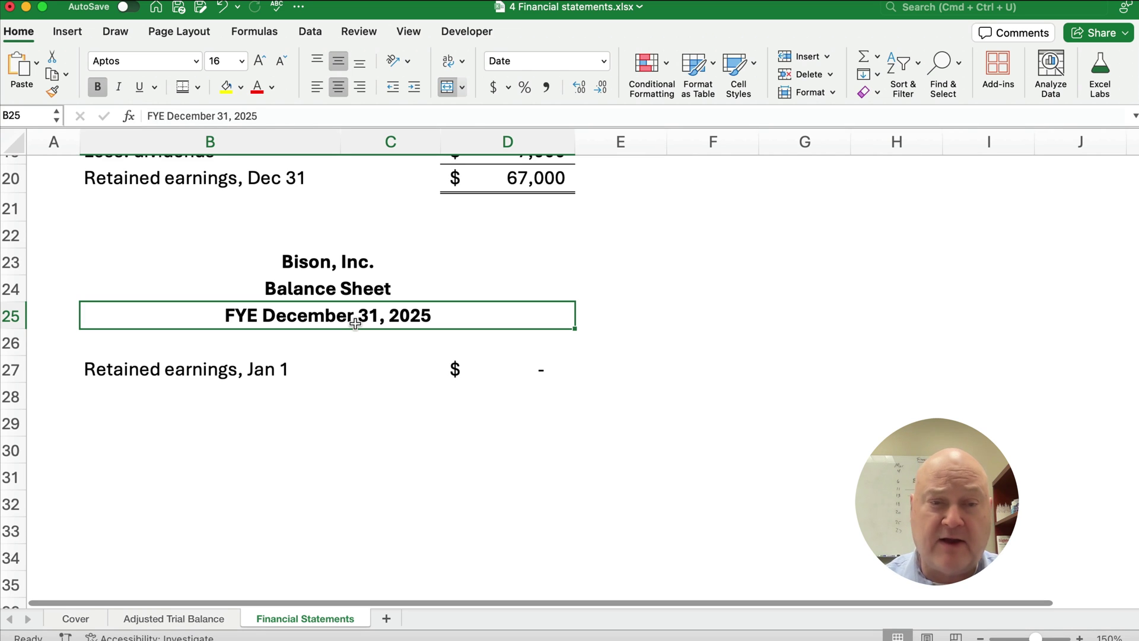
Remove the FYE prefix from B25 and store the date line as the text 'December 31, 2025
{"action": "left_click", "coordinate": [170, 116]}
{"action": "key", "text": "BackSpace"}
{"action": "key", "text": "BackSpace"}
{"action": "key", "text": "BackSpace"}
{"action": "key", "text": "BackSpace"}
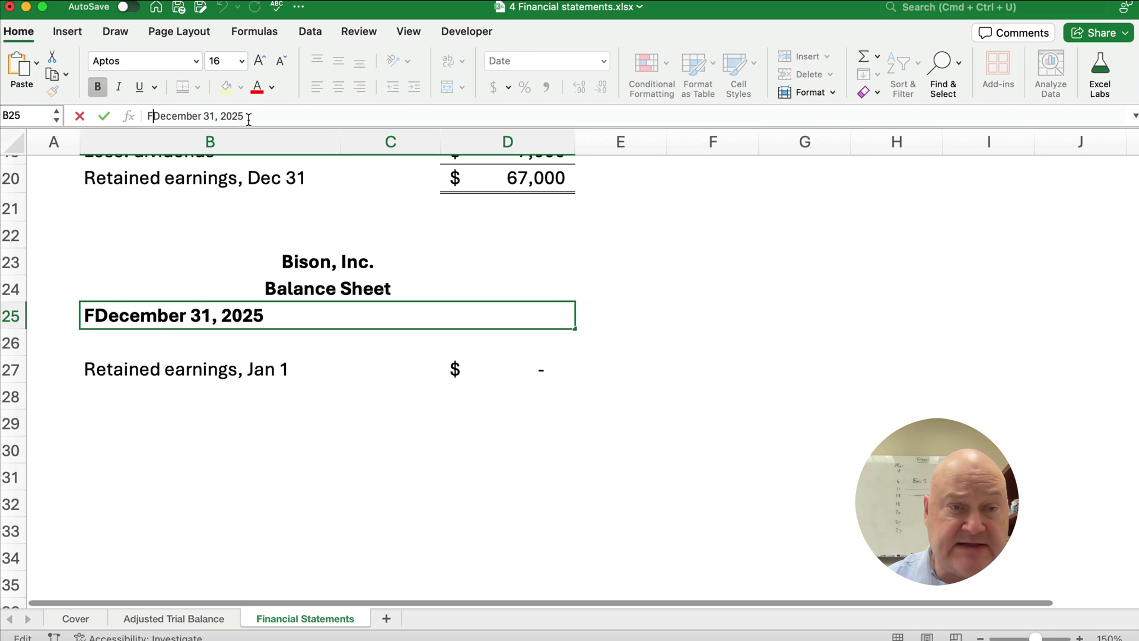
{"action": "type", "text": "'"}
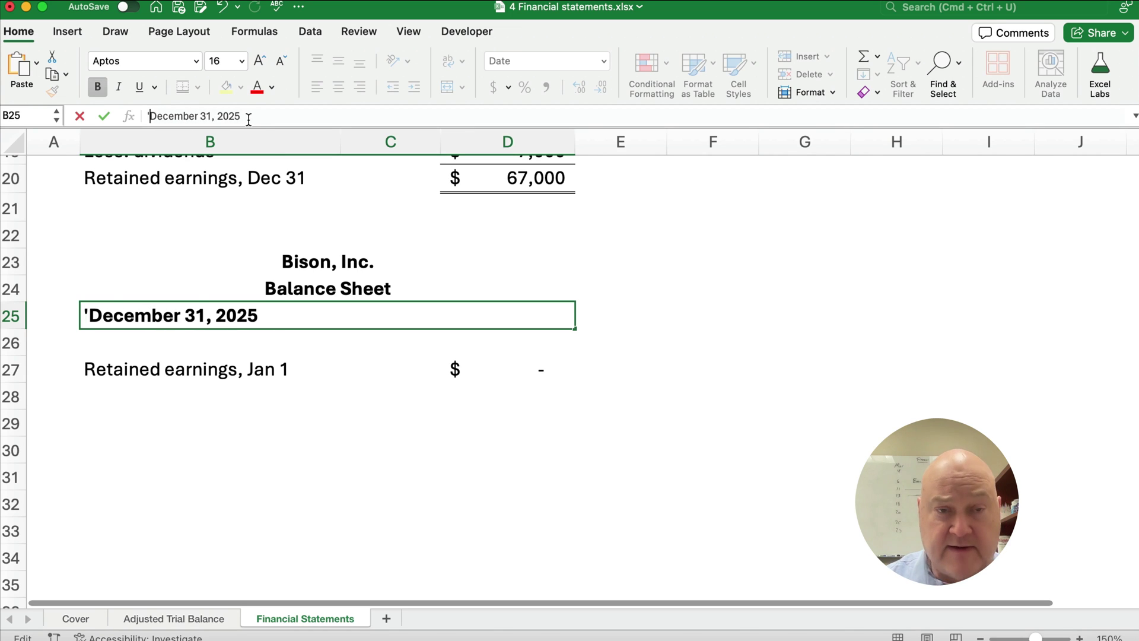
{"action": "key", "text": "Return"}
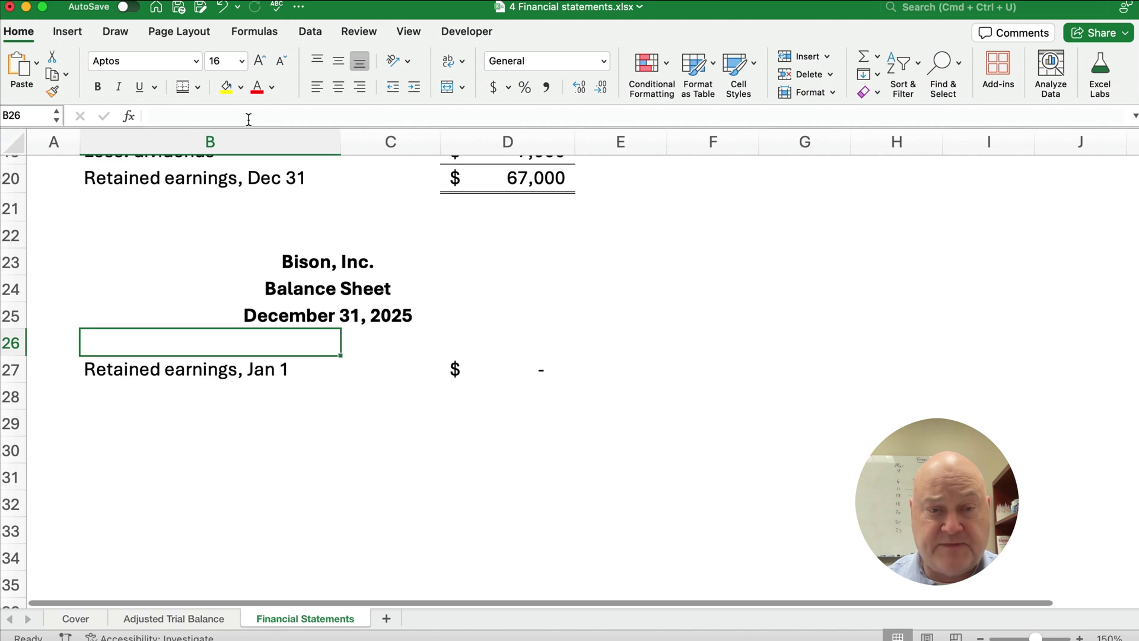
Replace the pasted label in B27 with "Assets" and clear the leftover formula from D27
{"action": "key", "text": "Down"}
{"action": "type", "text": "Ass"}
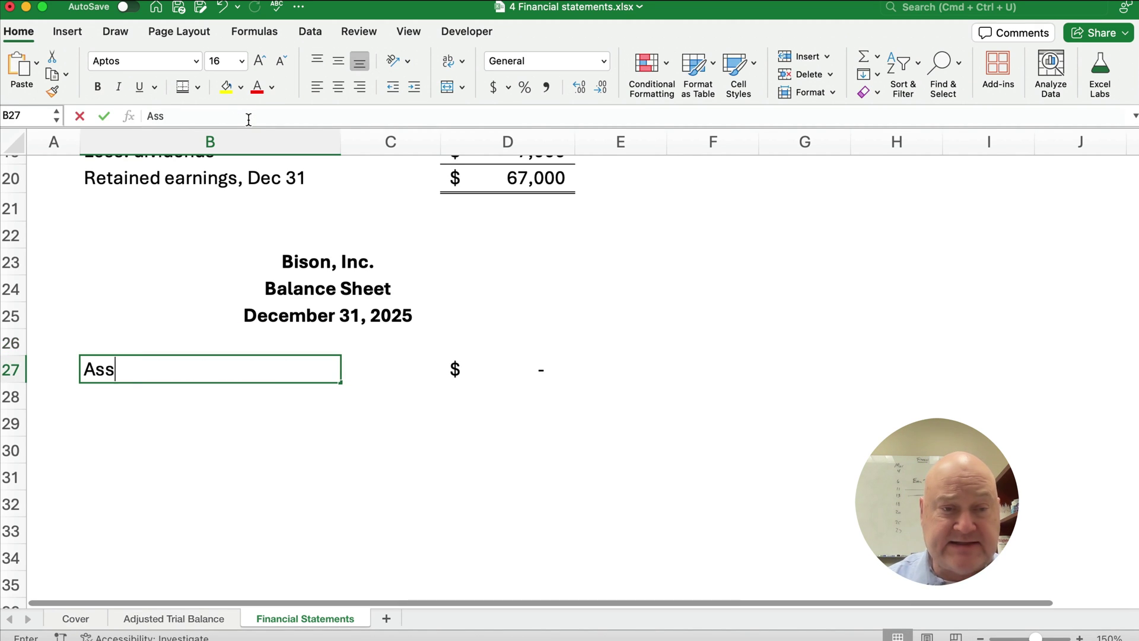
{"action": "type", "text": "etsd"}
{"action": "key", "text": "BackSpace"}
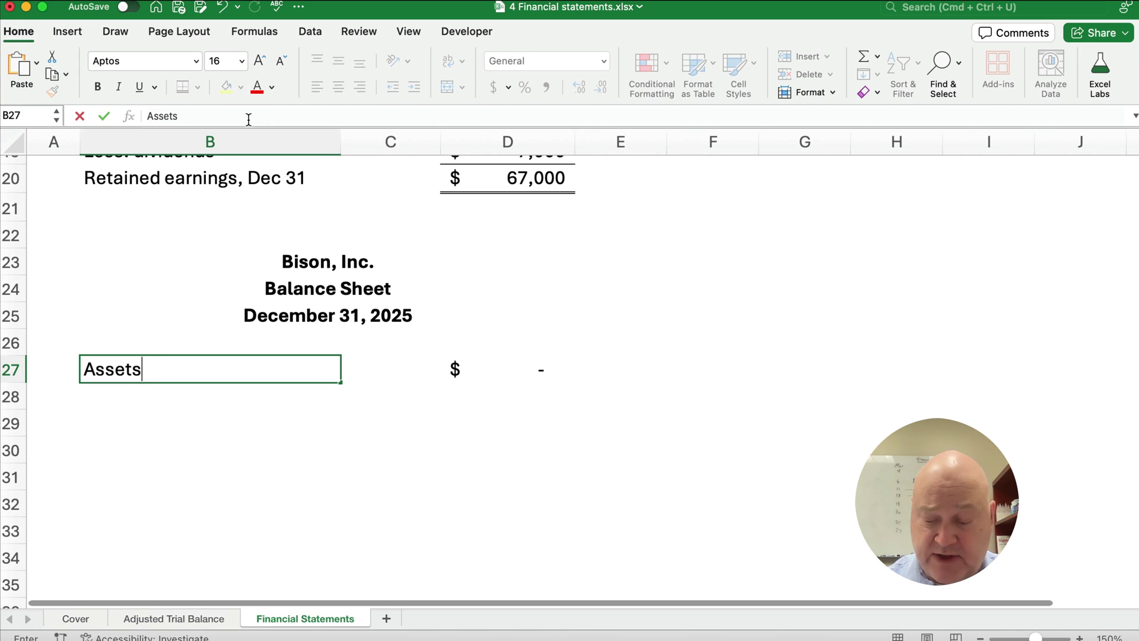
{"action": "key", "text": "Tab"}
{"action": "key", "text": "Tab"}
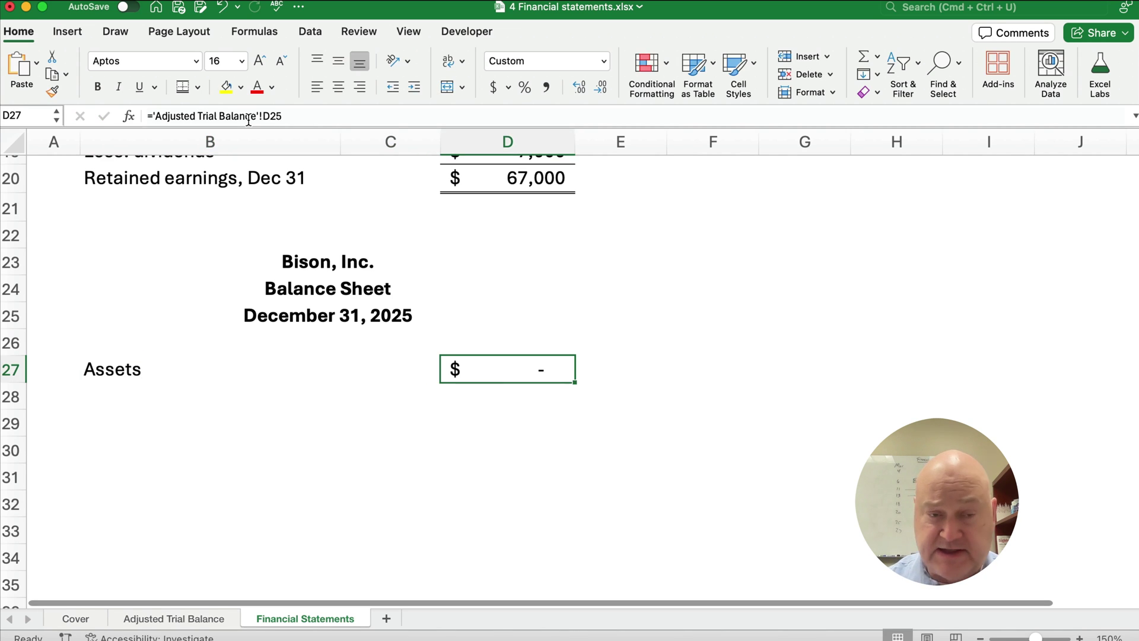
{"action": "key", "text": "Delete"}
Enter the subheading "Current assets" in B28 under Assets
{"action": "key", "text": "Down"}
{"action": "key", "text": "Left"}
{"action": "key", "text": "Left"}
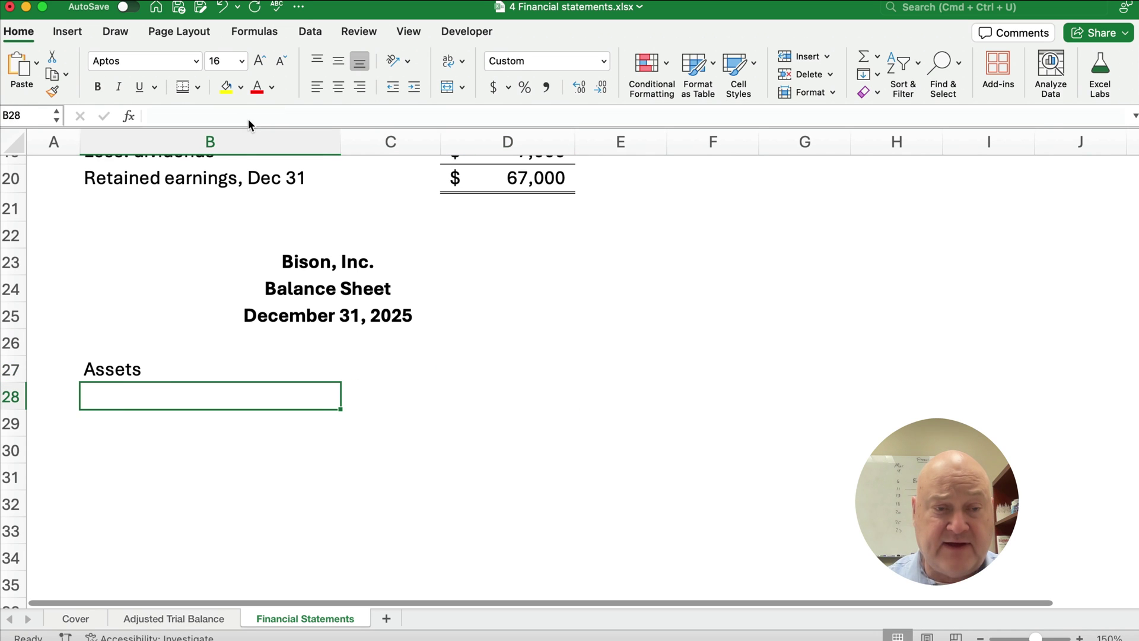
{"action": "type", "text": "Current"}
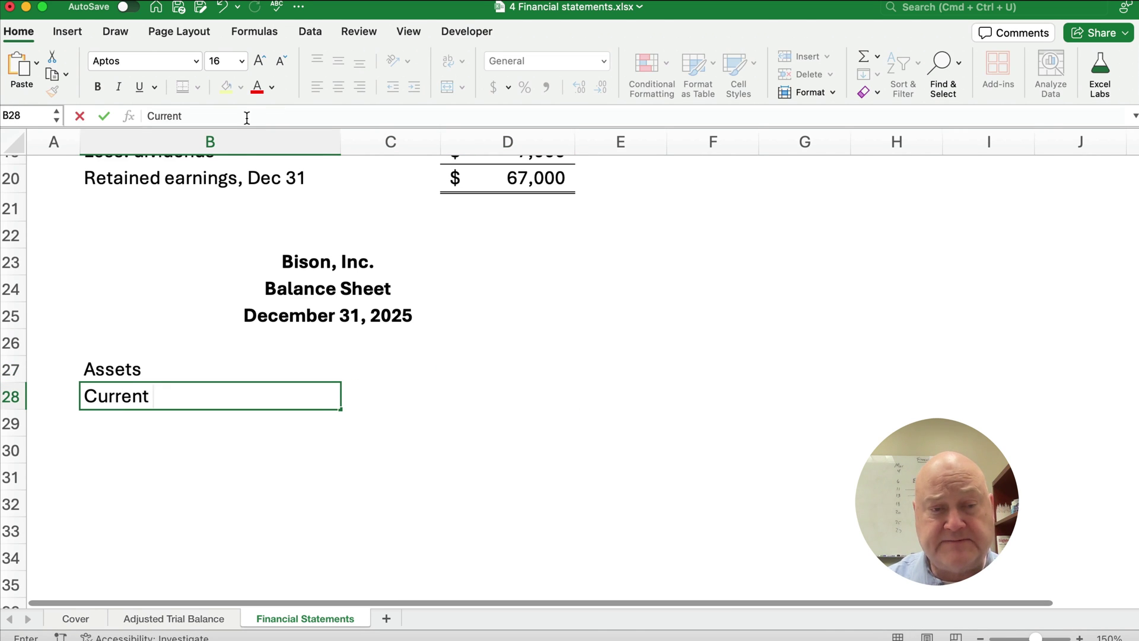
{"action": "type", "text": " assets"}
{"action": "key", "text": "Return"}
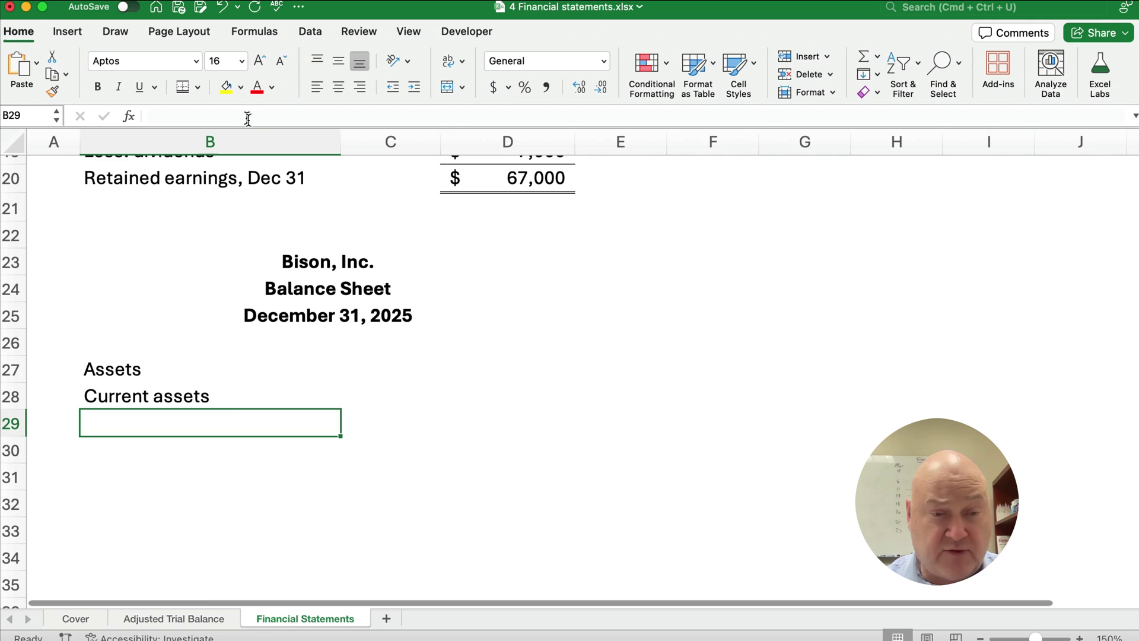
Copy the Cash, Accounts Receivable and Inventory labels from the Adjusted Trial Balance sheet into B29:B31 of the Financial Statements sheet
{"action": "left_click", "coordinate": [203, 619]}
{"action": "scroll", "coordinate": [226, 359], "scroll_direction": "up", "scroll_amount": 5}
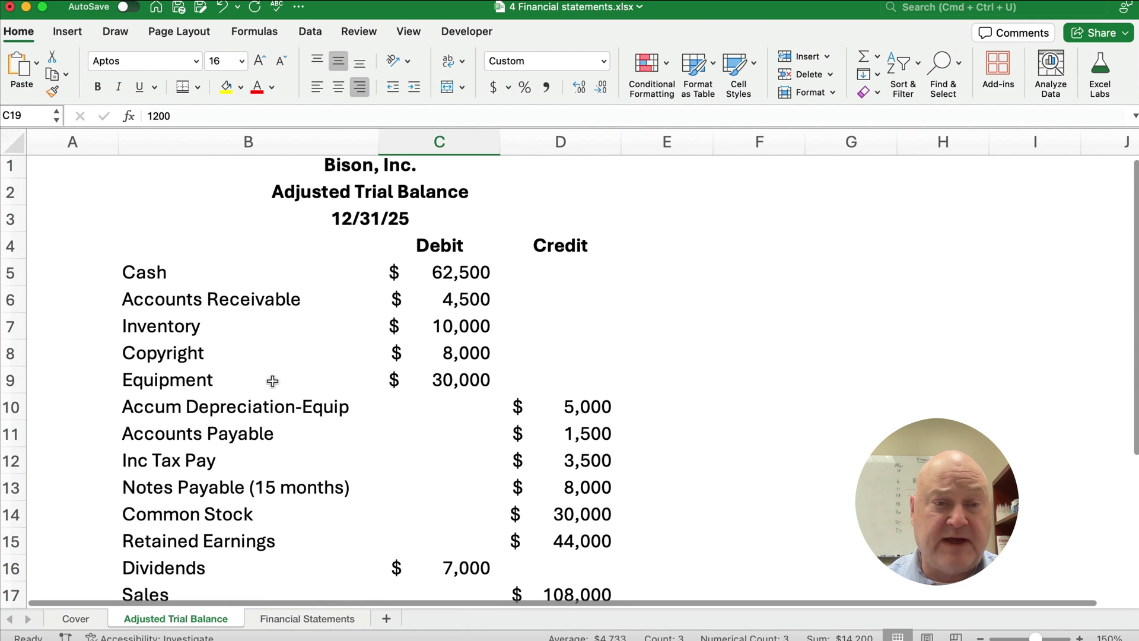
{"action": "left_click_drag", "start_coordinate": [152, 268], "coordinate": [212, 324]}
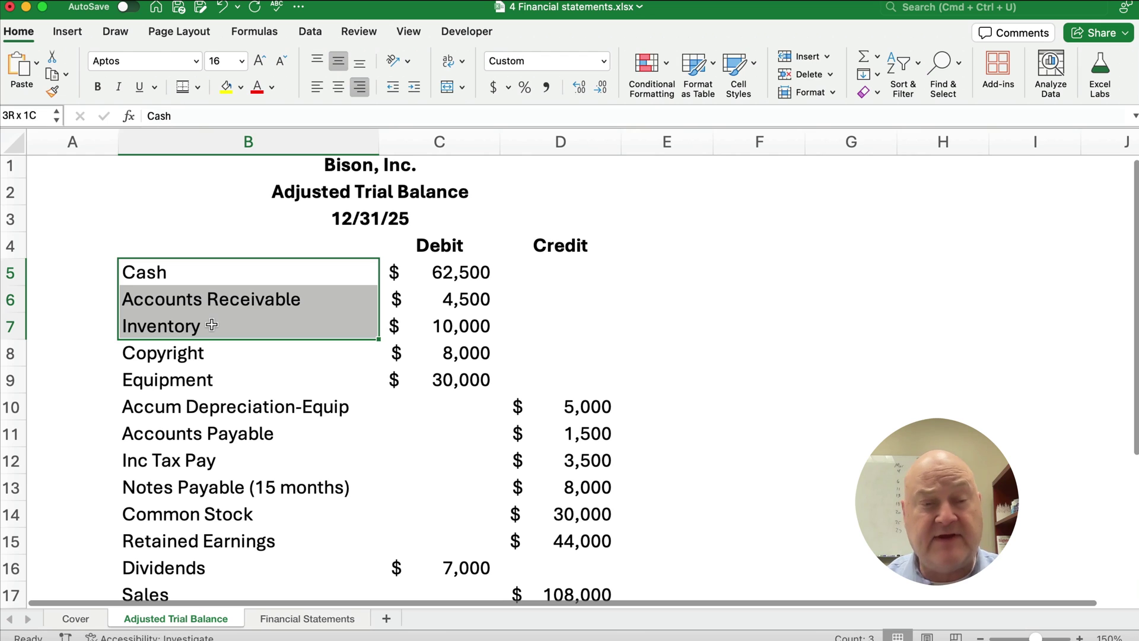
{"action": "left_click_drag", "start_coordinate": [212, 325], "coordinate": [202, 325]}
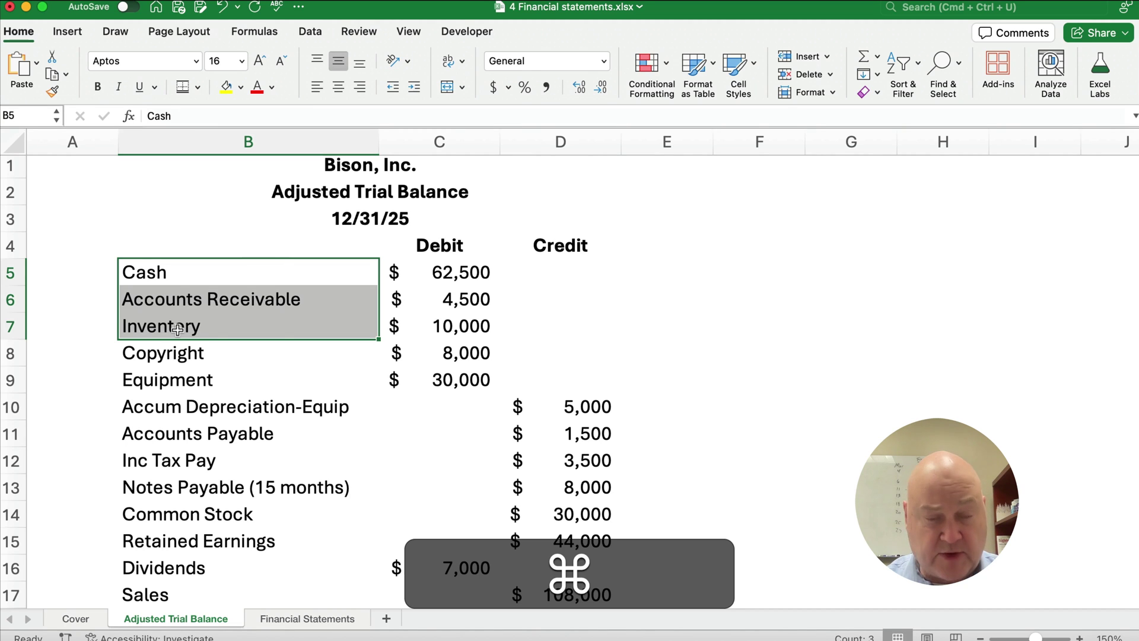
{"action": "key", "text": "super+c"}
{"action": "left_click", "coordinate": [309, 619]}
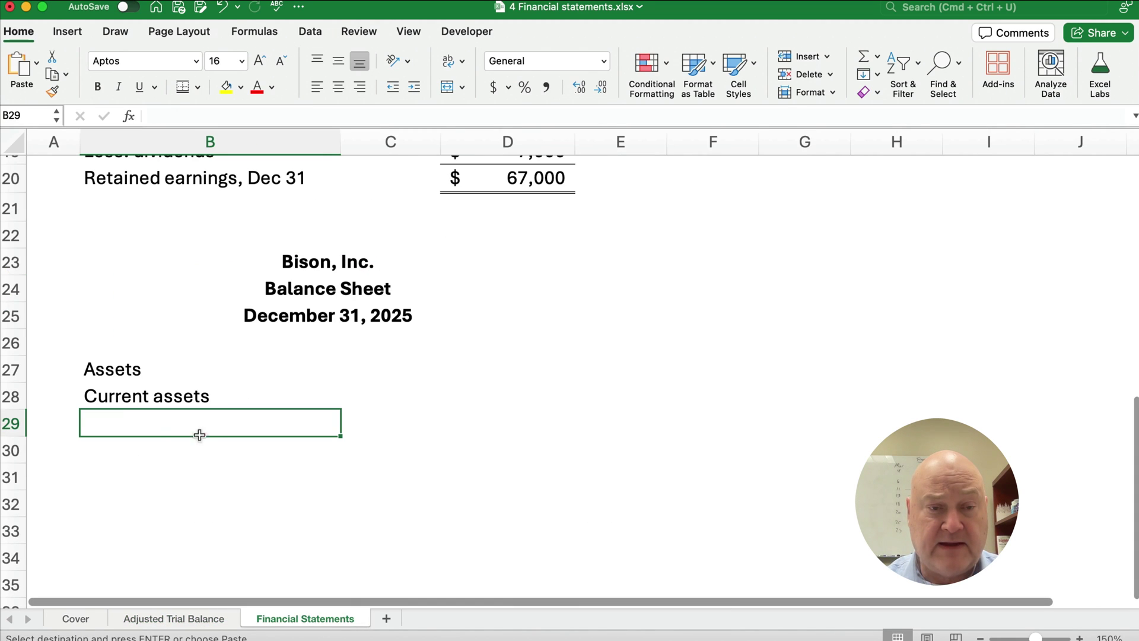
{"action": "key", "text": "super+v"}
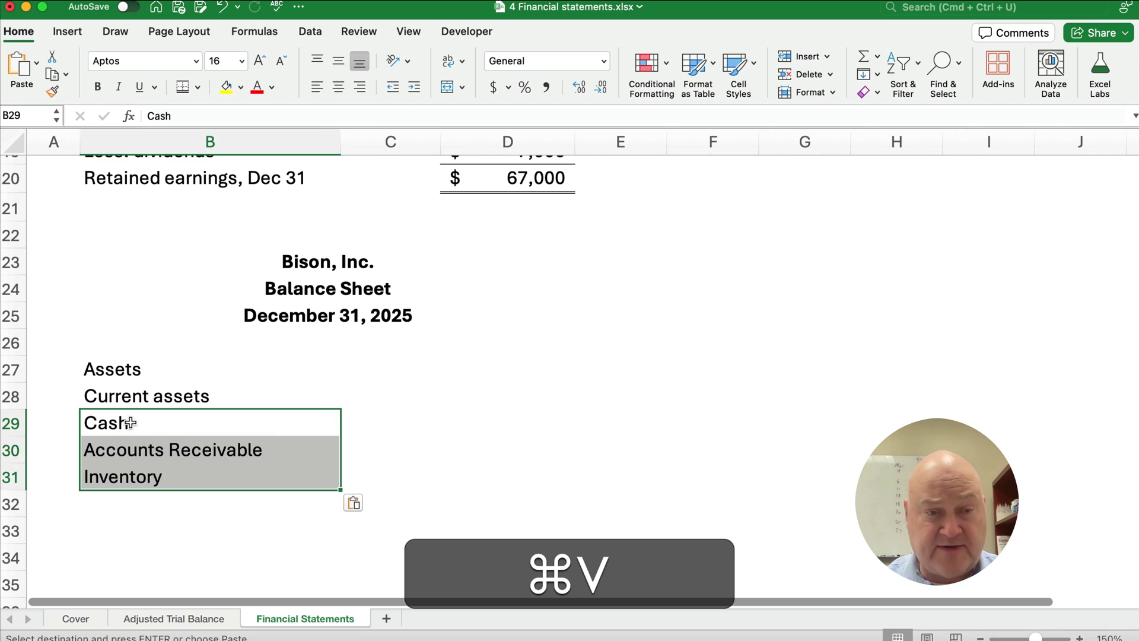
Link Cash in D29 to cell C5 of the Adjusted Trial Balance sheet and fill the formula down through Inventory in D31
{"action": "left_click", "coordinate": [525, 420]}
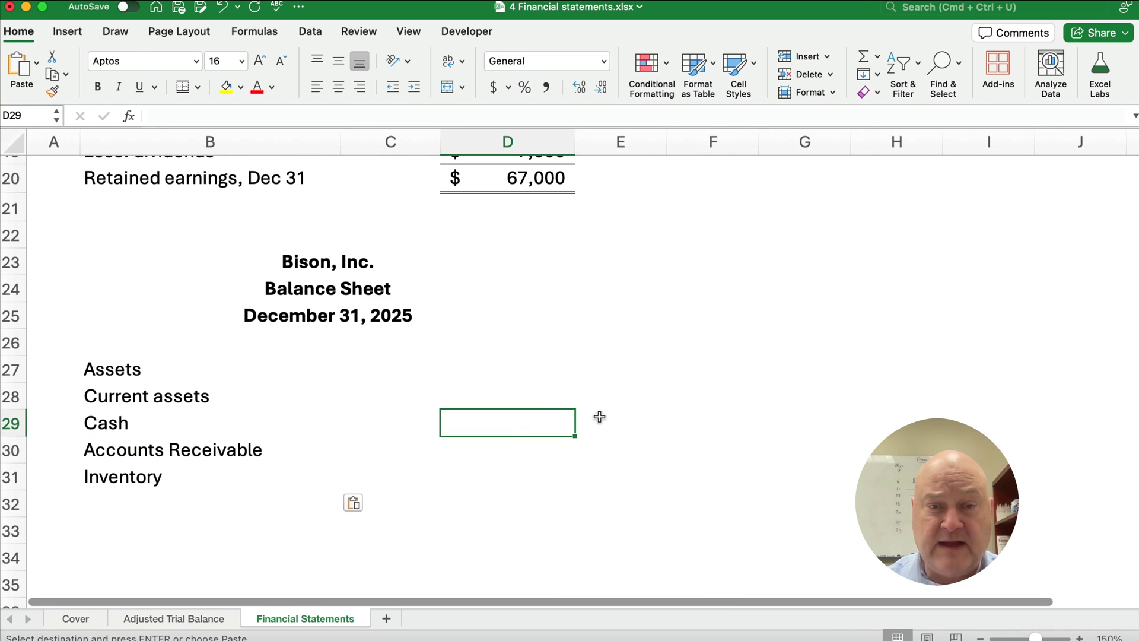
{"action": "type", "text": "="}
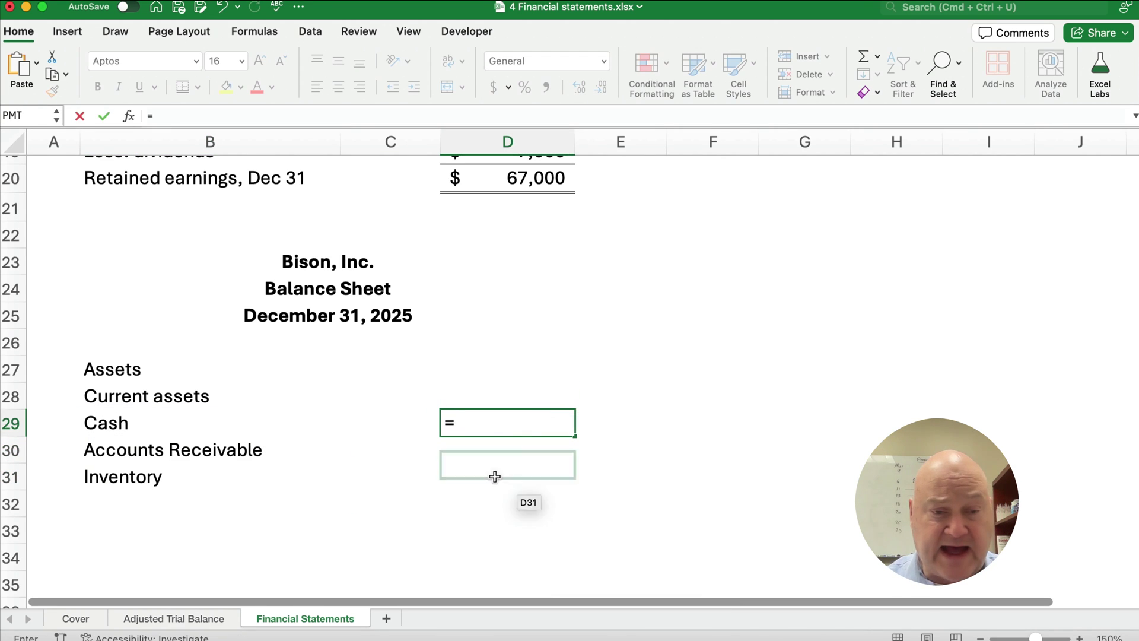
{"action": "left_click", "coordinate": [224, 617]}
{"action": "left_click", "coordinate": [463, 274]}
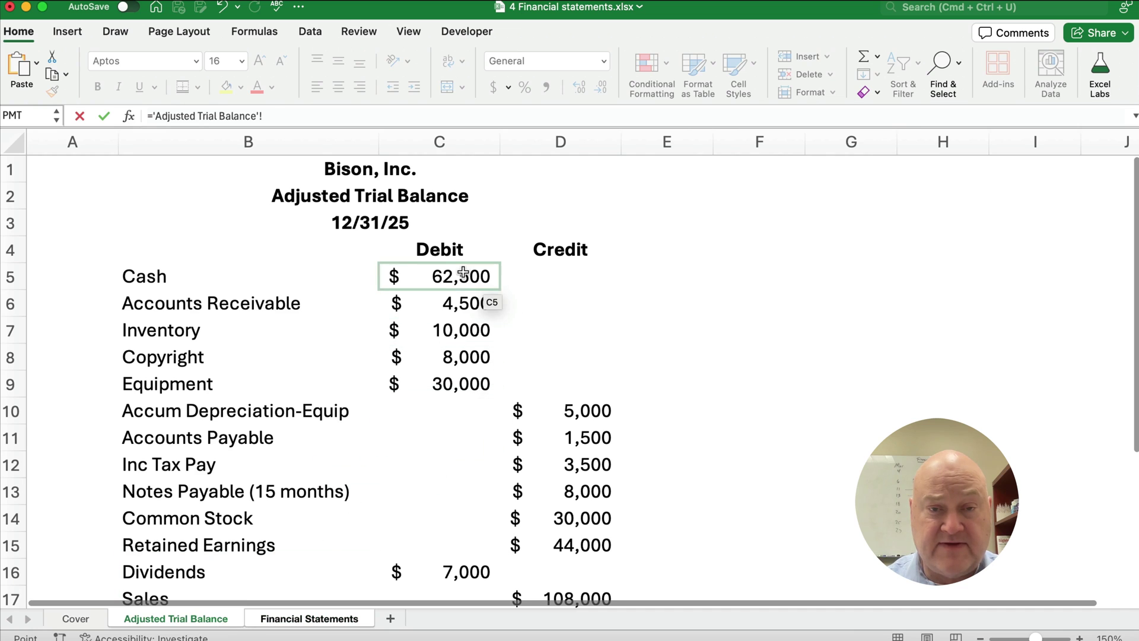
{"action": "key", "text": "Return"}
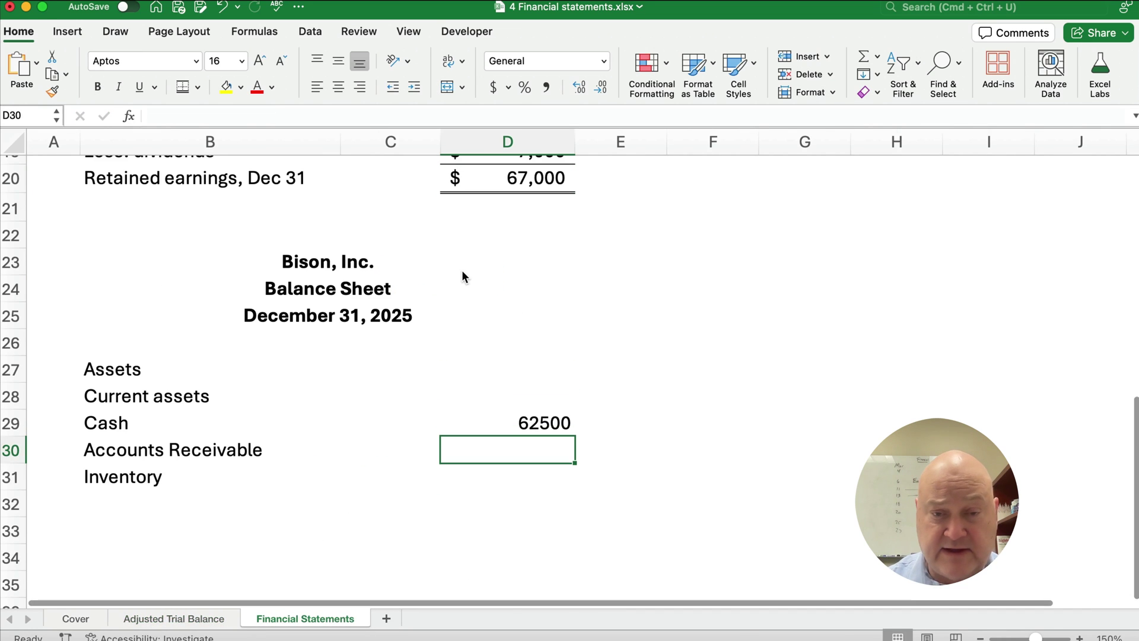
{"action": "left_click", "coordinate": [567, 432]}
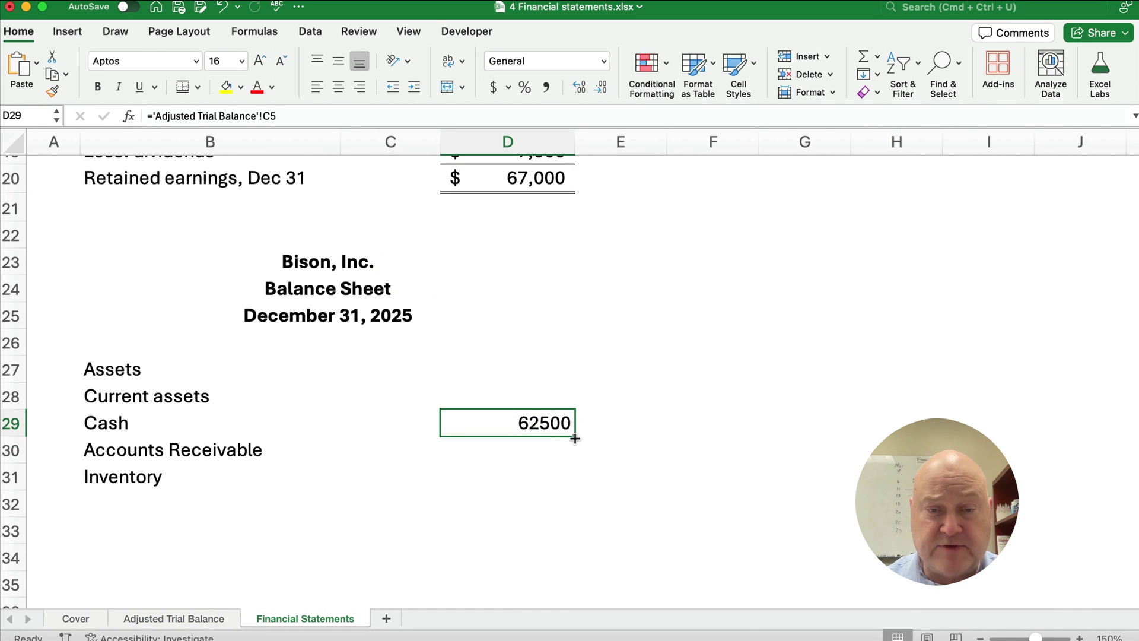
{"action": "left_click_drag", "start_coordinate": [574, 436], "coordinate": [569, 478]}
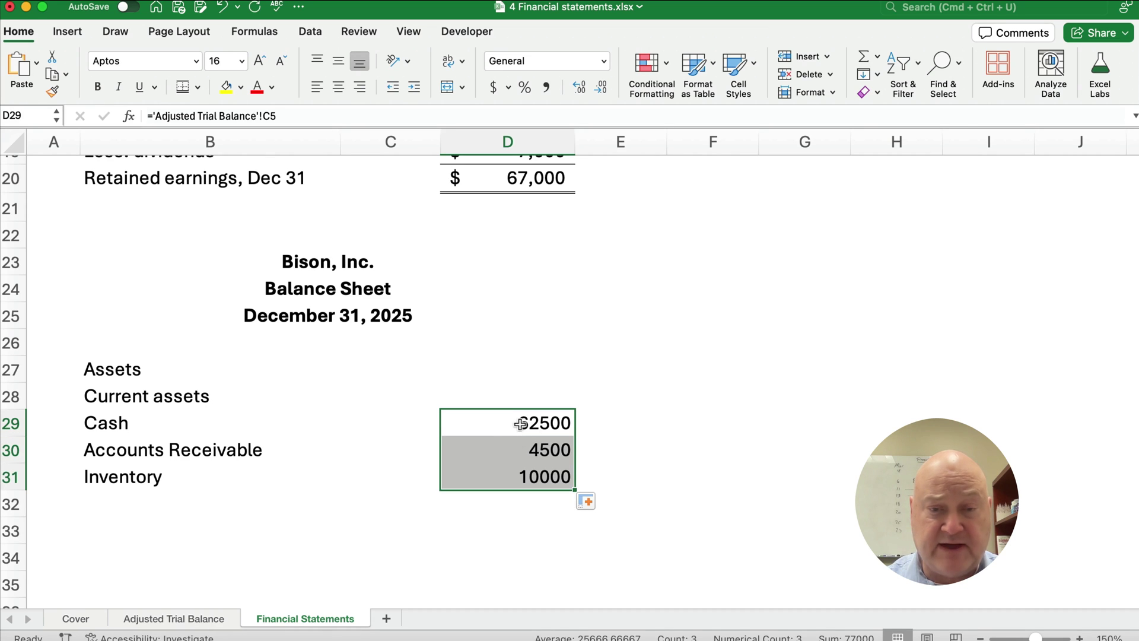
Format column D from D29 down through D45 as Accounting with dollar signs and no decimal places
{"action": "scroll", "coordinate": [507, 425], "scroll_direction": "down", "scroll_amount": 3}
{"action": "key", "text": "shift+Up"}
{"action": "left_click_drag", "start_coordinate": [509, 336], "coordinate": [524, 539]}
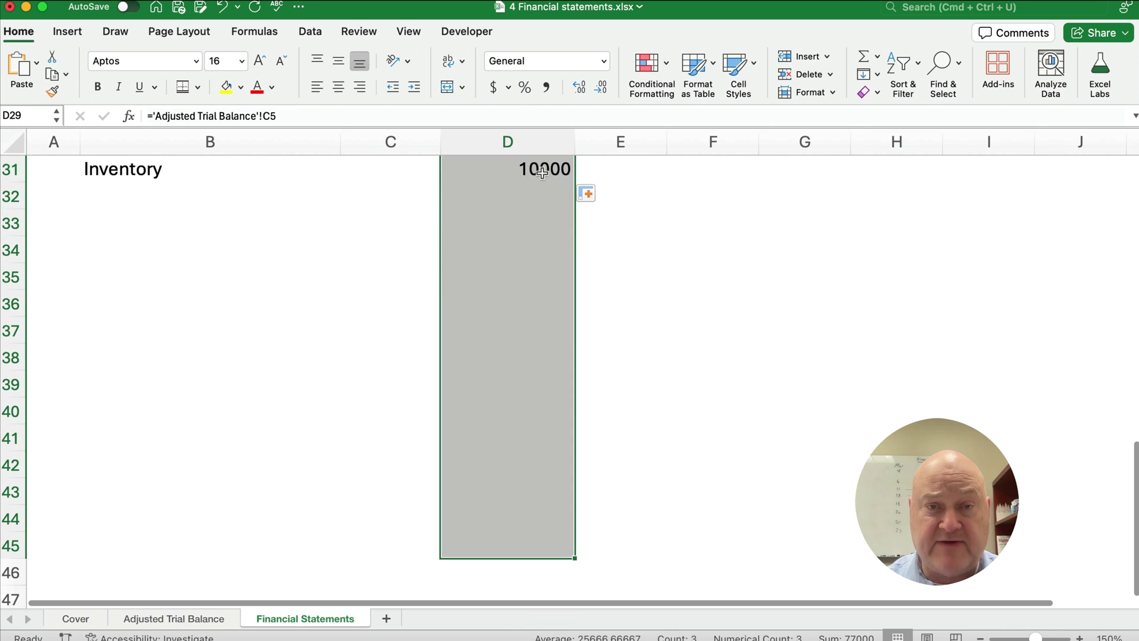
{"action": "left_click", "coordinate": [491, 92]}
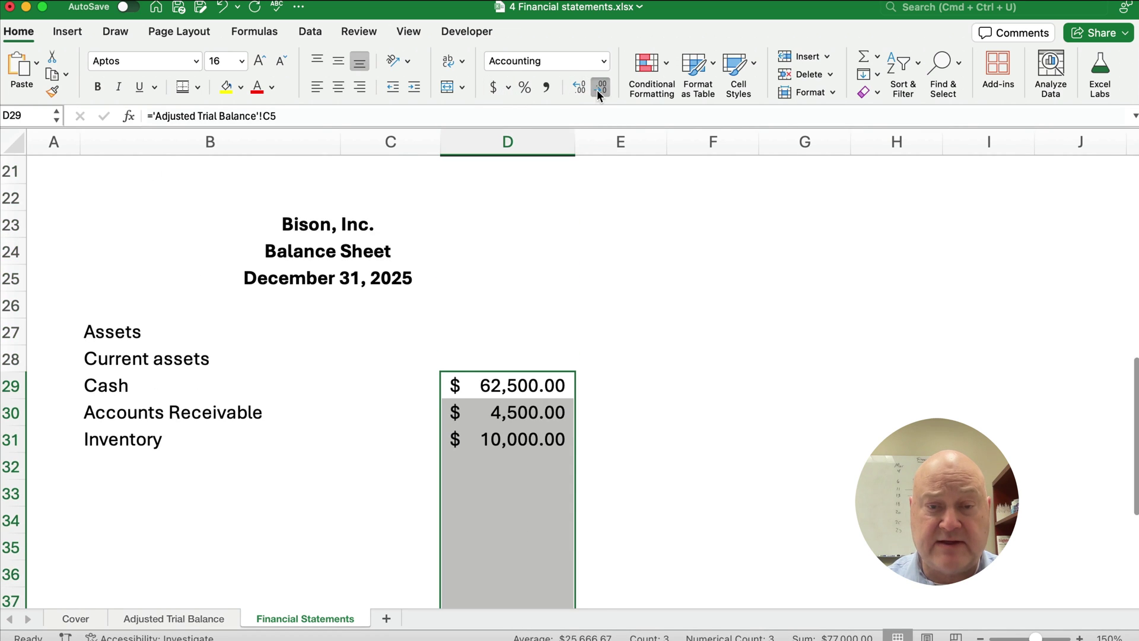
{"action": "left_click", "coordinate": [598, 91]}
{"action": "left_click", "coordinate": [598, 91]}
Enter an indented "Current Assets" label in B32 and total D29:D31 with a SUM formula in D32
{"action": "left_click", "coordinate": [137, 463]}
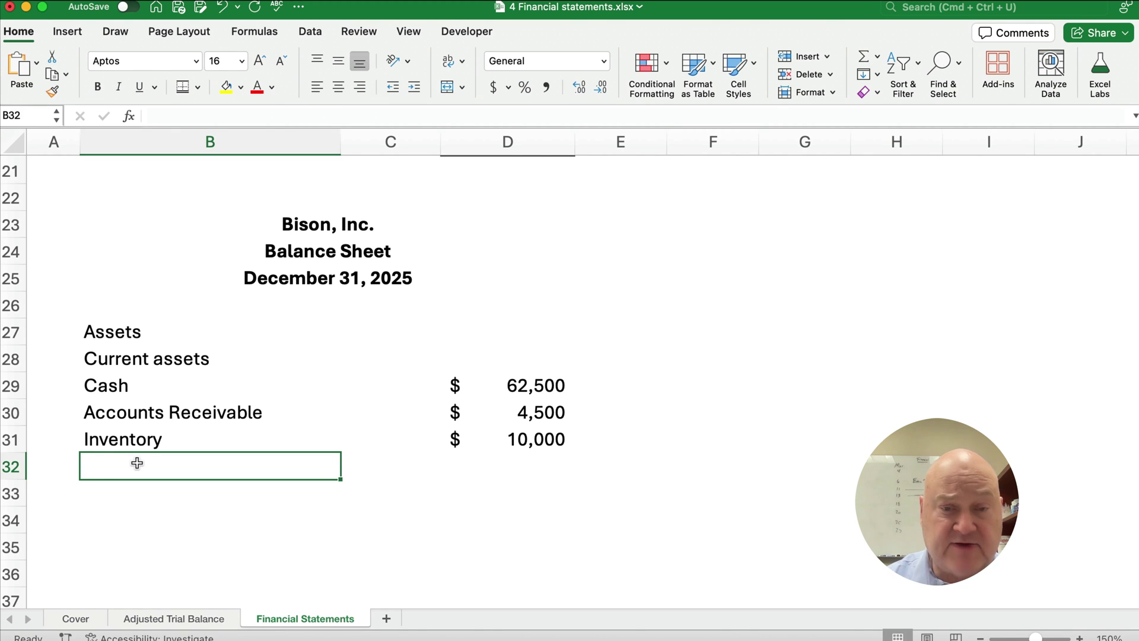
{"action": "double_click", "coordinate": [137, 463]}
{"action": "type", "text": "C"}
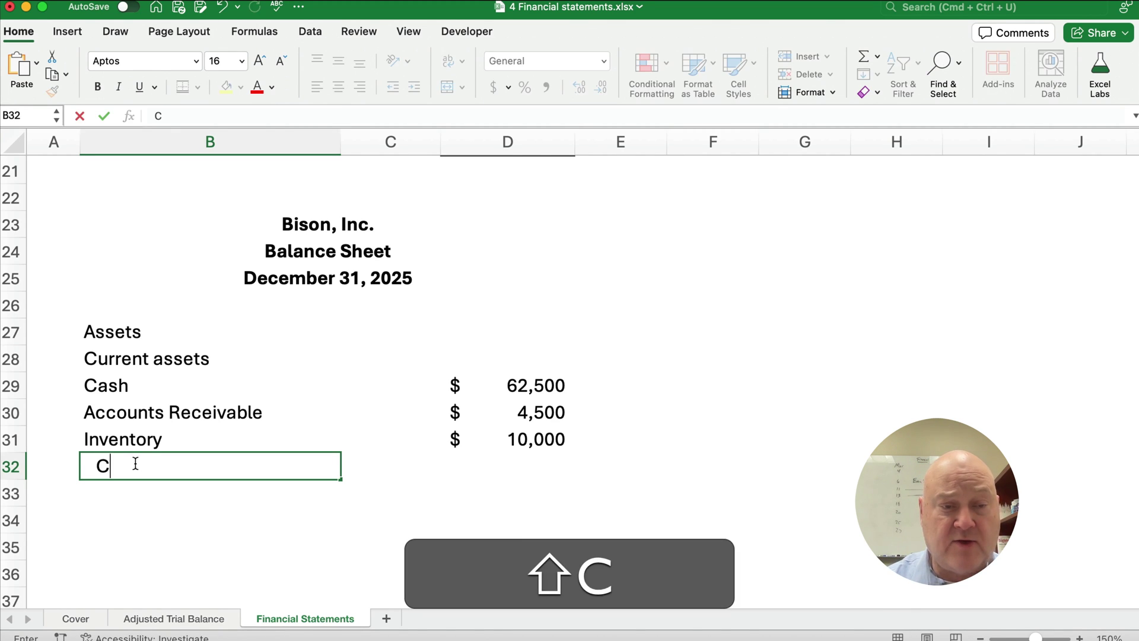
{"action": "type", "text": "urrent Assets"}
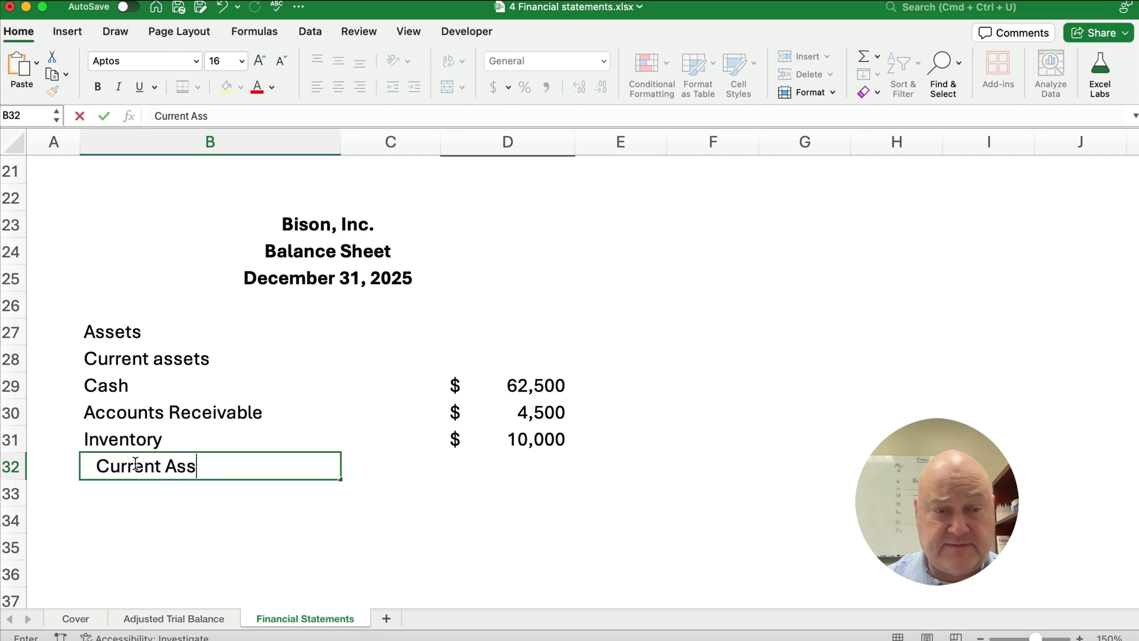
{"action": "key", "text": "Tab"}
{"action": "key", "text": "Tab"}
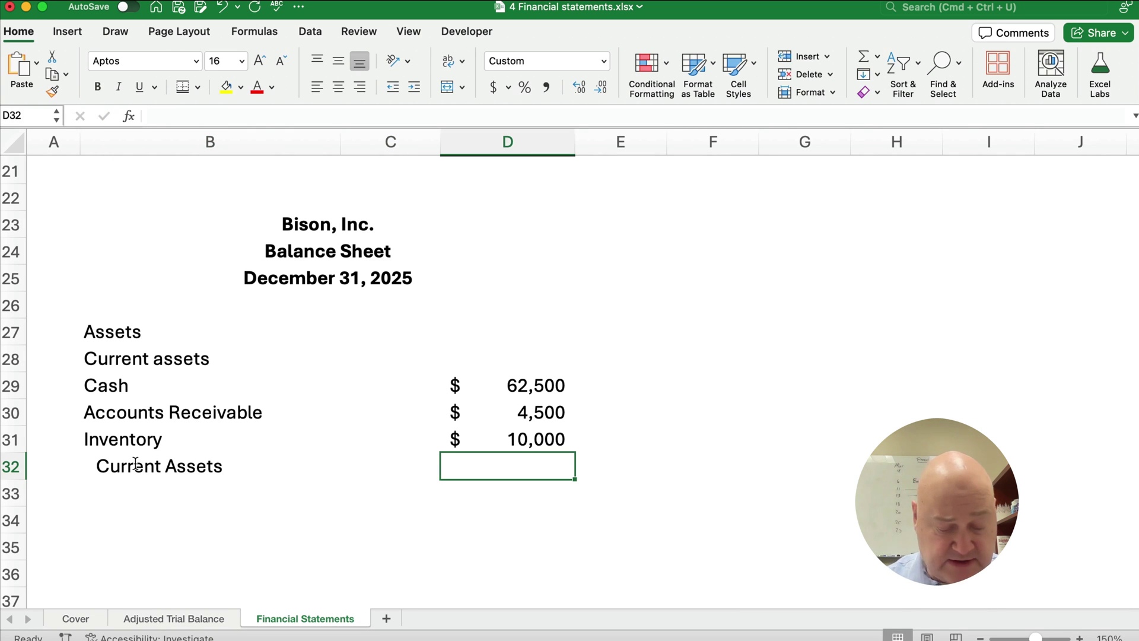
{"action": "key", "text": "shift+super+t"}
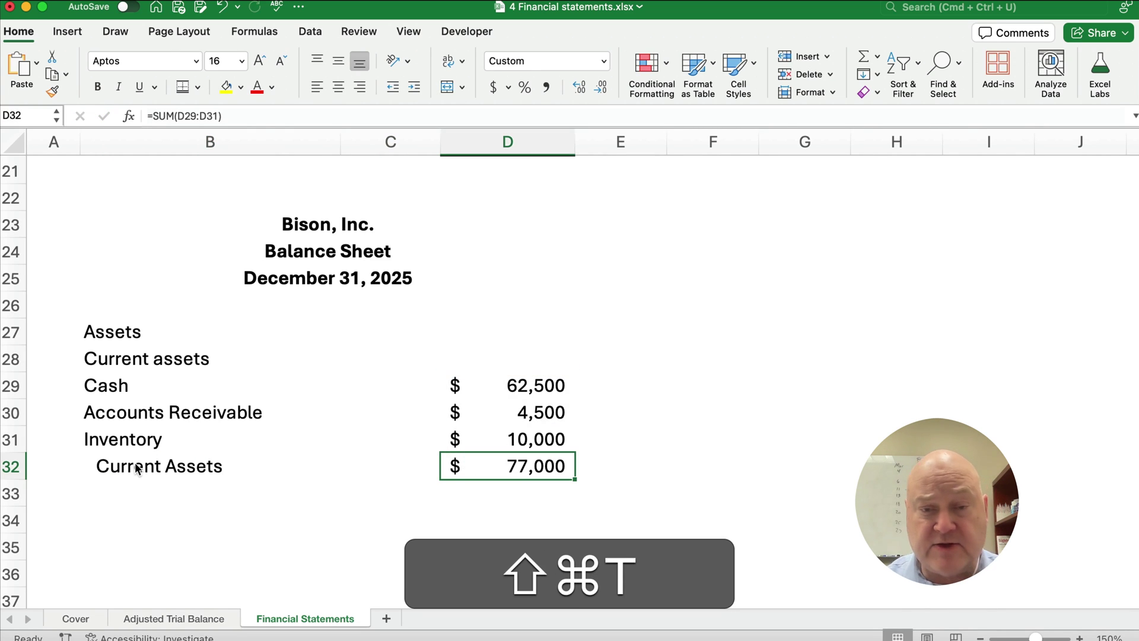
Add a bottom border under the Inventory amount in D31
{"action": "left_click", "coordinate": [512, 432]}
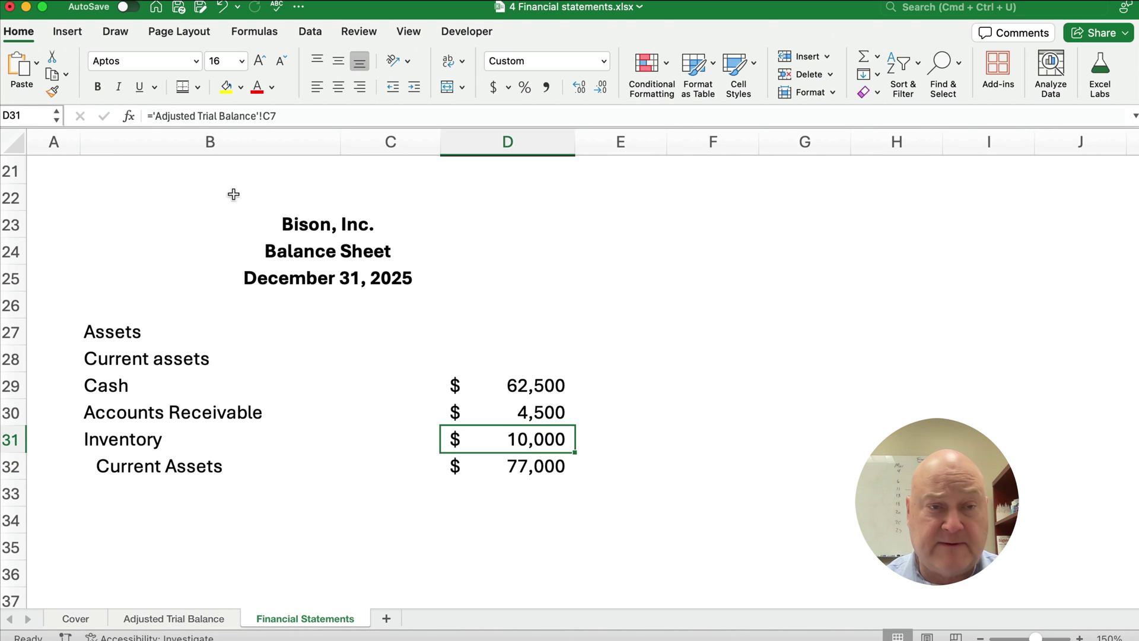
{"action": "left_click", "coordinate": [198, 87]}
{"action": "left_click", "coordinate": [225, 126]}
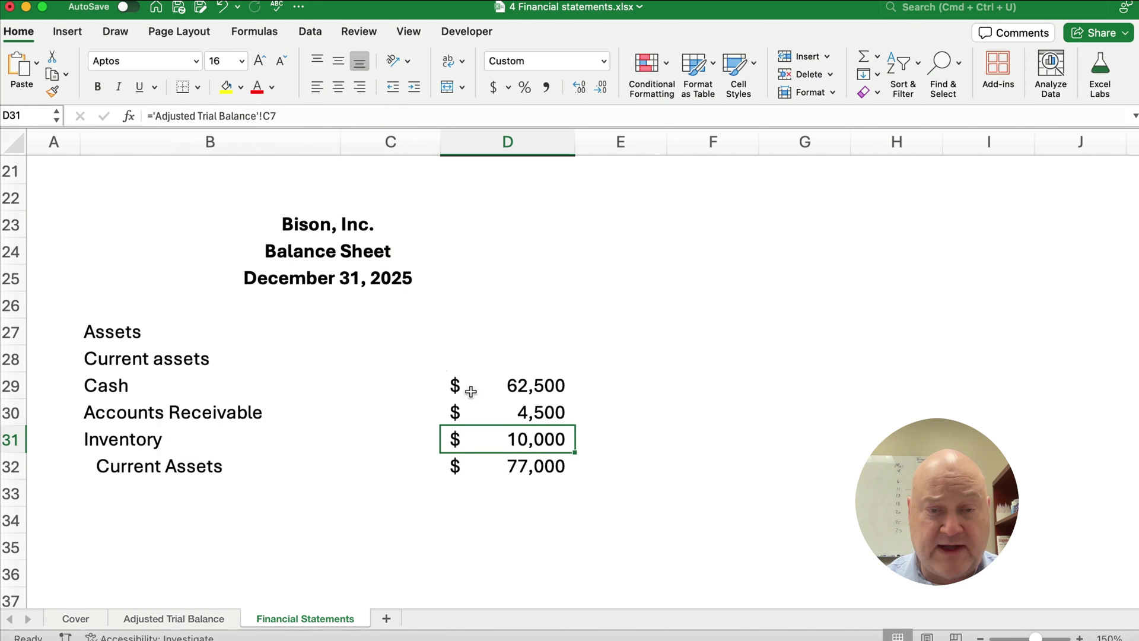
Check the SUM formula in D32, clear it, and recreate the total by applying AutoSum to the range D29:D32
{"action": "left_click", "coordinate": [520, 462]}
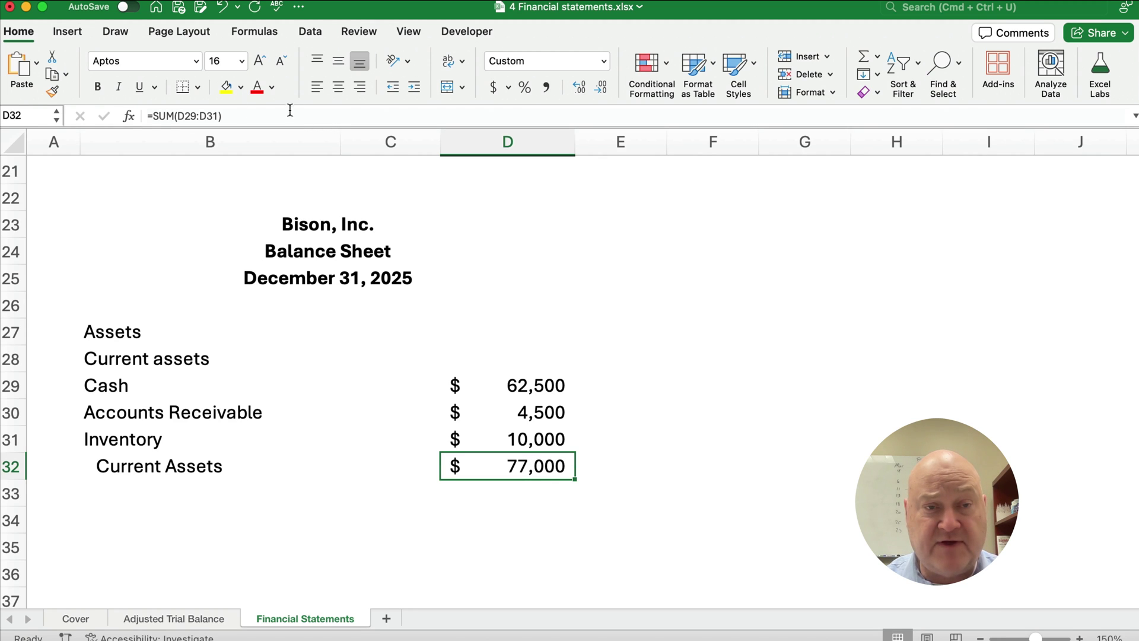
{"action": "left_click", "coordinate": [168, 115]}
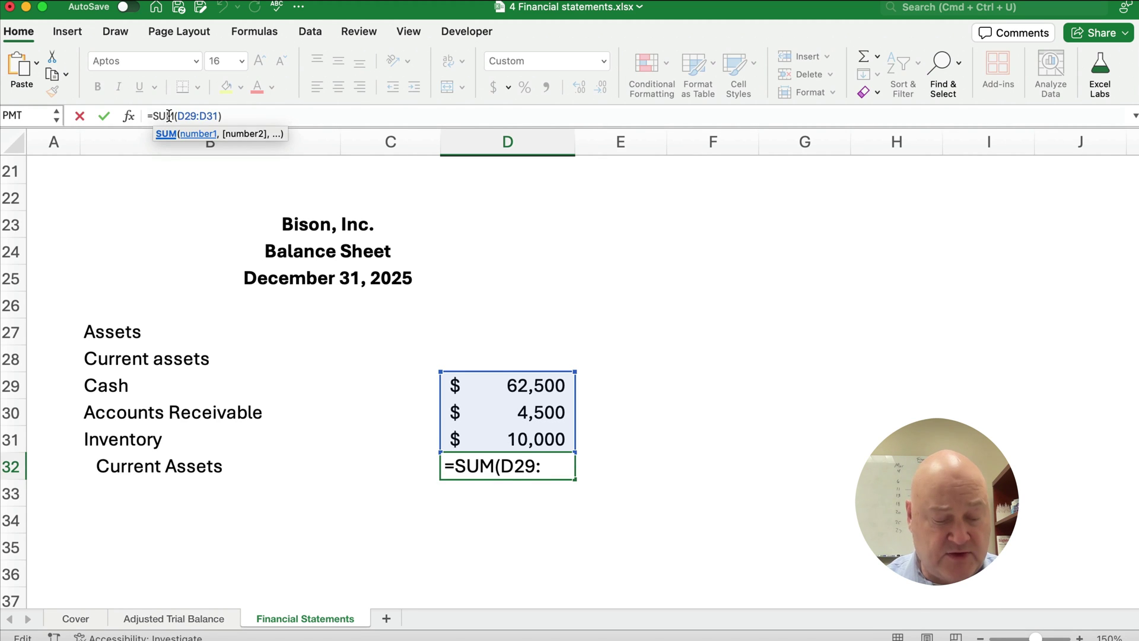
{"action": "key", "text": "Escape"}
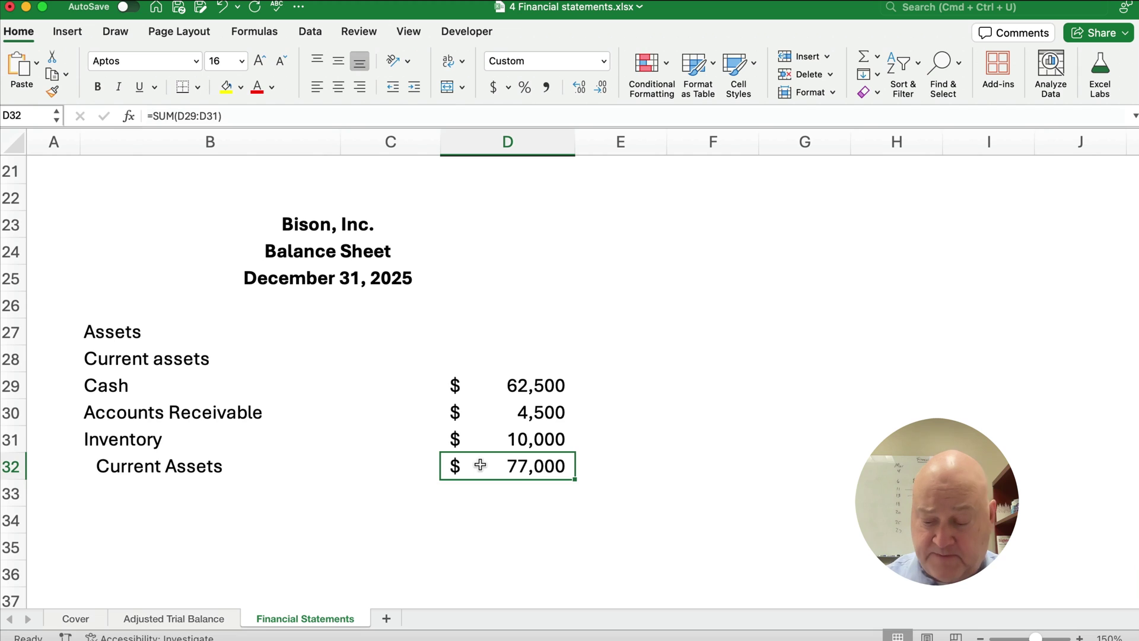
{"action": "key", "text": "Delete"}
{"action": "left_click_drag", "start_coordinate": [509, 382], "coordinate": [511, 469]}
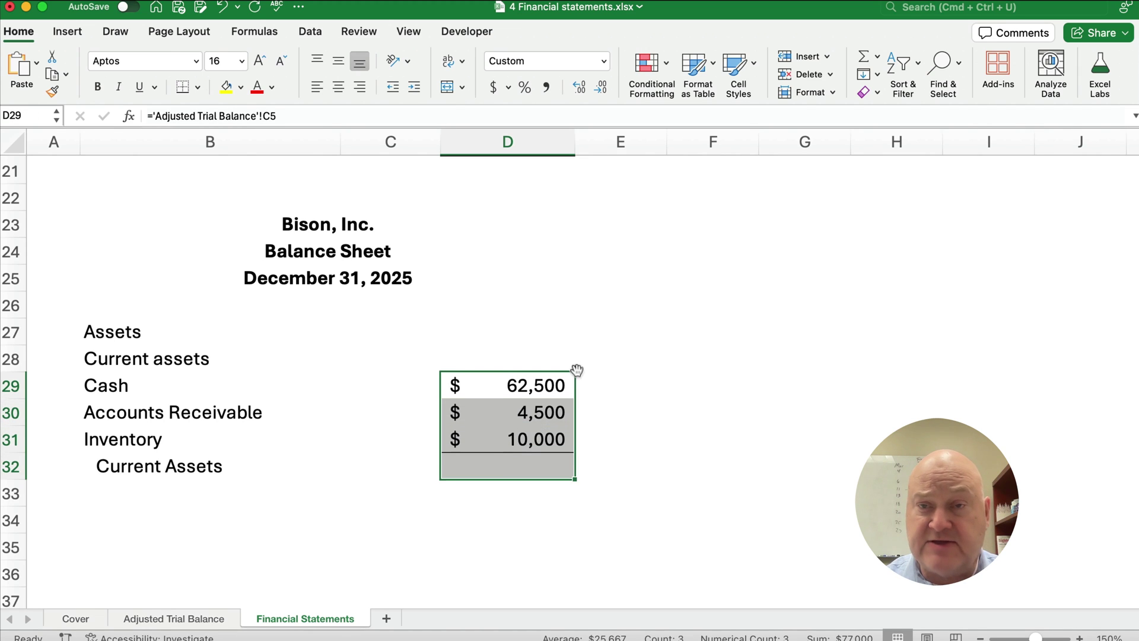
{"action": "left_click", "coordinate": [864, 59]}
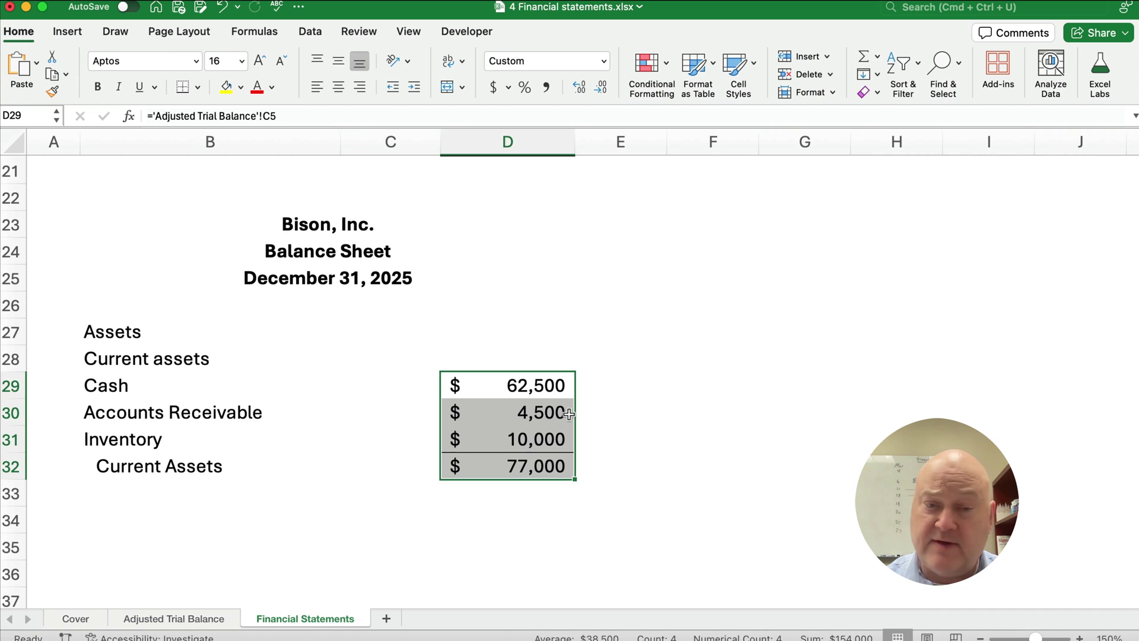
Clear the Current Assets total in D32 and insert the sum of D29:D31 there again
{"action": "left_click", "coordinate": [527, 453]}
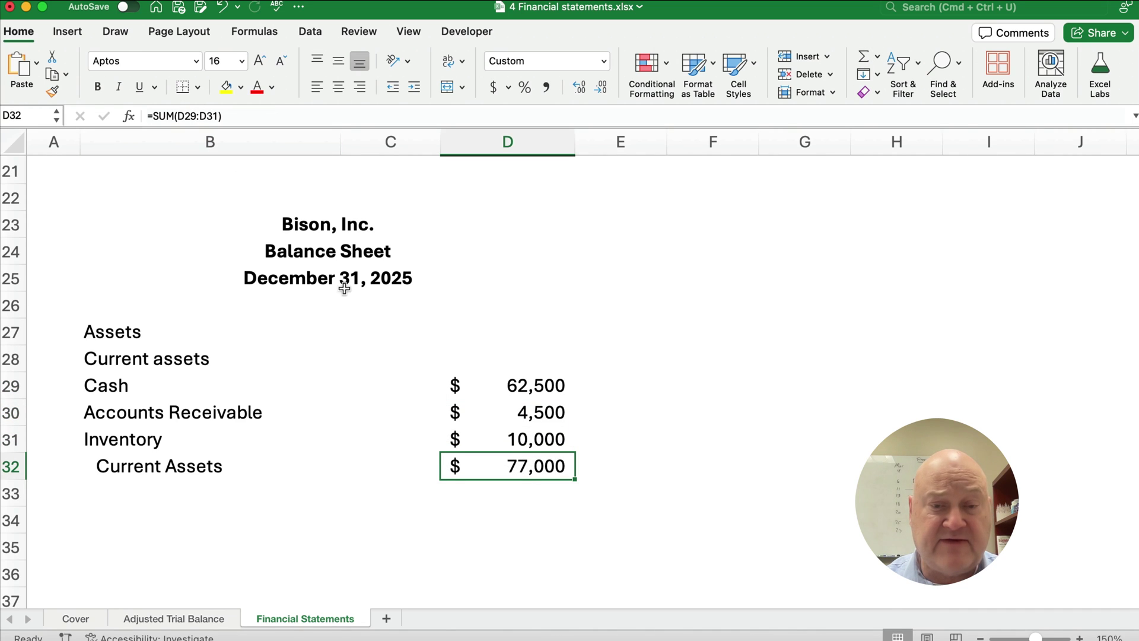
{"action": "key", "text": "Delete"}
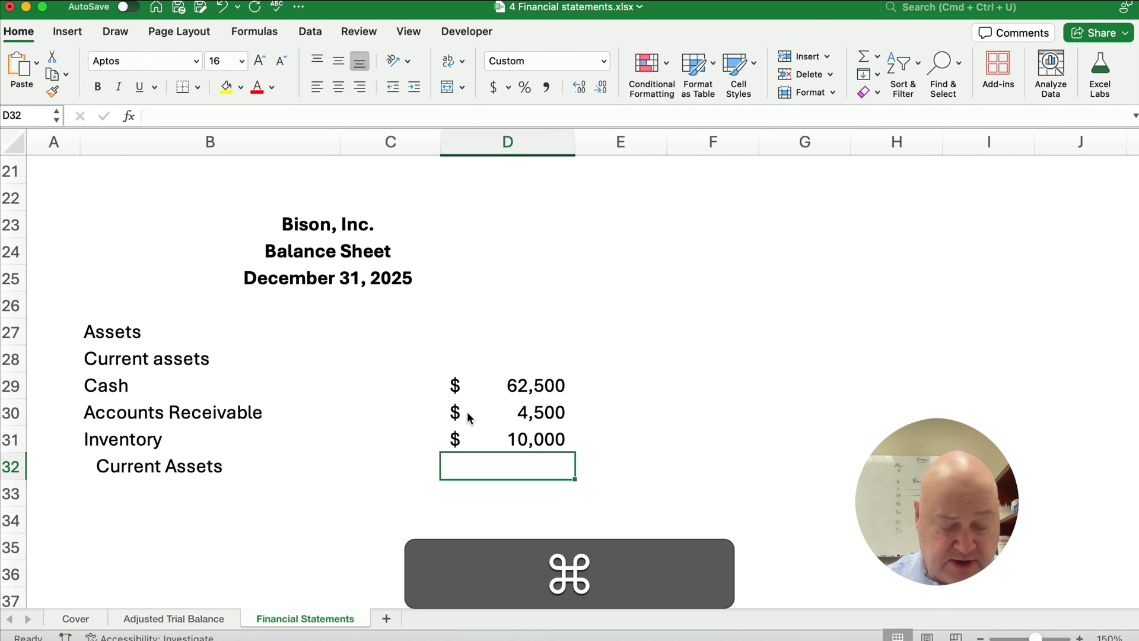
{"action": "key", "text": "shift+super+t"}
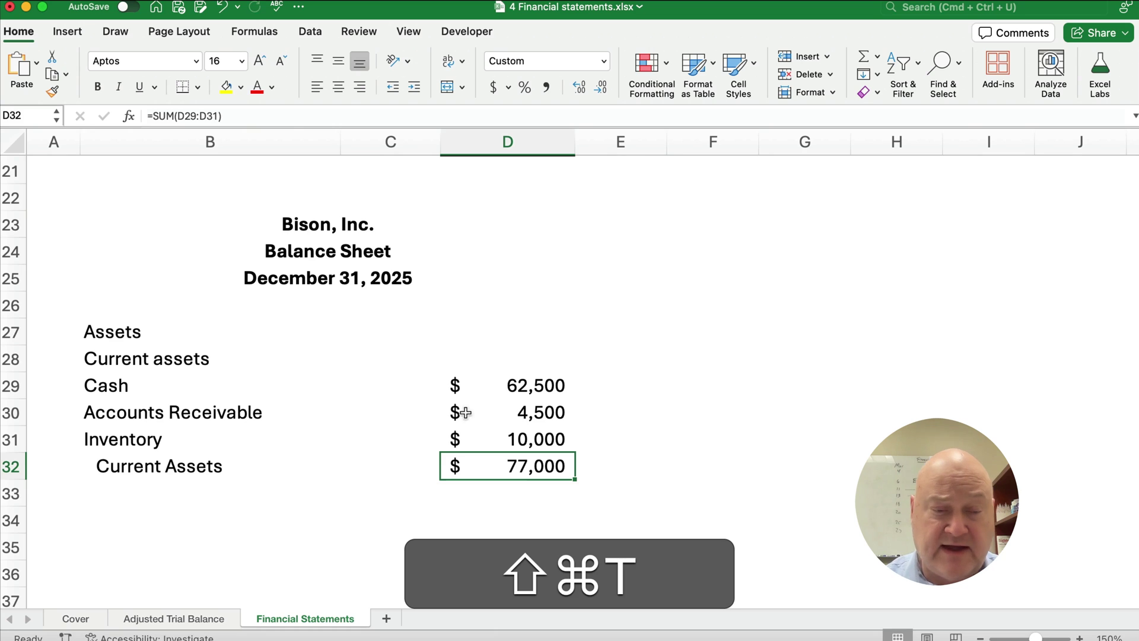
Review the Copyright, Equipment and Accum Depreciation-Equip rows of the Adjusted Trial Balance sheet and enter "Long term assets" in B33 of Financial Statements
{"action": "left_click", "coordinate": [93, 496]}
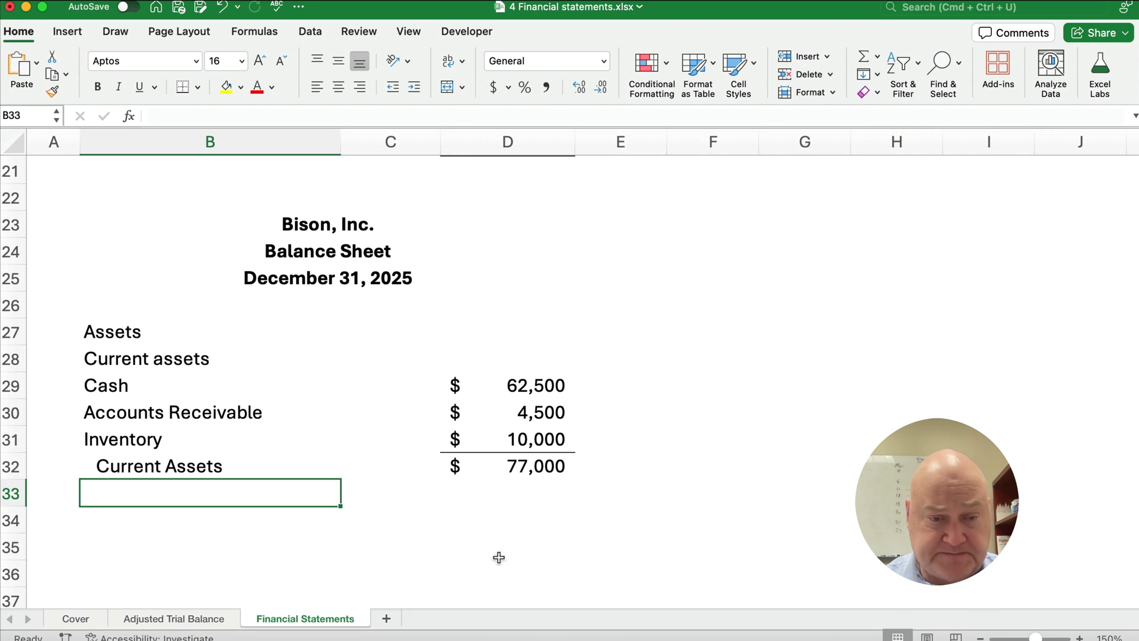
{"action": "left_click", "coordinate": [225, 619]}
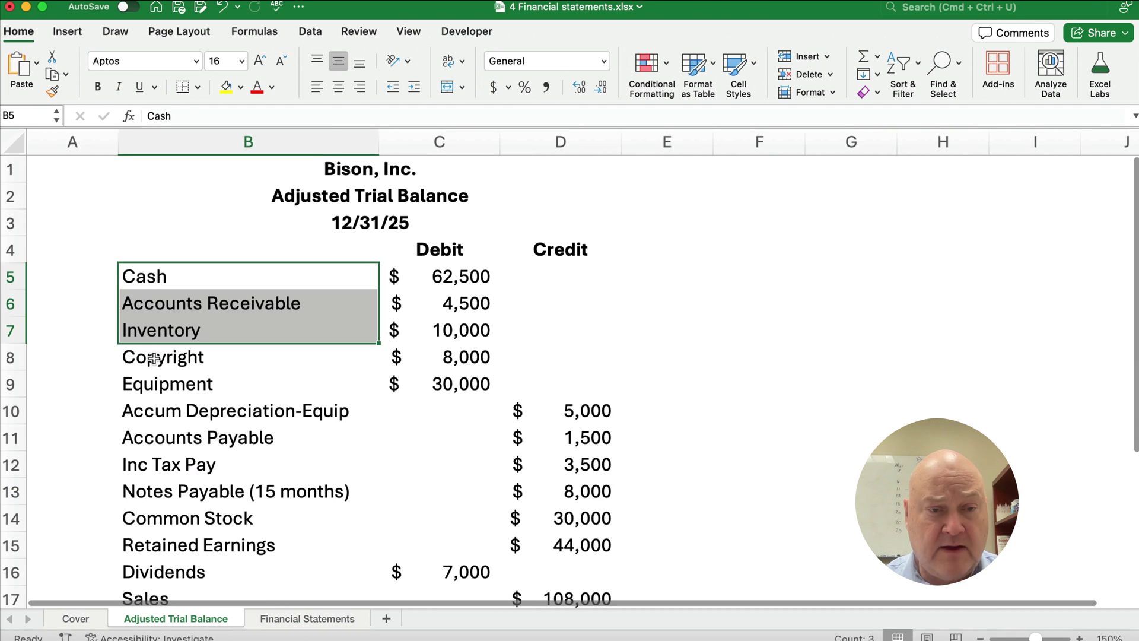
{"action": "left_click_drag", "start_coordinate": [351, 364], "coordinate": [458, 382]}
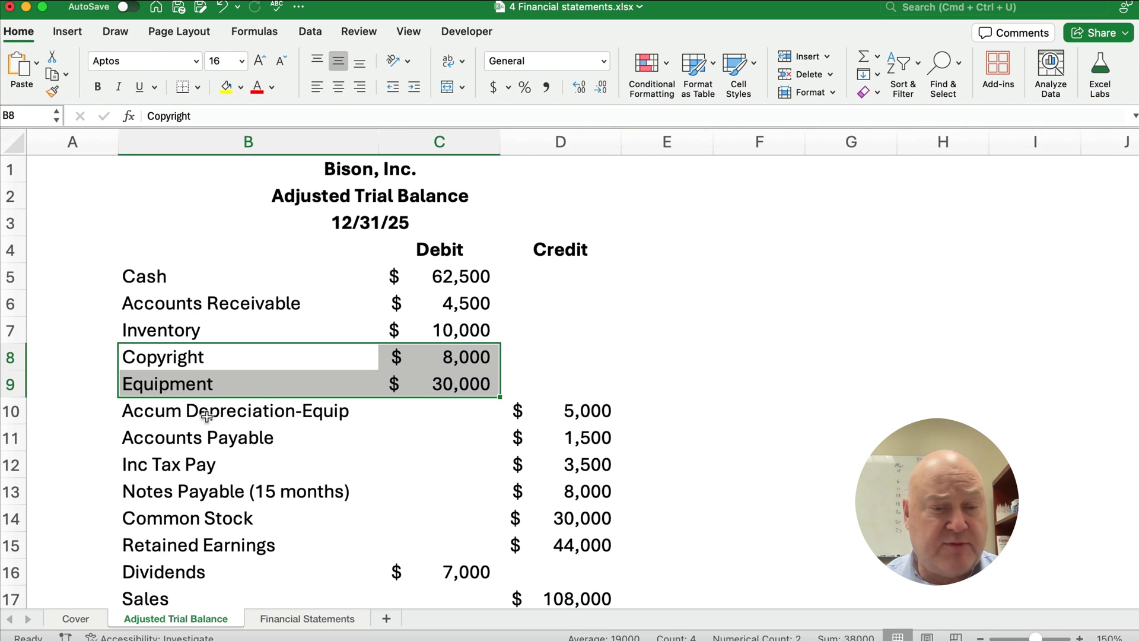
{"action": "left_click_drag", "start_coordinate": [162, 356], "coordinate": [585, 408]}
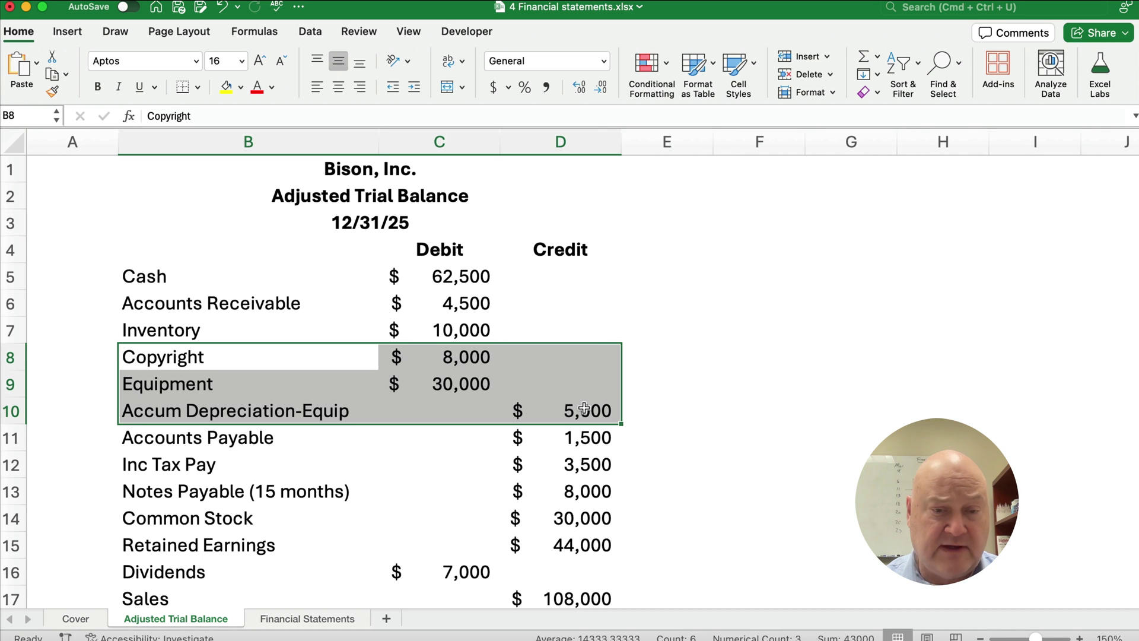
{"action": "left_click", "coordinate": [313, 617]}
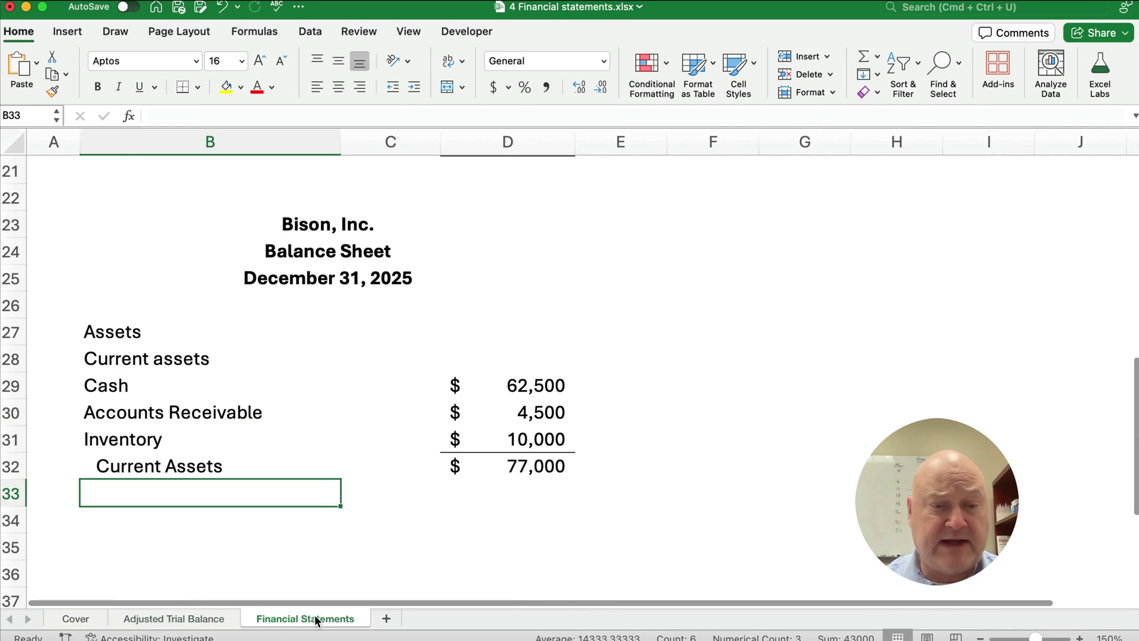
{"action": "scroll", "coordinate": [135, 498], "scroll_direction": "down", "scroll_amount": 1}
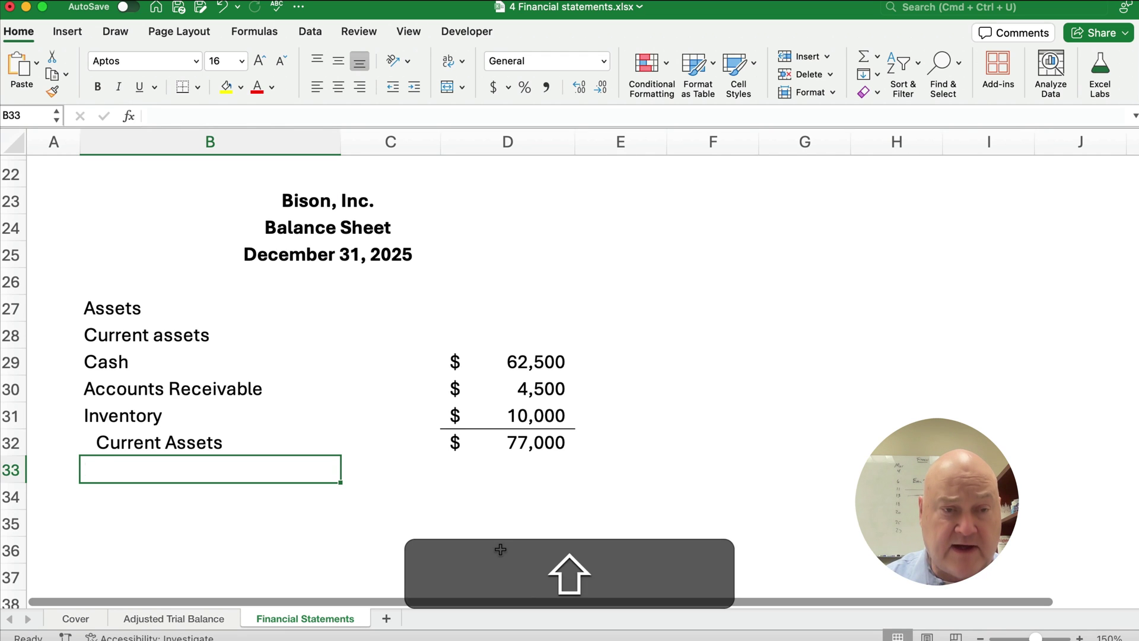
{"action": "type", "text": "Long te"}
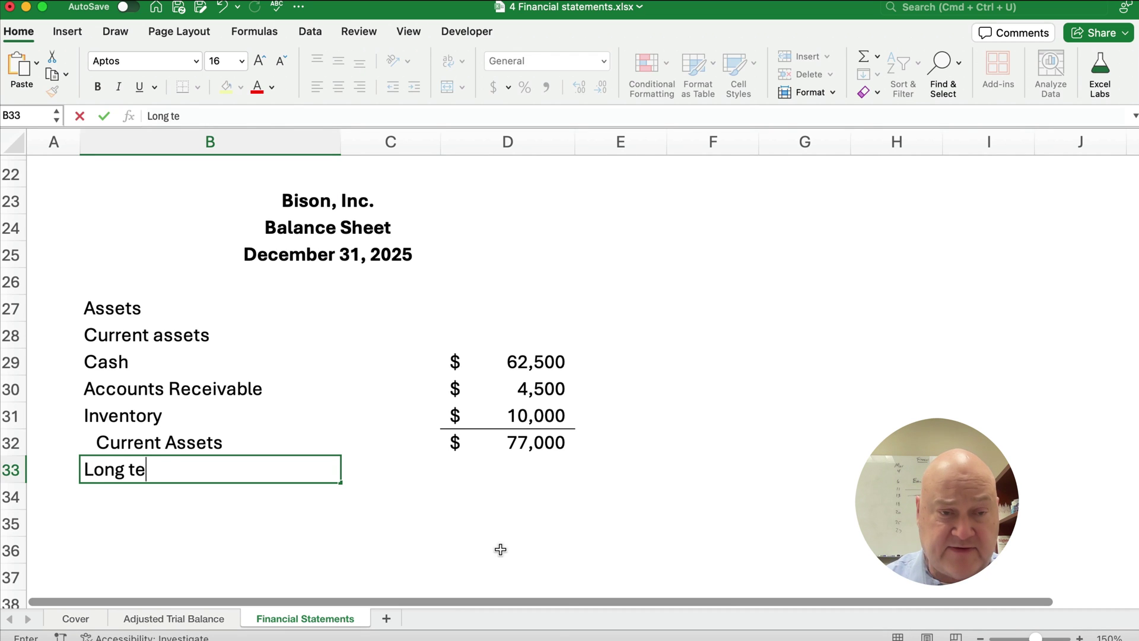
{"action": "type", "text": "rm assets"}
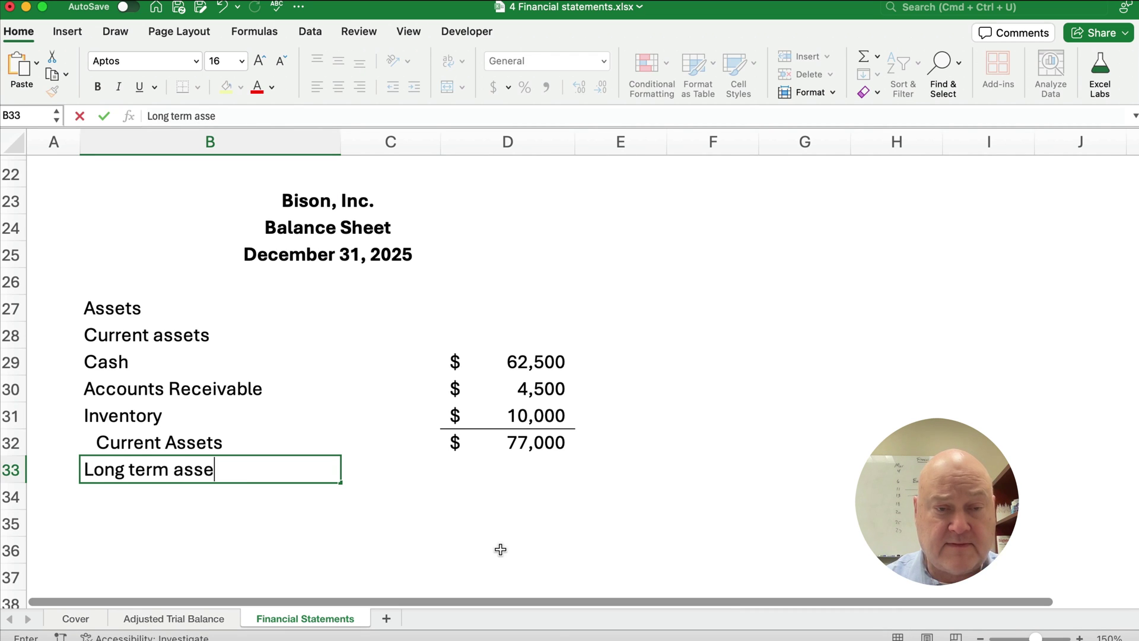
{"action": "key", "text": "Return"}
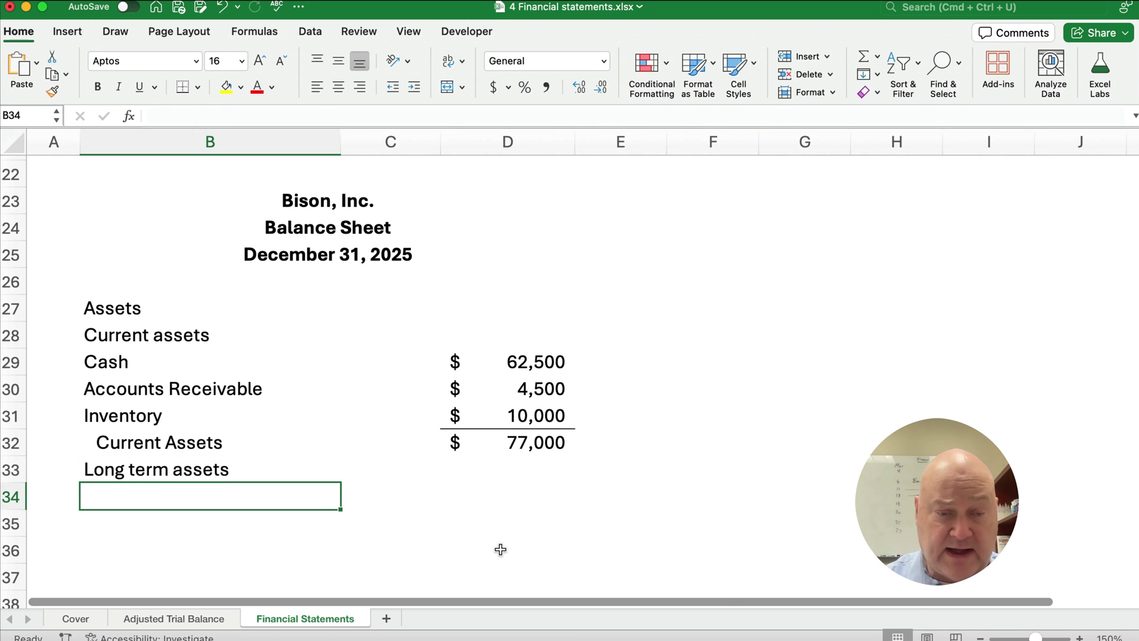
Enter the label "Copyrights" in B34 under Long term assets
{"action": "type", "text": "Copyri"}
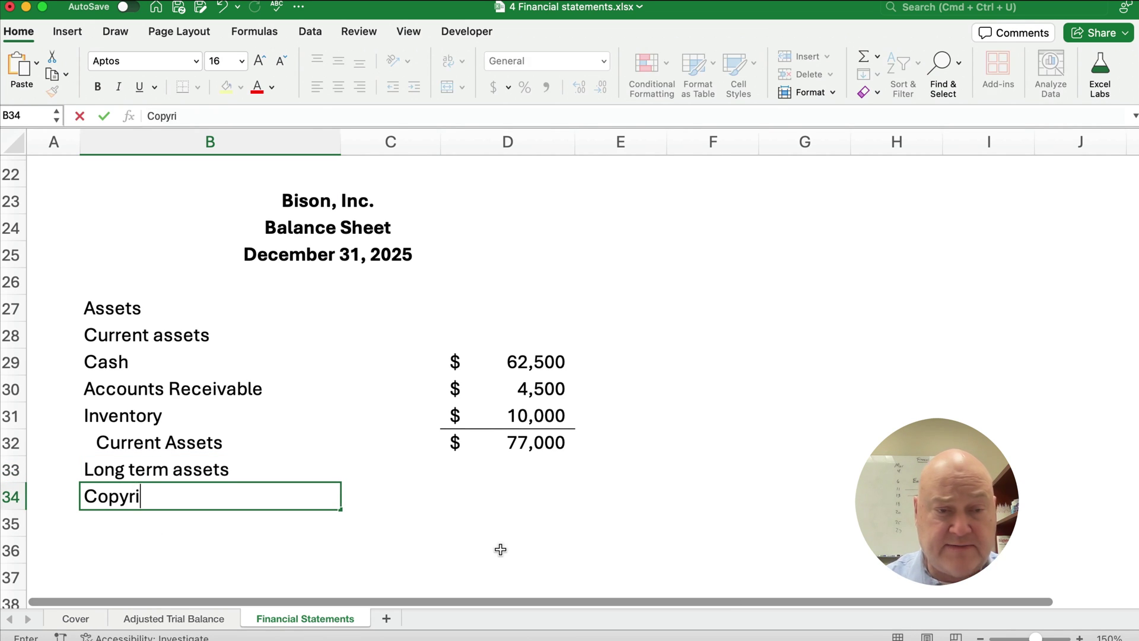
{"action": "type", "text": "ghts"}
{"action": "key", "text": "Return"}
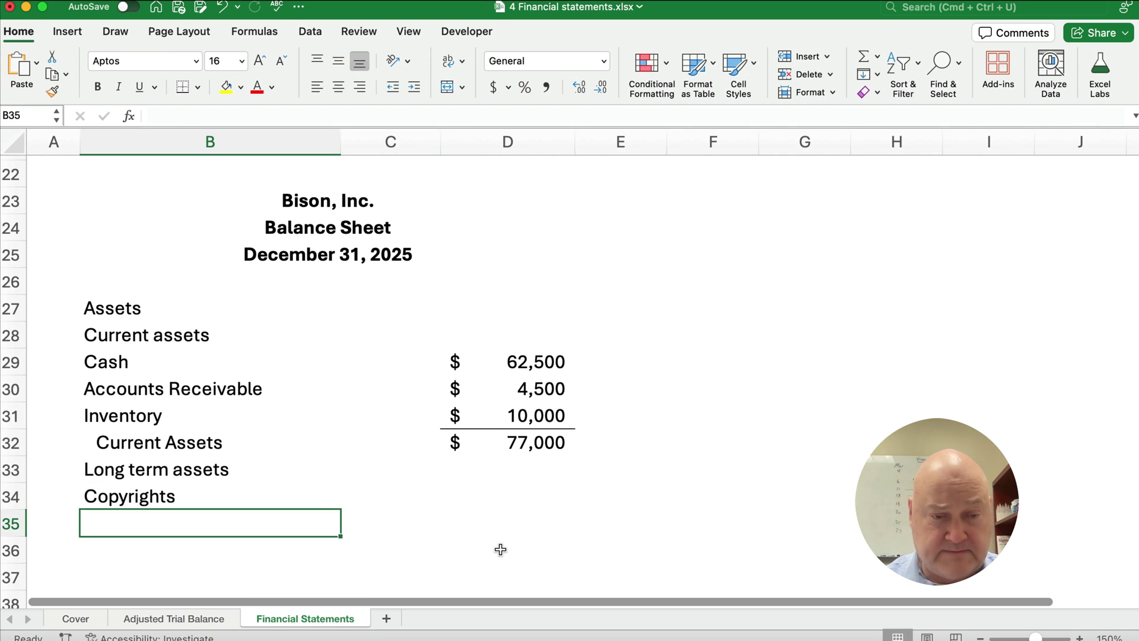
Check the copyright account name on the Adjusted Trial Balance sheet and correct the label in B34 of Financial Statements to "Copyright"
{"action": "left_click", "coordinate": [199, 619]}
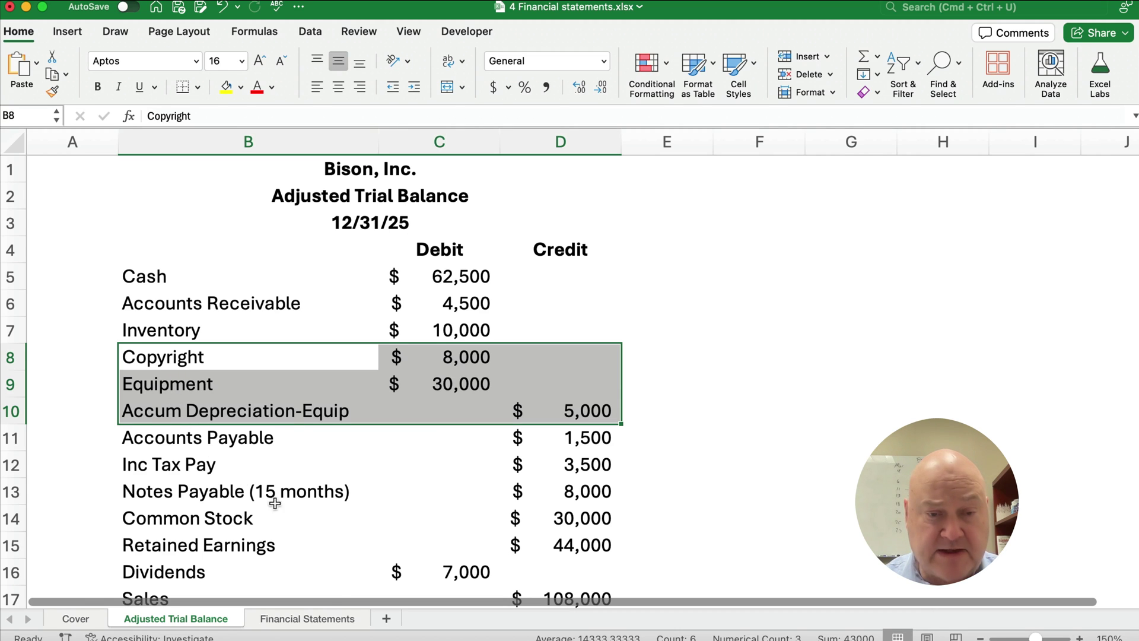
{"action": "left_click", "coordinate": [306, 619]}
{"action": "left_click", "coordinate": [168, 496]}
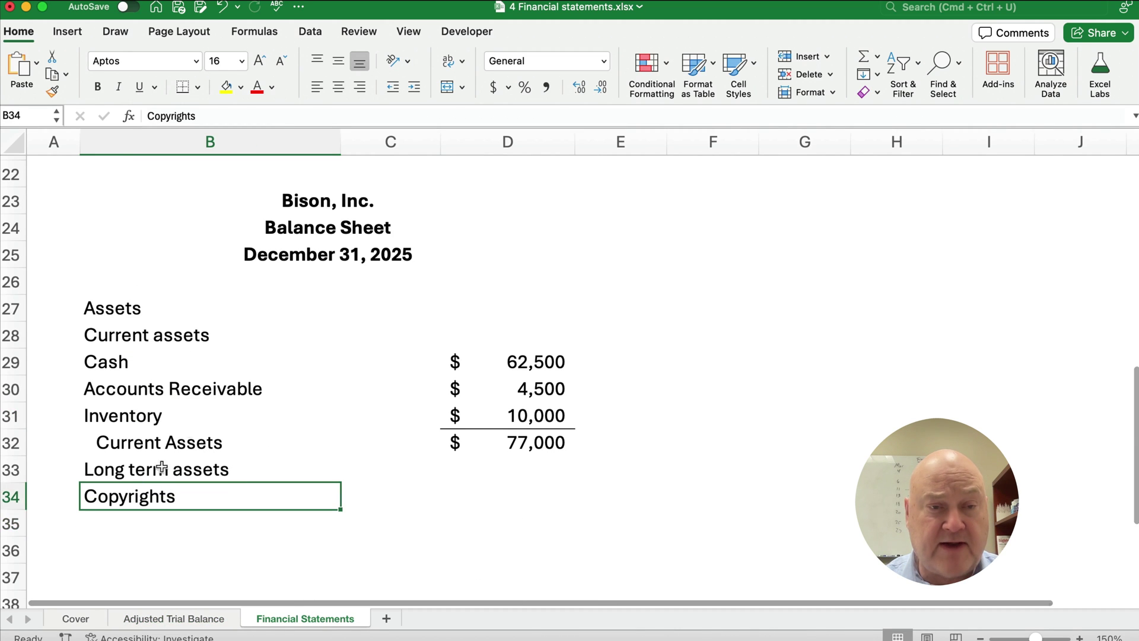
{"action": "left_click", "coordinate": [215, 114]}
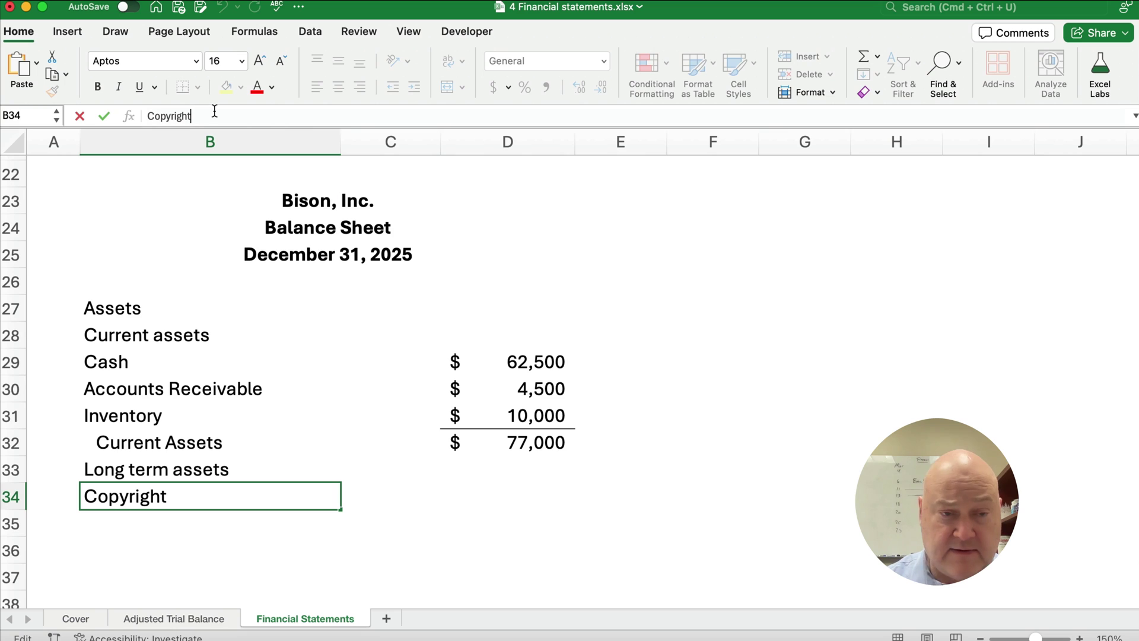
{"action": "key", "text": "Return"}
{"action": "key", "text": "Up"}
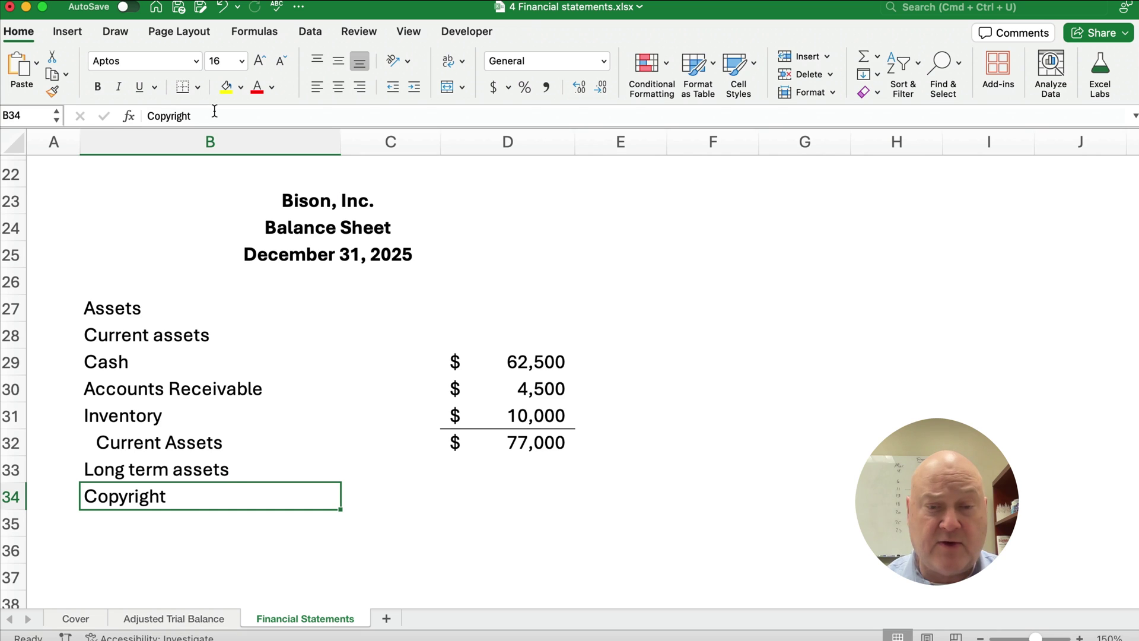
Link the Copyright amount in D34 to cell C8 of the Adjusted Trial Balance sheet
{"action": "key", "text": "Right"}
{"action": "key", "text": "Right"}
{"action": "type", "text": "="}
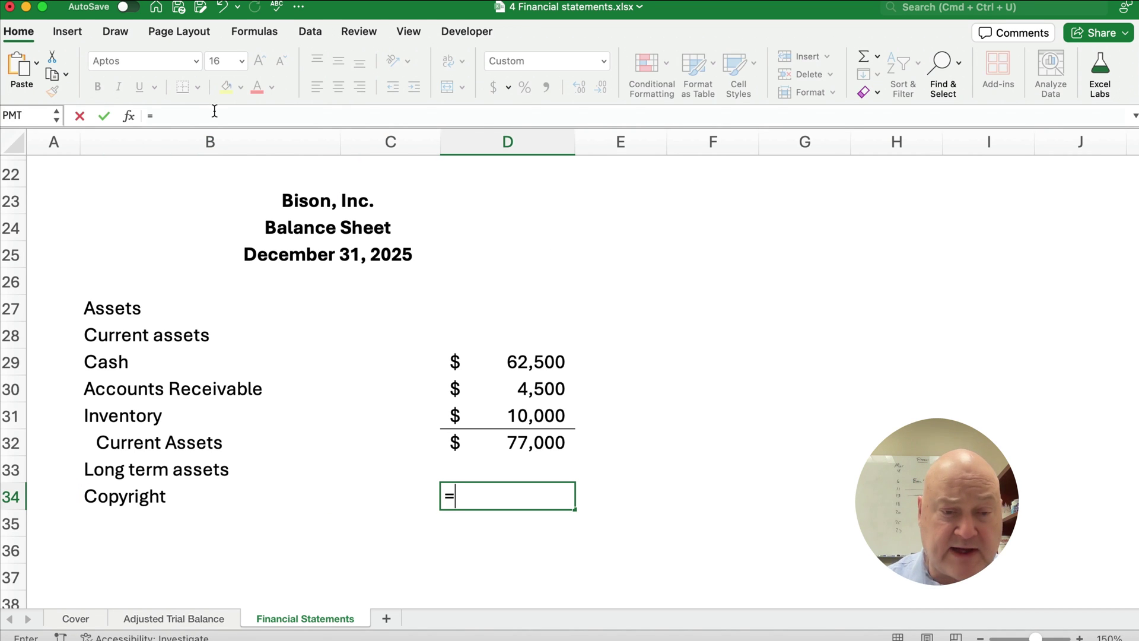
{"action": "left_click", "coordinate": [196, 619]}
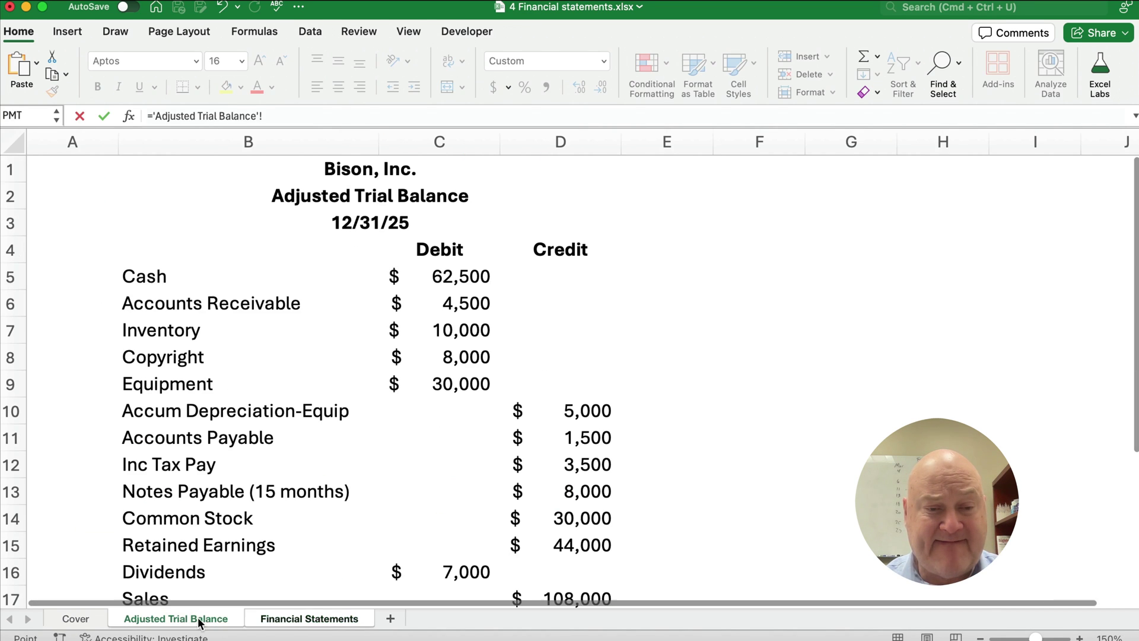
{"action": "left_click", "coordinate": [458, 357]}
{"action": "key", "text": "Return"}
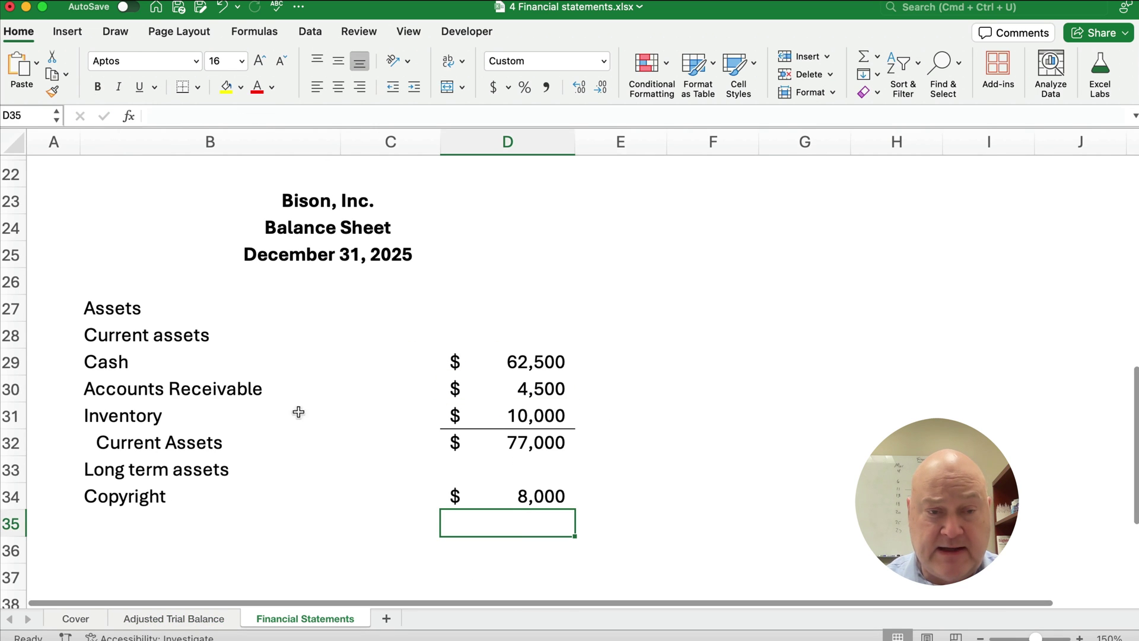
Check the equipment accounts on the Adjusted Trial Balance sheet and enter the label "Equipment, net" in B35 of Financial Statements
{"action": "left_click", "coordinate": [109, 517]}
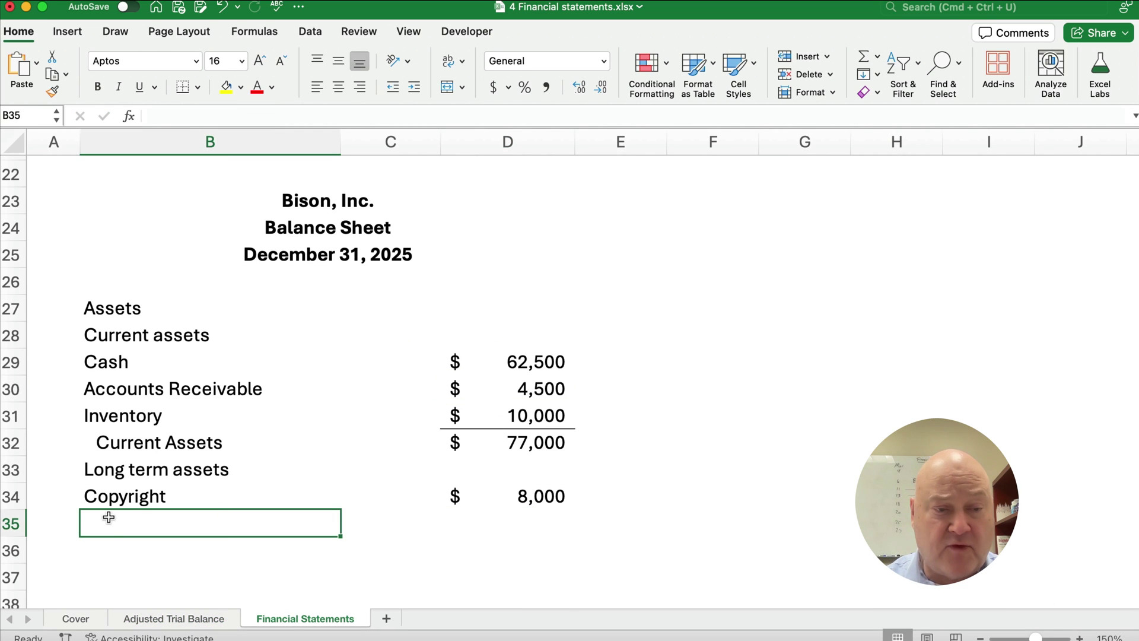
{"action": "left_click", "coordinate": [183, 619]}
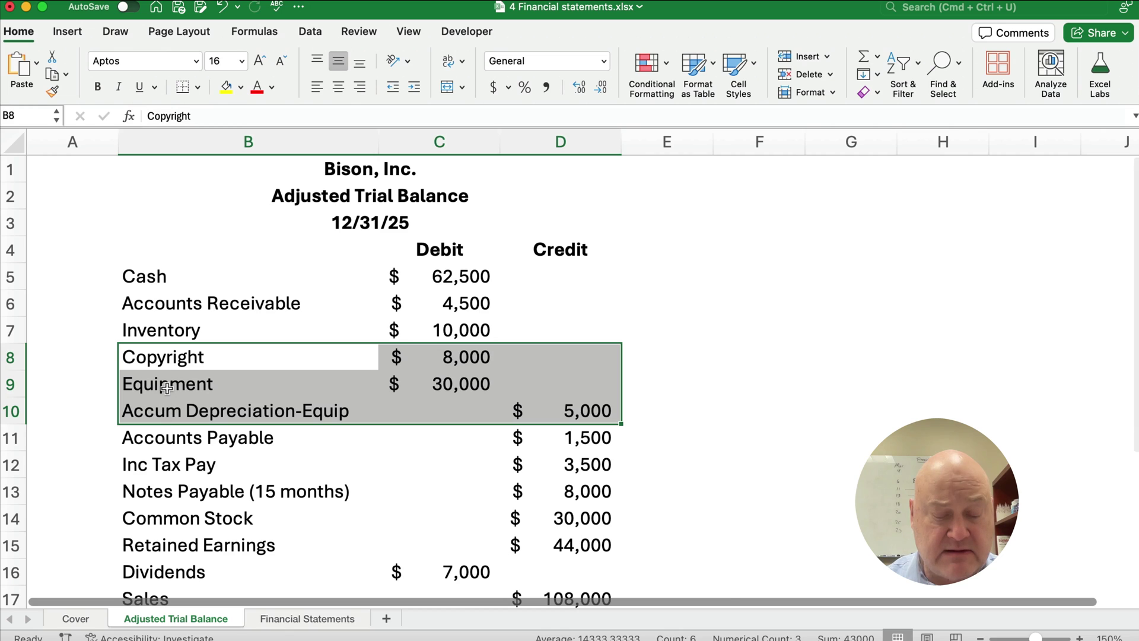
{"action": "key", "text": "alt"}
{"action": "key", "text": "alt+Right"}
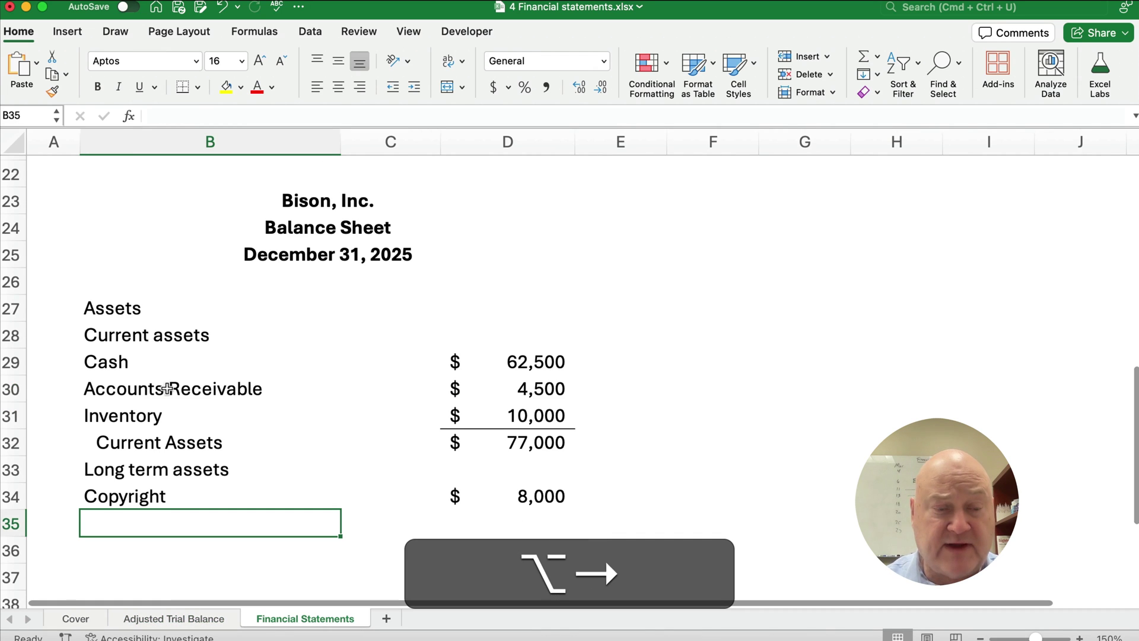
{"action": "type", "text": "Equip"}
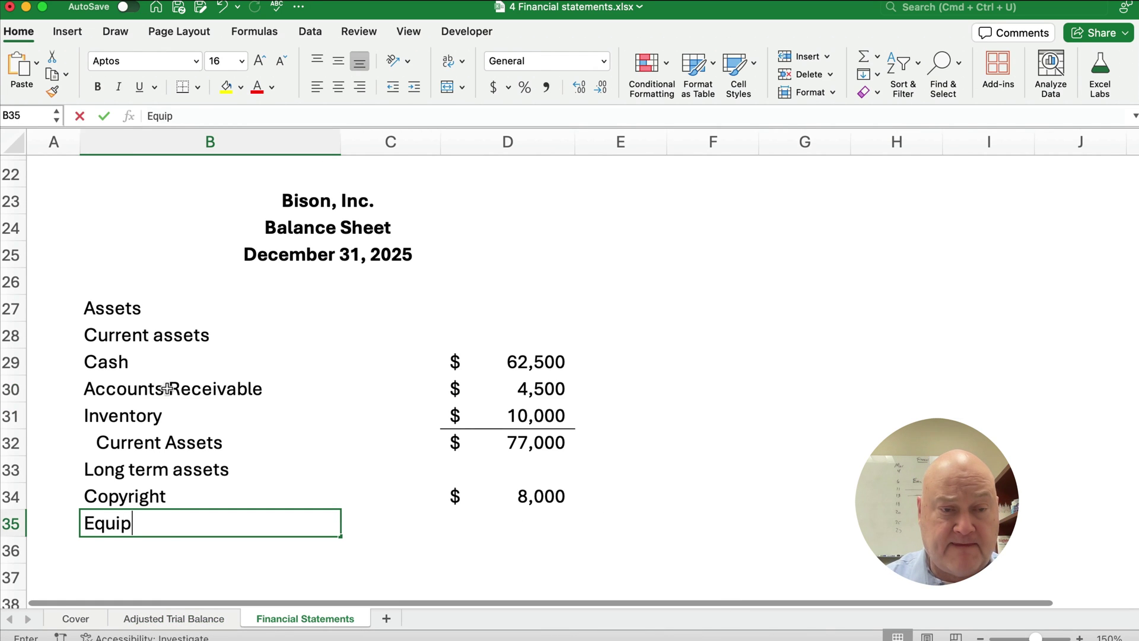
{"action": "type", "text": "ment, net"}
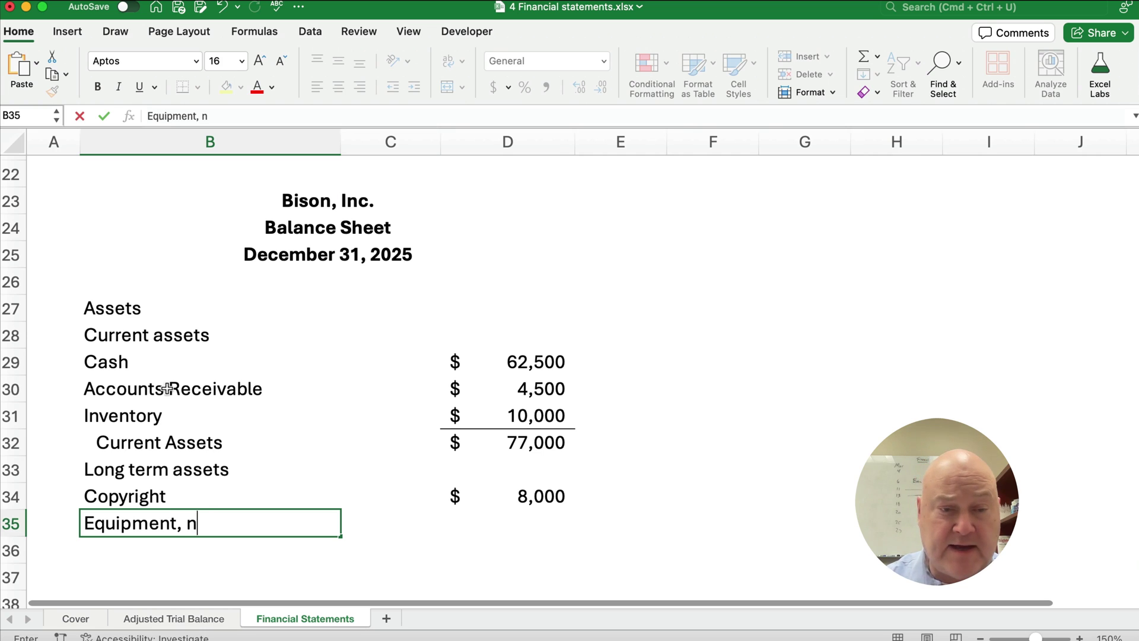
{"action": "key", "text": "Tab"}
{"action": "key", "text": "Tab"}
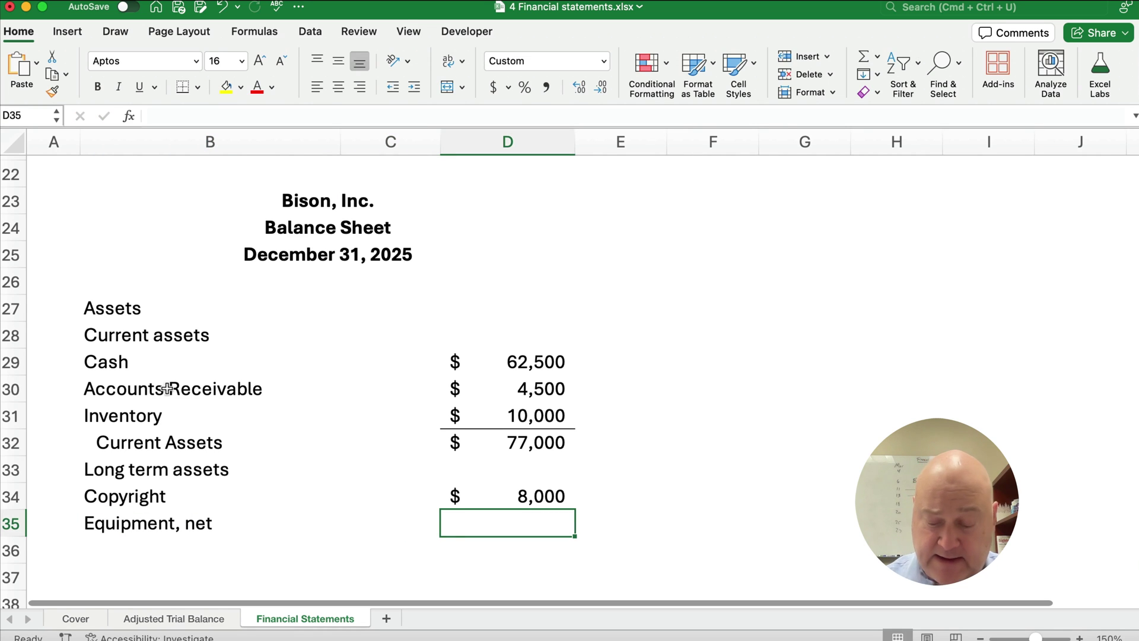
Calculate net equipment in D35 as Adjusted Trial Balance C9 minus D10, and check the resulting formula
{"action": "type", "text": "="}
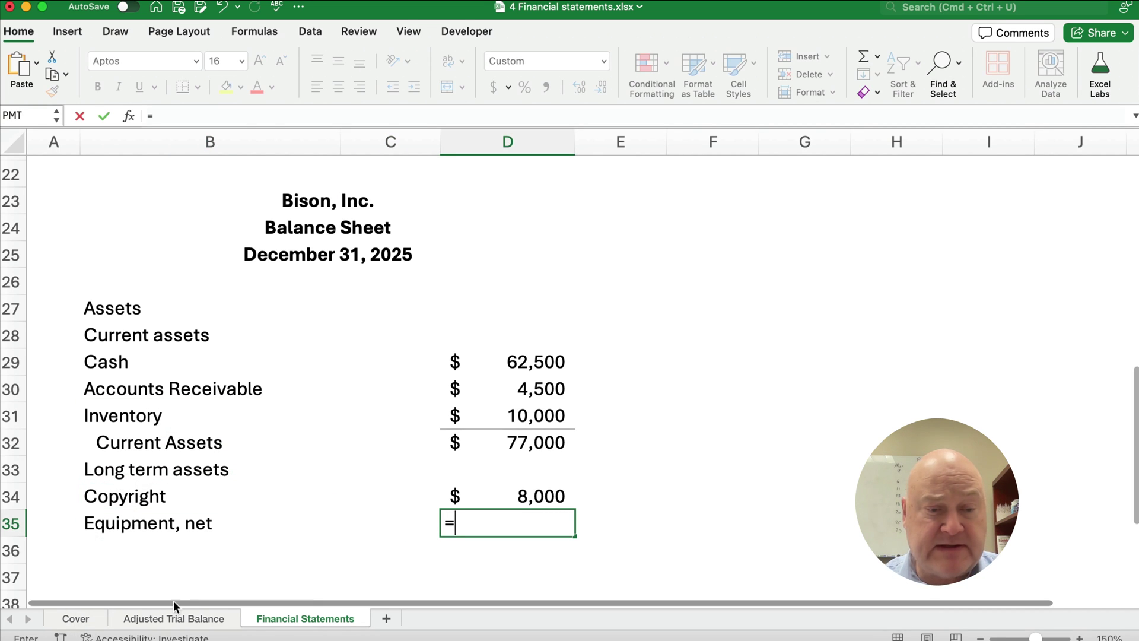
{"action": "left_click", "coordinate": [199, 619]}
{"action": "left_click", "coordinate": [417, 384]}
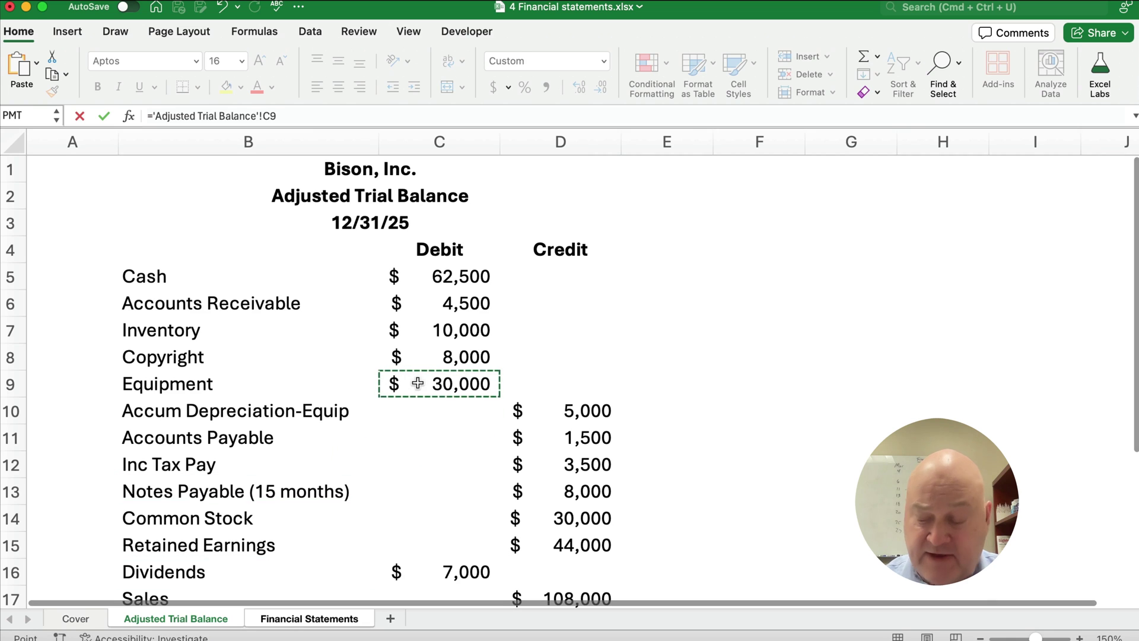
{"action": "type", "text": "-"}
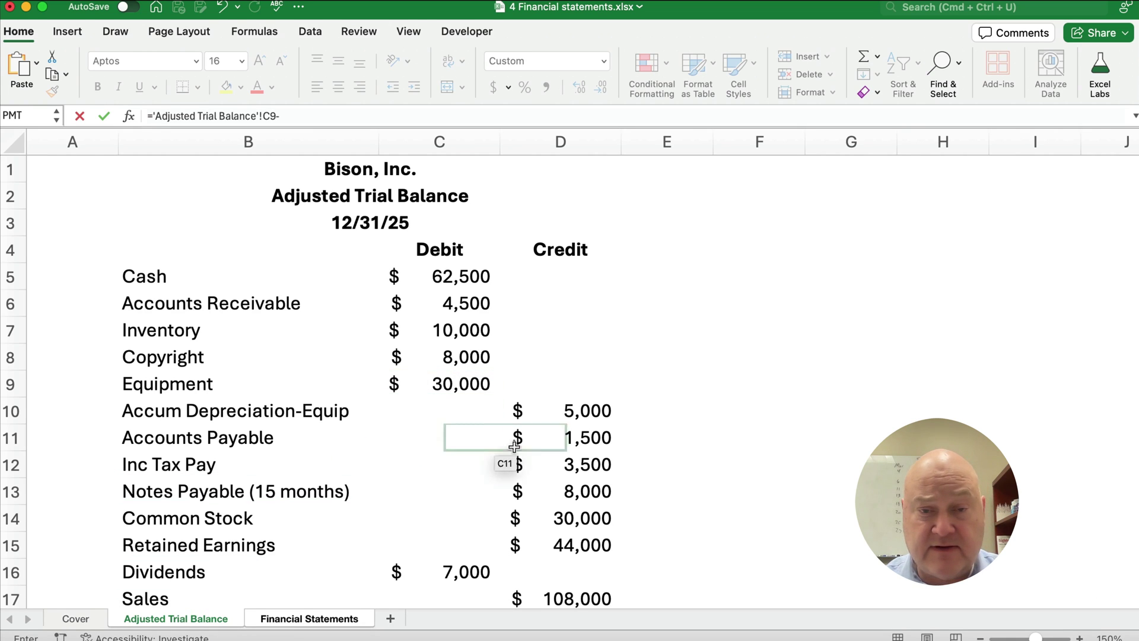
{"action": "left_click", "coordinate": [597, 408]}
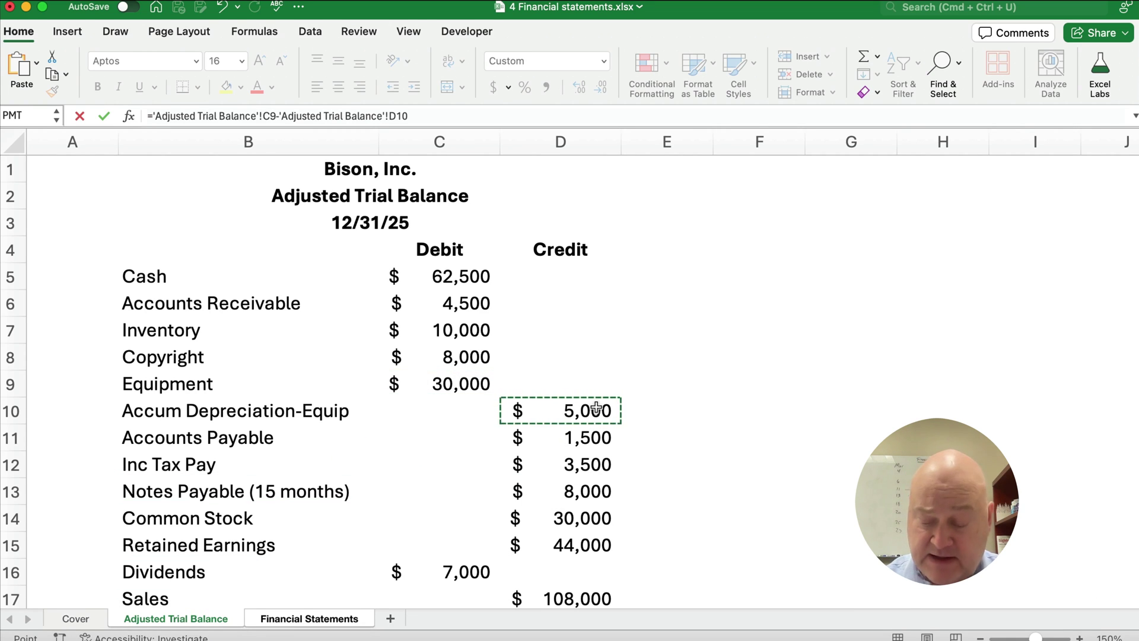
{"action": "key", "text": "Return"}
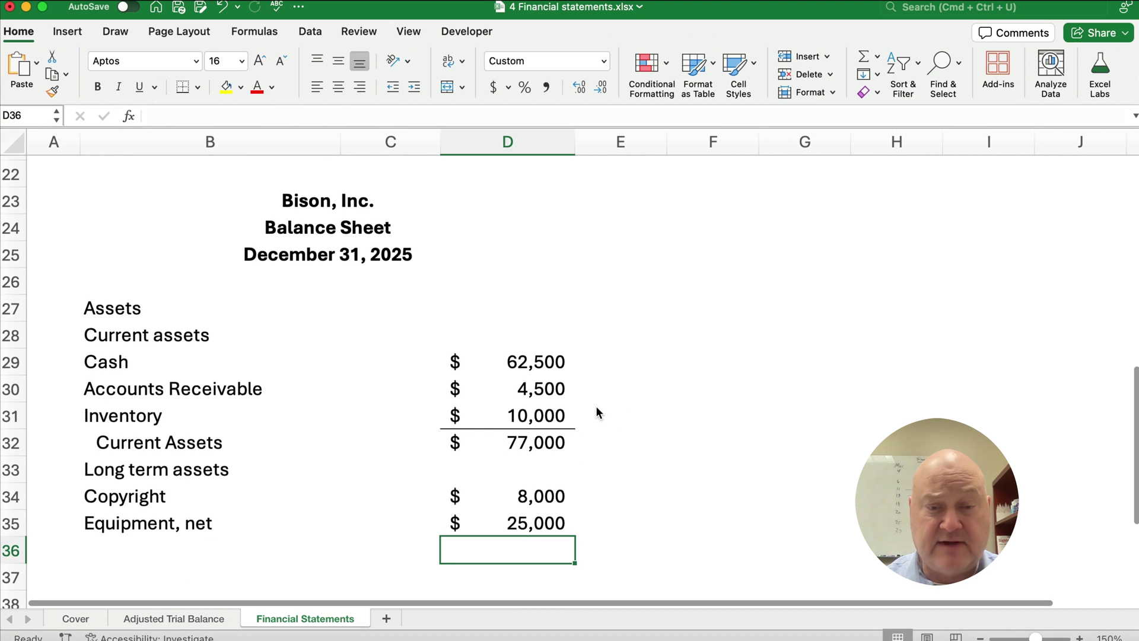
{"action": "key", "text": "Up"}
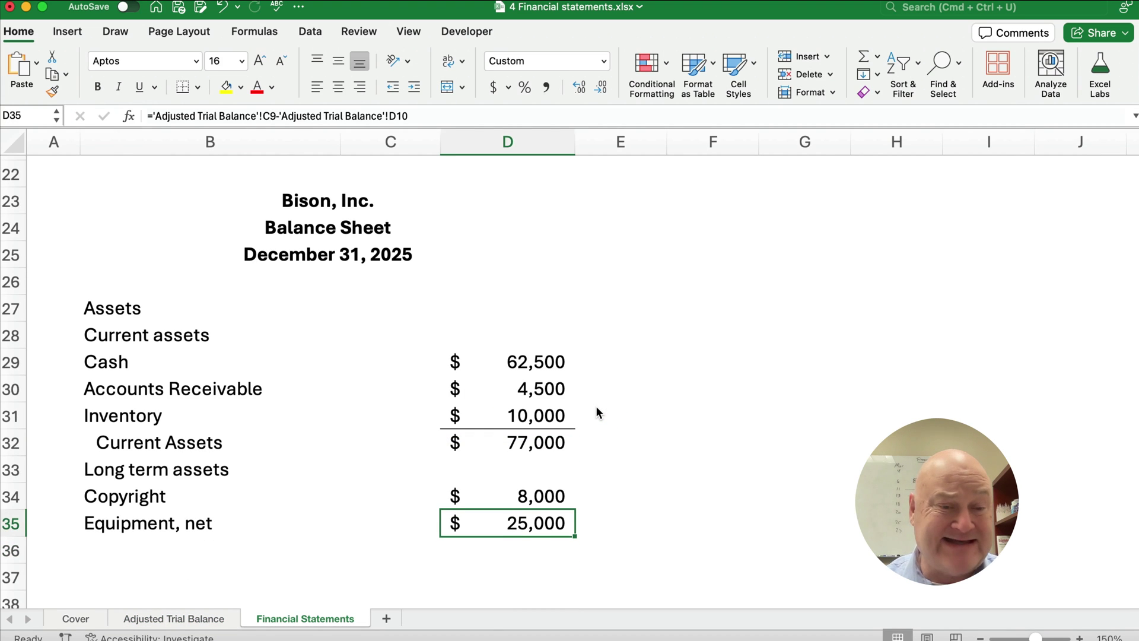
Total the long-term assets in D36 with AutoSum over D34:D35 and label the row "Long term assets" in B36
{"action": "key", "text": "Down"}
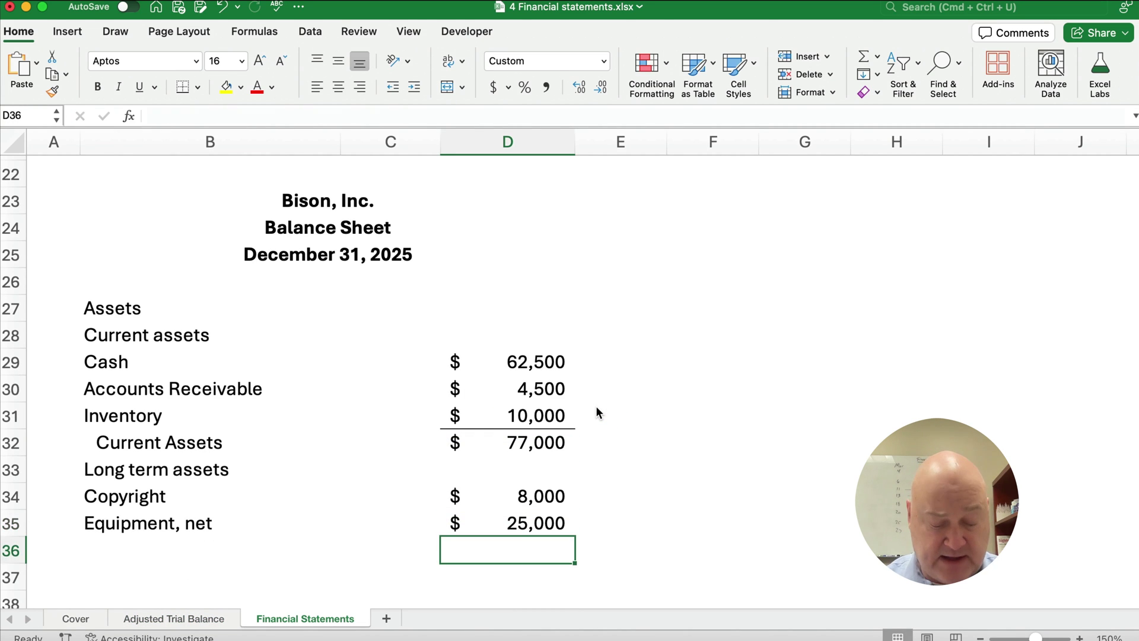
{"action": "key", "text": "super+shift+t"}
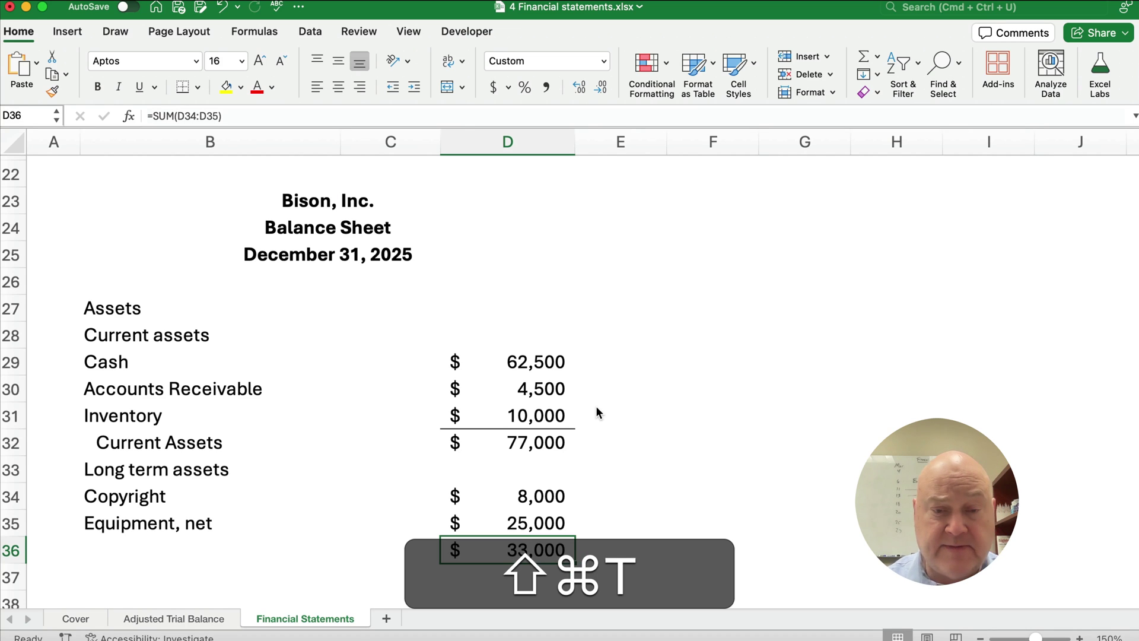
{"action": "key", "text": "Left"}
{"action": "key", "text": "Left"}
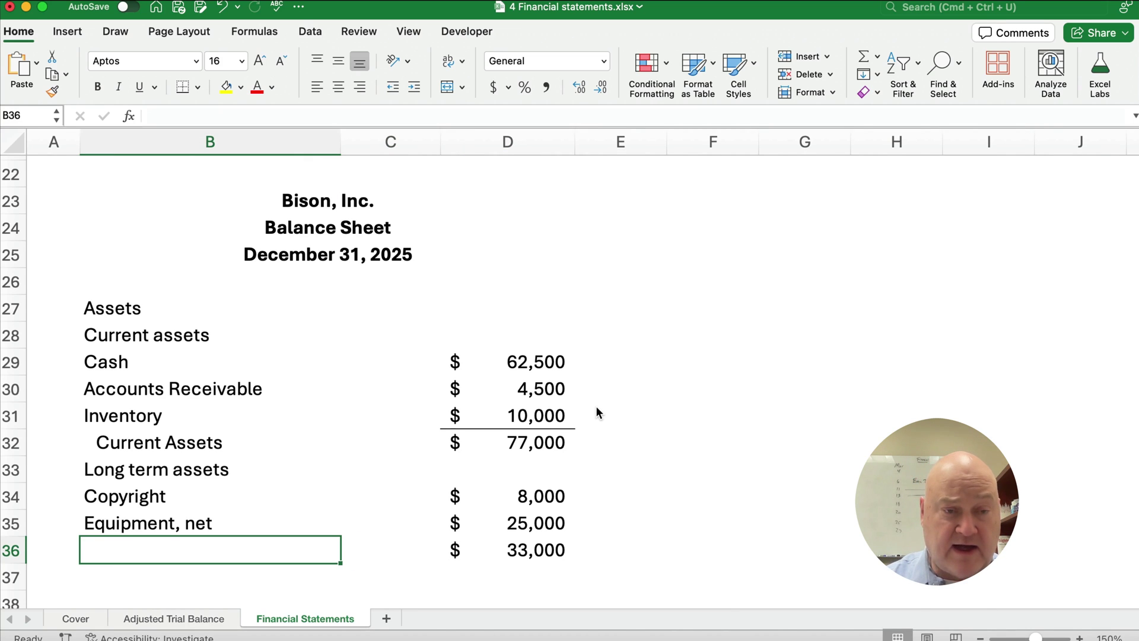
{"action": "type", "text": "Long term assets"}
{"action": "key", "text": "Return"}
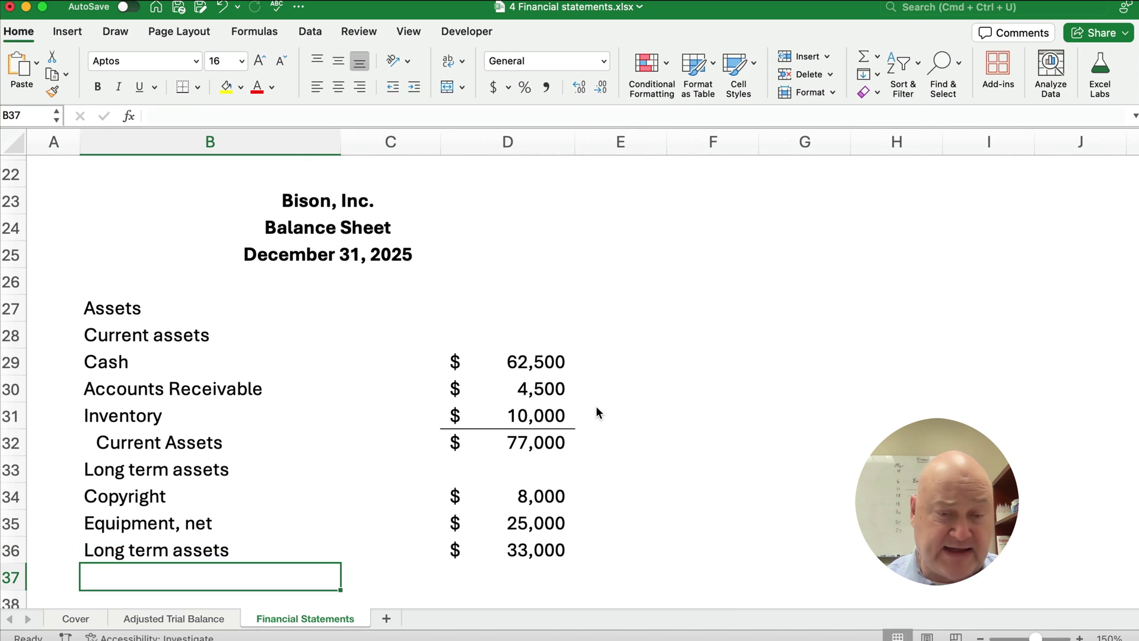
Enter the label "Total Assets" in B37 below the long-term assets total
{"action": "type", "text": "Total "}
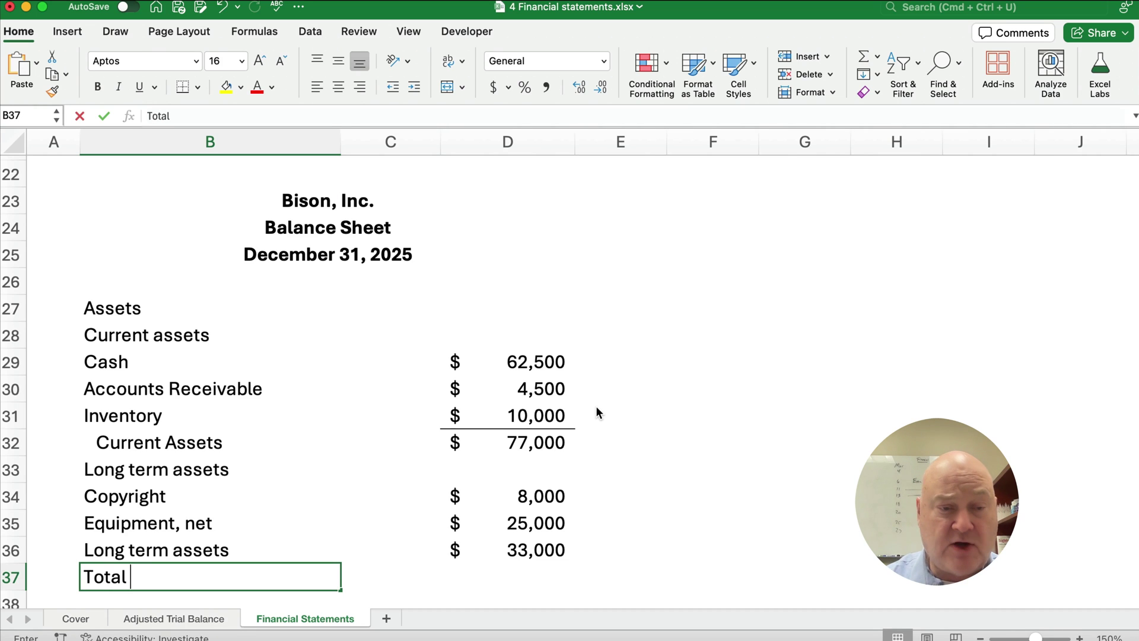
{"action": "type", "text": "Assets"}
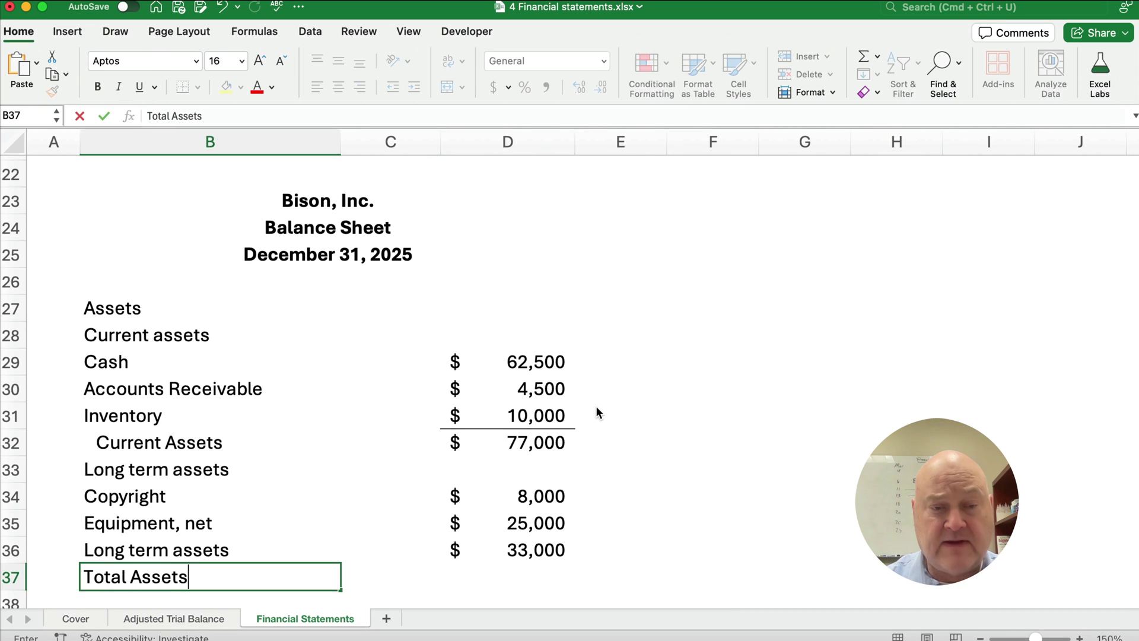
{"action": "key", "text": "Return"}
{"action": "key", "text": "Return"}
{"action": "key", "text": "Up"}
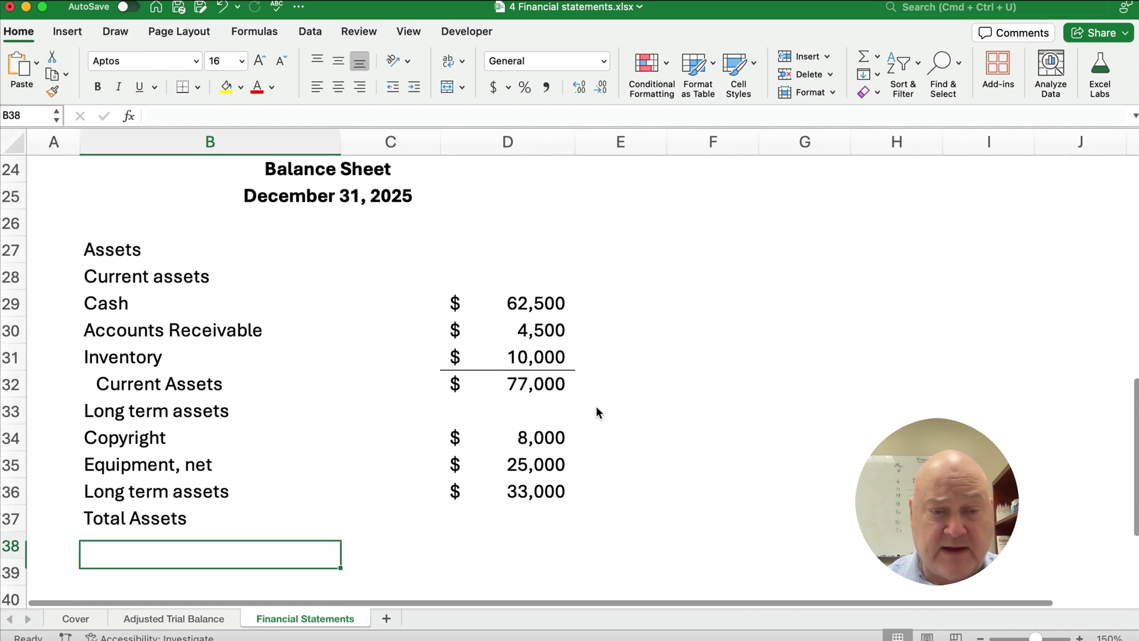
Calculate Total Assets in D37 by adding the Current Assets and Long term assets totals with the formula =D32+D36
{"action": "key", "text": "Up"}
{"action": "key", "text": "Right"}
{"action": "key", "text": "Right"}
{"action": "type", "text": "="}
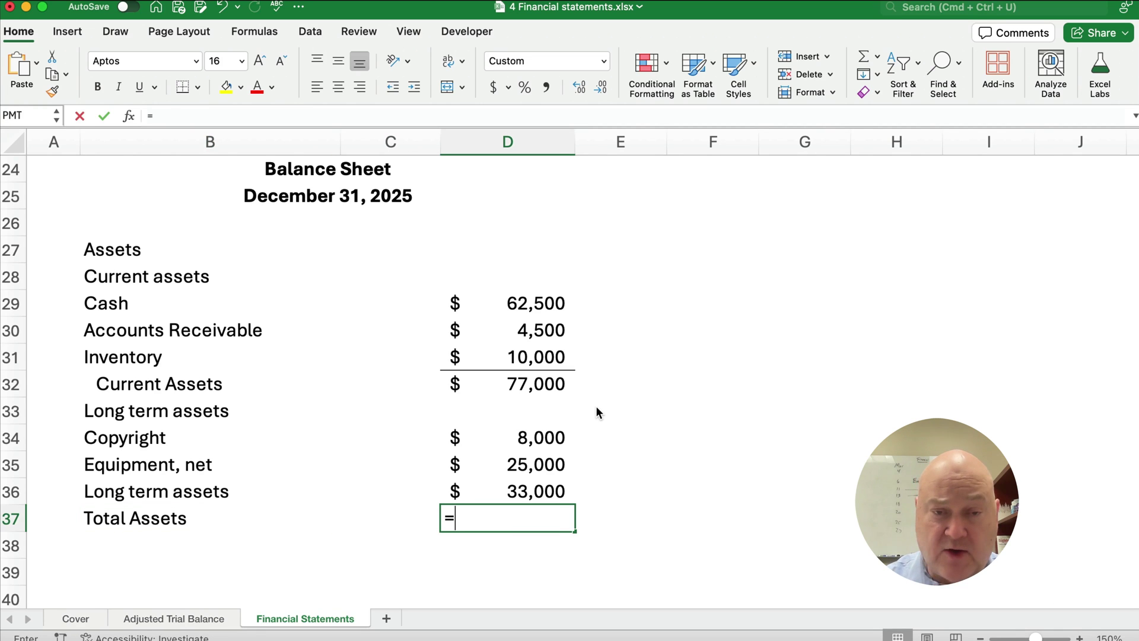
{"action": "key", "text": "Up"}
{"action": "key", "text": "Up"}
{"action": "key", "text": "Up"}
{"action": "key", "text": "Up"}
{"action": "key", "text": "Up"}
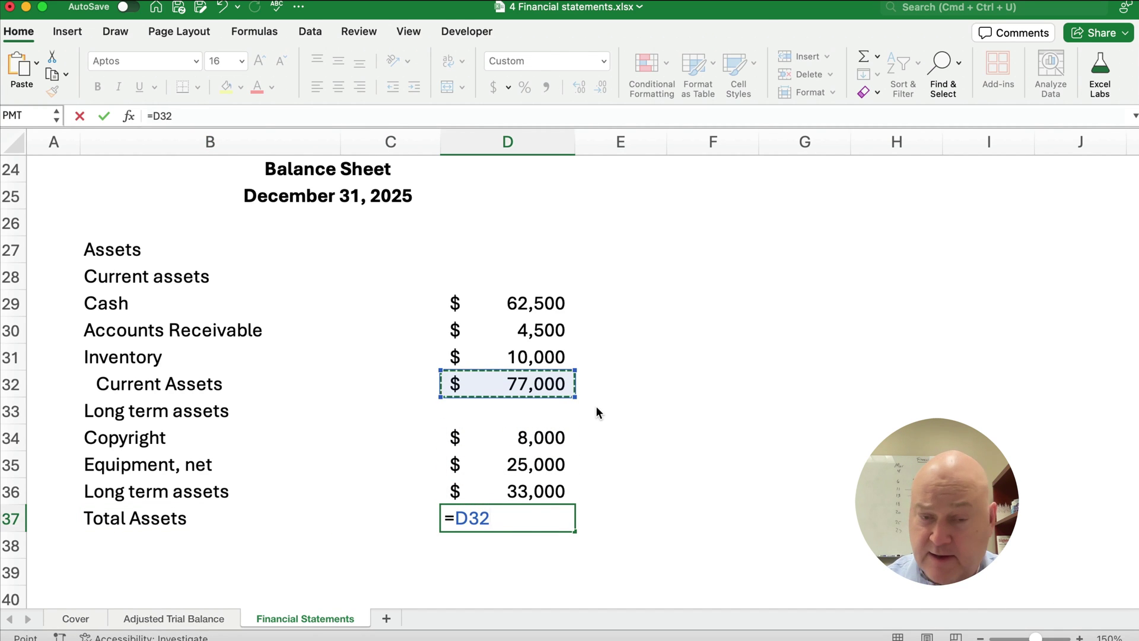
{"action": "type", "text": "+"}
{"action": "key", "text": "Up"}
{"action": "key", "text": "Return"}
{"action": "key", "text": "Up"}
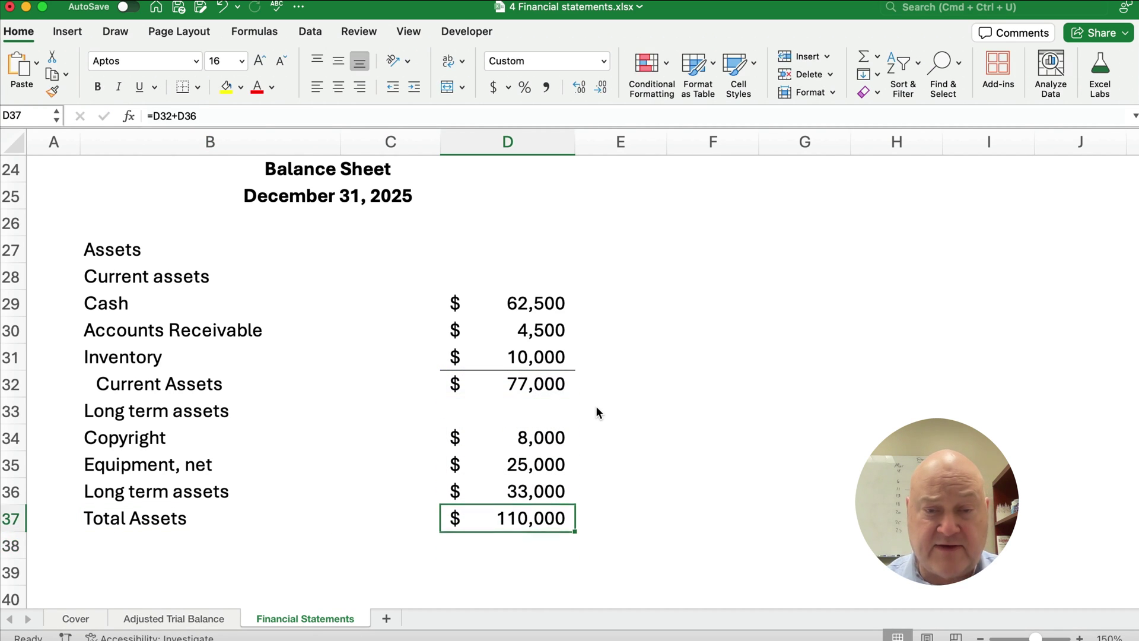
Add a single bottom border beneath the Equipment, net amount in D35
{"action": "key", "text": "Up"}
{"action": "key", "text": "Up"}
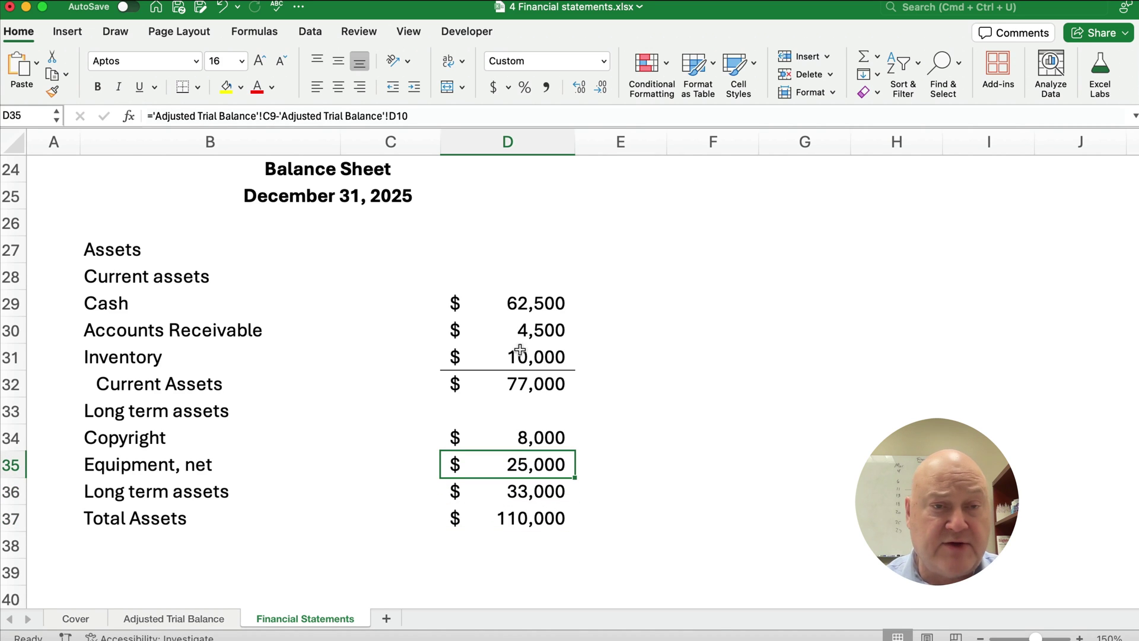
{"action": "key", "text": "super+z"}
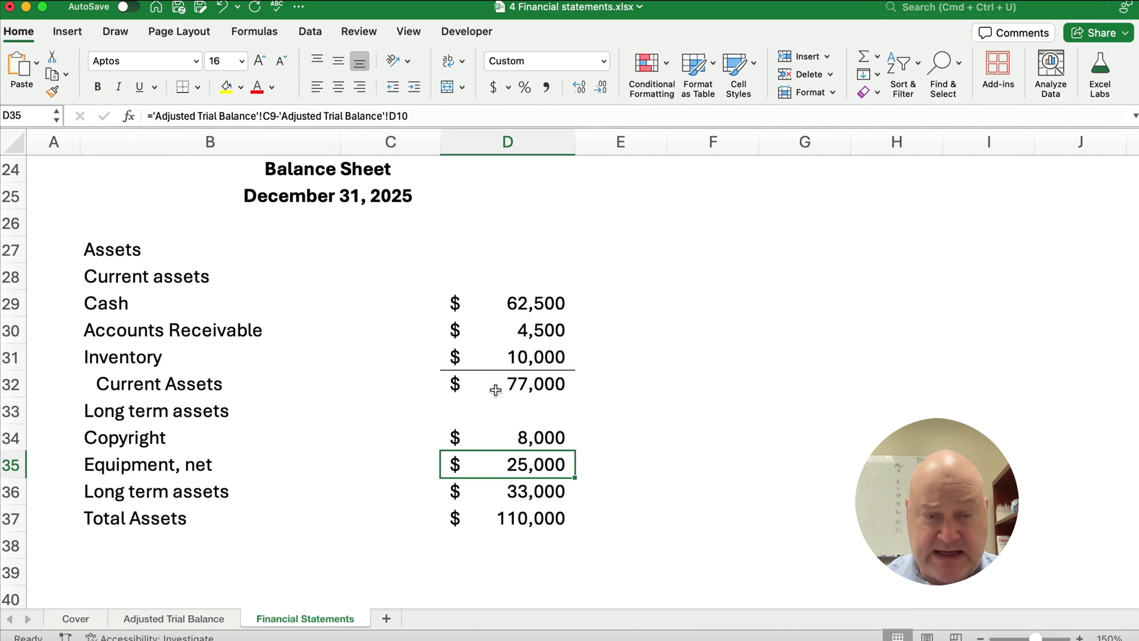
Apply a Top and Double Bottom Border to the Total Assets amount in D37
{"action": "left_click", "coordinate": [537, 513]}
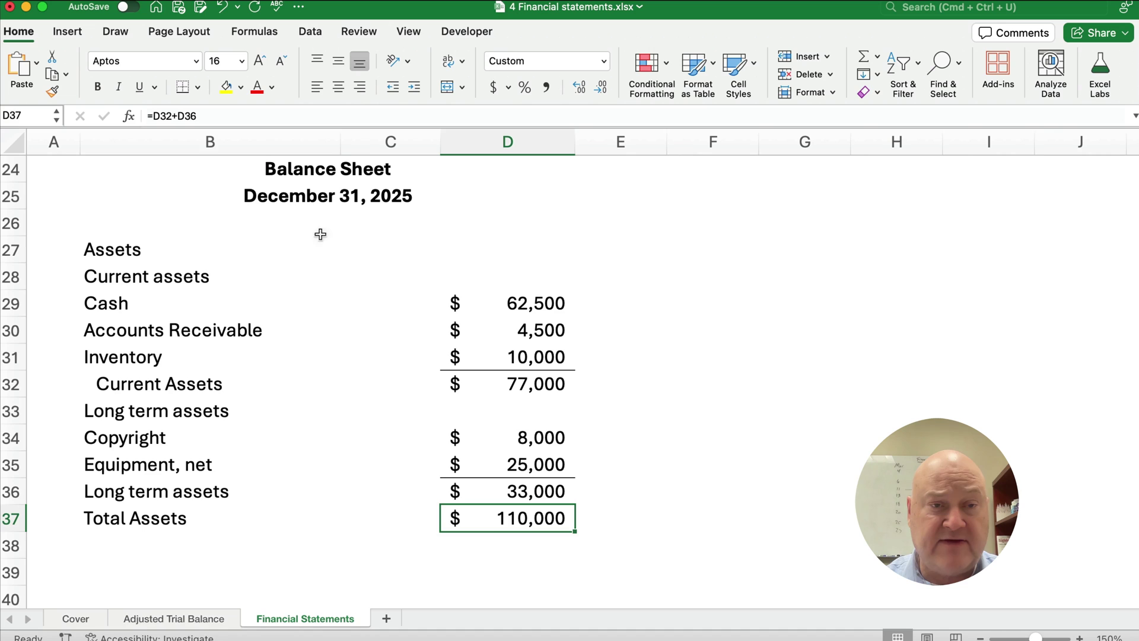
{"action": "left_click", "coordinate": [197, 89]}
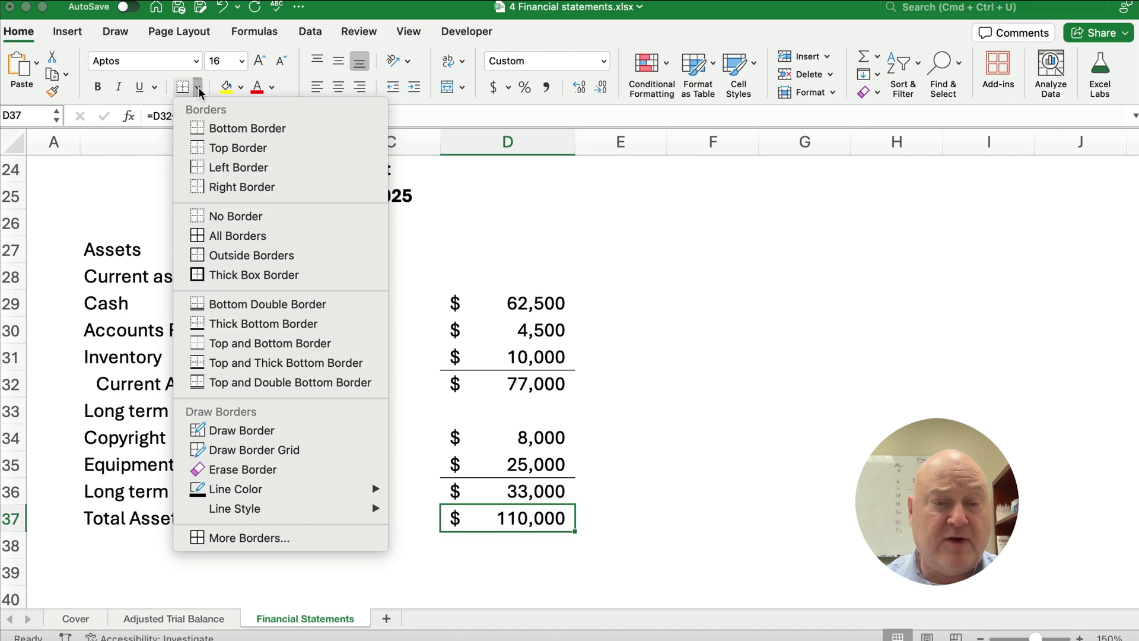
{"action": "left_click", "coordinate": [246, 383]}
{"action": "left_click", "coordinate": [668, 520]}
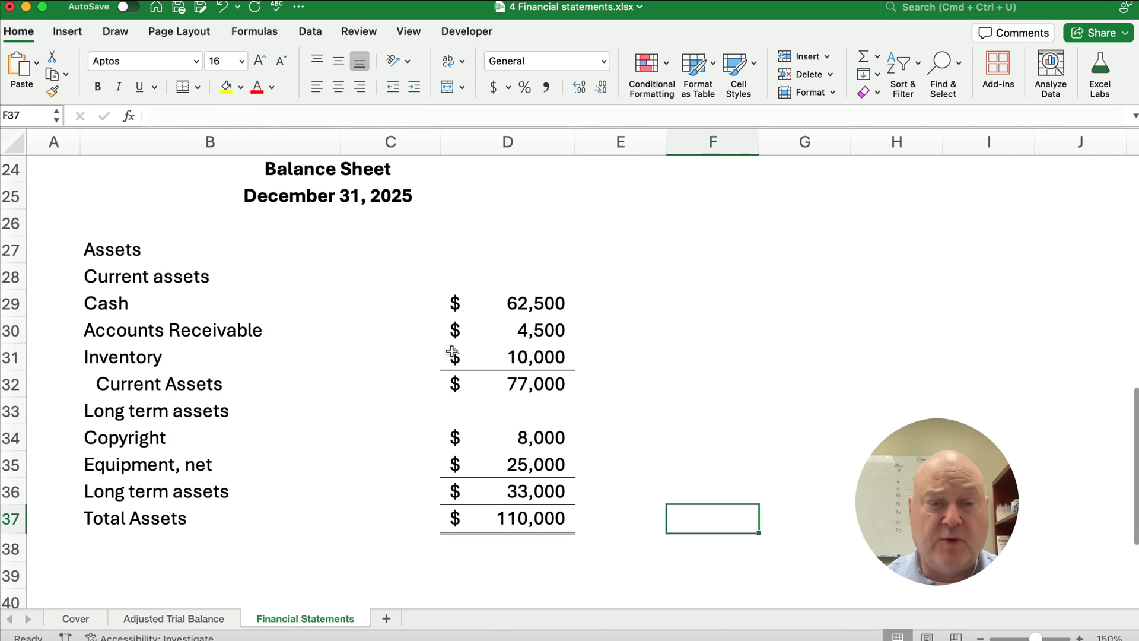
Center the "Assets" heading within cell B27 of the balance sheet
{"action": "left_click", "coordinate": [112, 253]}
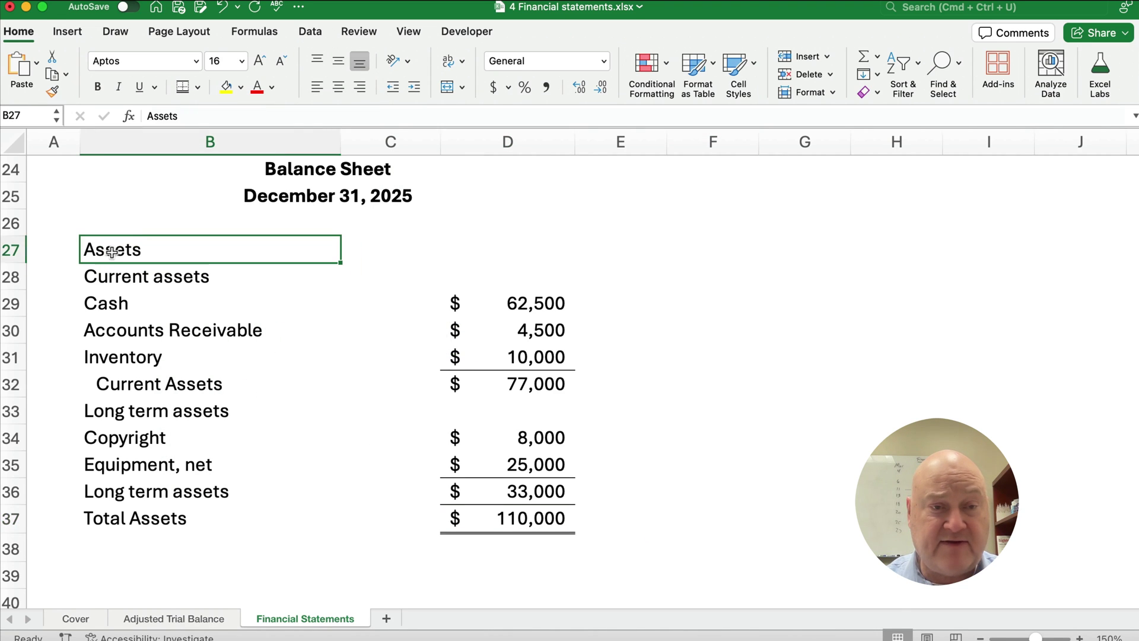
{"action": "left_click", "coordinate": [339, 90]}
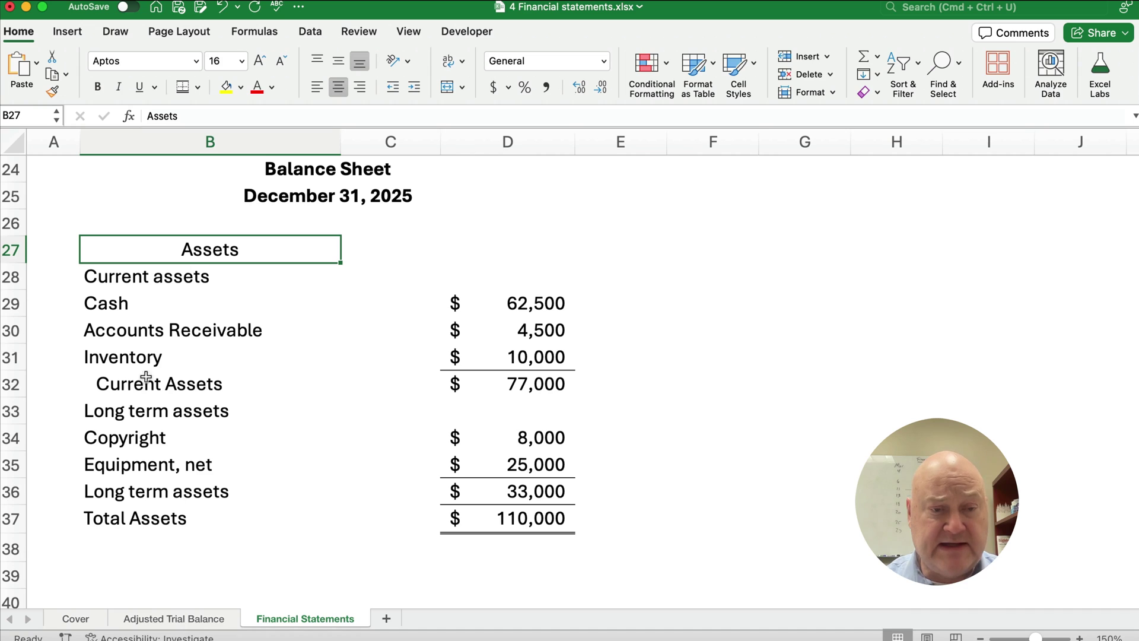
{"action": "left_click_drag", "start_coordinate": [123, 309], "coordinate": [501, 377]}
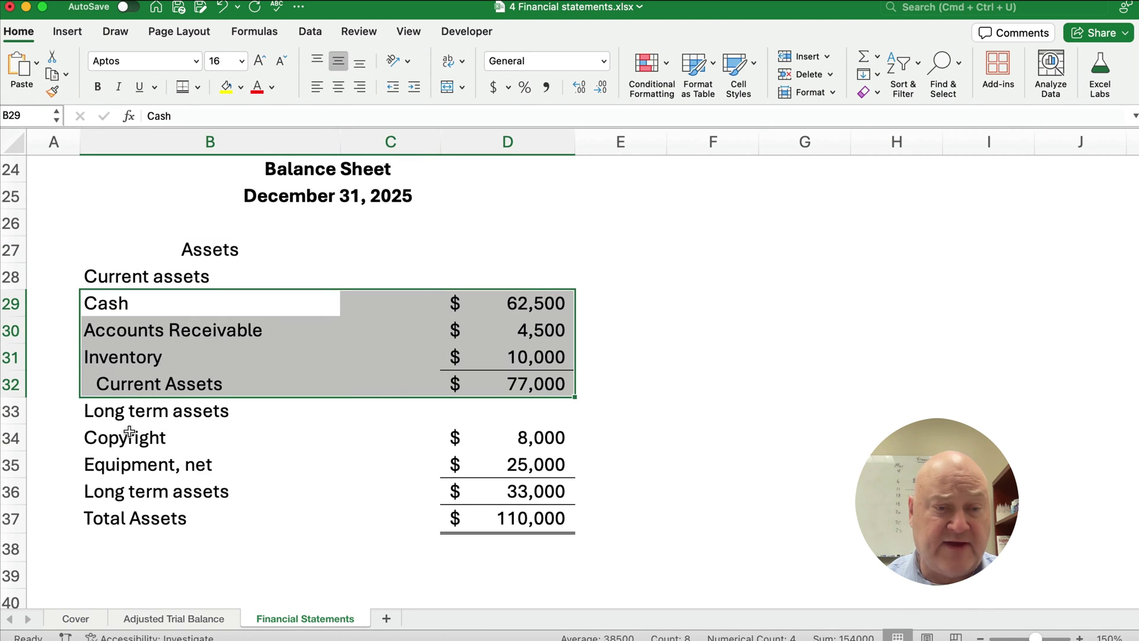
{"action": "left_click_drag", "start_coordinate": [128, 436], "coordinate": [585, 489]}
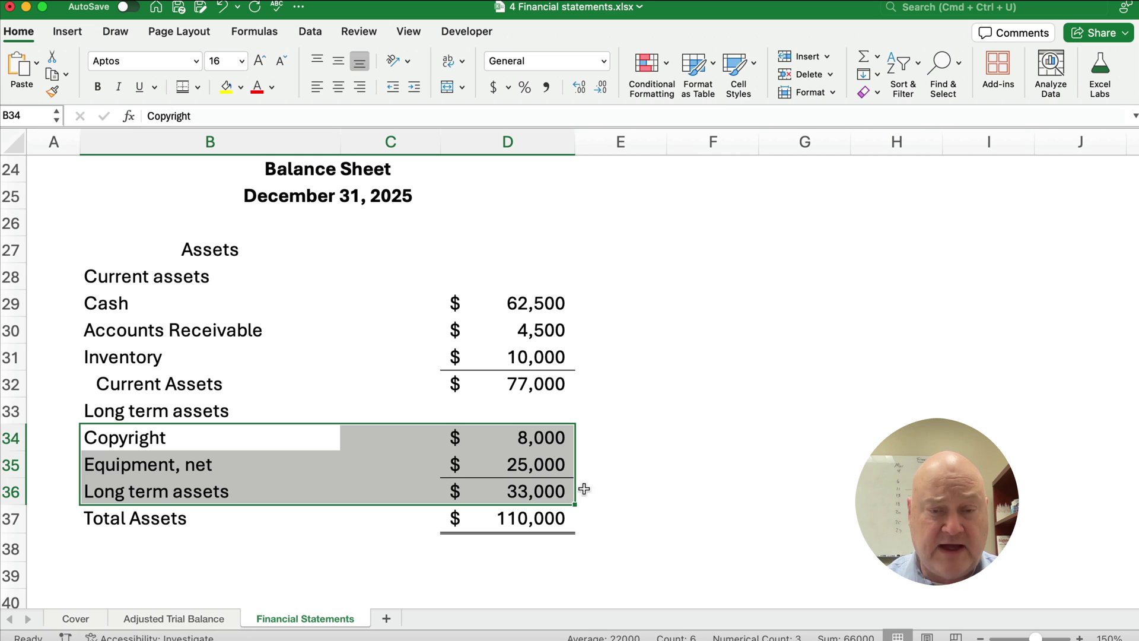
{"action": "left_click", "coordinate": [530, 520]}
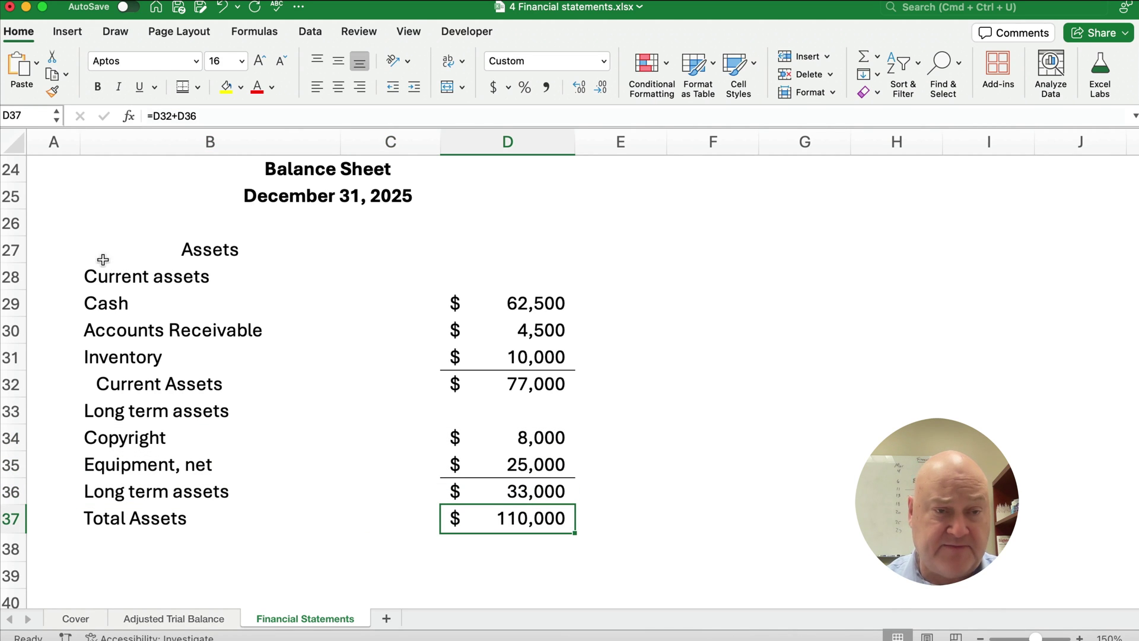
Copy the assets section B27:D37 and paste it below Total Assets, starting in B39
{"action": "left_click_drag", "start_coordinate": [102, 259], "coordinate": [489, 515]}
{"action": "key", "text": "super+c"}
{"action": "scroll", "coordinate": [279, 501], "scroll_direction": "down", "scroll_amount": 3}
{"action": "scroll", "coordinate": [279, 501], "scroll_direction": "down", "scroll_amount": 3}
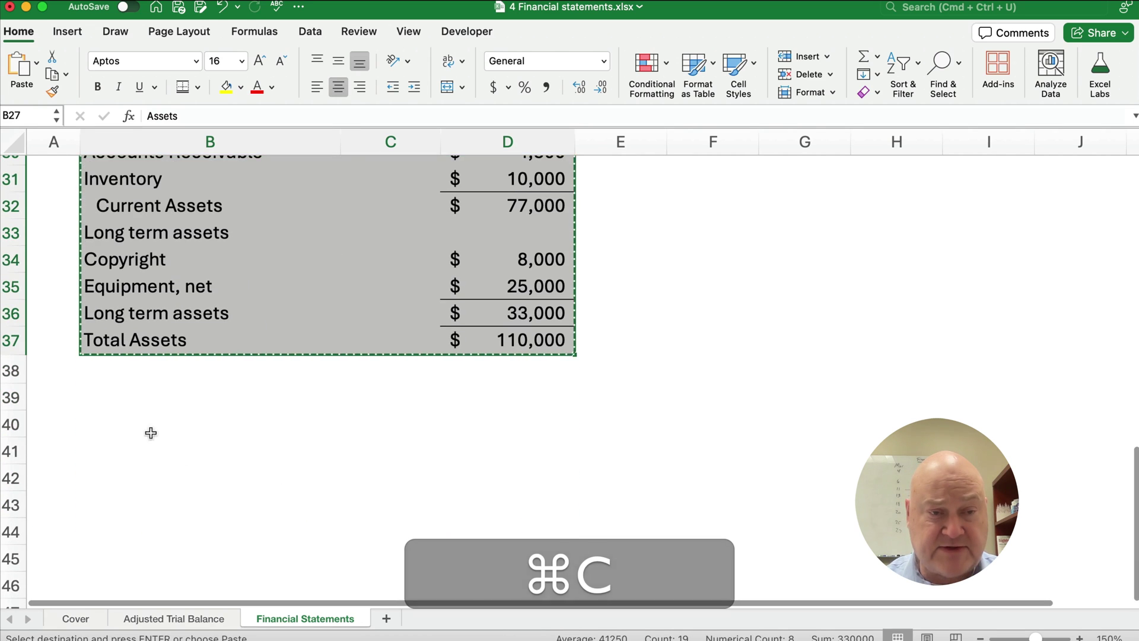
{"action": "left_click", "coordinate": [122, 416]}
{"action": "left_click", "coordinate": [128, 404]}
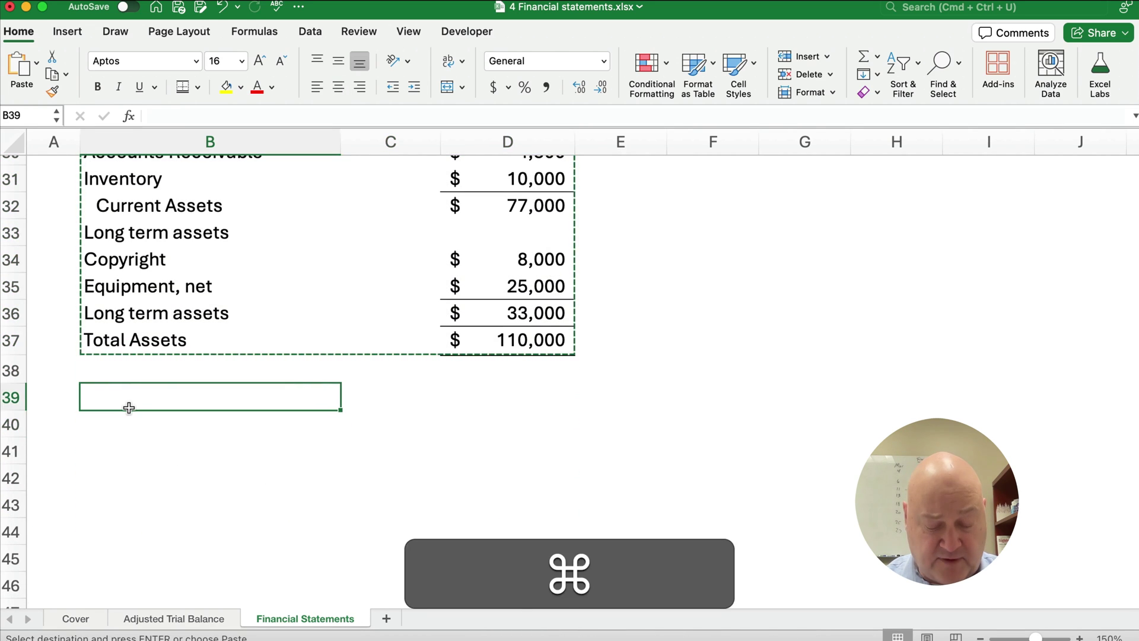
{"action": "key", "text": "super+v"}
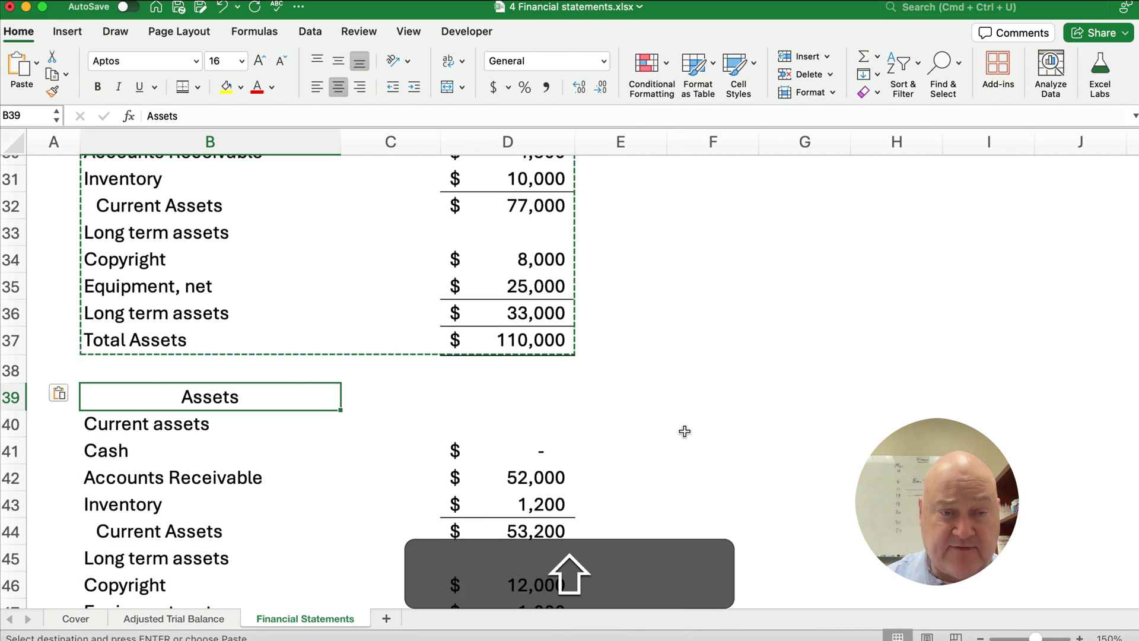
Change the pasted section's headings to "Liabilities" in B39 and "Current liabilities" in B40
{"action": "type", "text": "Liabilities"}
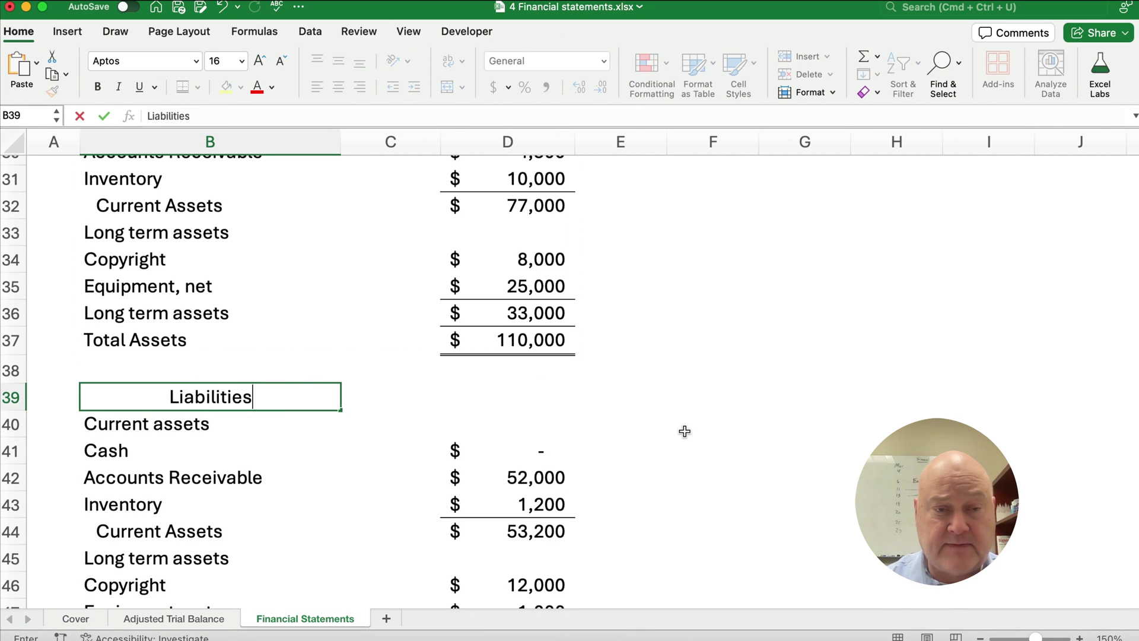
{"action": "key", "text": "Return"}
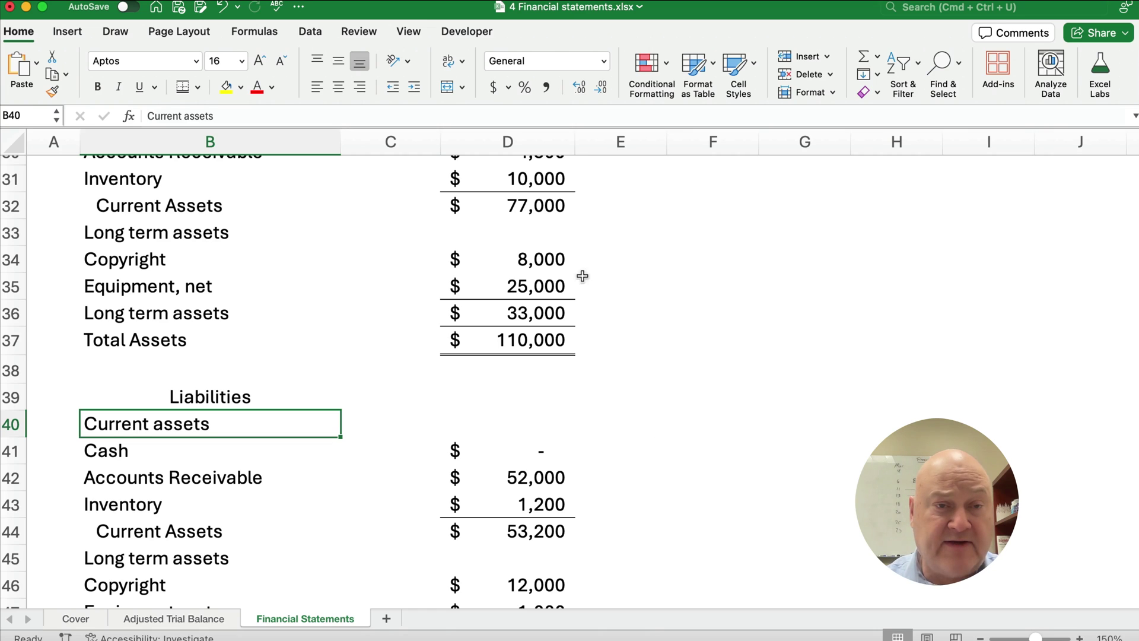
{"action": "double_click", "coordinate": [203, 119]}
{"action": "type", "text": "l"}
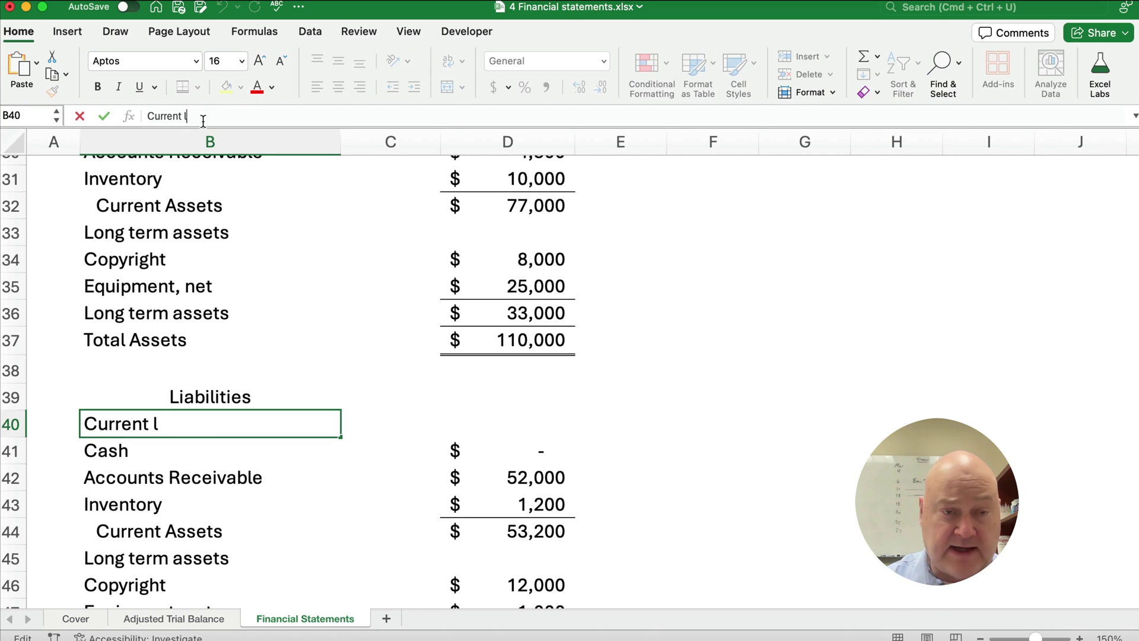
{"action": "type", "text": "iabilities"}
{"action": "key", "text": "Return"}
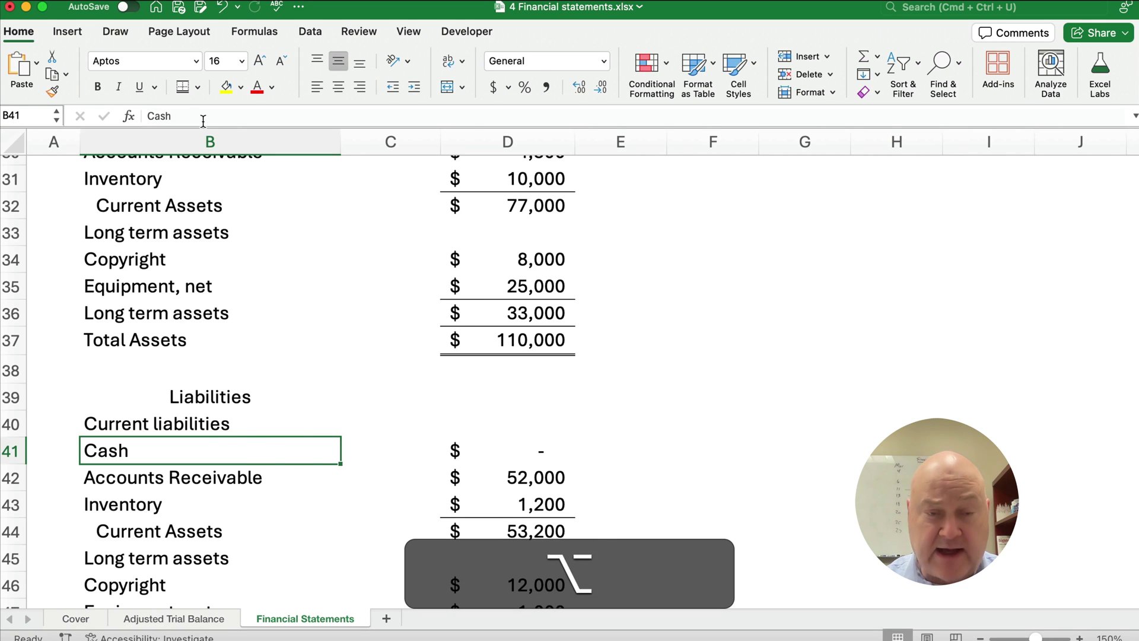
Using the current liability accounts on the Adjusted Trial Balance sheet, replace the labels in B41 and B42 with "Accounts payable" and "Income tax payable"
{"action": "key", "text": "alt+Left"}
{"action": "scroll", "coordinate": [154, 280], "scroll_direction": "down", "scroll_amount": 2}
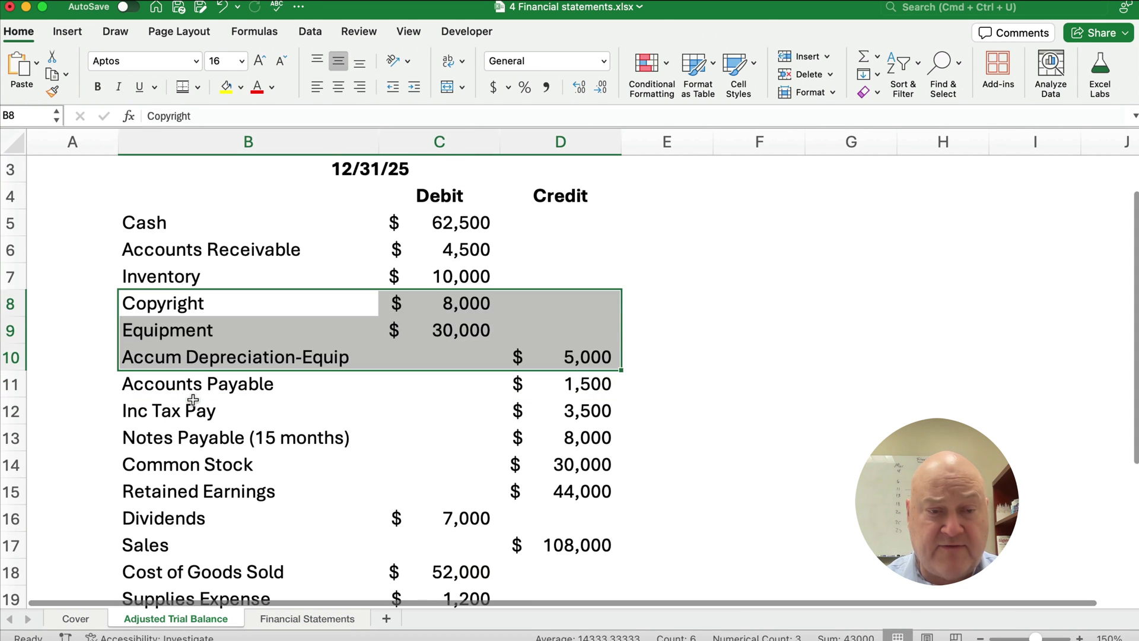
{"action": "left_click_drag", "start_coordinate": [159, 387], "coordinate": [525, 407]}
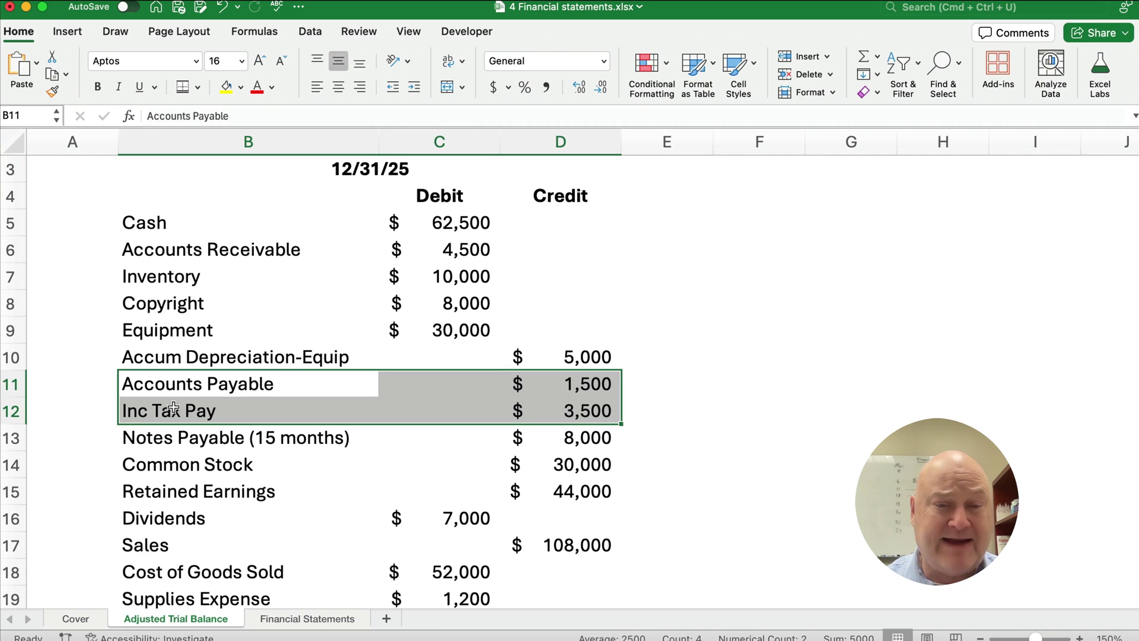
{"action": "key", "text": "alt+Right"}
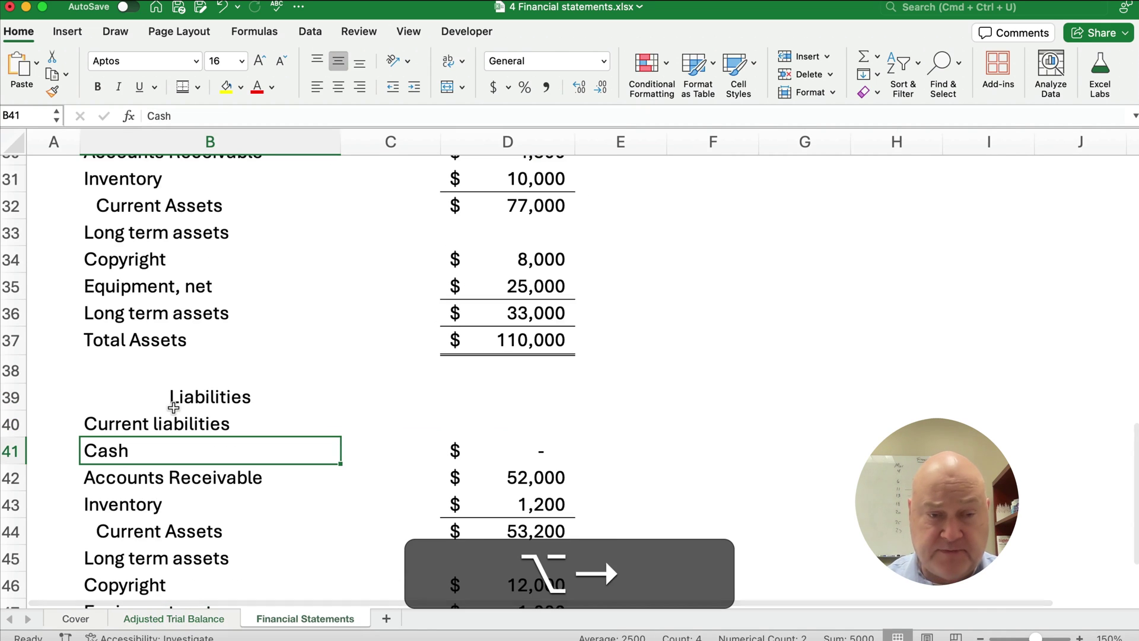
{"action": "type", "text": "Acc"}
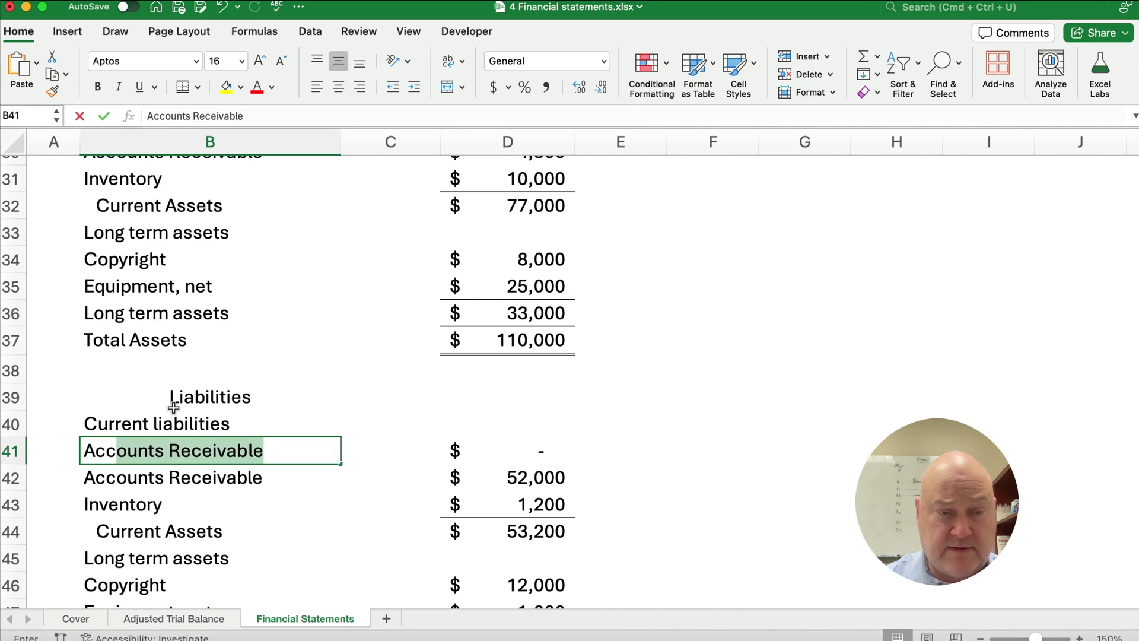
{"action": "type", "text": "ounts payable"}
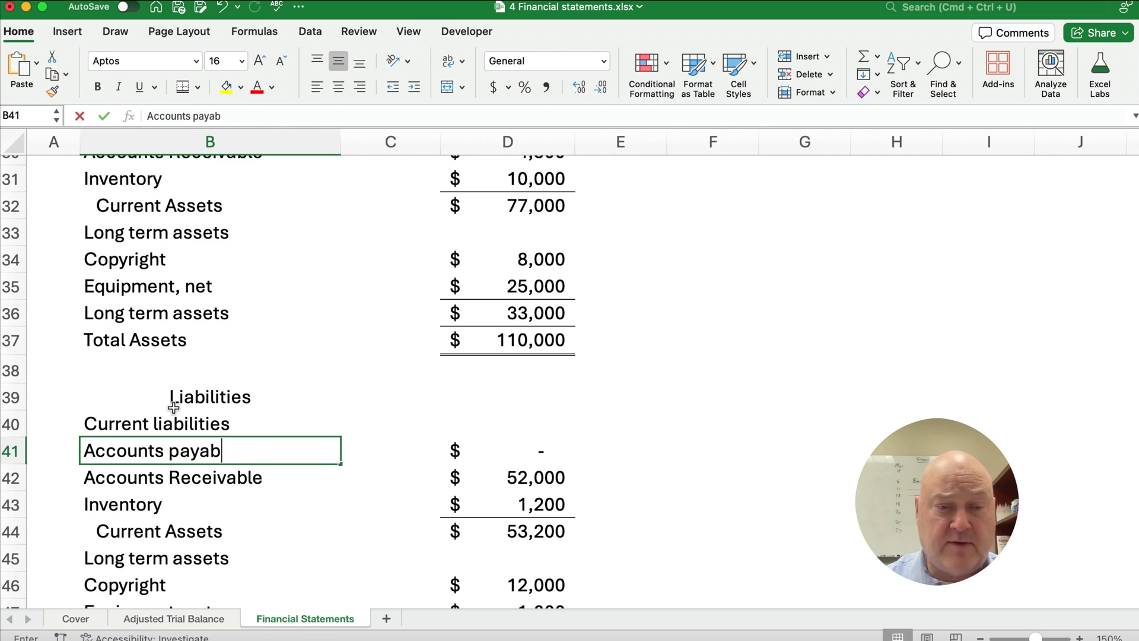
{"action": "key", "text": "Return"}
{"action": "type", "text": "Income "}
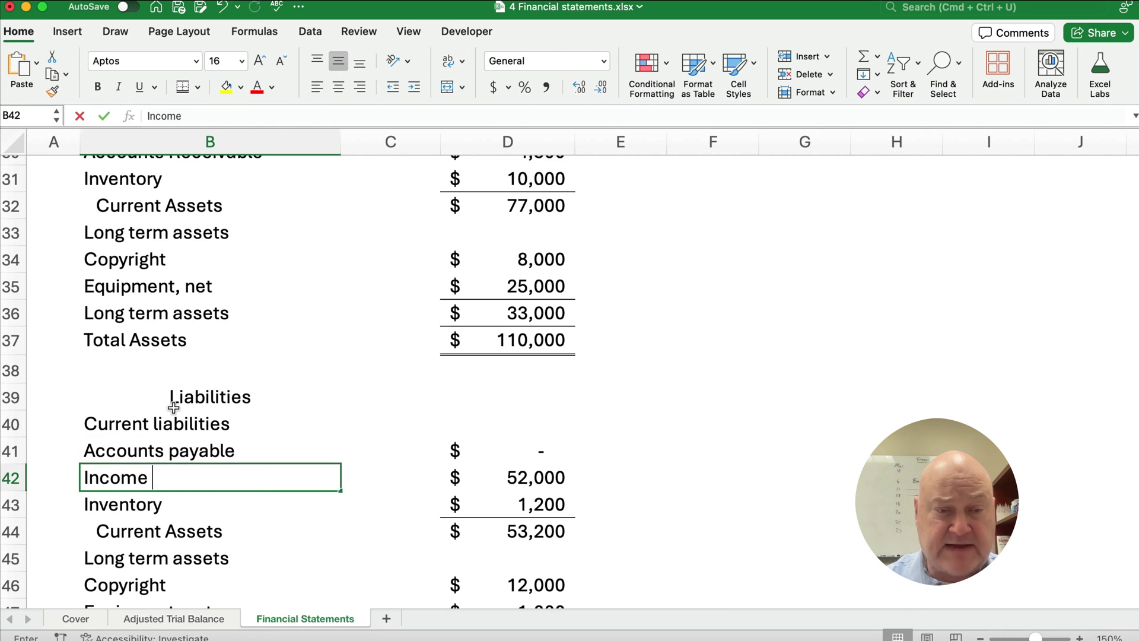
{"action": "type", "text": "tax payabl"}
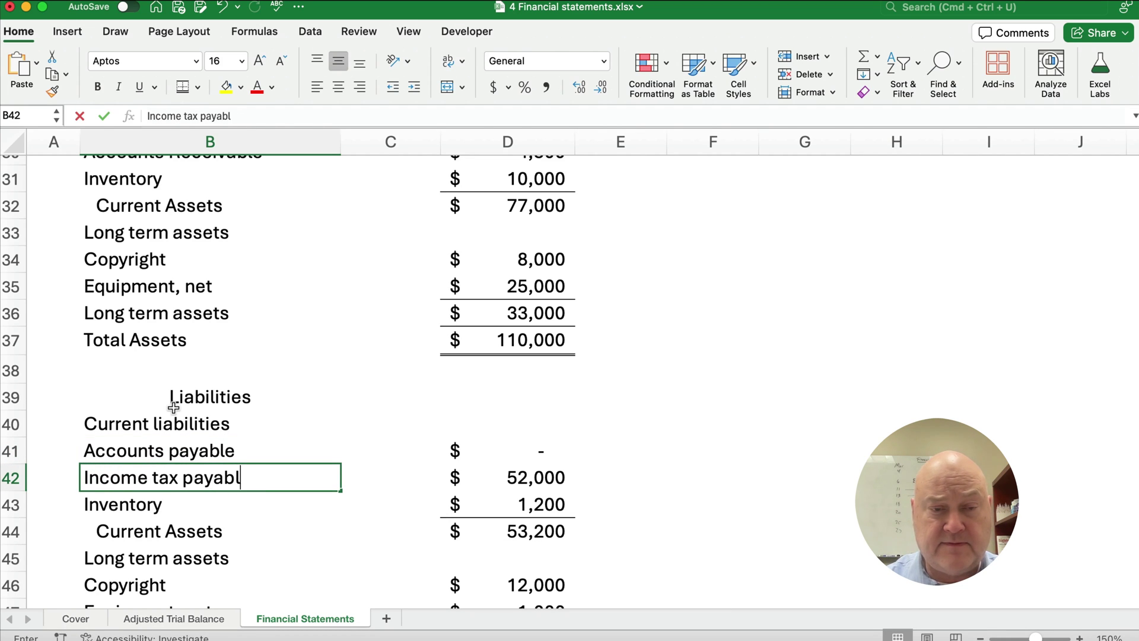
{"action": "type", "text": "e"}
{"action": "key", "text": "Return"}
Link the Accounts payable amount in D41 to the Accounts Payable credit with the formula ='Adjusted Trial Balance'!D11
{"action": "key", "text": "Up"}
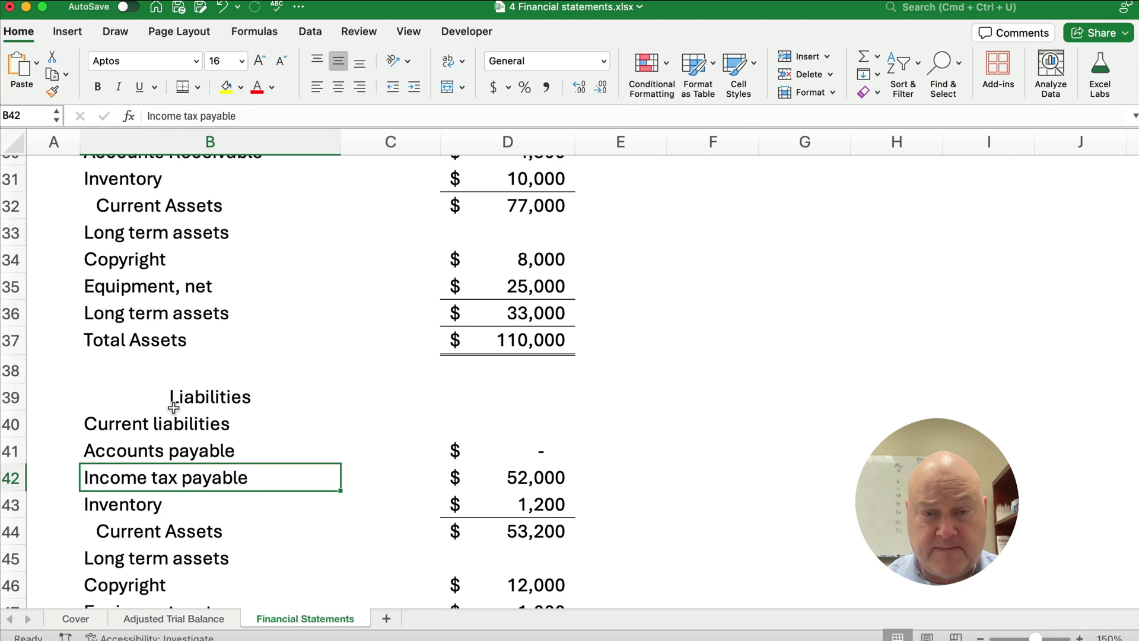
{"action": "key", "text": "Up"}
{"action": "key", "text": "Right"}
{"action": "key", "text": "Right"}
{"action": "type", "text": "="}
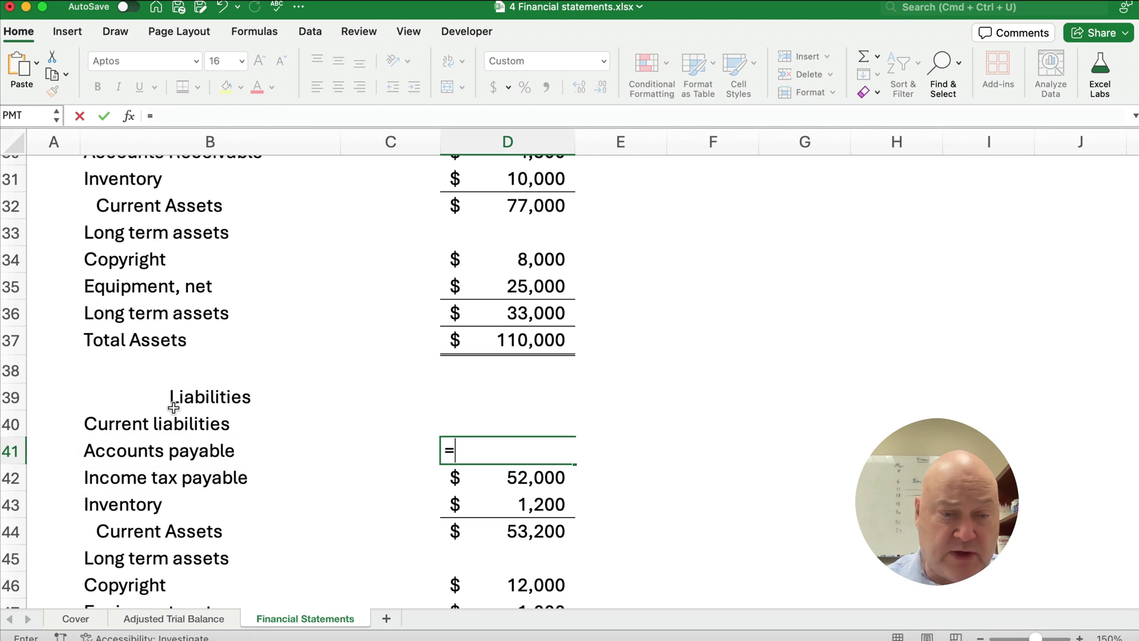
{"action": "left_click", "coordinate": [171, 619]}
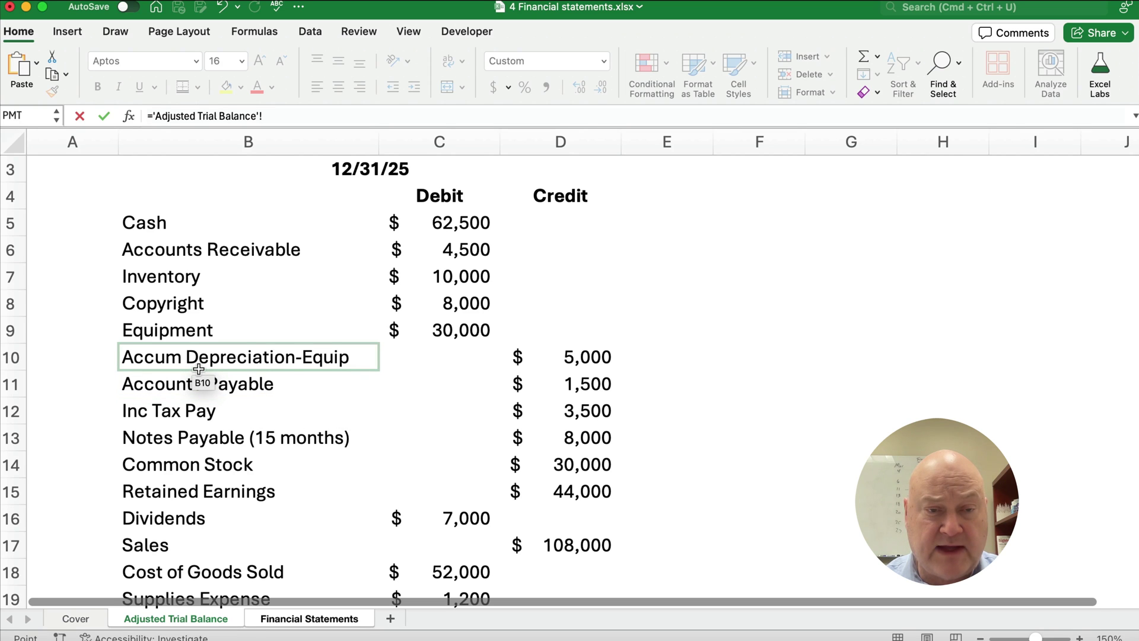
{"action": "left_click", "coordinate": [564, 393]}
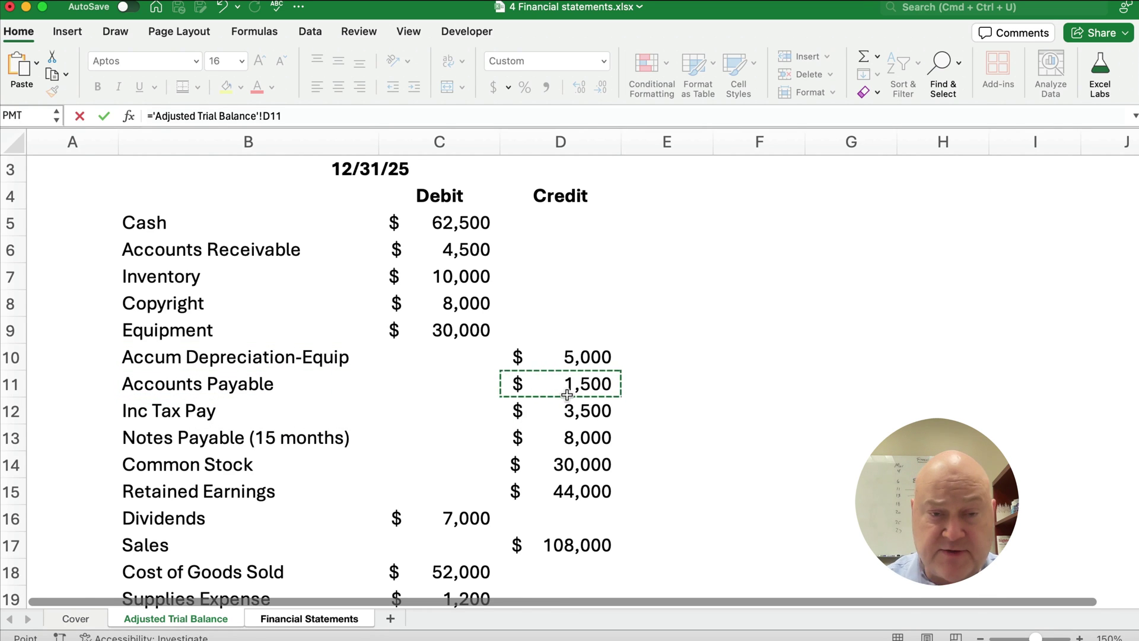
{"action": "key", "text": "Escape"}
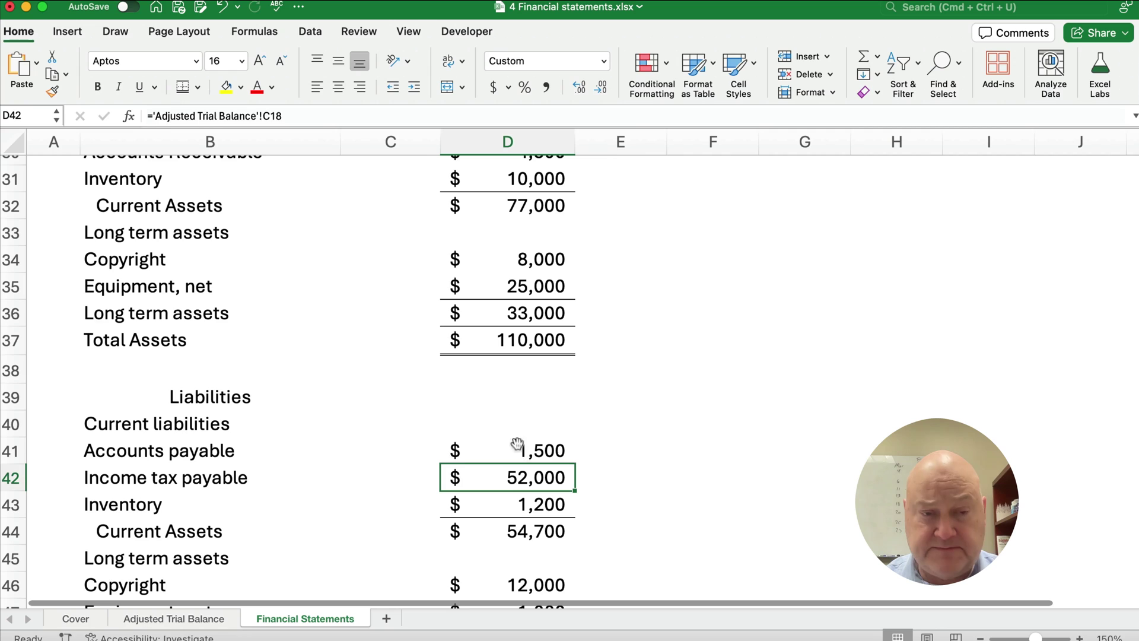
Fill the Accounts payable formula from D41 down to the Income tax payable amount in D42
{"action": "left_click", "coordinate": [507, 428]}
{"action": "left_click", "coordinate": [519, 450]}
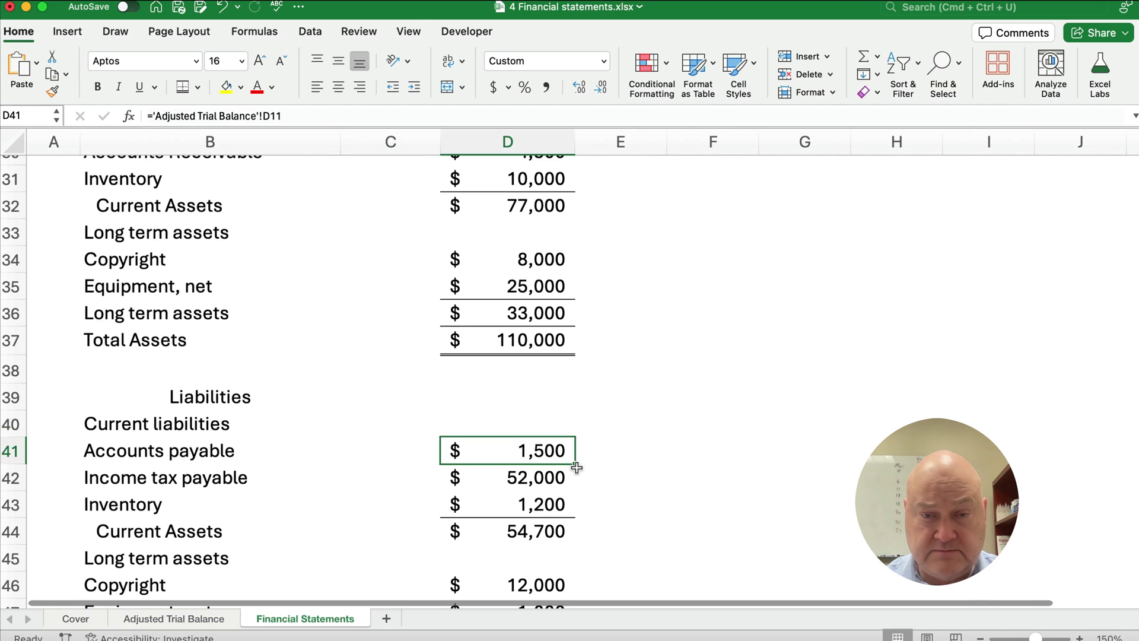
{"action": "left_click_drag", "start_coordinate": [577, 463], "coordinate": [577, 478]}
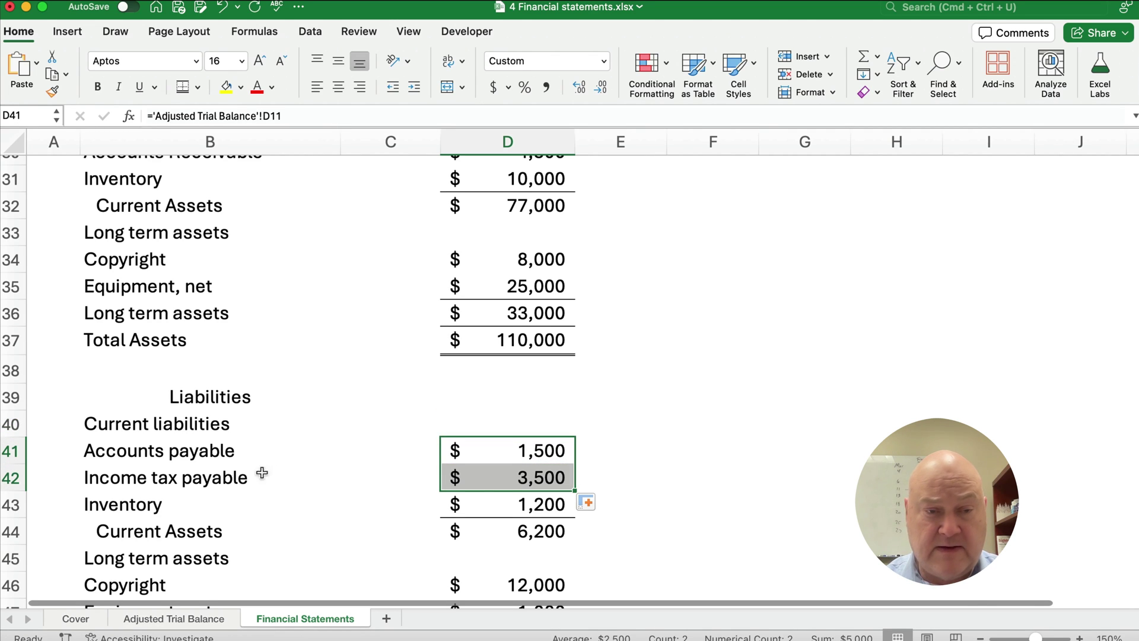
Delete the pasted Inventory row 43 and rename the Current Assets subtotal that moves into B43 as "Current Liabilities"
{"action": "left_click", "coordinate": [18, 500]}
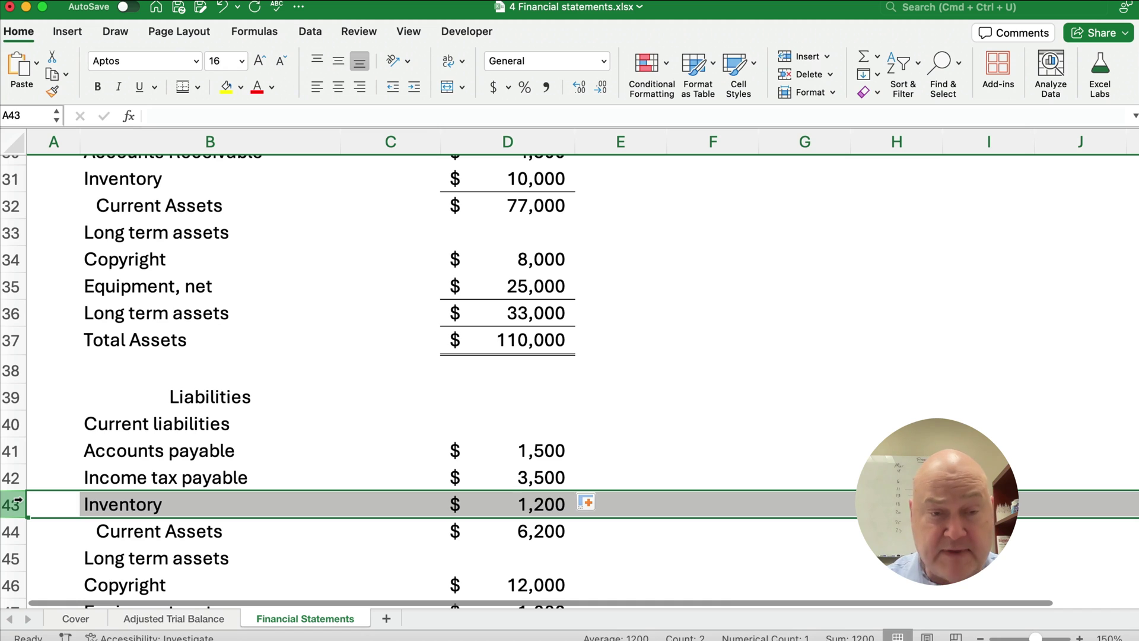
{"action": "key", "text": "super+minus"}
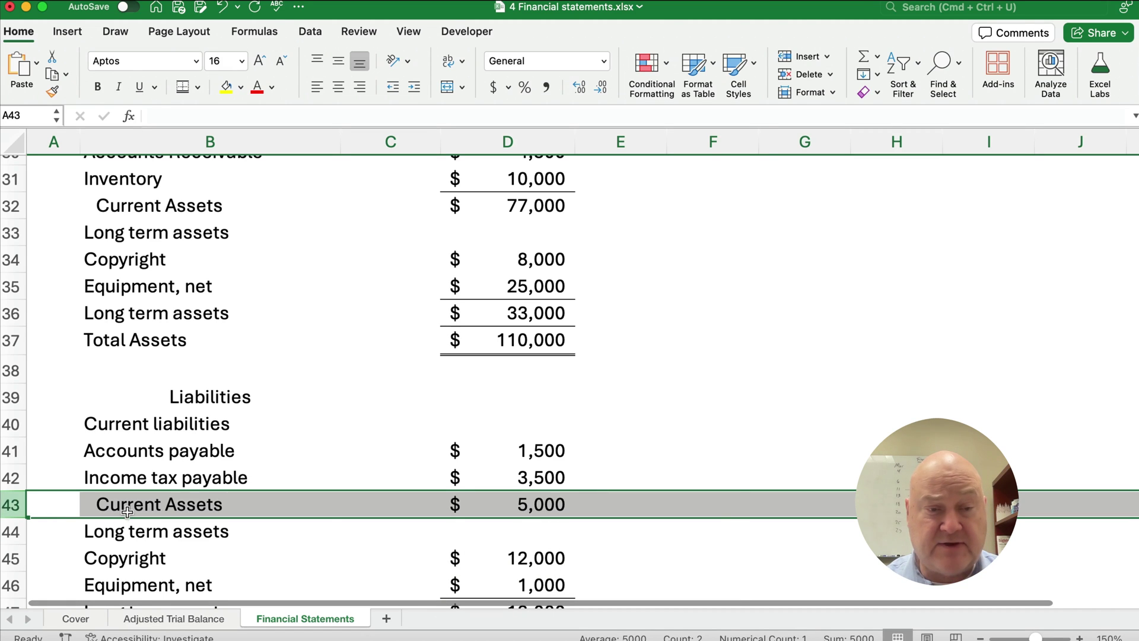
{"action": "left_click", "coordinate": [127, 510]}
{"action": "double_click", "coordinate": [200, 116]}
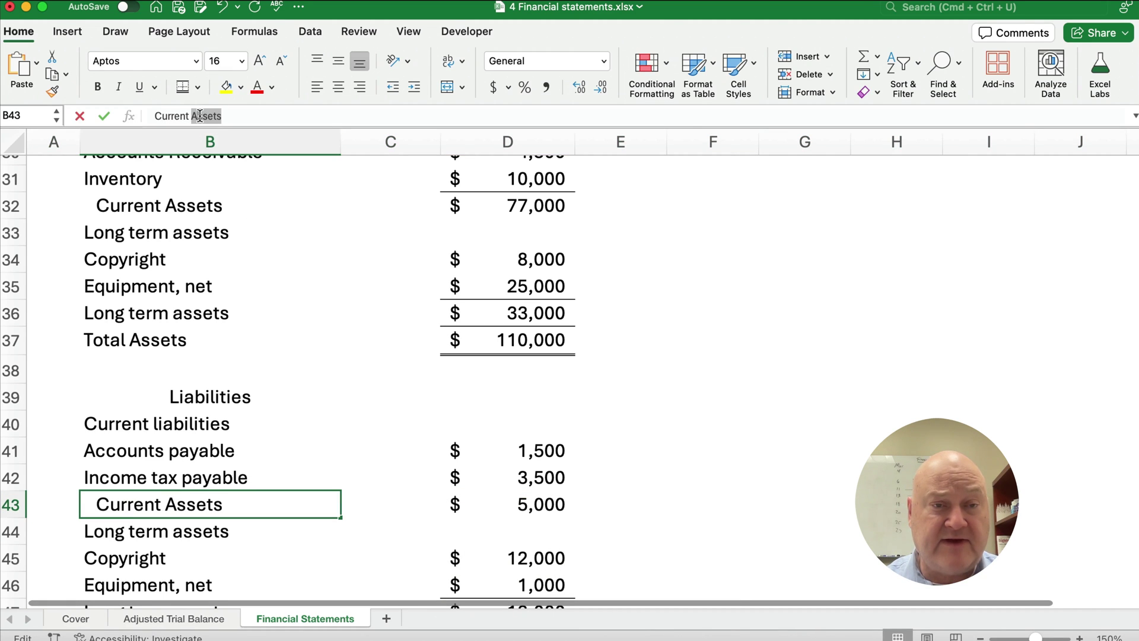
{"action": "type", "text": "Li"}
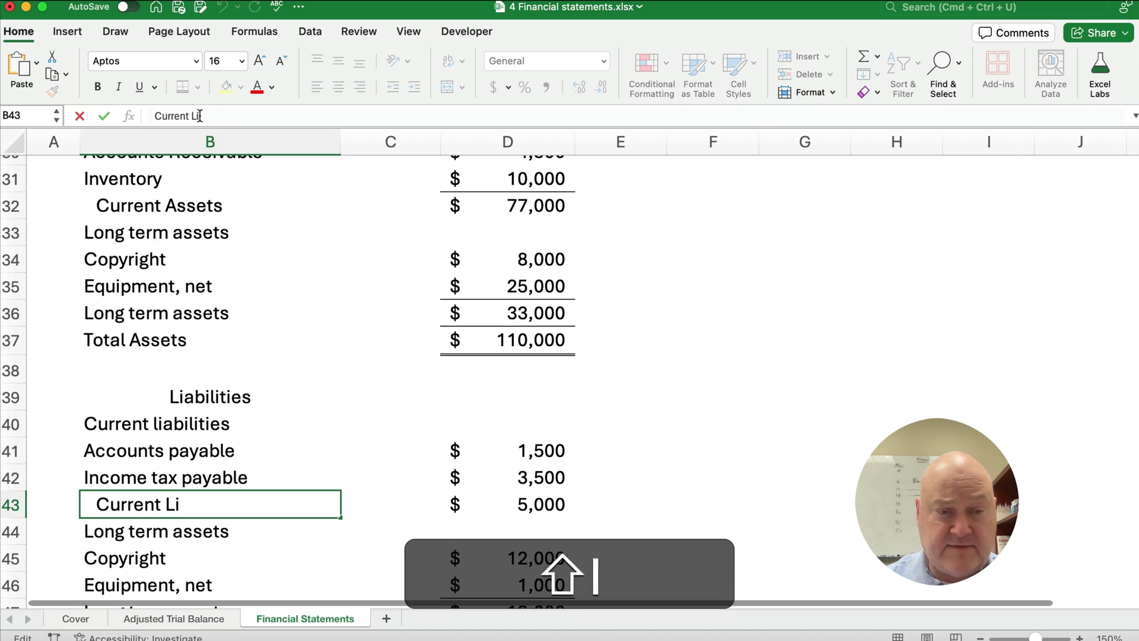
{"action": "type", "text": "abilitie"}
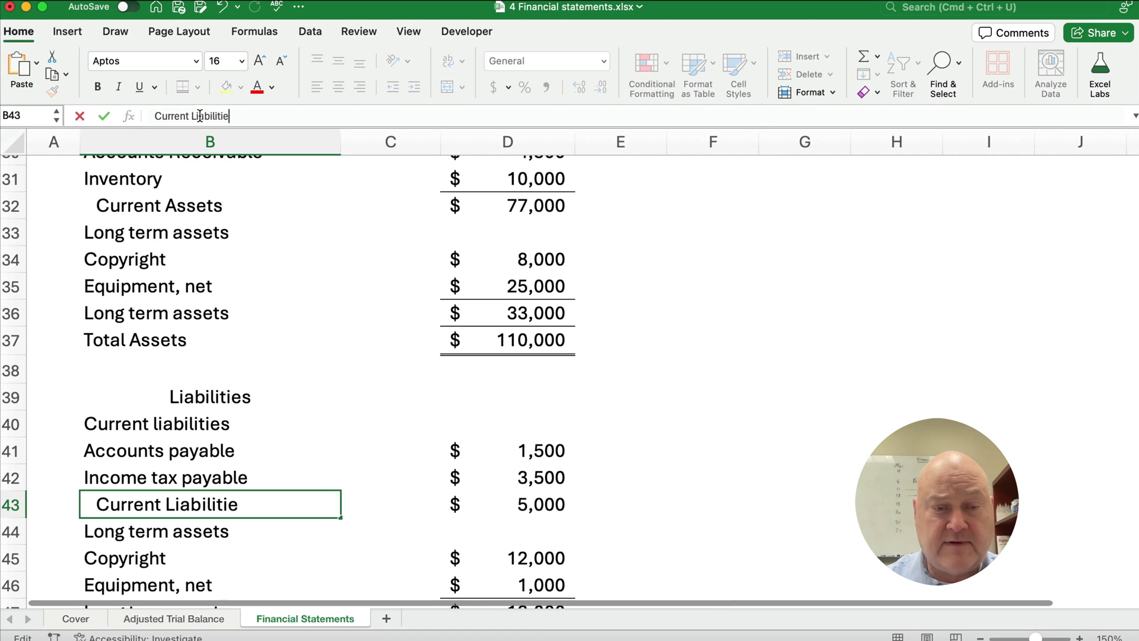
{"action": "type", "text": "s"}
{"action": "key", "text": "Return"}
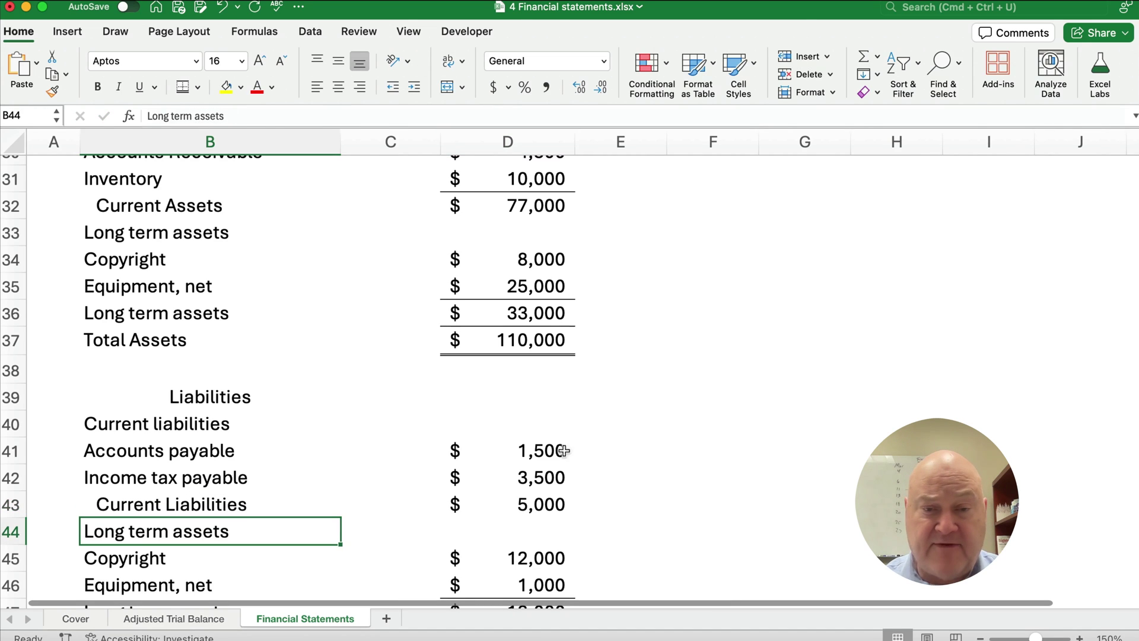
Add a single bottom border beneath the Income tax payable amount in D42
{"action": "left_click", "coordinate": [528, 451]}
{"action": "left_click", "coordinate": [520, 480]}
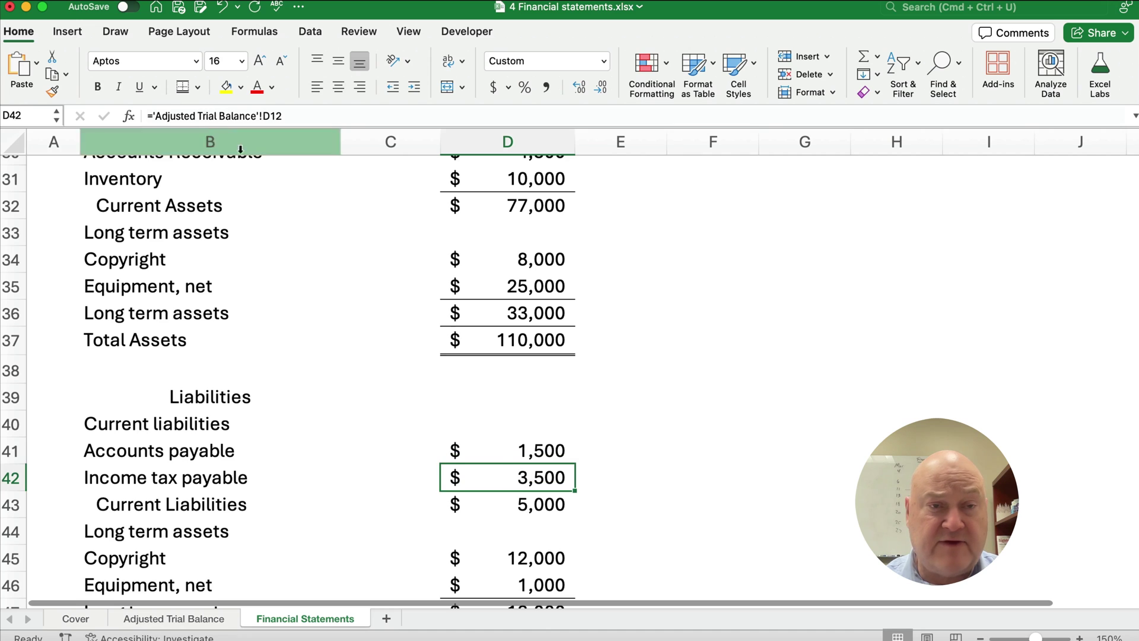
{"action": "left_click", "coordinate": [198, 88]}
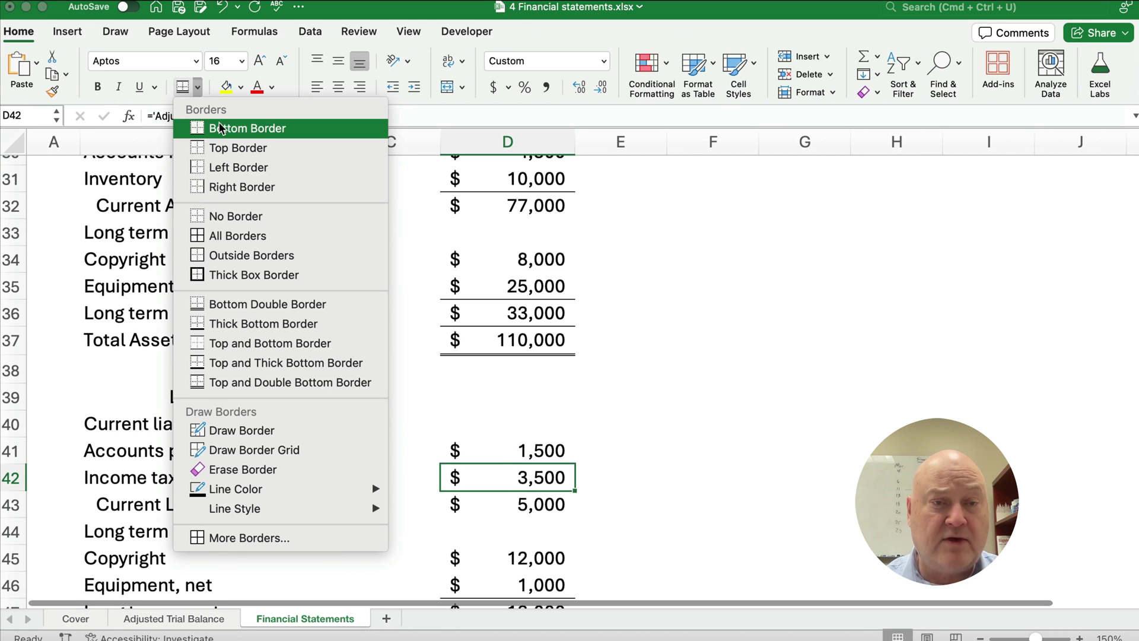
{"action": "left_click", "coordinate": [238, 128]}
{"action": "left_click", "coordinate": [711, 505]}
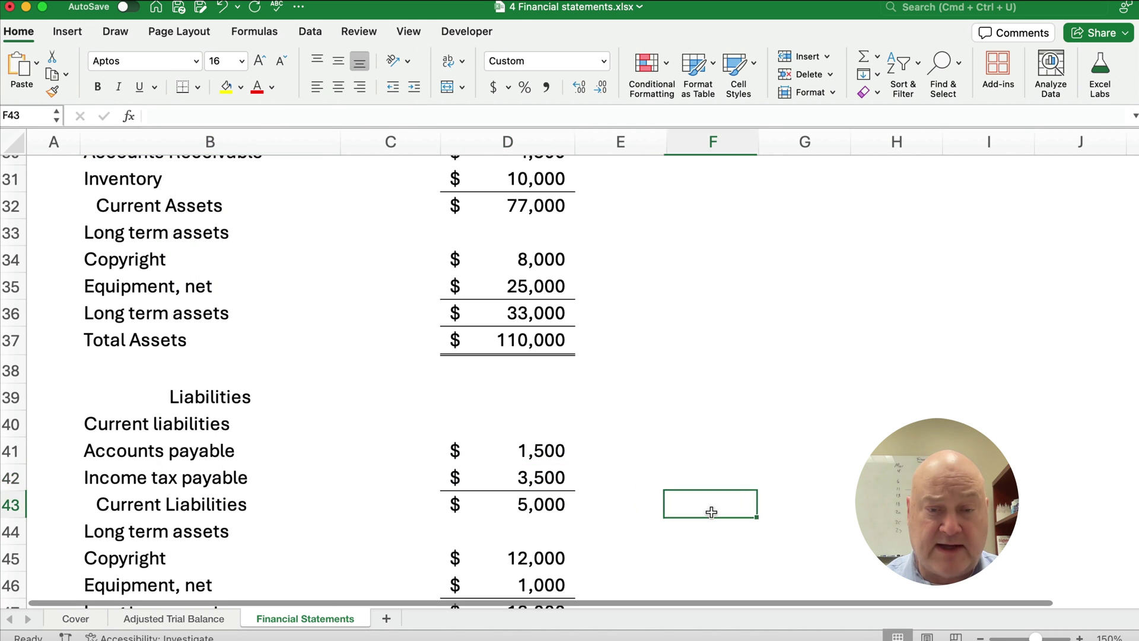
Rename the pasted "Long term assets" heading in B44 as "Long term liabilities"
{"action": "left_click", "coordinate": [515, 502]}
{"action": "scroll", "coordinate": [274, 471], "scroll_direction": "down", "scroll_amount": 1}
{"action": "scroll", "coordinate": [274, 472], "scroll_direction": "down", "scroll_amount": 3}
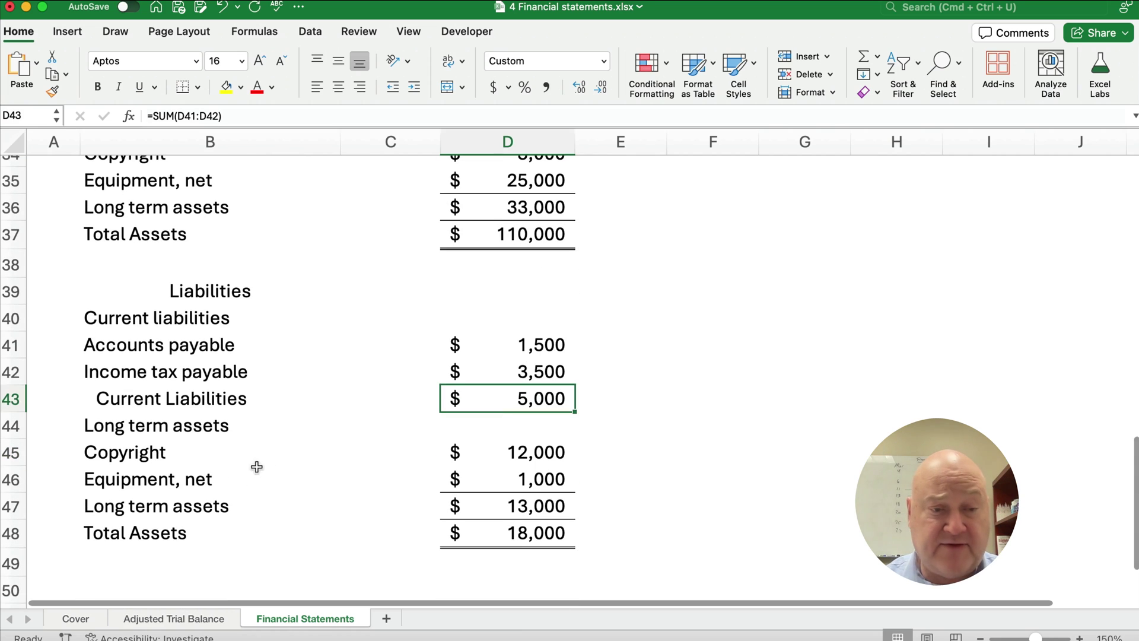
{"action": "left_click", "coordinate": [245, 427]}
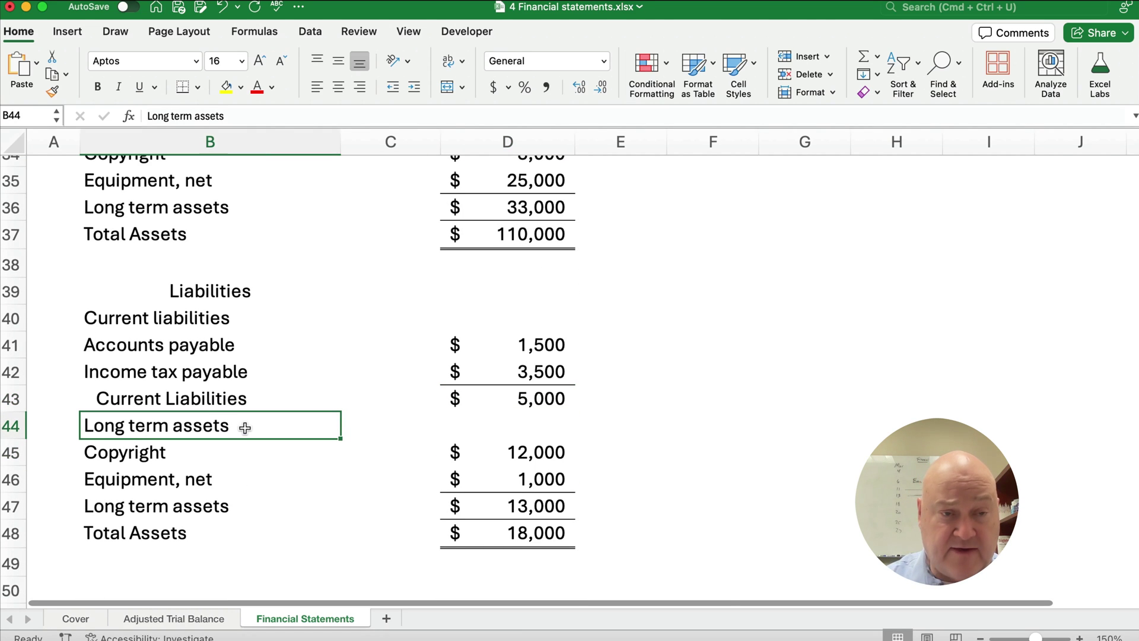
{"action": "double_click", "coordinate": [245, 428]}
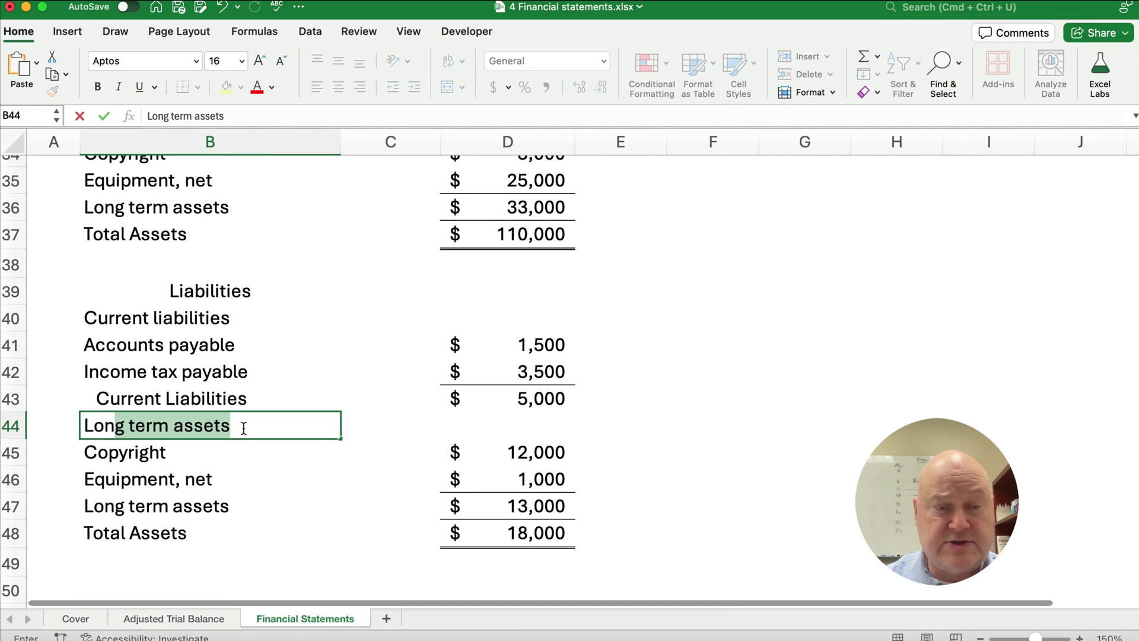
{"action": "key", "text": "shift+Right"}
{"action": "key", "text": "shift+Right"}
{"action": "key", "text": "shift+Right"}
{"action": "key", "text": "shift+Right"}
{"action": "type", "text": "lia"}
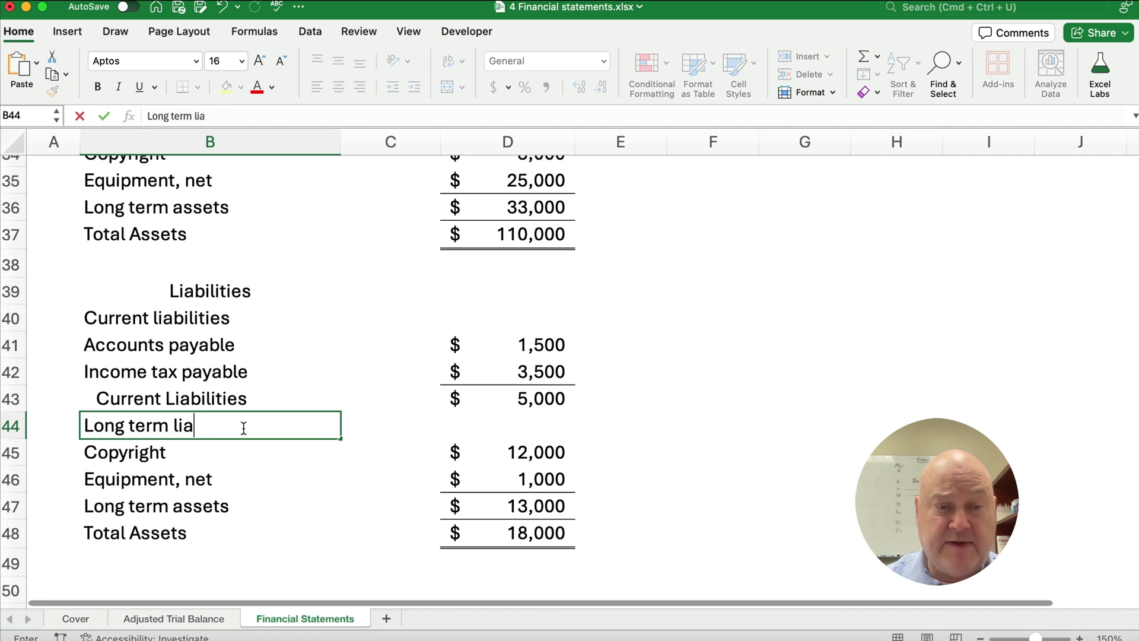
{"action": "type", "text": "bilities"}
{"action": "key", "text": "Return"}
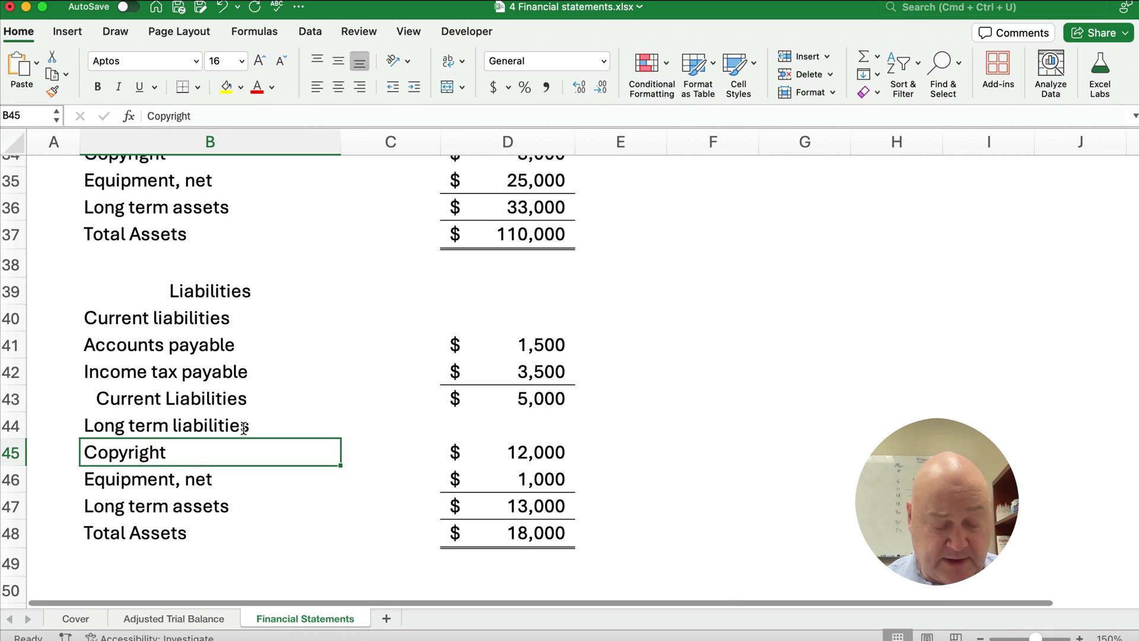
Check the Notes Payable account in the adjusted trial balance and replace the Copyright label in B45 with "Notes payable"
{"action": "key", "text": "alt+Left"}
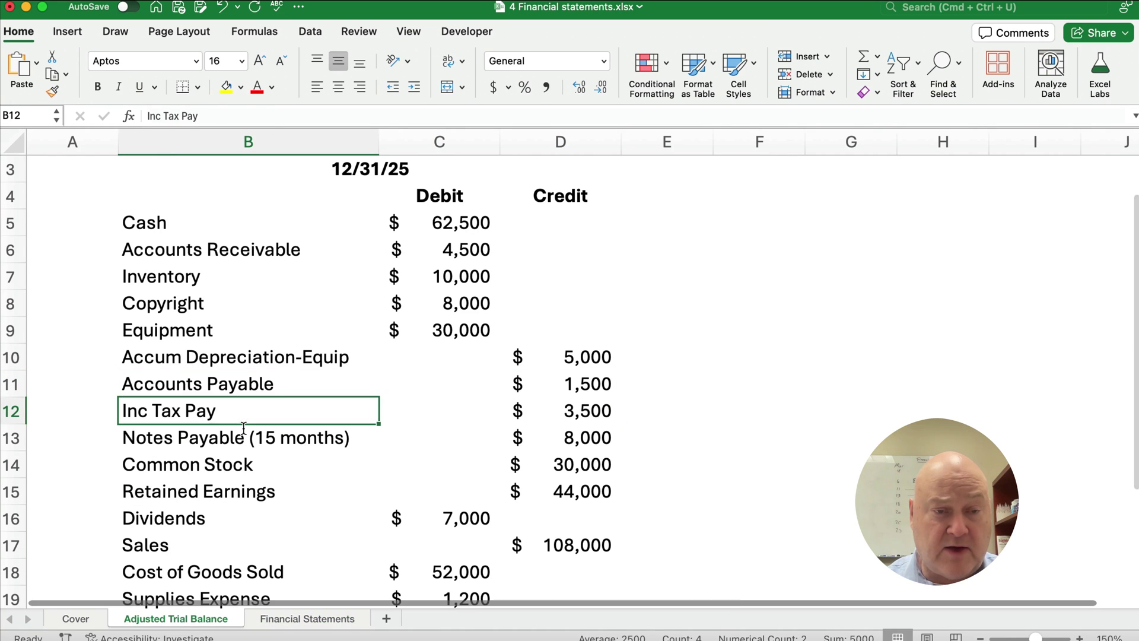
{"action": "left_click", "coordinate": [243, 427]}
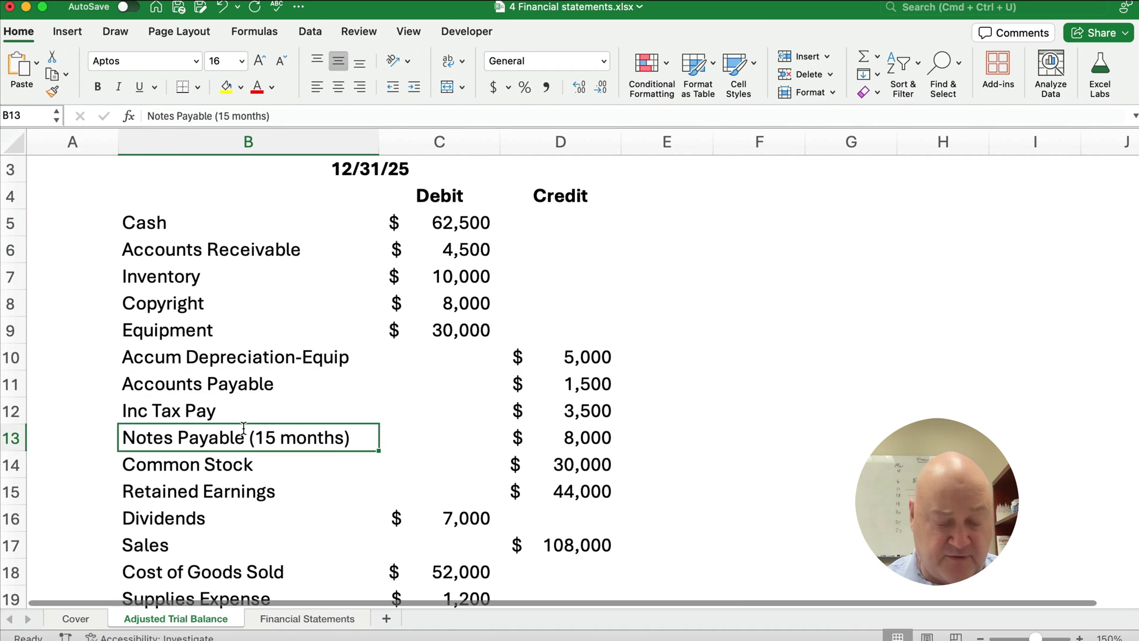
{"action": "key", "text": "alt+Right"}
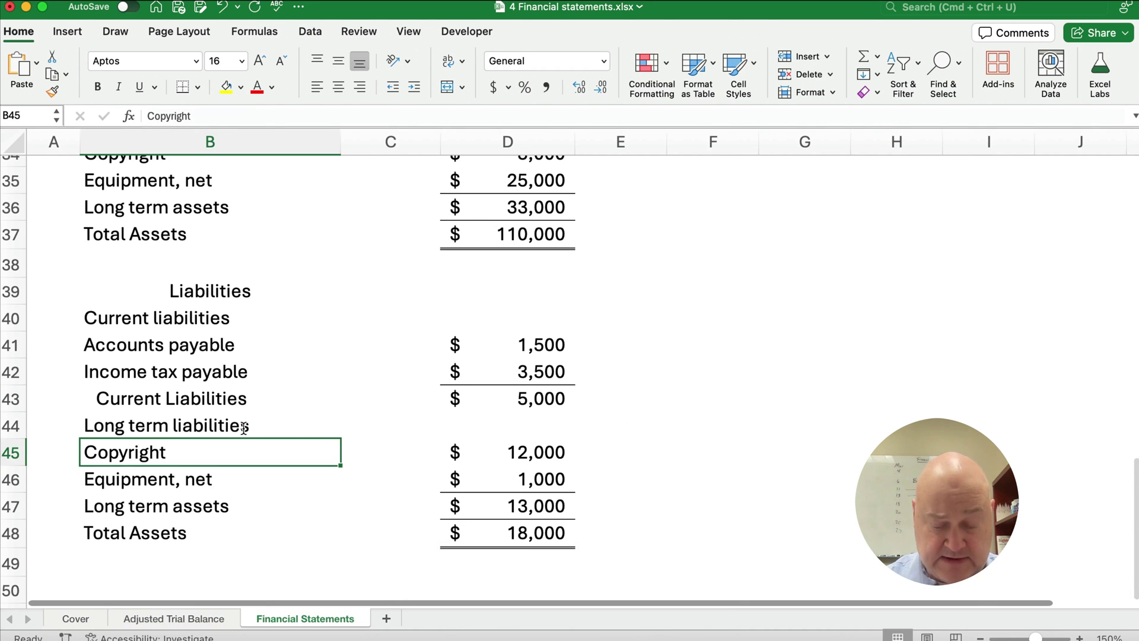
{"action": "type", "text": "No"}
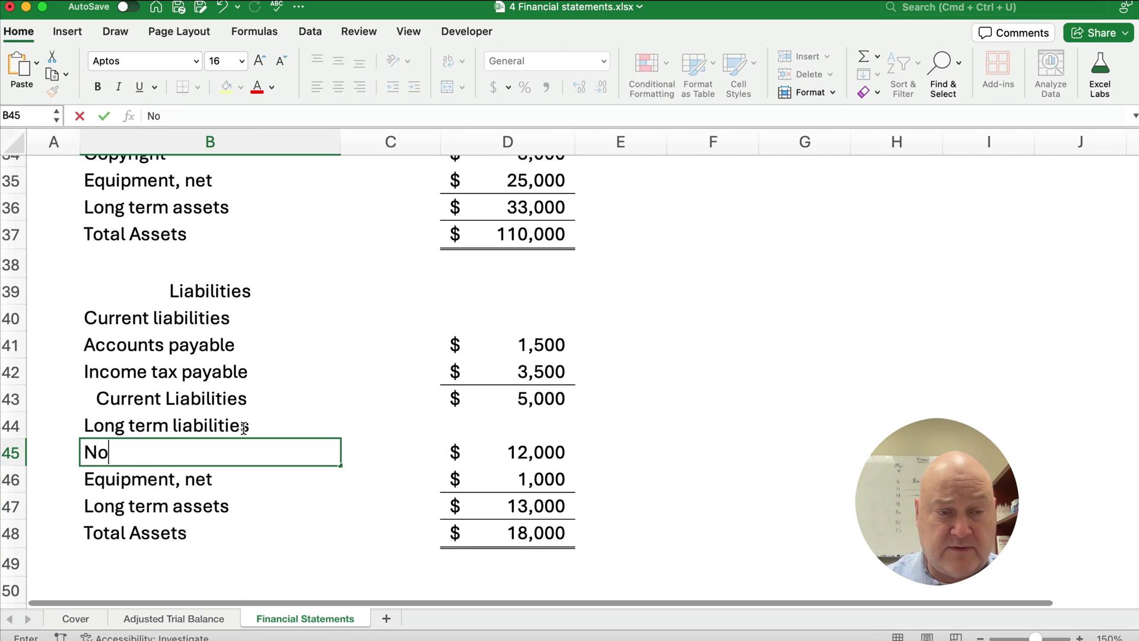
{"action": "type", "text": "pes payable"}
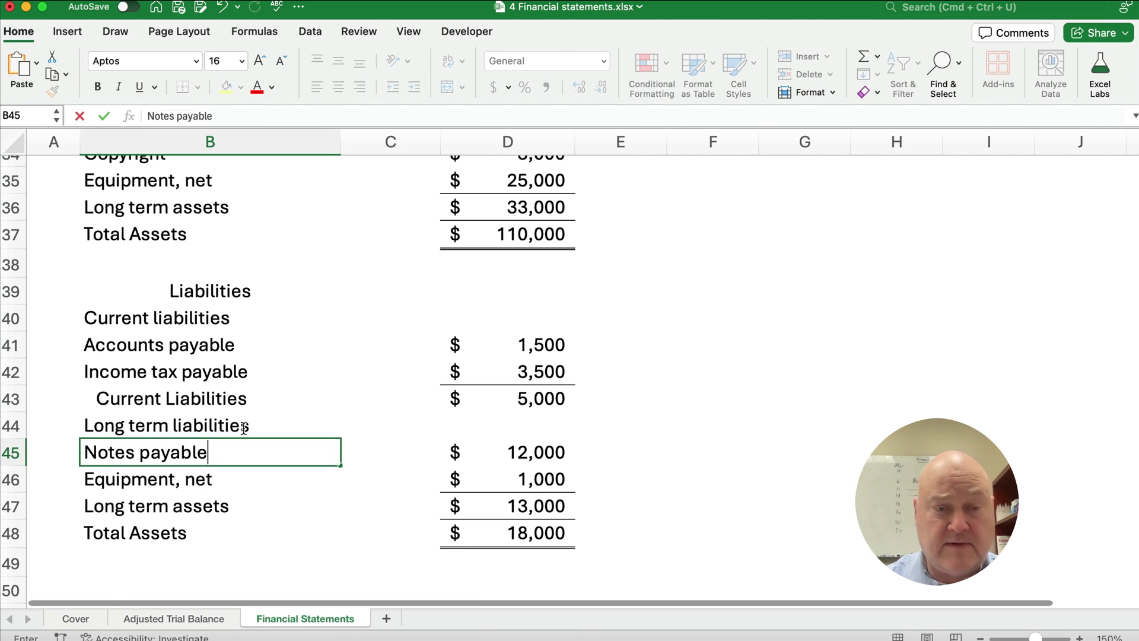
{"action": "key", "text": "Return"}
Link the Notes payable amount in D45 to the Notes Payable credit with the formula ='Adjusted Trial Balance'!D13
{"action": "key", "text": "Up"}
{"action": "key", "text": "Right"}
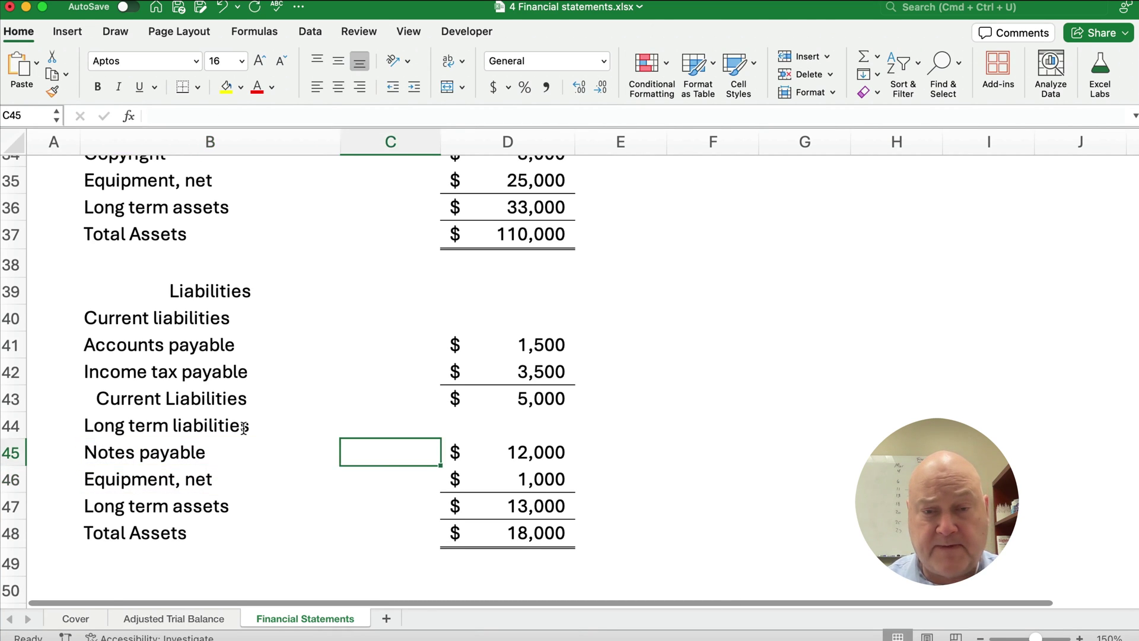
{"action": "key", "text": "Right"}
{"action": "type", "text": "="}
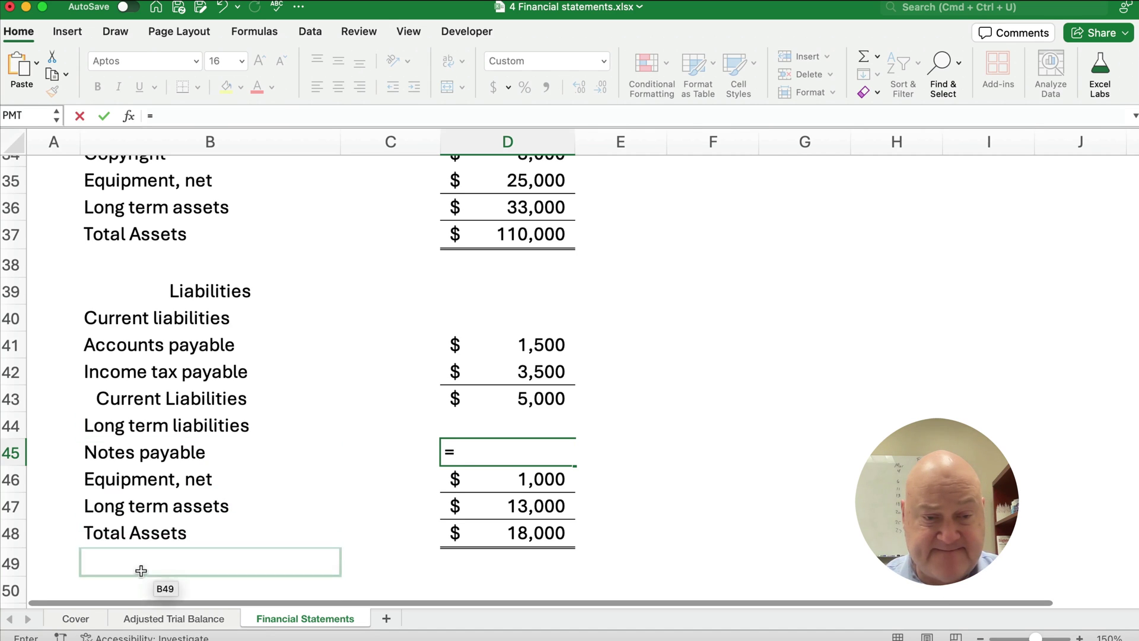
{"action": "left_click", "coordinate": [150, 620]}
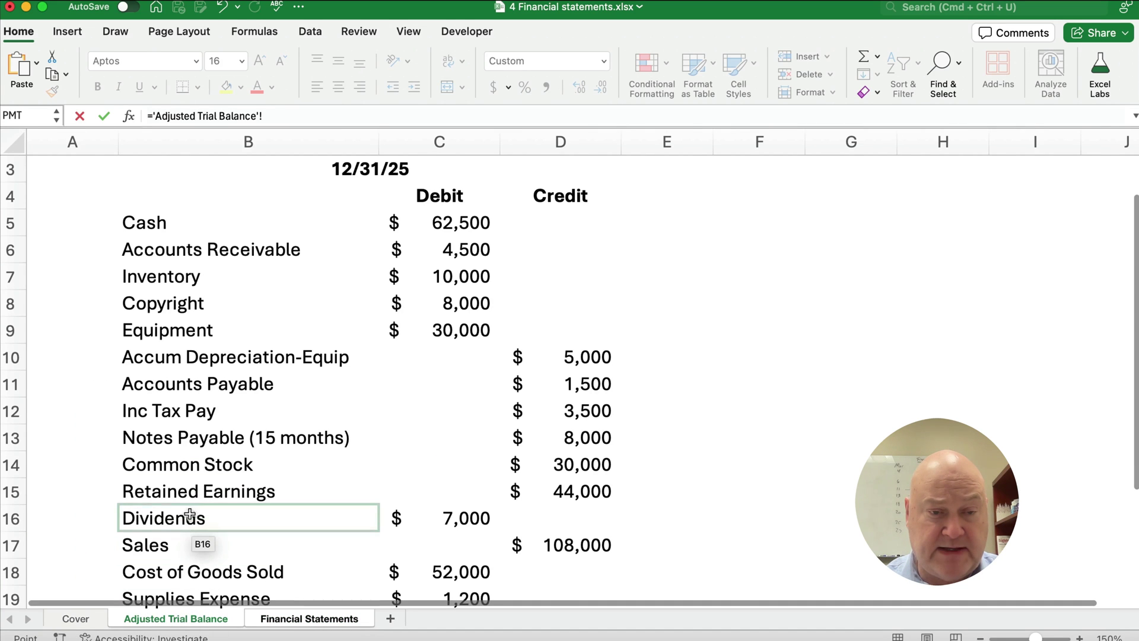
{"action": "left_click", "coordinate": [589, 439]}
{"action": "key", "text": "Return"}
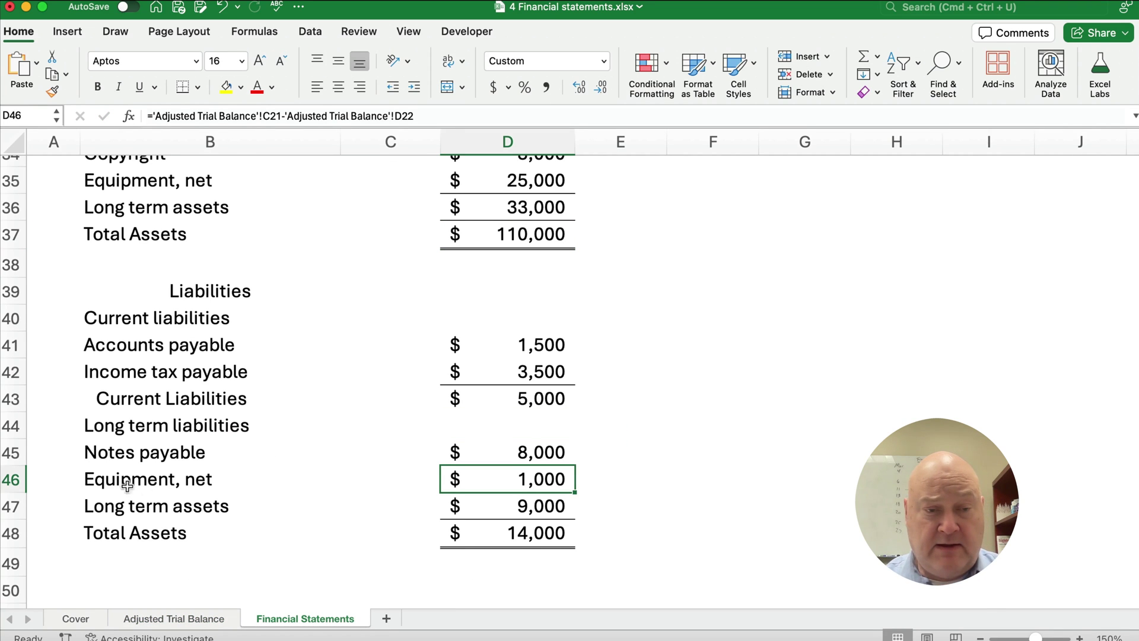
Insert three blank rows above the pasted Equipment, net row 46 and enter the subtotal label "Long term liabilities" in B46
{"action": "left_click", "coordinate": [12, 480]}
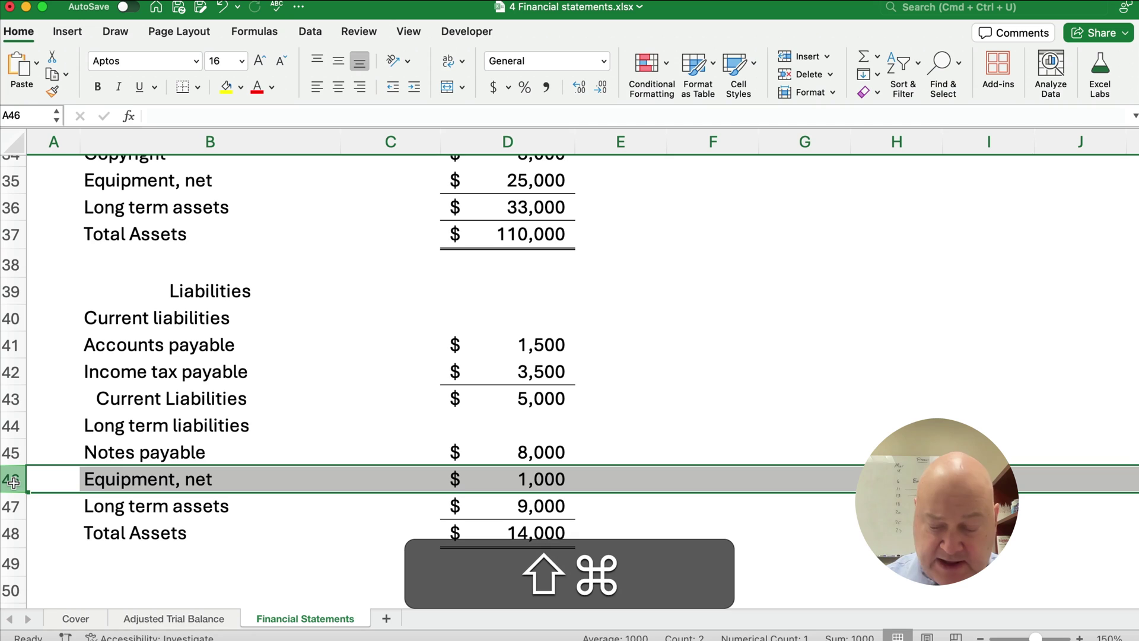
{"action": "key", "text": "super+shift+equal"}
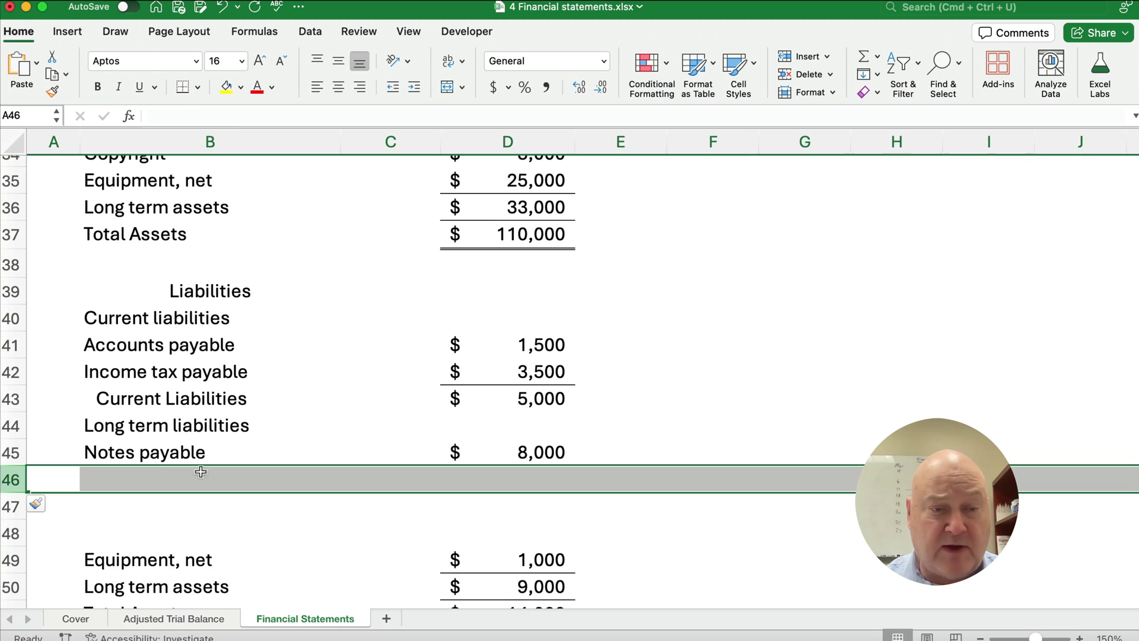
{"action": "left_click", "coordinate": [163, 473]}
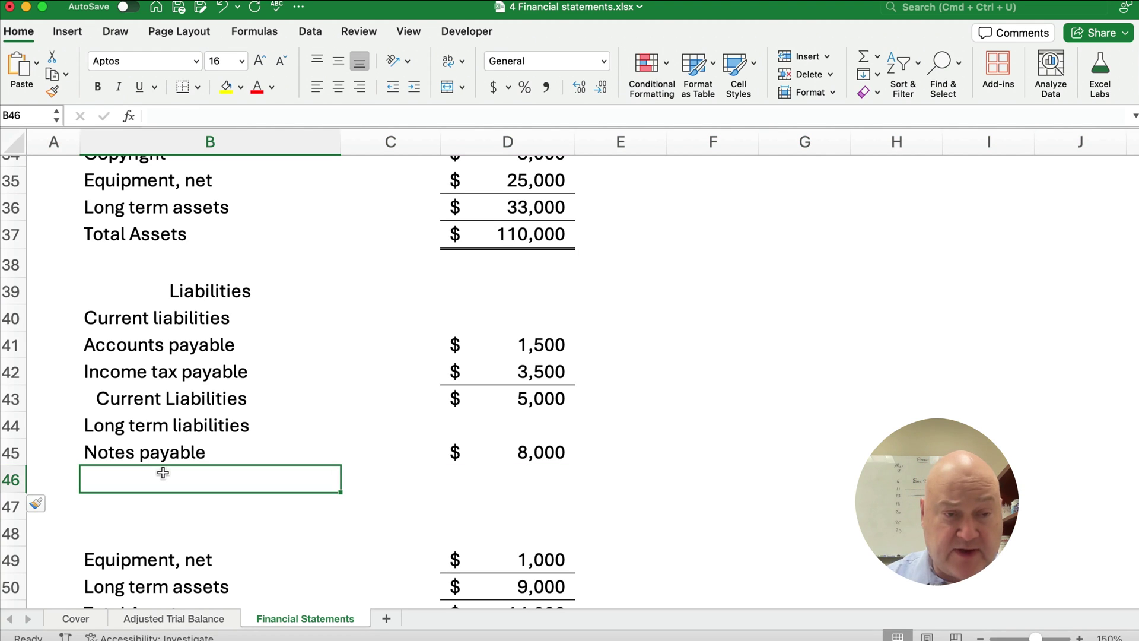
{"action": "type", "text": "L"}
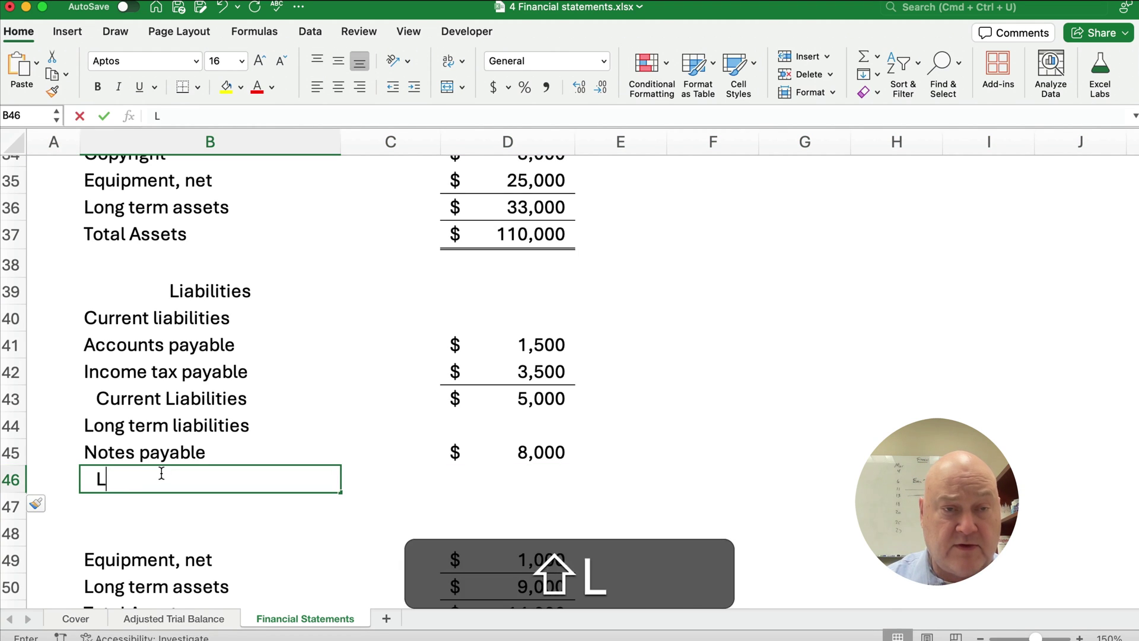
{"action": "type", "text": "ong term "}
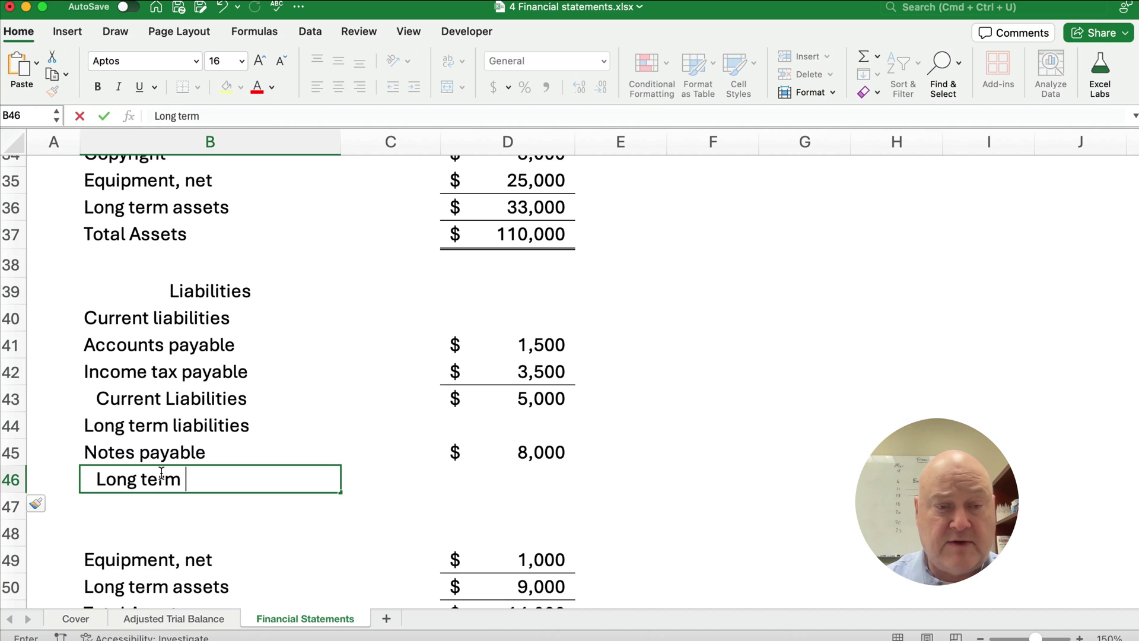
{"action": "type", "text": "liabilites"}
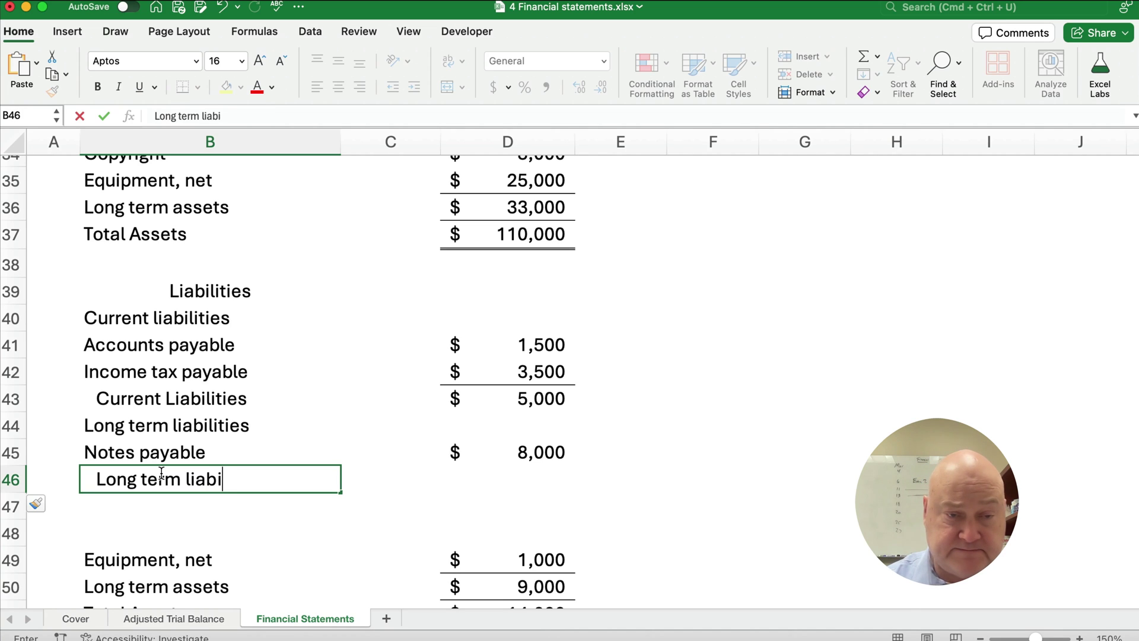
{"action": "key", "text": "BackSpace"}
{"action": "key", "text": "BackSpace"}
{"action": "type", "text": "iti"}
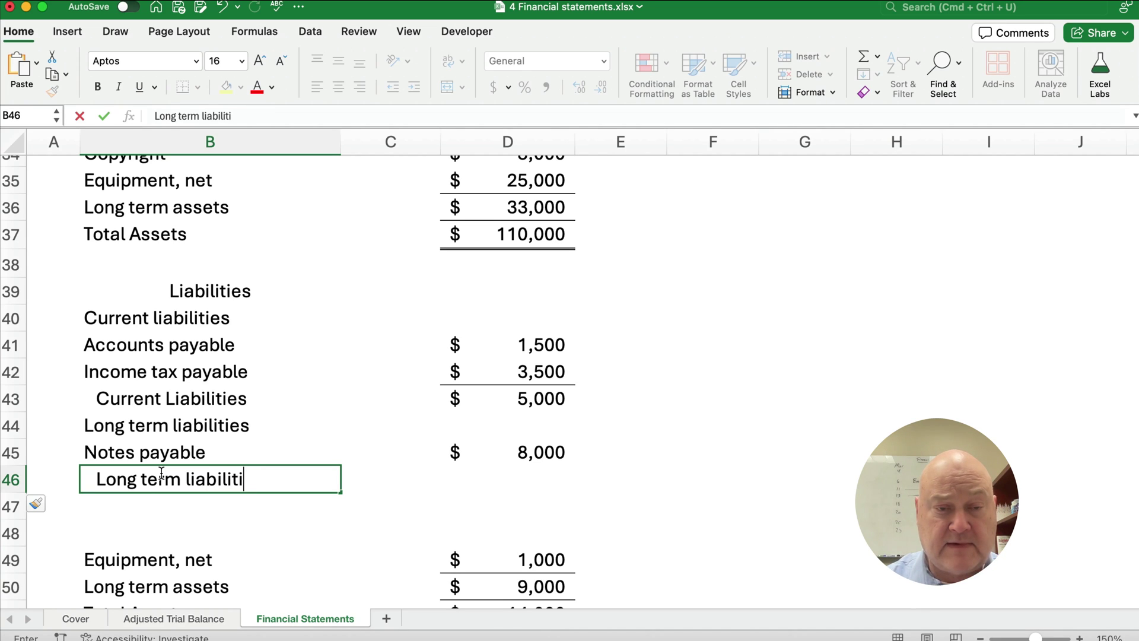
{"action": "type", "text": "es"}
{"action": "key", "text": "Return"}
Enter the label "Total Liabilities" in B47 beneath the long-term subtotal
{"action": "type", "text": "T"}
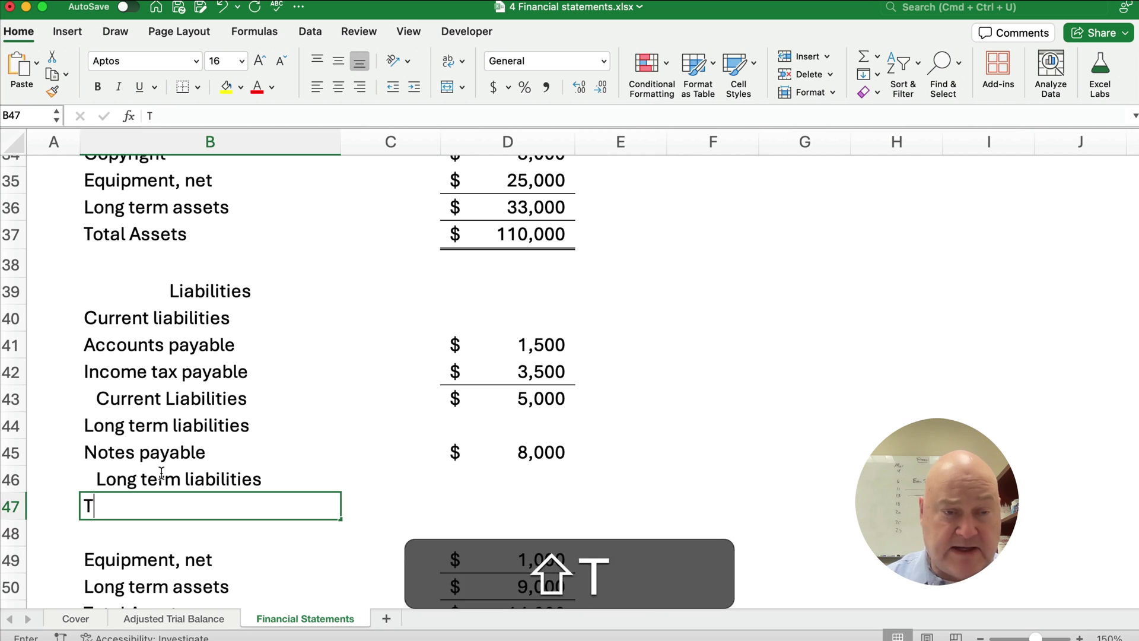
{"action": "type", "text": "otal Liabi"}
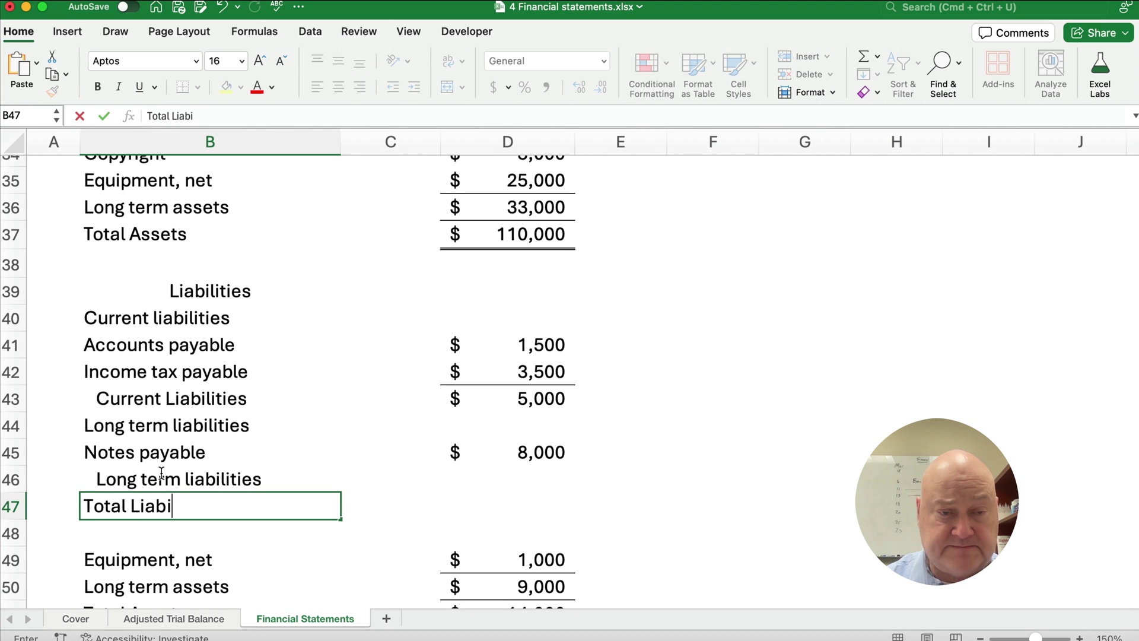
{"action": "type", "text": "lit"}
{"action": "key", "text": "Tab"}
{"action": "key", "text": "Tab"}
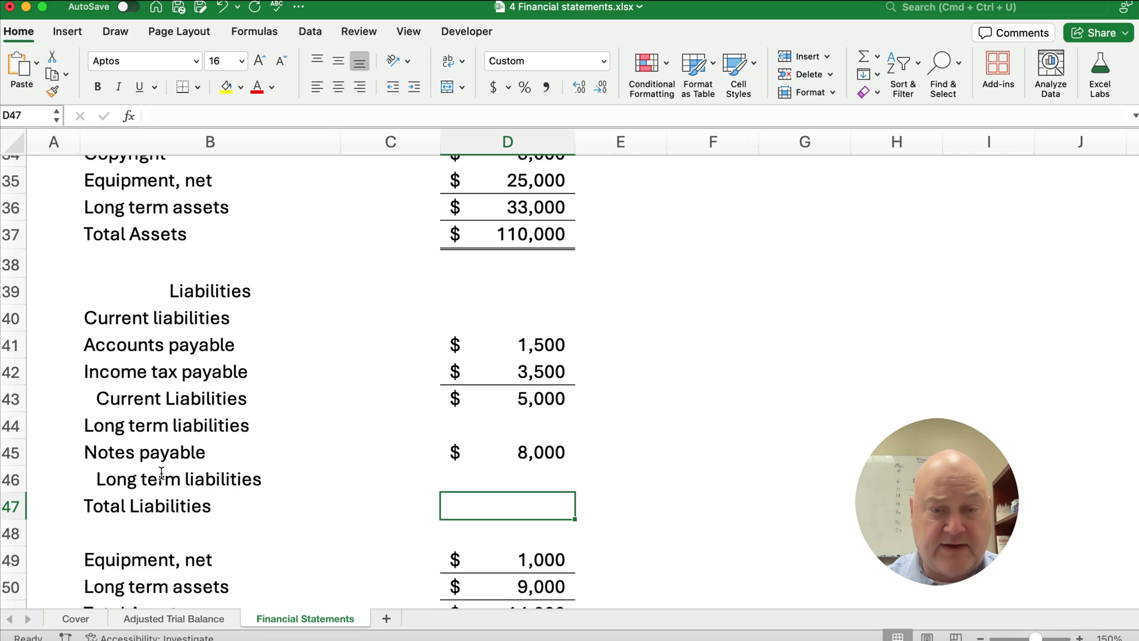
Set the Long term liabilities subtotal in D46 equal to the Notes payable amount with the formula =D45
{"action": "key", "text": "Up"}
{"action": "key", "text": "Up"}
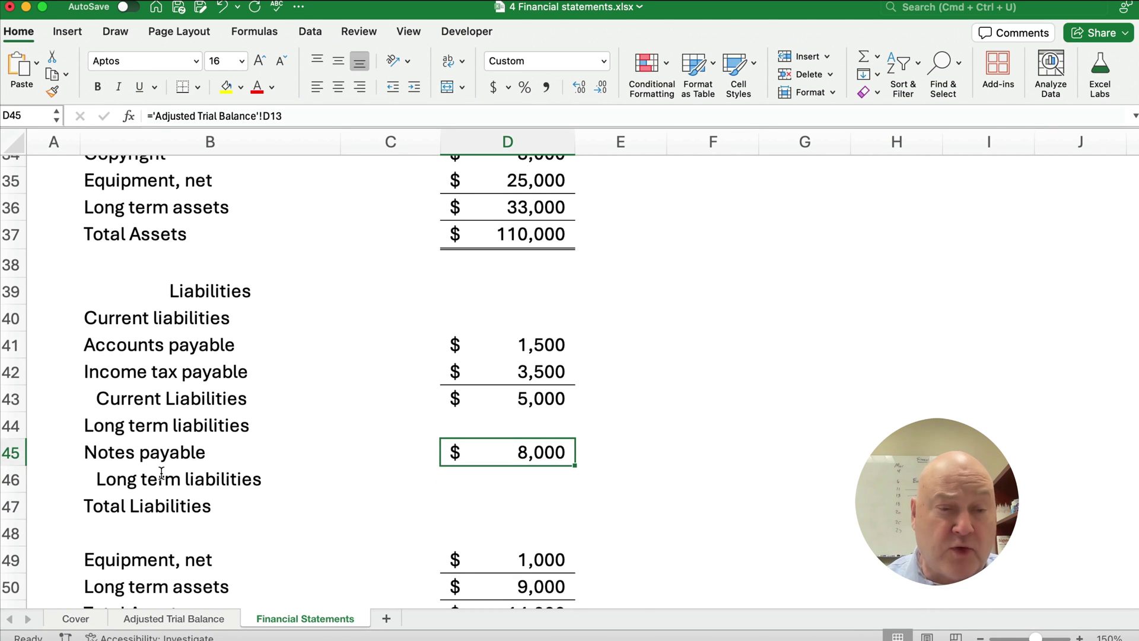
{"action": "key", "text": "Down"}
{"action": "type", "text": "="}
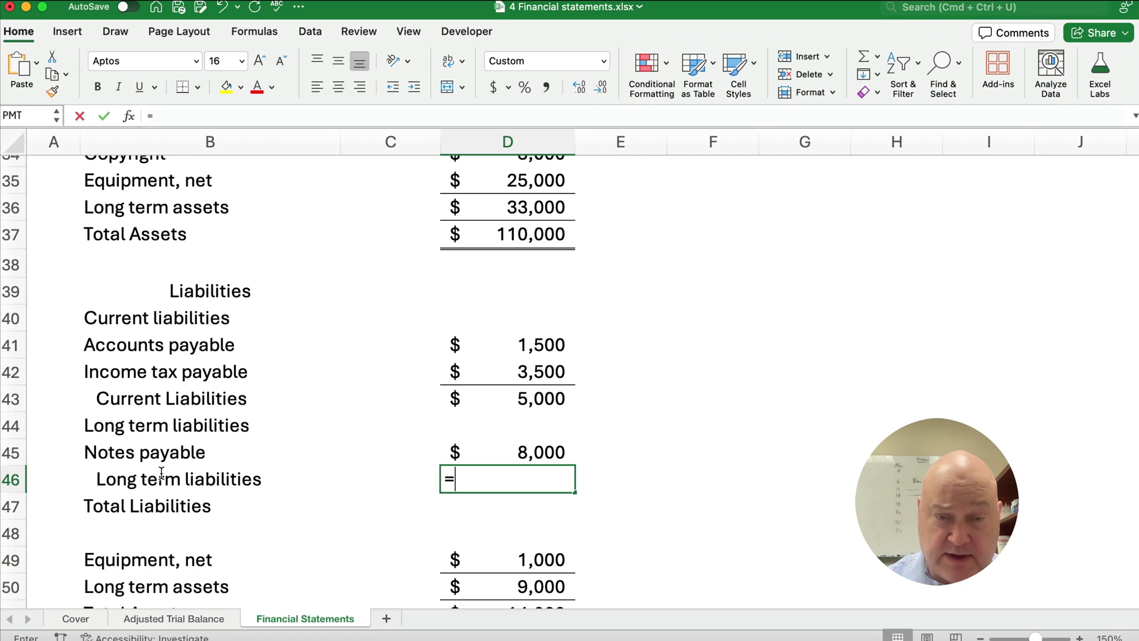
{"action": "key", "text": "Up"}
{"action": "key", "text": "Return"}
Add a single bottom border beneath the Notes payable amount in D45
{"action": "key", "text": "Up"}
{"action": "key", "text": "Up"}
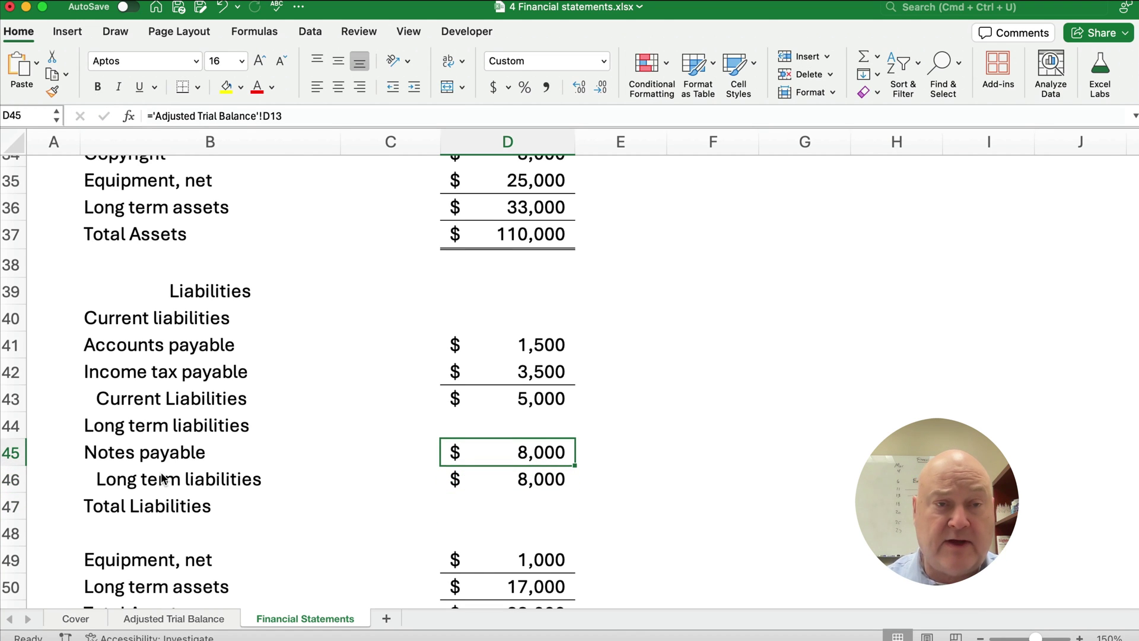
{"action": "left_click", "coordinate": [183, 89]}
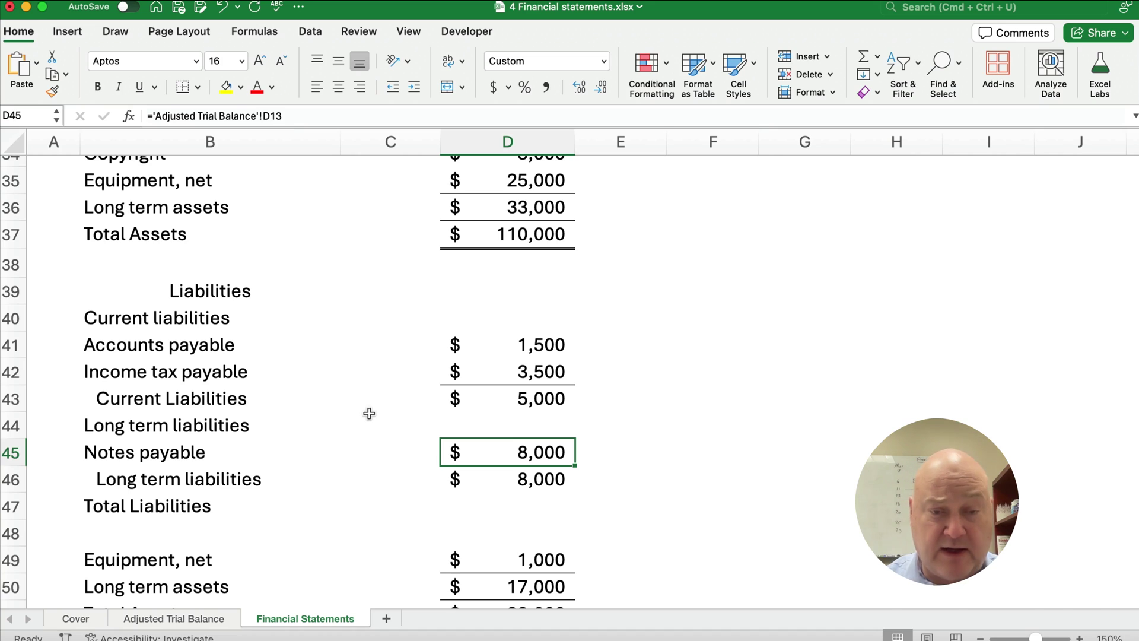
Calculate Total Liabilities in D47 with the formula =D43+D46 and add a bottom border beneath the long-term subtotal in D46
{"action": "left_click", "coordinate": [524, 505]}
{"action": "type", "text": "="}
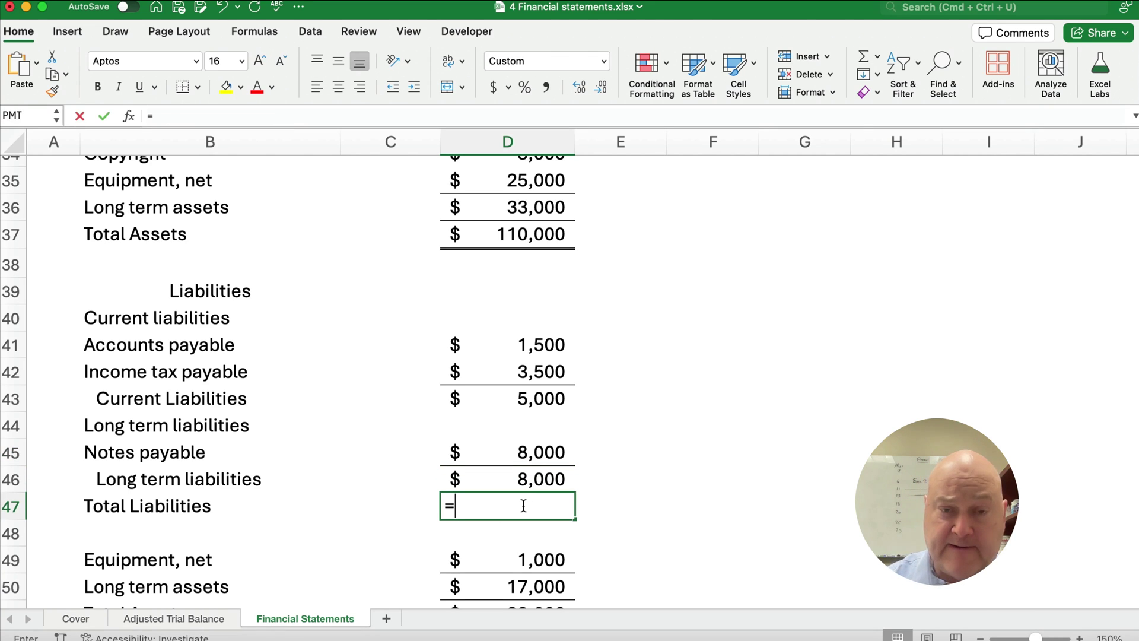
{"action": "key", "text": "Up"}
{"action": "key", "text": "Up"}
{"action": "key", "text": "Up"}
{"action": "key", "text": "Up"}
{"action": "type", "text": "+"}
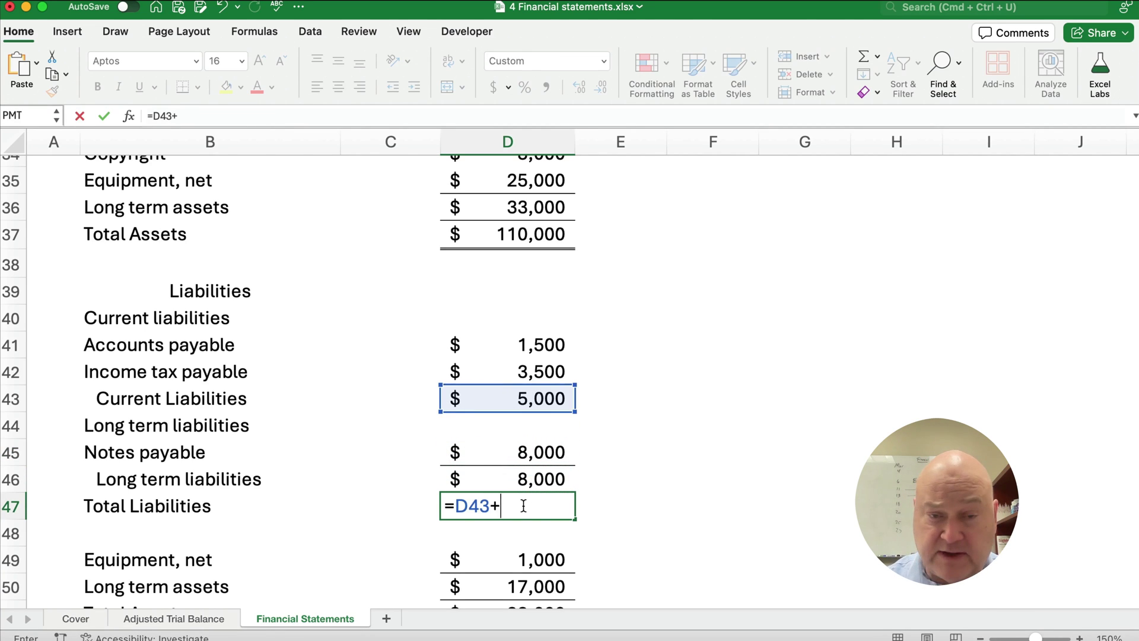
{"action": "key", "text": "Up"}
{"action": "key", "text": "Return"}
{"action": "left_click", "coordinate": [524, 508]}
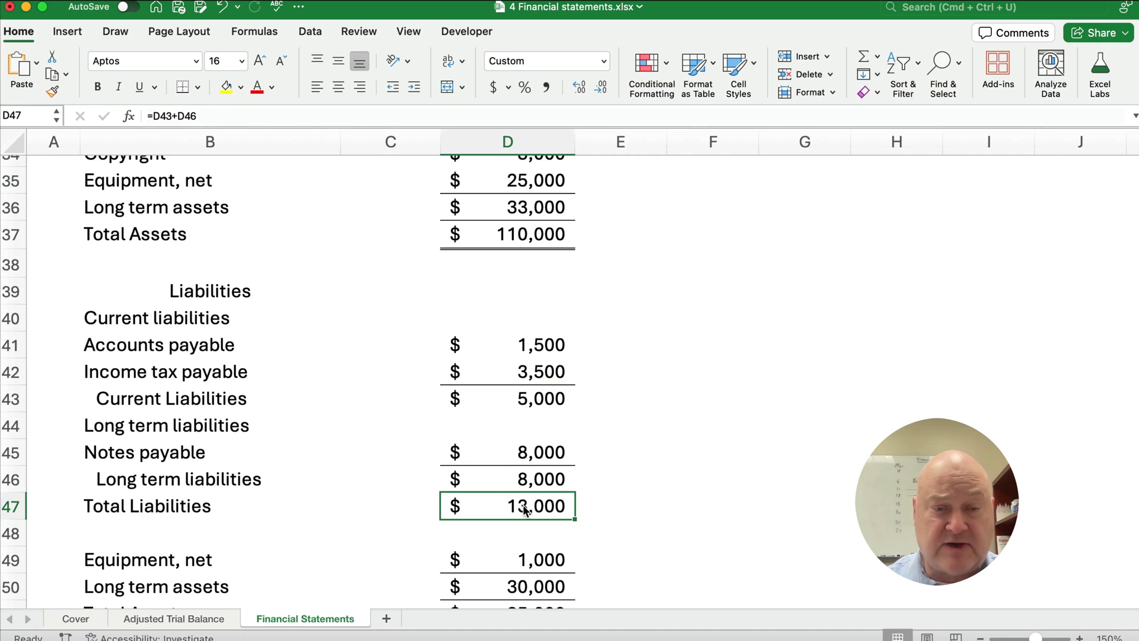
{"action": "left_click", "coordinate": [495, 480]}
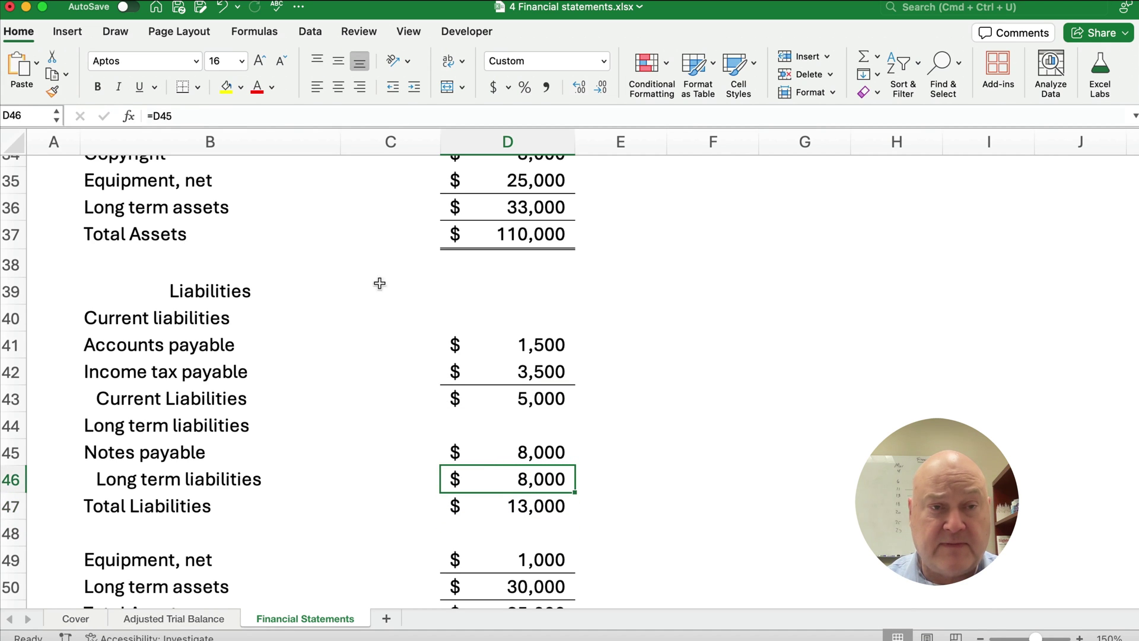
Clear the contents of the leftover Equipment, Long term assets and Total Assets rows in B49:E51
{"action": "scroll", "coordinate": [369, 479], "scroll_direction": "down", "scroll_amount": 4}
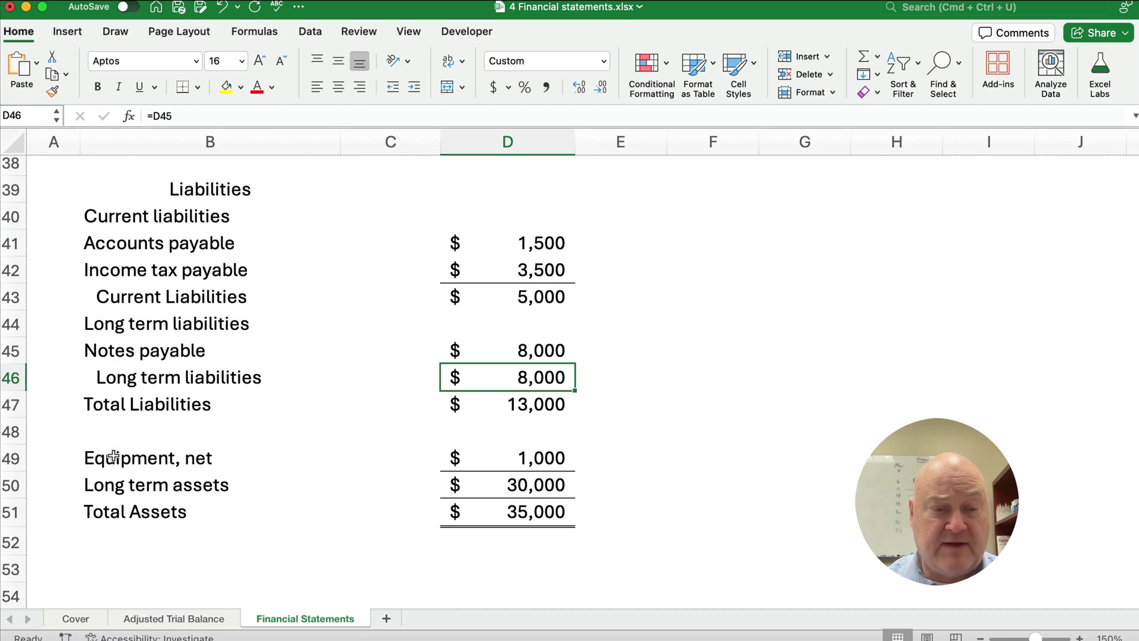
{"action": "left_click_drag", "start_coordinate": [120, 457], "coordinate": [583, 514]}
{"action": "key", "text": "Delete"}
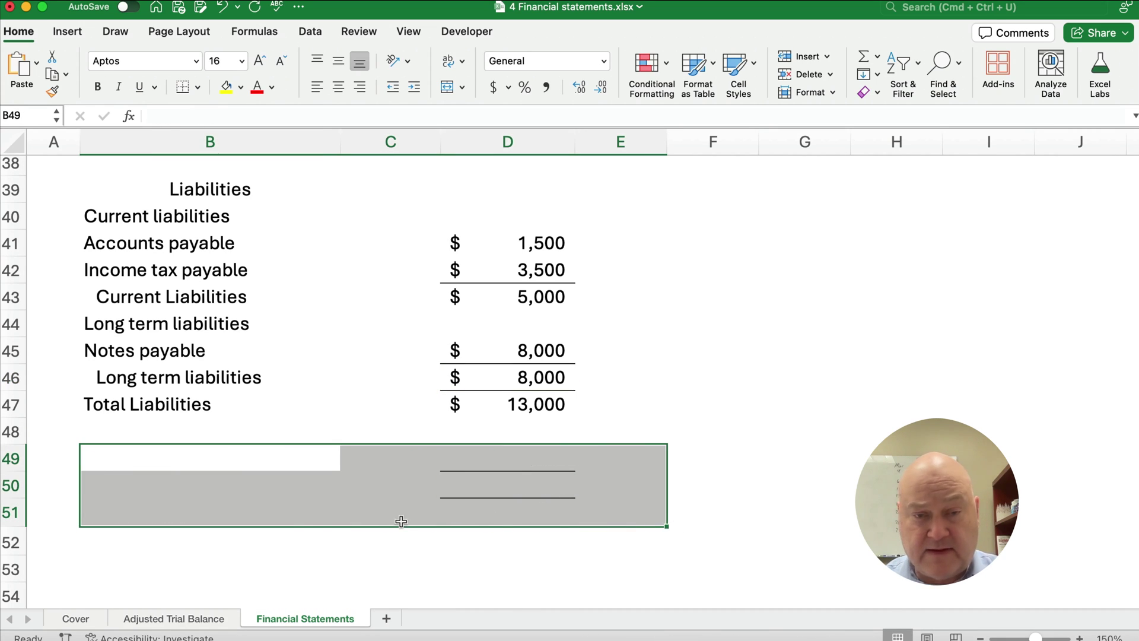
{"action": "left_click", "coordinate": [295, 557]}
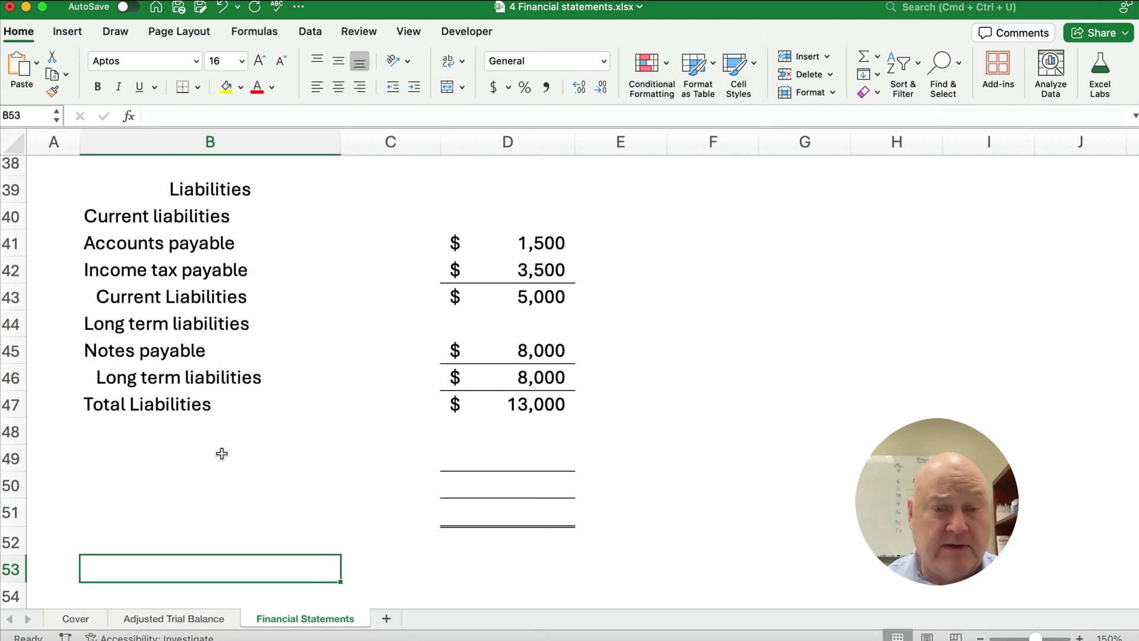
Copy the Liabilities heading and the two rows beneath it, B39:D41, to the area starting at B49
{"action": "scroll", "coordinate": [600, 427], "scroll_direction": "up", "scroll_amount": 3}
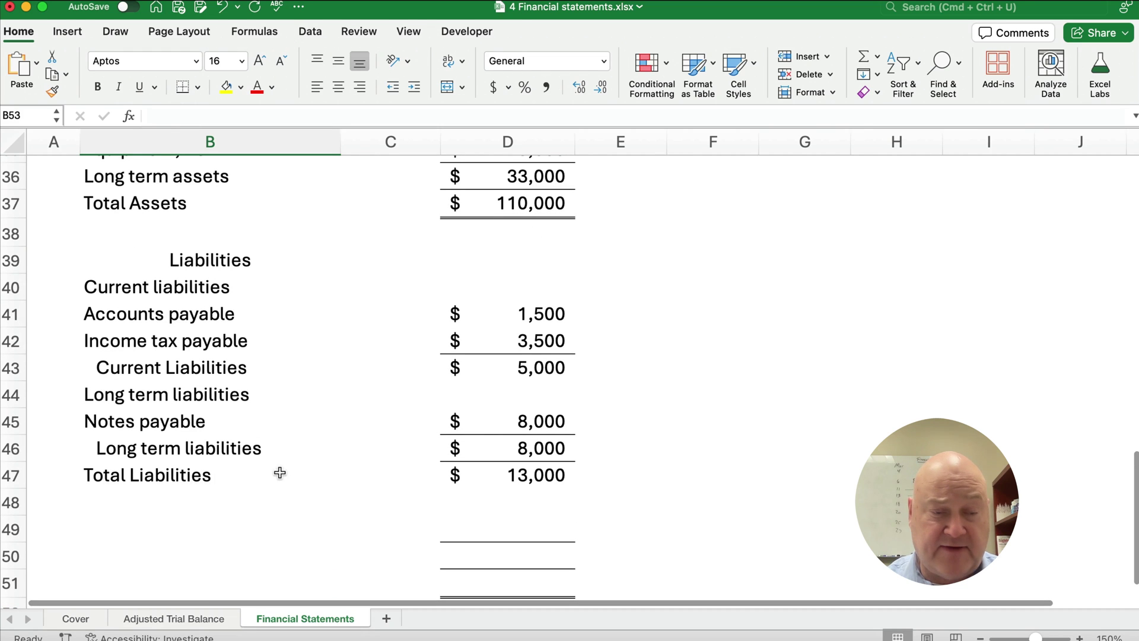
{"action": "left_click", "coordinate": [128, 522]}
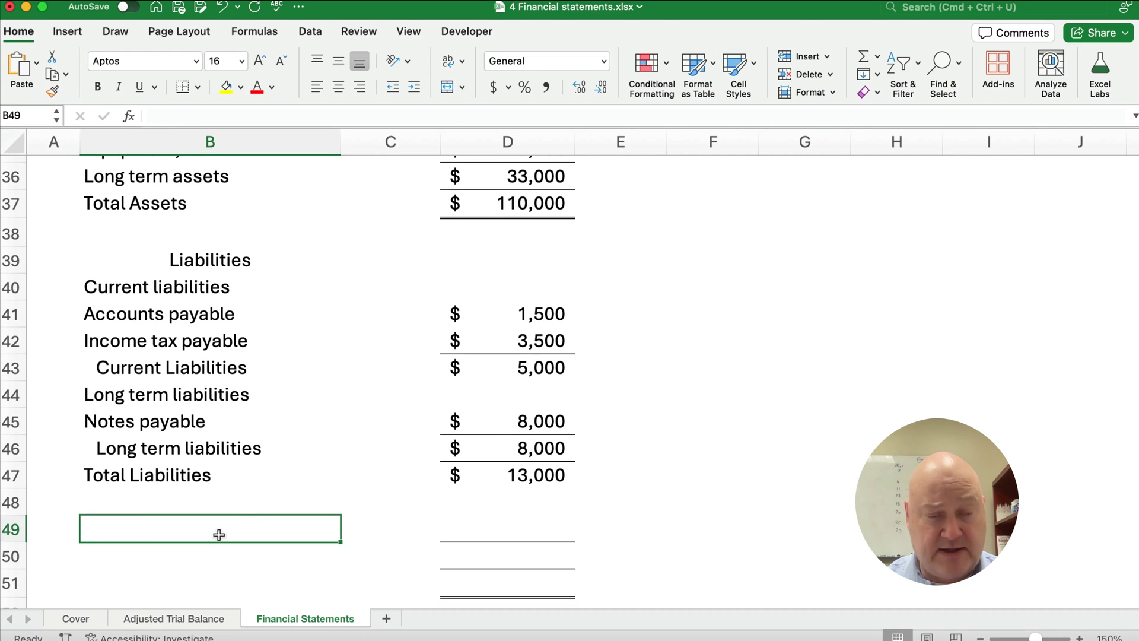
{"action": "left_click", "coordinate": [206, 255]}
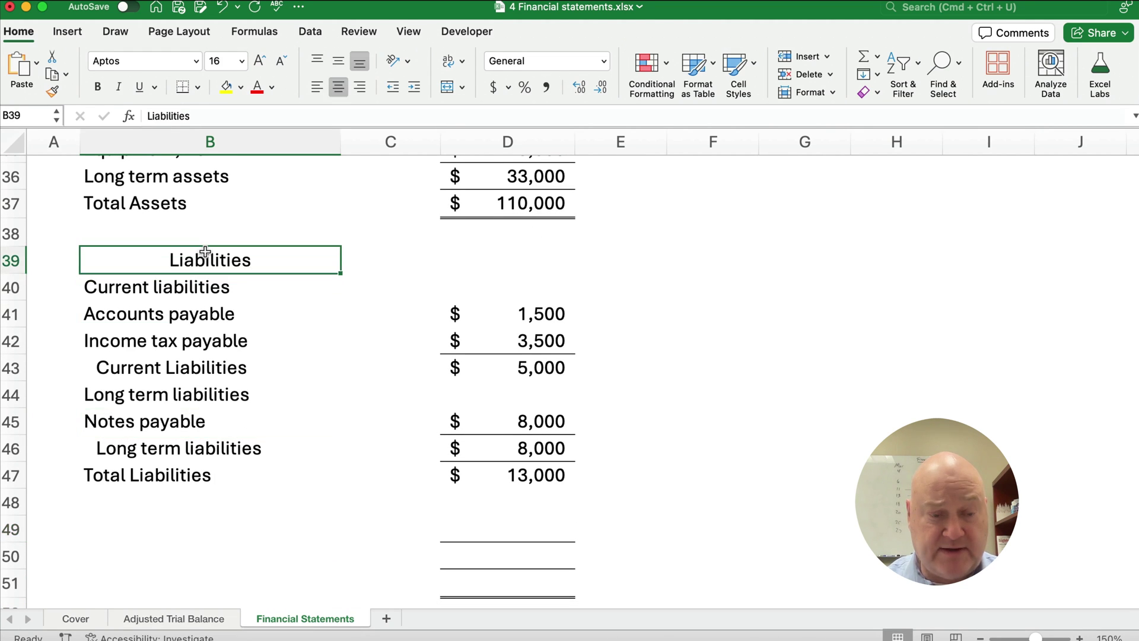
{"action": "left_click_drag", "start_coordinate": [149, 267], "coordinate": [480, 327]}
{"action": "key", "text": "super+c"}
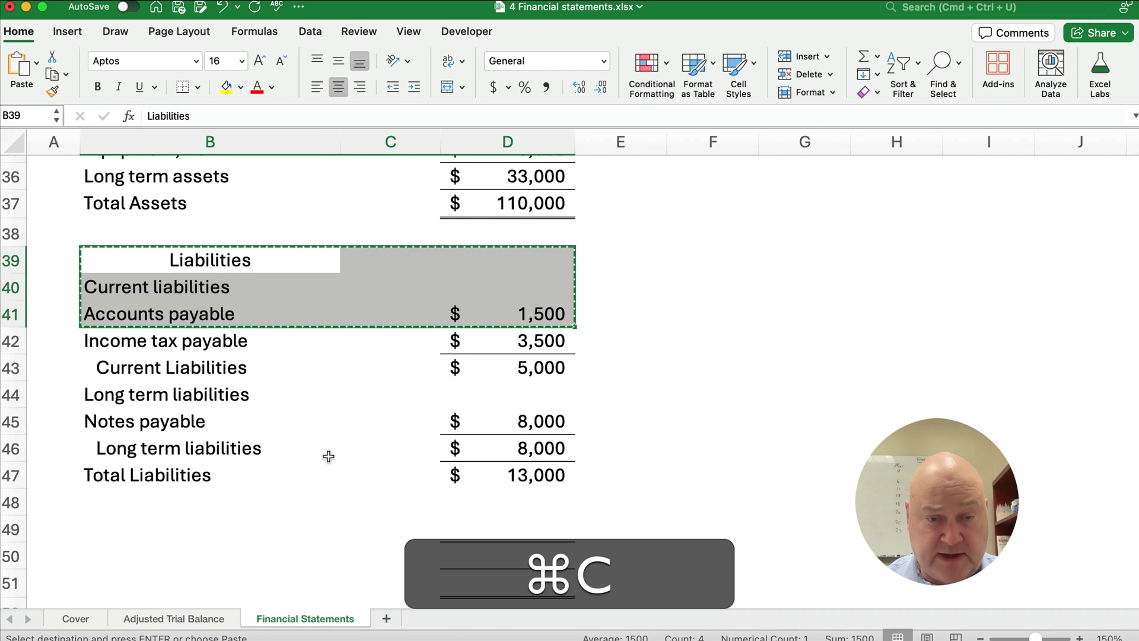
{"action": "scroll", "coordinate": [238, 475], "scroll_direction": "down", "scroll_amount": 1}
{"action": "left_click", "coordinate": [144, 492]}
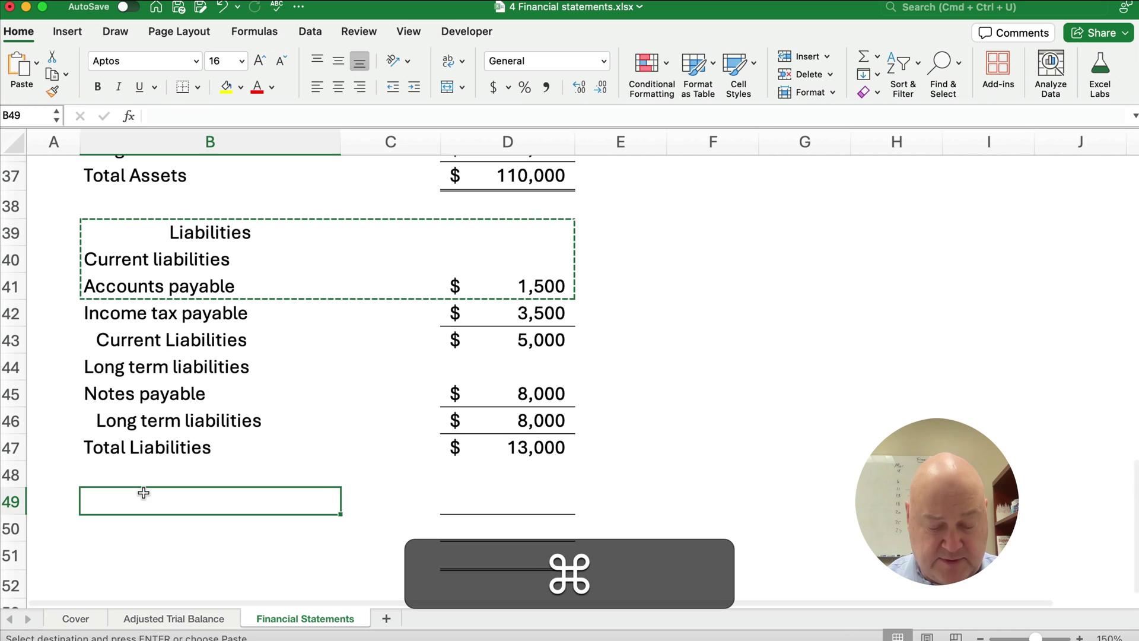
{"action": "key", "text": "super+v"}
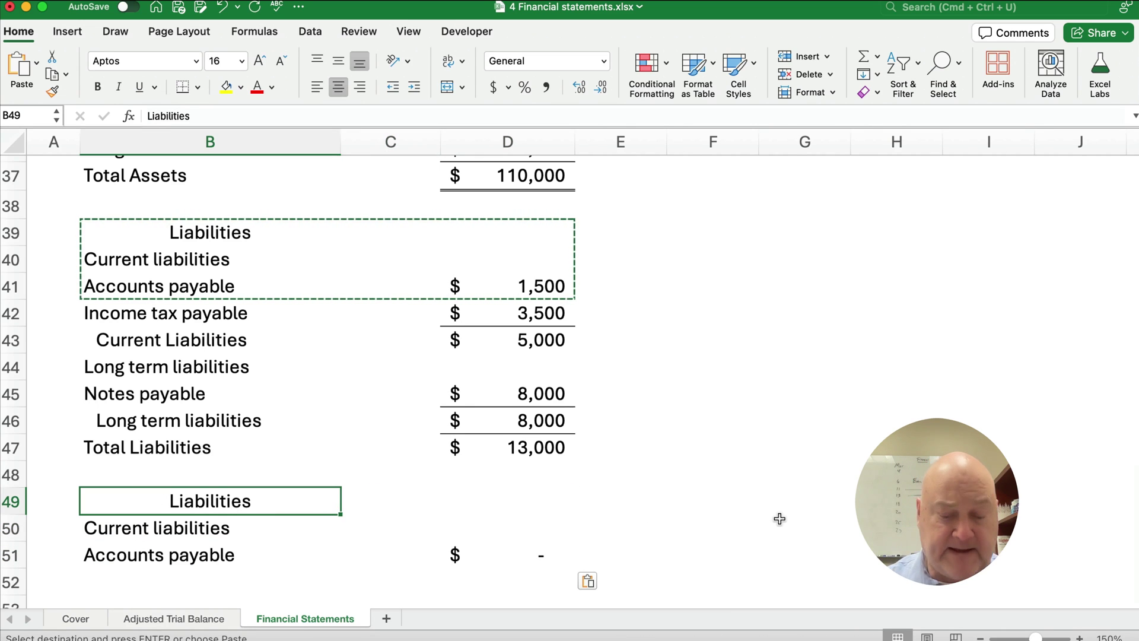
Relabel the copied rows in B49:B51 as Equity, Common Stock and Retained Earnings
{"action": "type", "text": "Equity"}
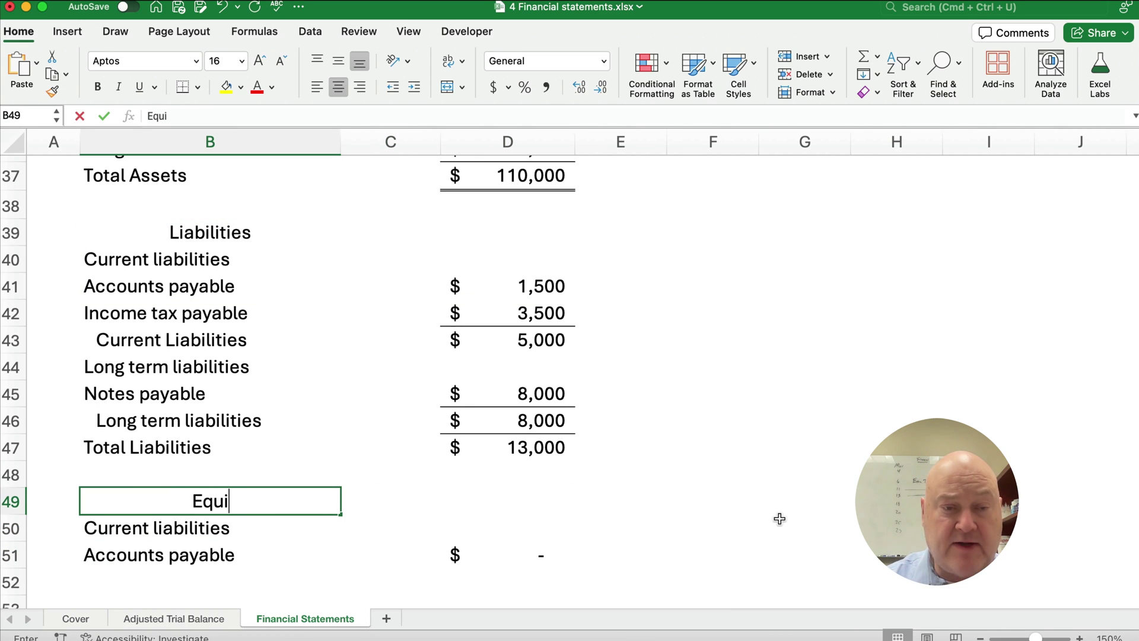
{"action": "key", "text": "Return"}
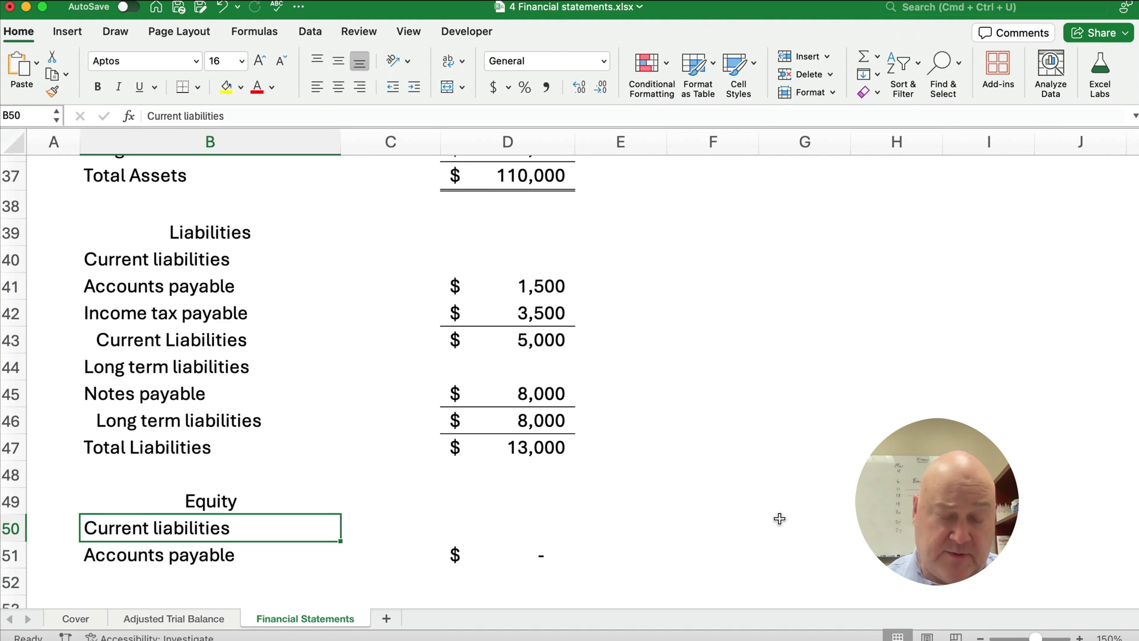
{"action": "type", "text": "Common"}
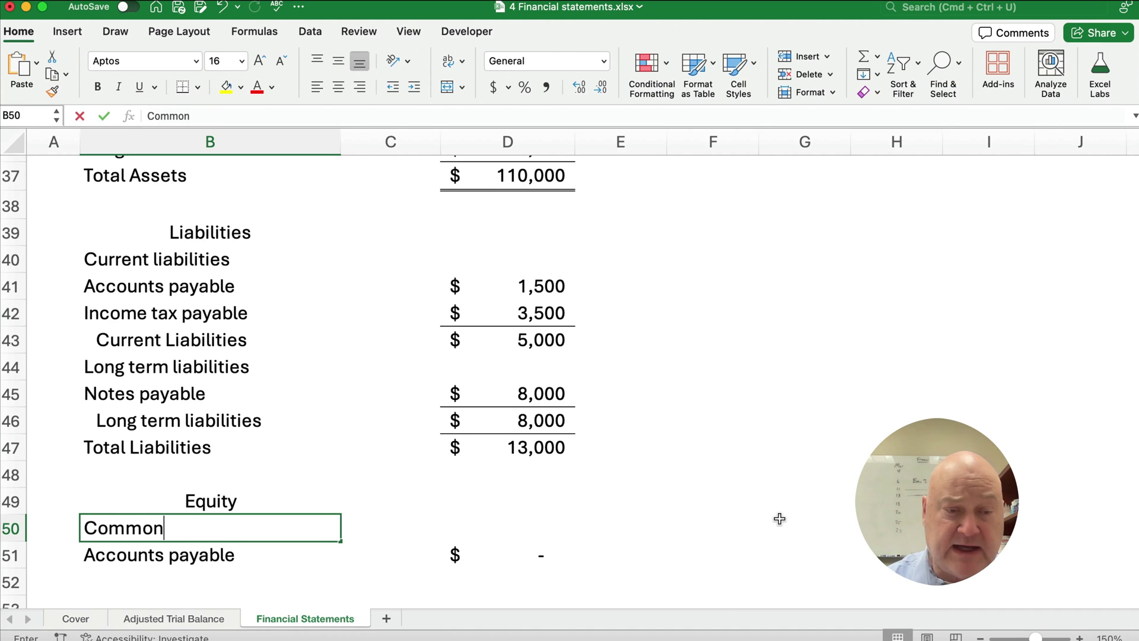
{"action": "type", "text": " Stock"}
{"action": "key", "text": "Return"}
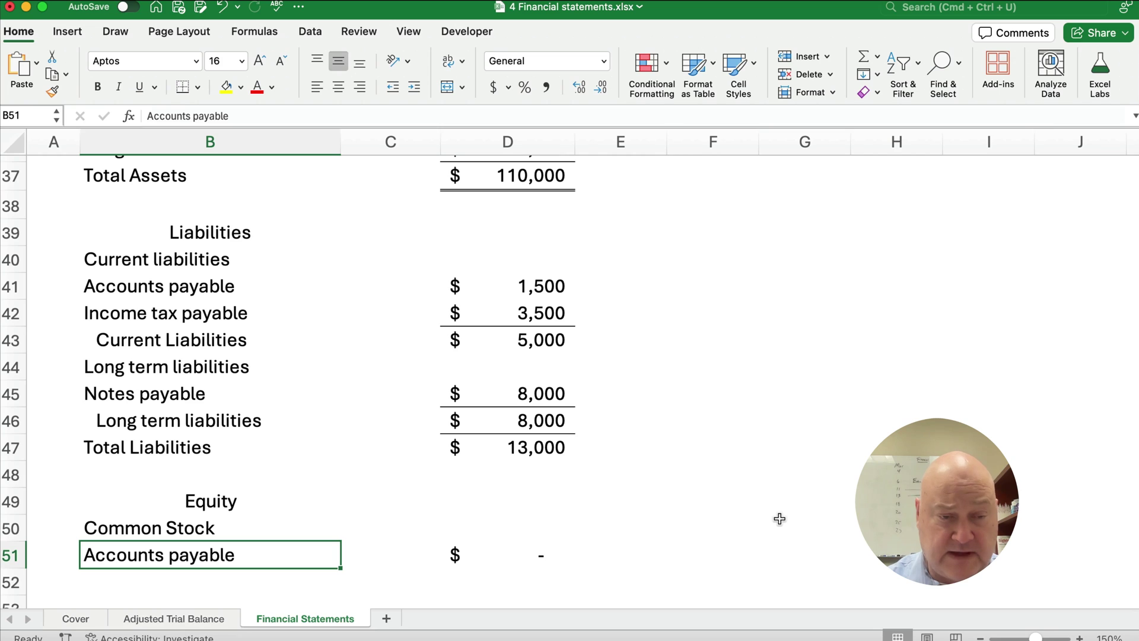
{"action": "type", "text": "Reta"}
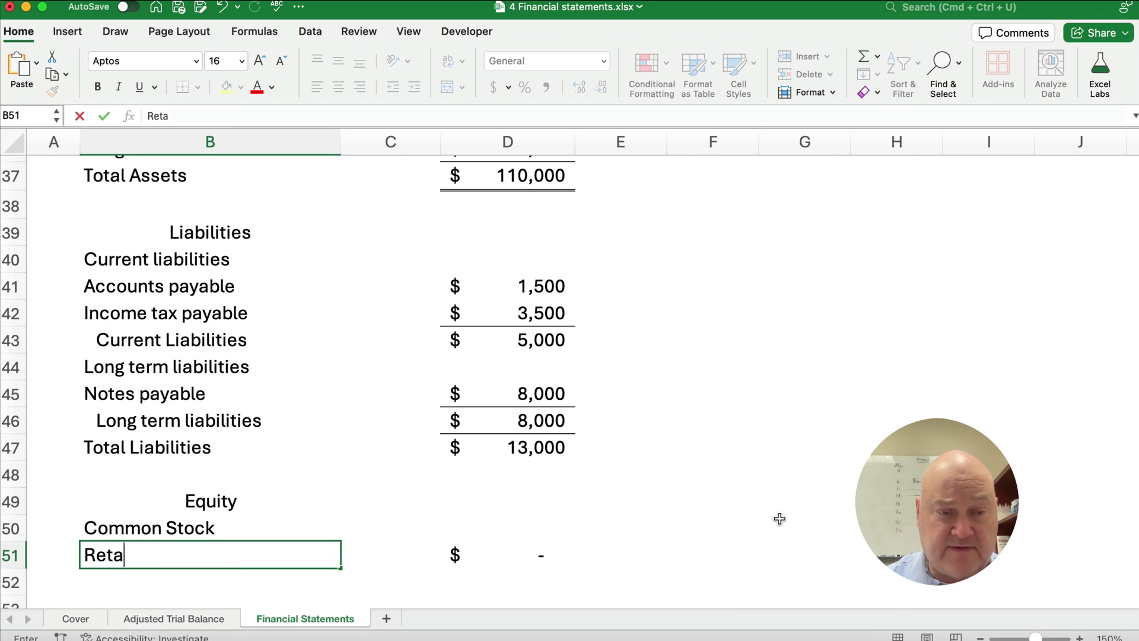
{"action": "type", "text": "ined EArn"}
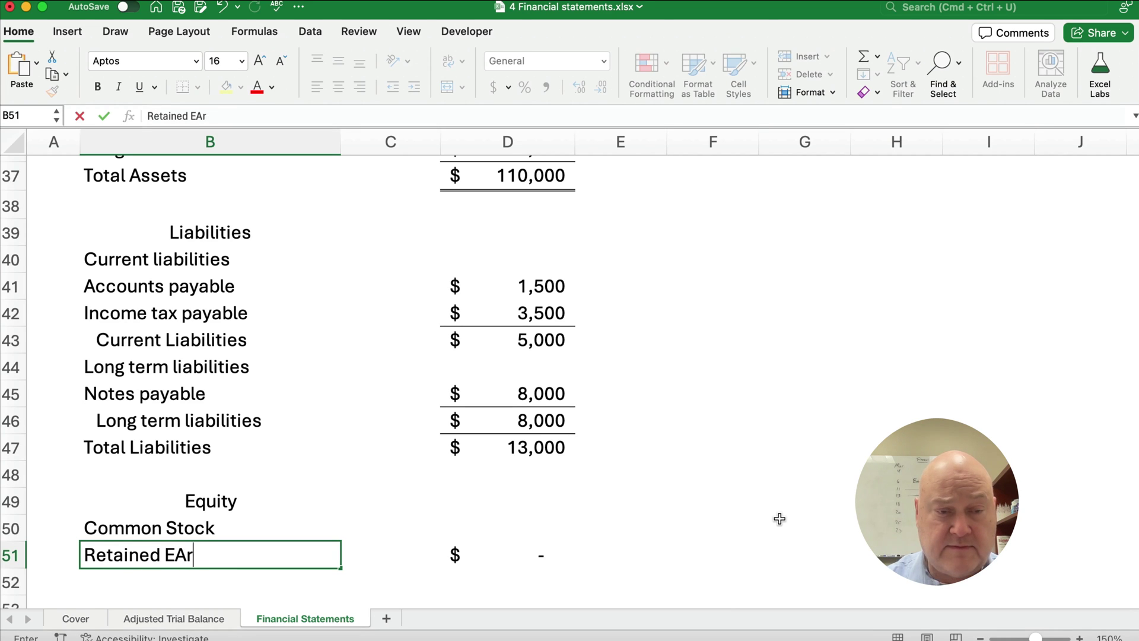
{"action": "key", "text": "BackSpace"}
{"action": "key", "text": "BackSpace"}
{"action": "type", "text": "arnings"}
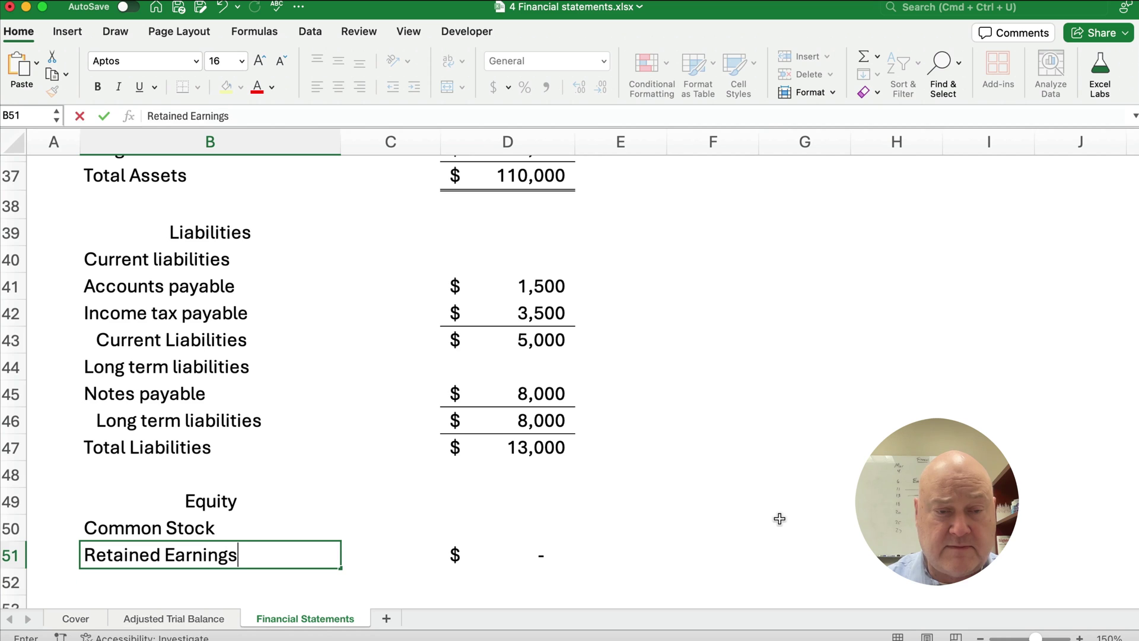
{"action": "key", "text": "Return"}
Examine the equity and dividend accounts, and the sales and expense accounts, in the adjusted trial balance
{"action": "key", "text": "alt+Left"}
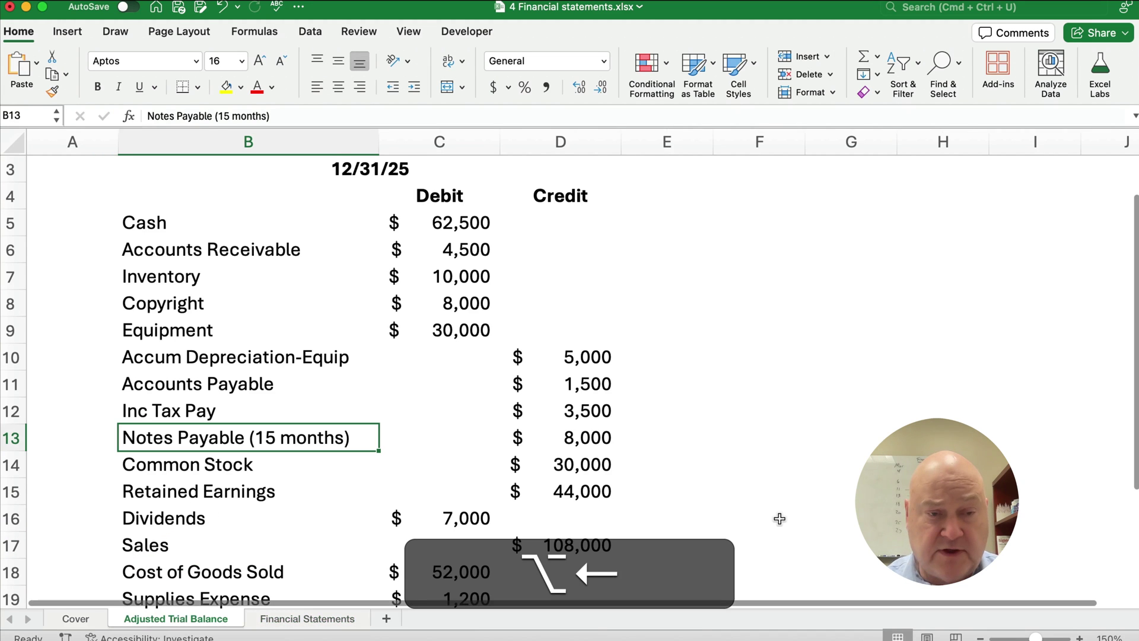
{"action": "scroll", "coordinate": [242, 453], "scroll_direction": "down", "scroll_amount": 3}
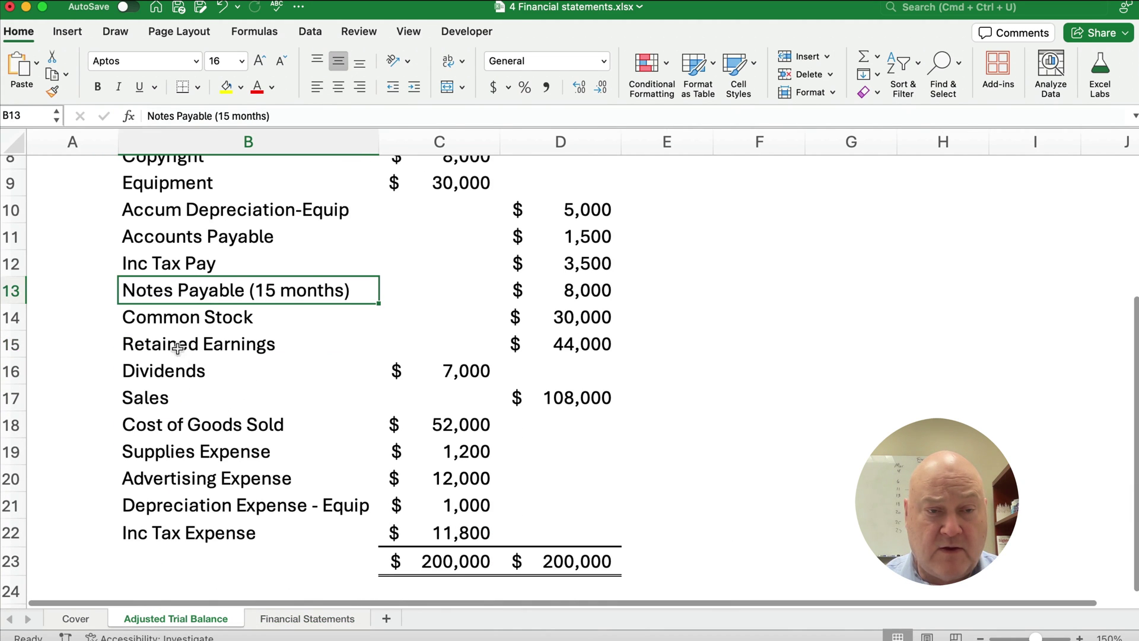
{"action": "left_click_drag", "start_coordinate": [157, 320], "coordinate": [571, 373]}
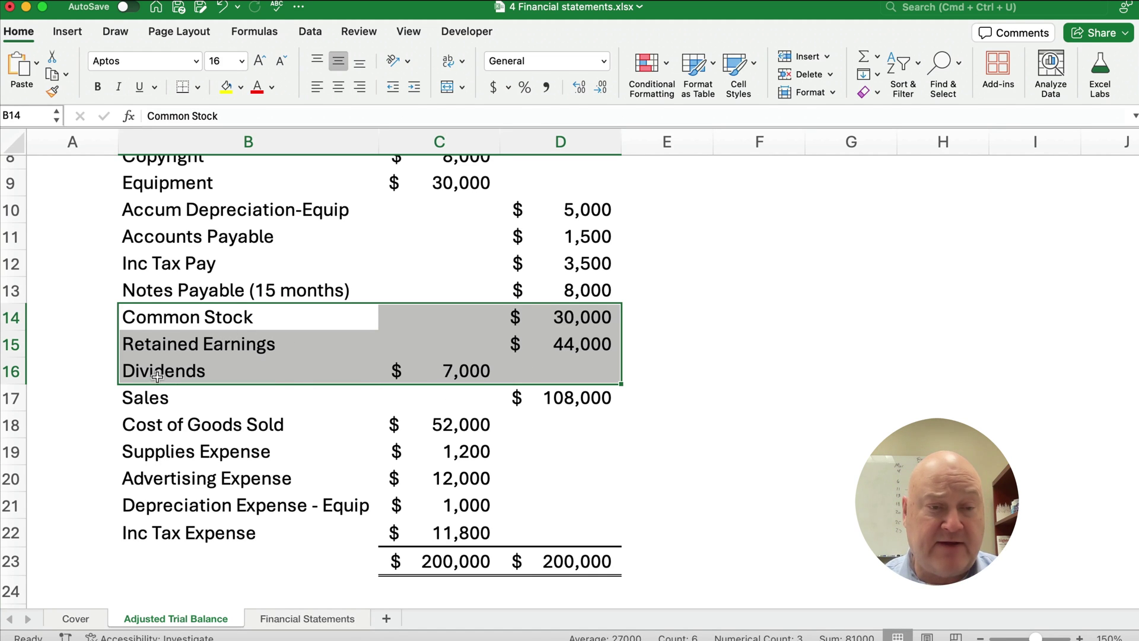
{"action": "left_click_drag", "start_coordinate": [153, 393], "coordinate": [563, 519]}
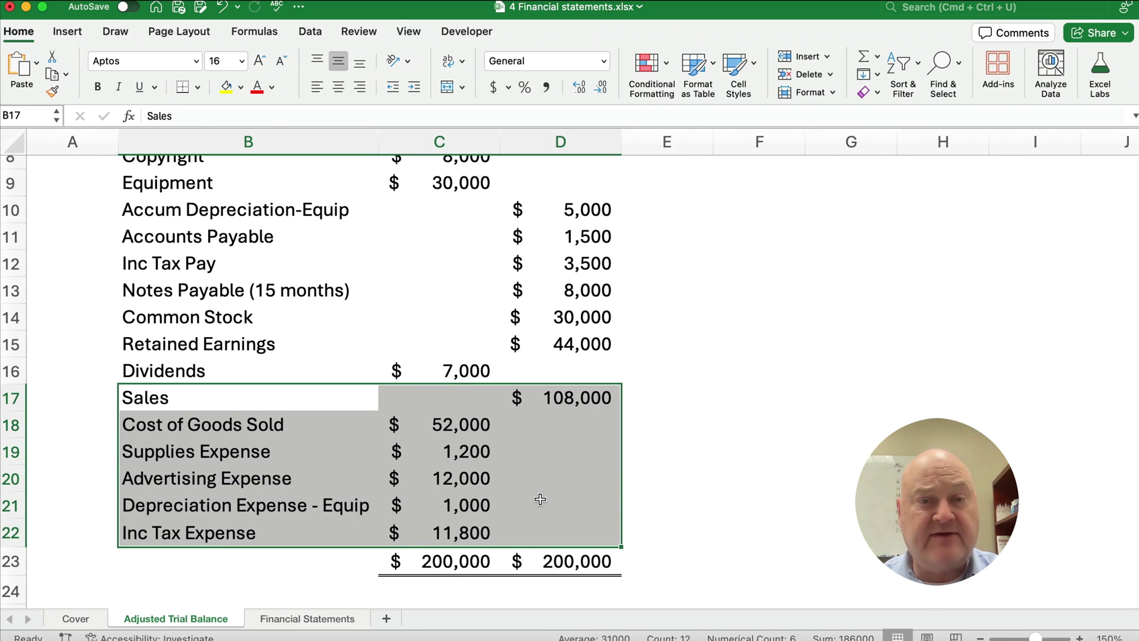
Link the Common Stock amount in D50 of the Financial Statements sheet to the trial balance with ='Adjusted Trial Balance'!D14
{"action": "left_click", "coordinate": [341, 618]}
{"action": "scroll", "coordinate": [425, 485], "scroll_direction": "down", "scroll_amount": 3}
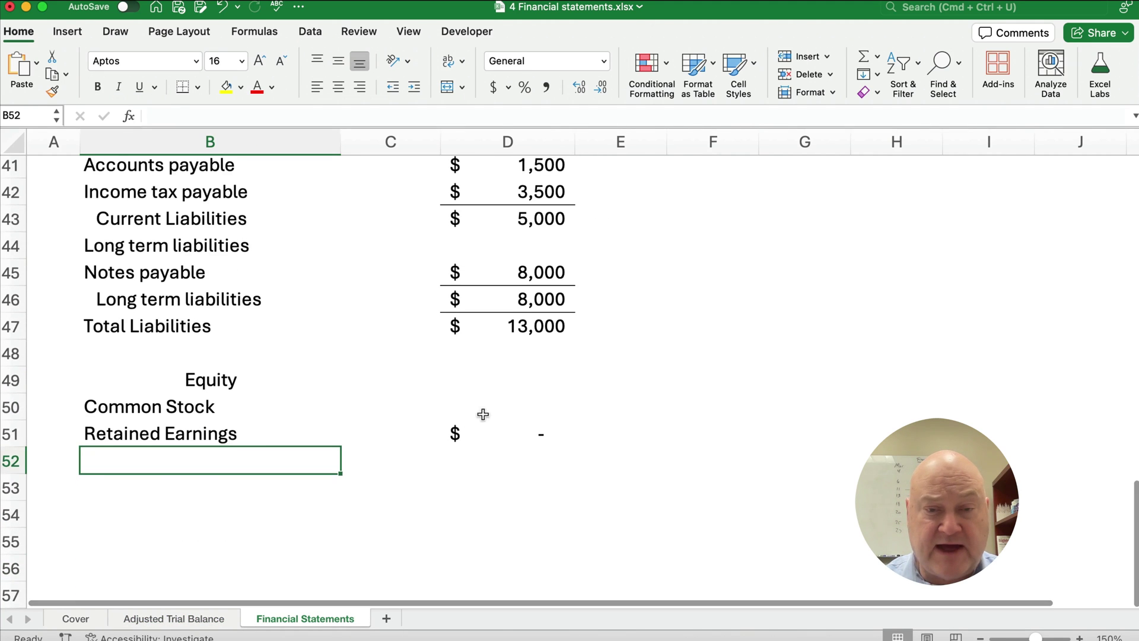
{"action": "left_click", "coordinate": [500, 404]}
{"action": "type", "text": "="}
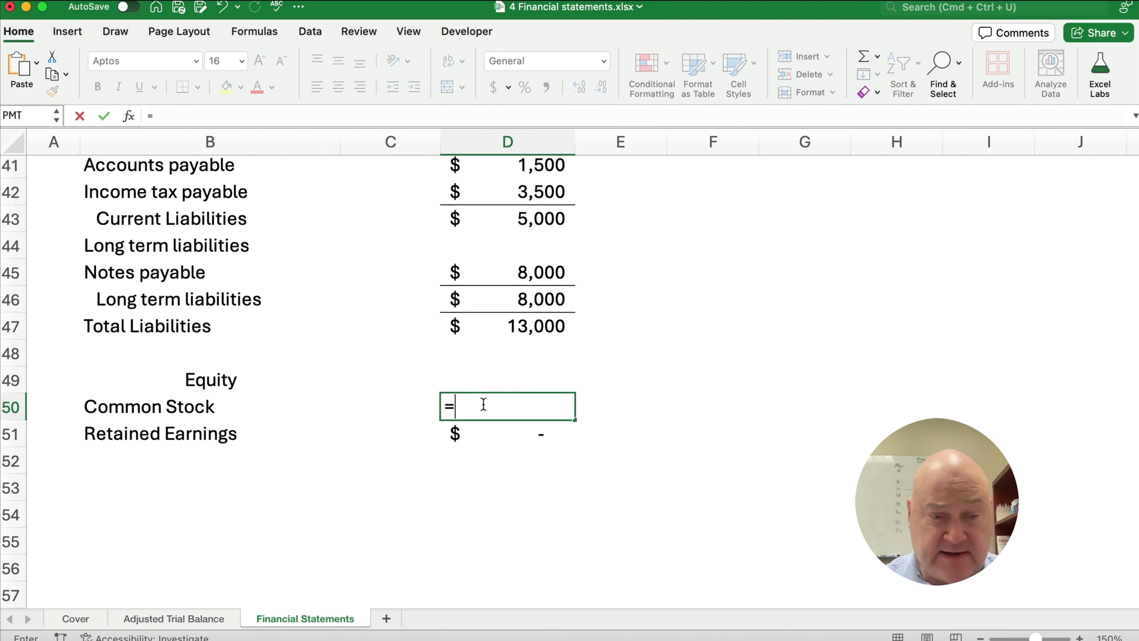
{"action": "left_click", "coordinate": [174, 619]}
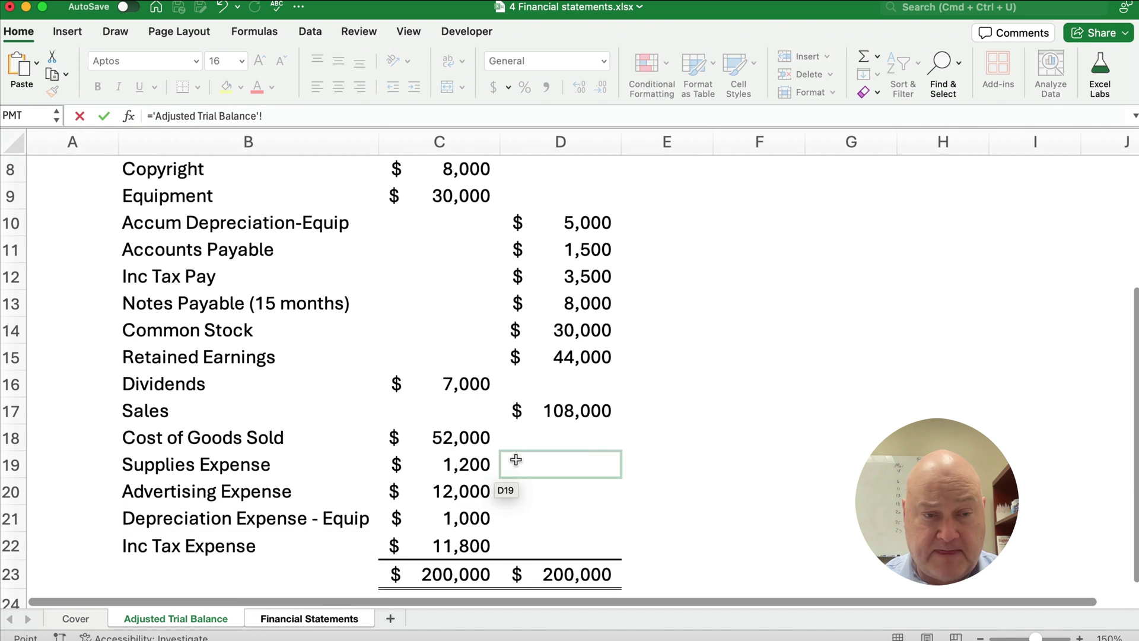
{"action": "left_click", "coordinate": [558, 328]}
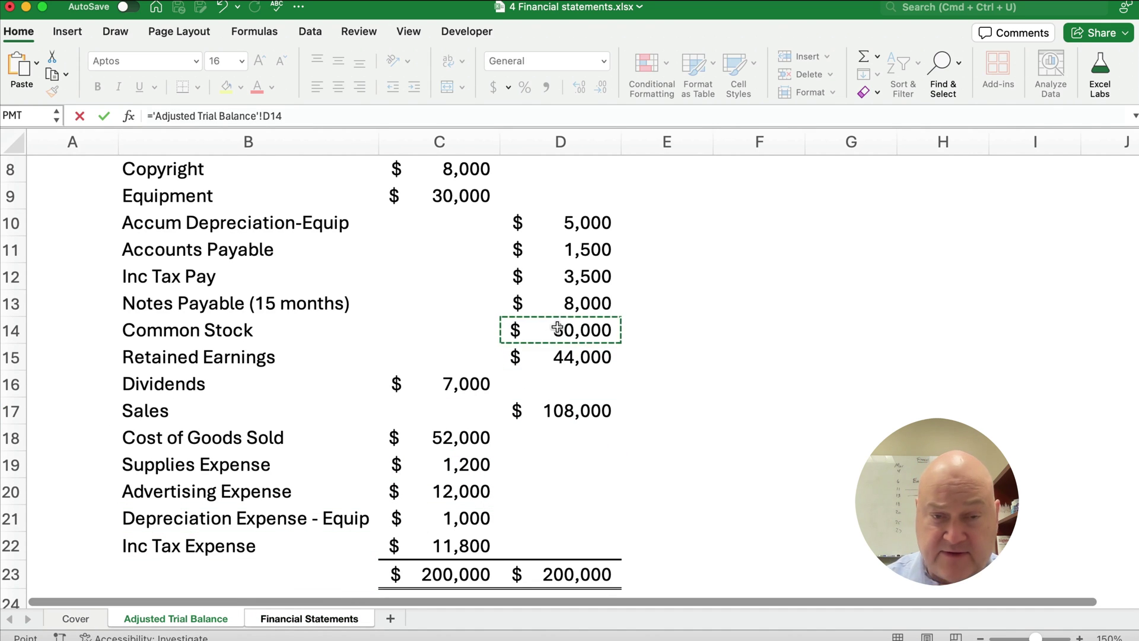
{"action": "key", "text": "Return"}
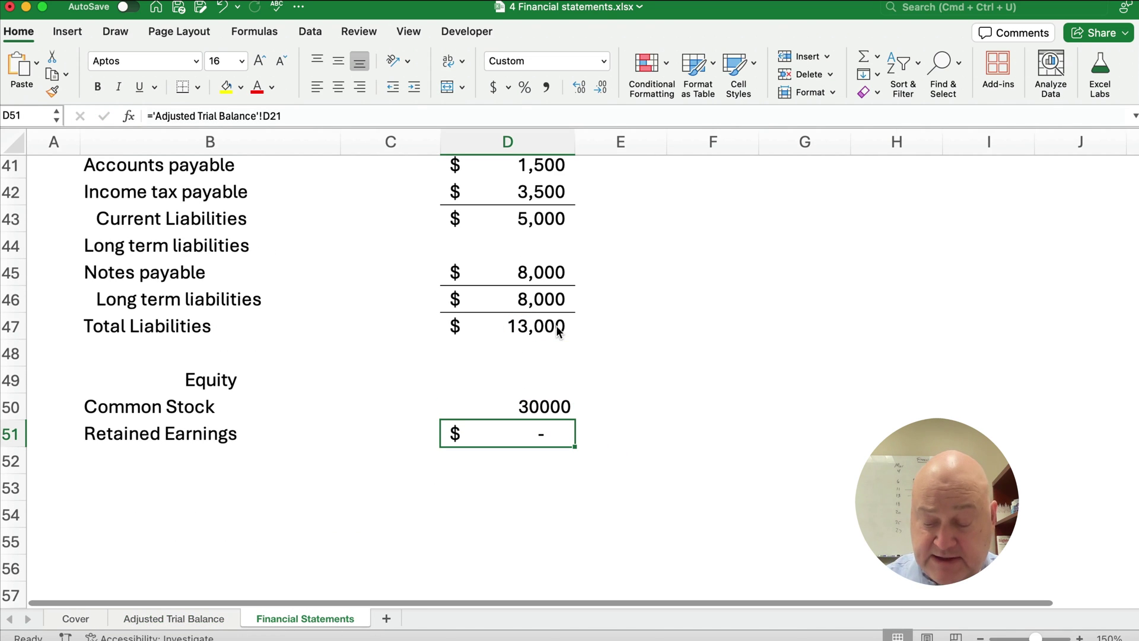
Link the Retained Earnings amount in D51 to the trial balance with ='Adjusted Trial Balance'!D15
{"action": "type", "text": "="}
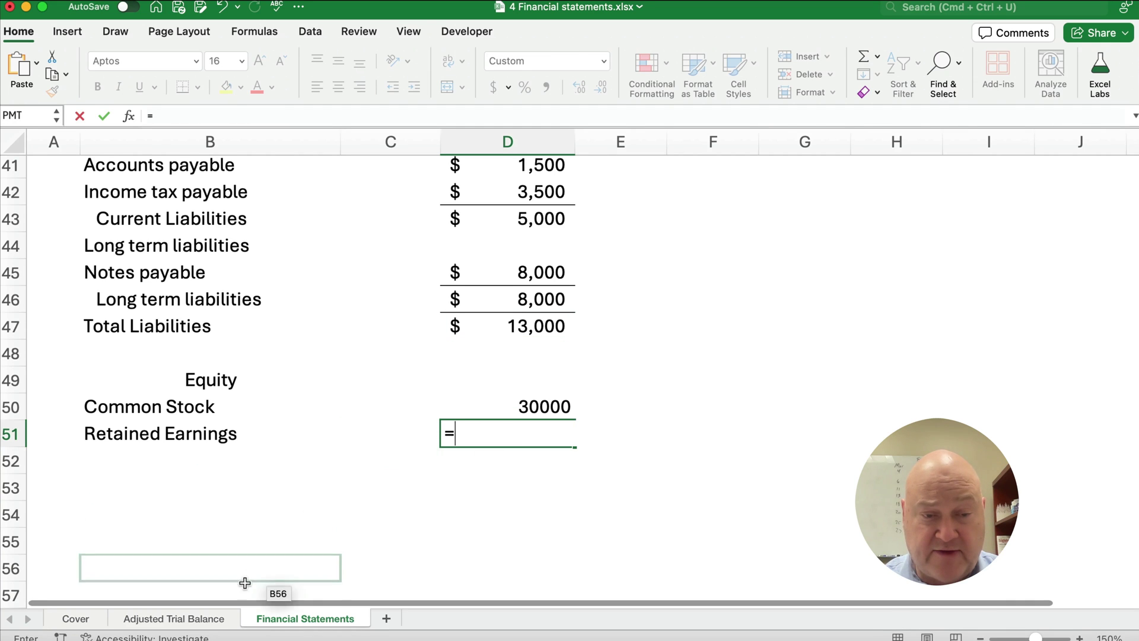
{"action": "left_click", "coordinate": [219, 620]}
{"action": "left_click", "coordinate": [594, 354]}
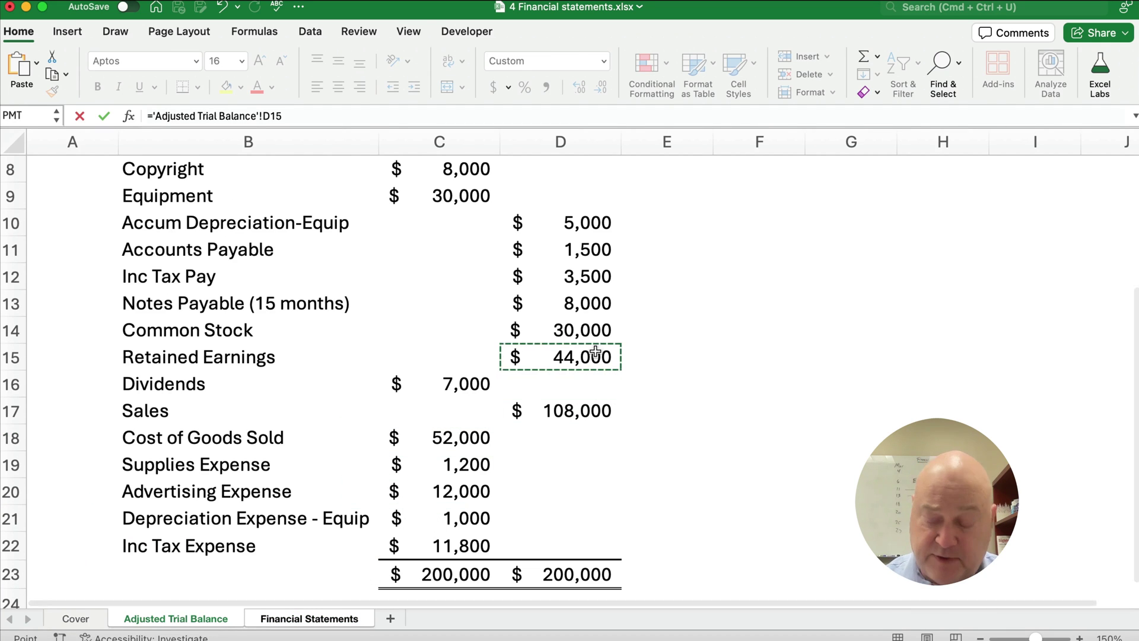
{"action": "key", "text": "Return"}
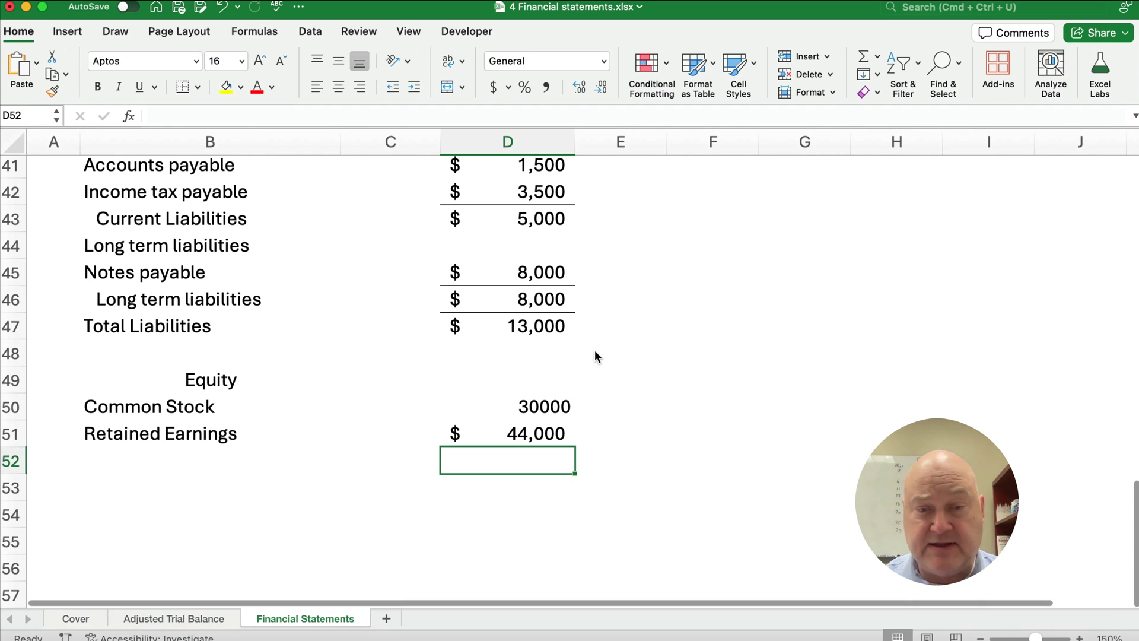
Format the equity amounts in D49:D54 as accounting currency with no decimal places
{"action": "left_click_drag", "start_coordinate": [507, 375], "coordinate": [516, 506]}
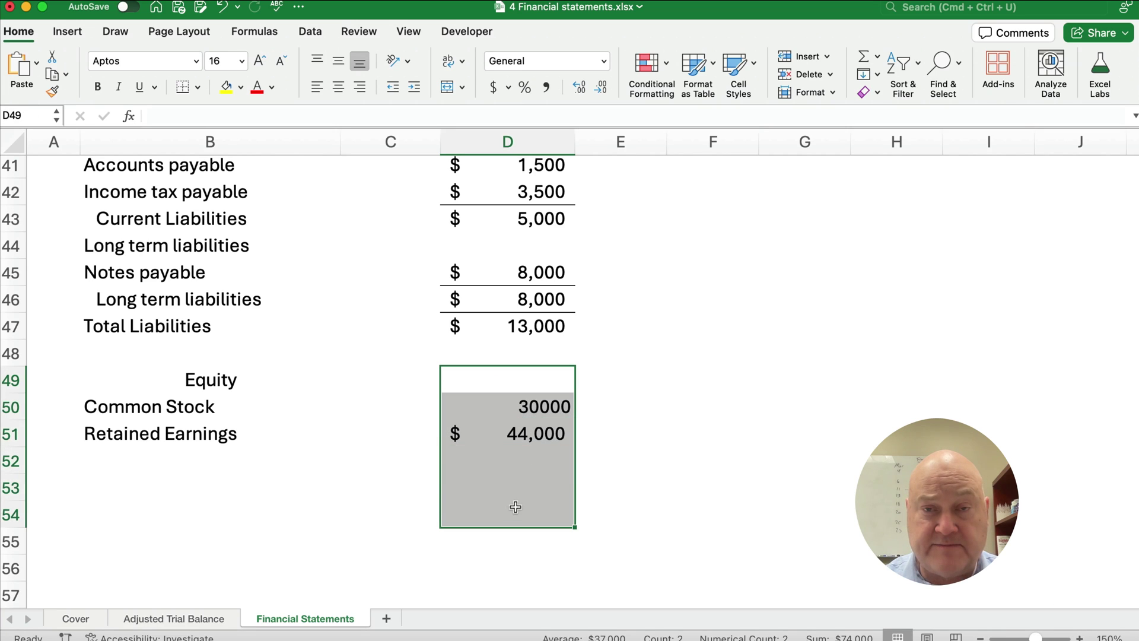
{"action": "left_click", "coordinate": [492, 93]}
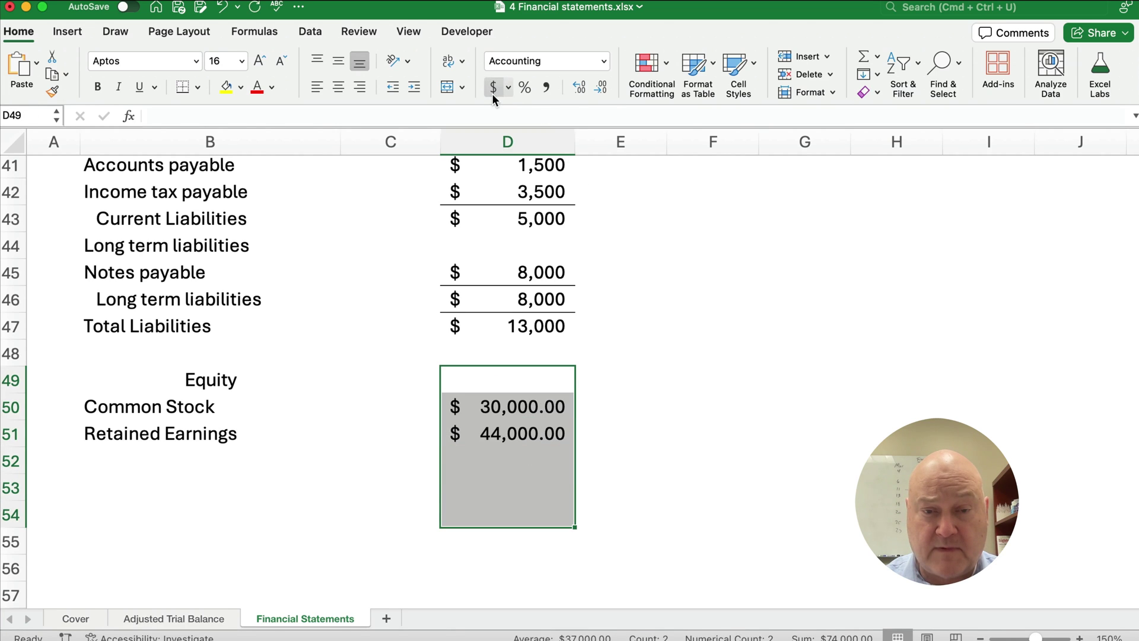
{"action": "left_click", "coordinate": [601, 87]}
{"action": "left_click", "coordinate": [601, 87]}
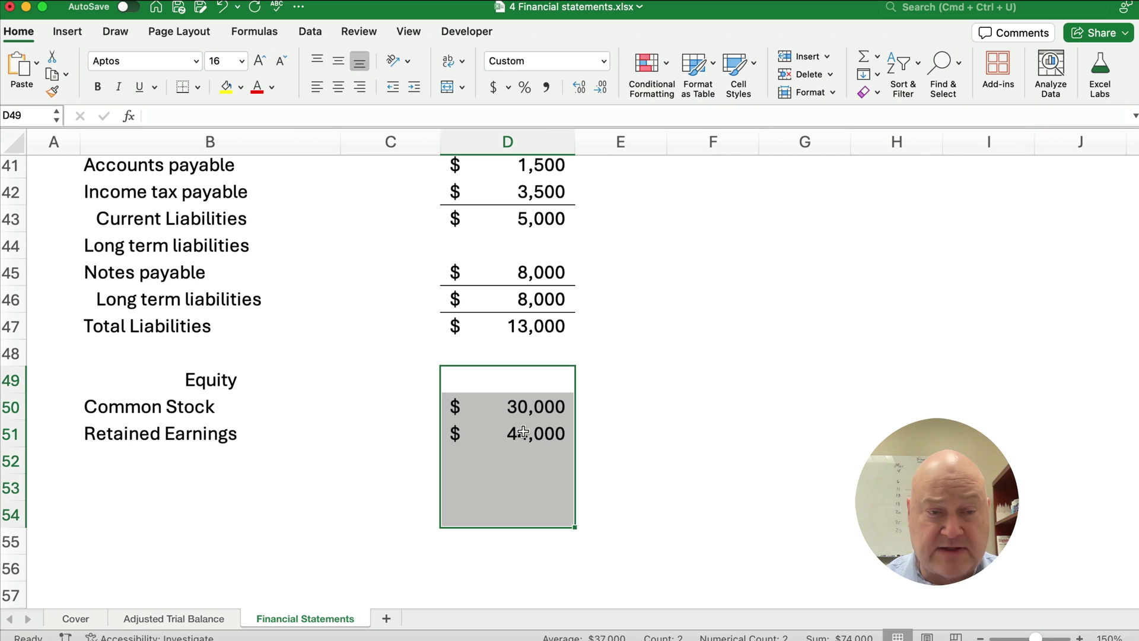
Label B52 Total equity and sum the Common Stock and Retained Earnings amounts in D52
{"action": "left_click", "coordinate": [196, 455]}
{"action": "type", "text": "To"}
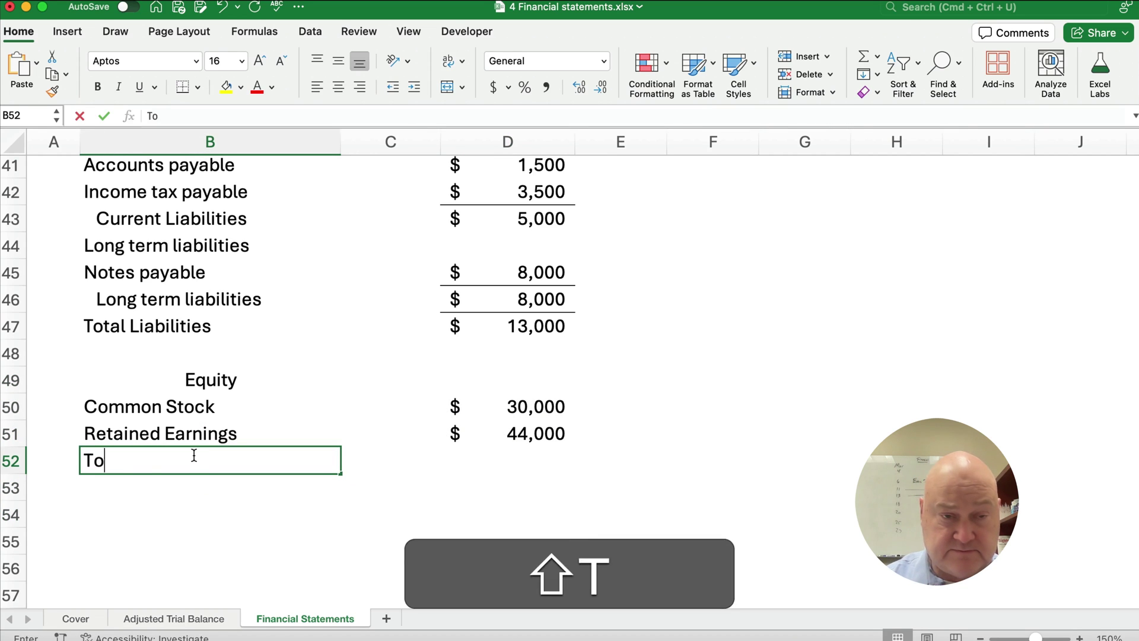
{"action": "type", "text": "tal equity"}
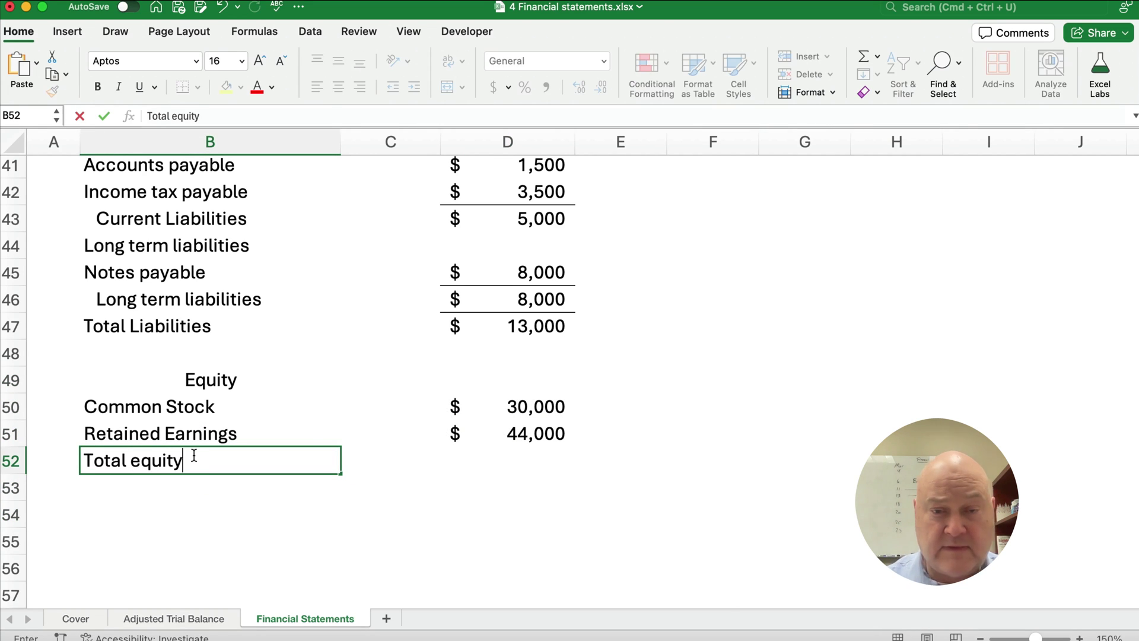
{"action": "key", "text": "Tab"}
{"action": "key", "text": "Tab"}
{"action": "key", "text": "shift+super+Right"}
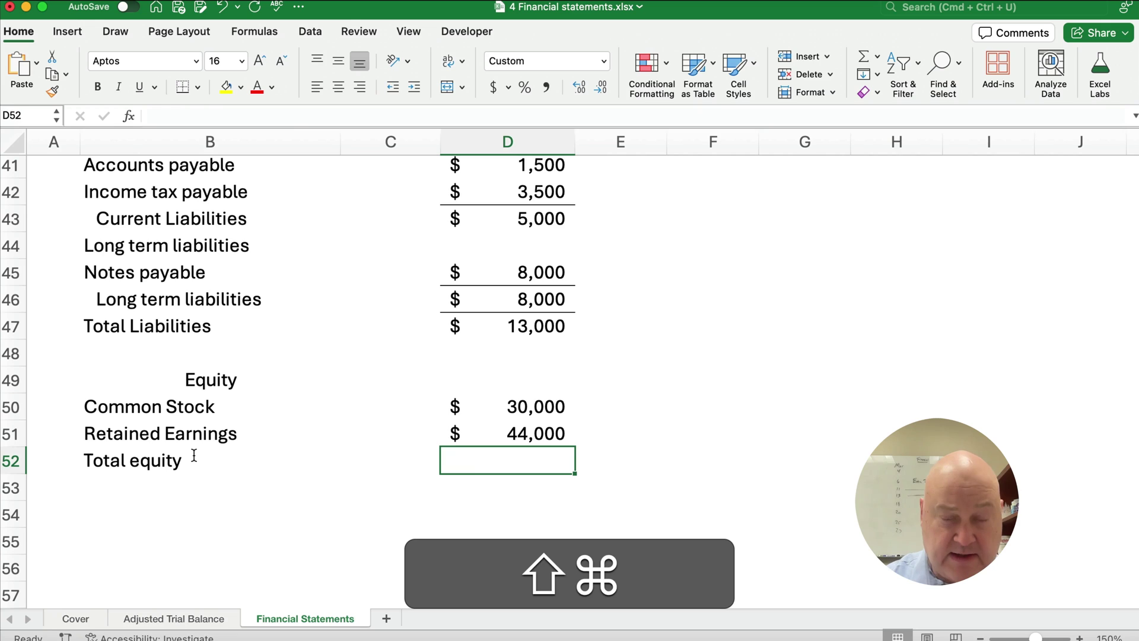
{"action": "key", "text": "shift+super+t"}
{"action": "key", "text": "Return"}
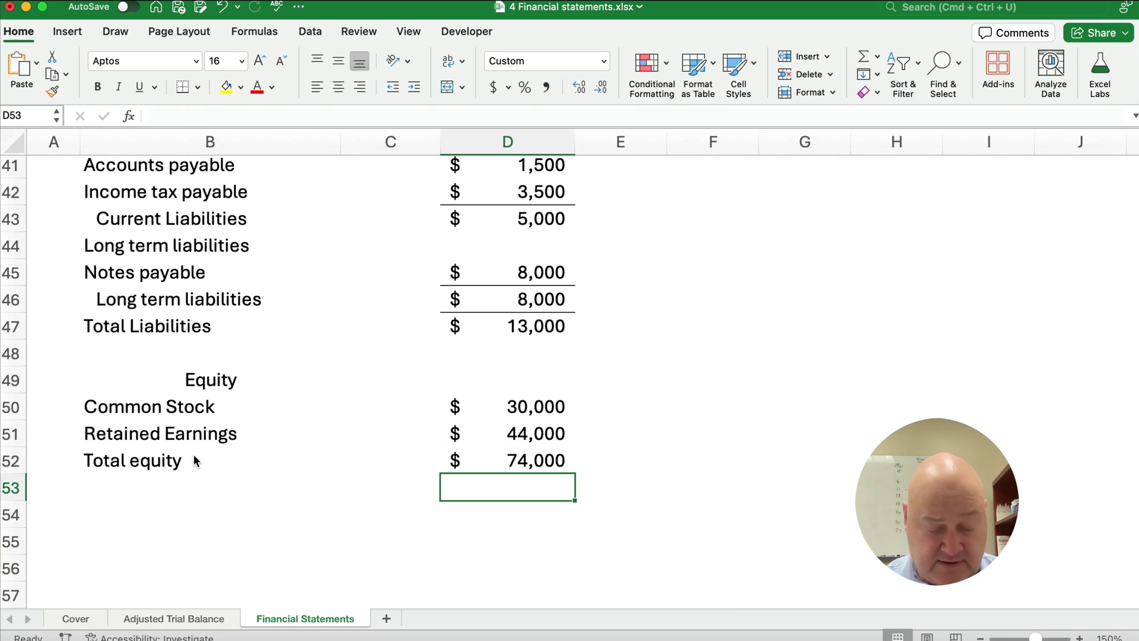
Add total liabilities and total equity in D53 with the formula =D47+D52
{"action": "type", "text": "="}
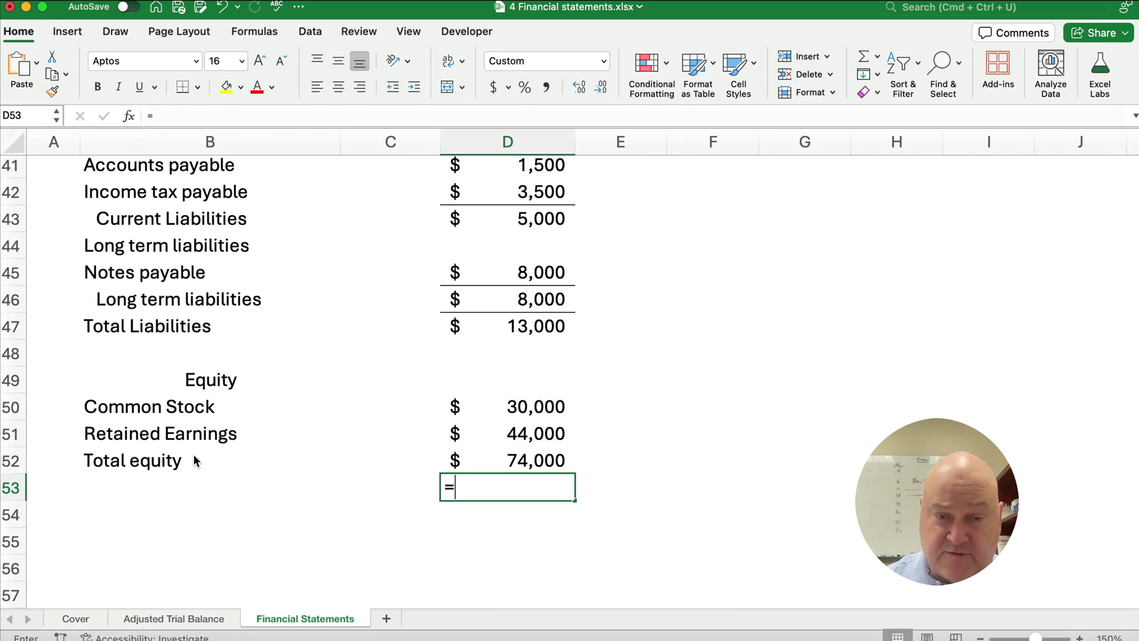
{"action": "key", "text": "Up"}
{"action": "key", "text": "Up"}
{"action": "key", "text": "Up"}
{"action": "key", "text": "Up"}
{"action": "key", "text": "Up"}
{"action": "key", "text": "Up"}
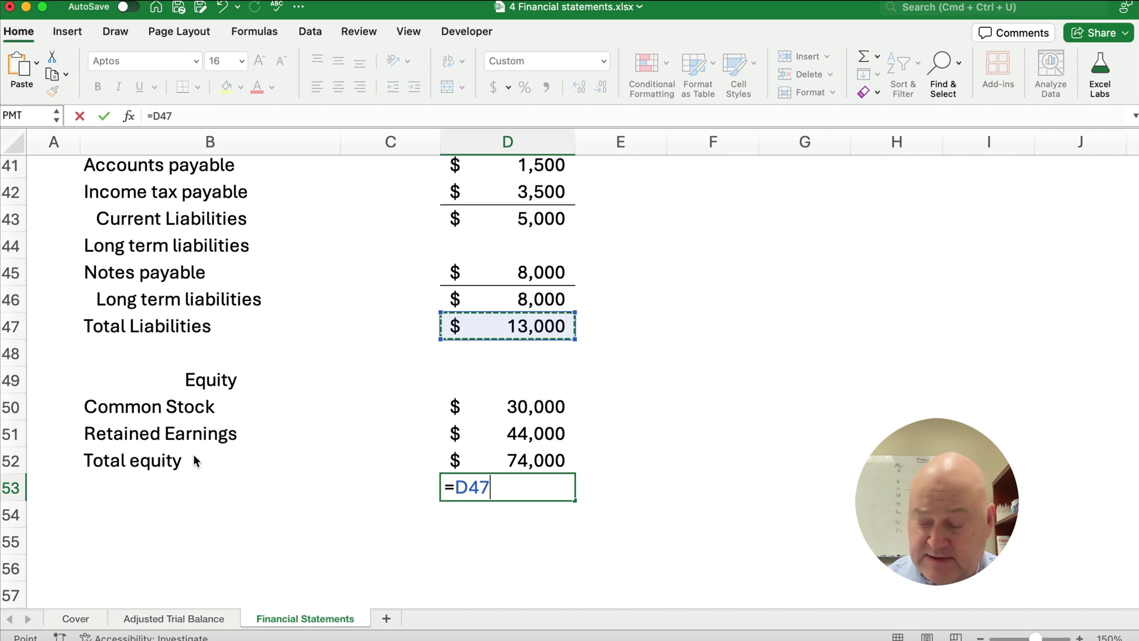
{"action": "type", "text": "+"}
{"action": "key", "text": "Up"}
{"action": "key", "text": "Return"}
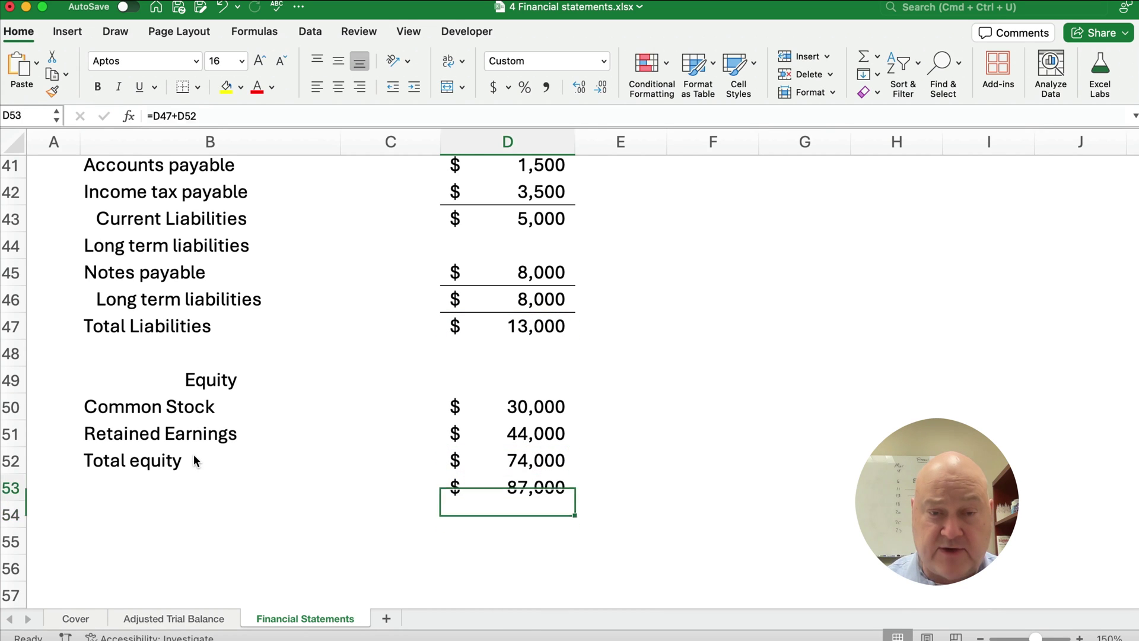
Label B53 Total liabilities and equity
{"action": "key", "text": "Left"}
{"action": "key", "text": "Left"}
{"action": "key", "text": "Left"}
{"action": "key", "text": "Right"}
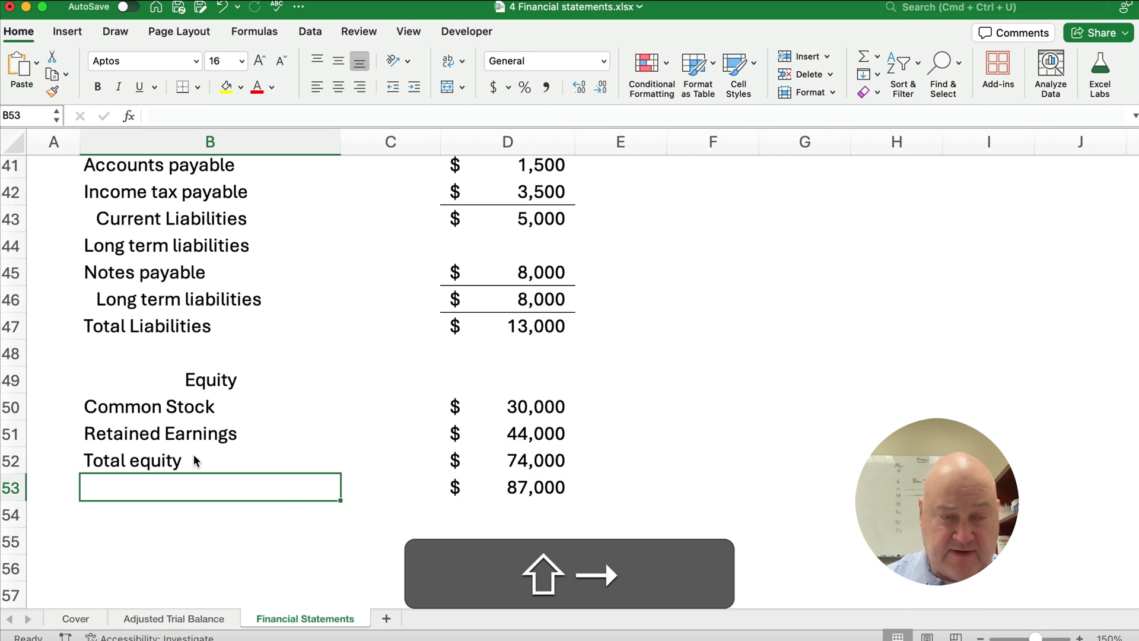
{"action": "type", "text": "Total lia"}
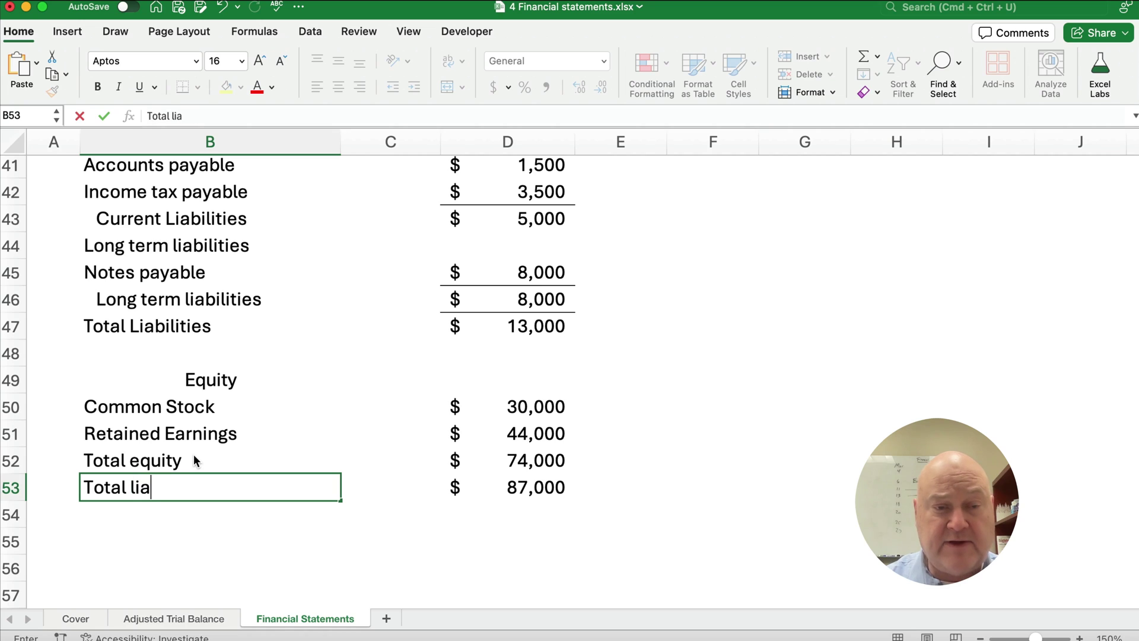
{"action": "type", "text": "bilities "}
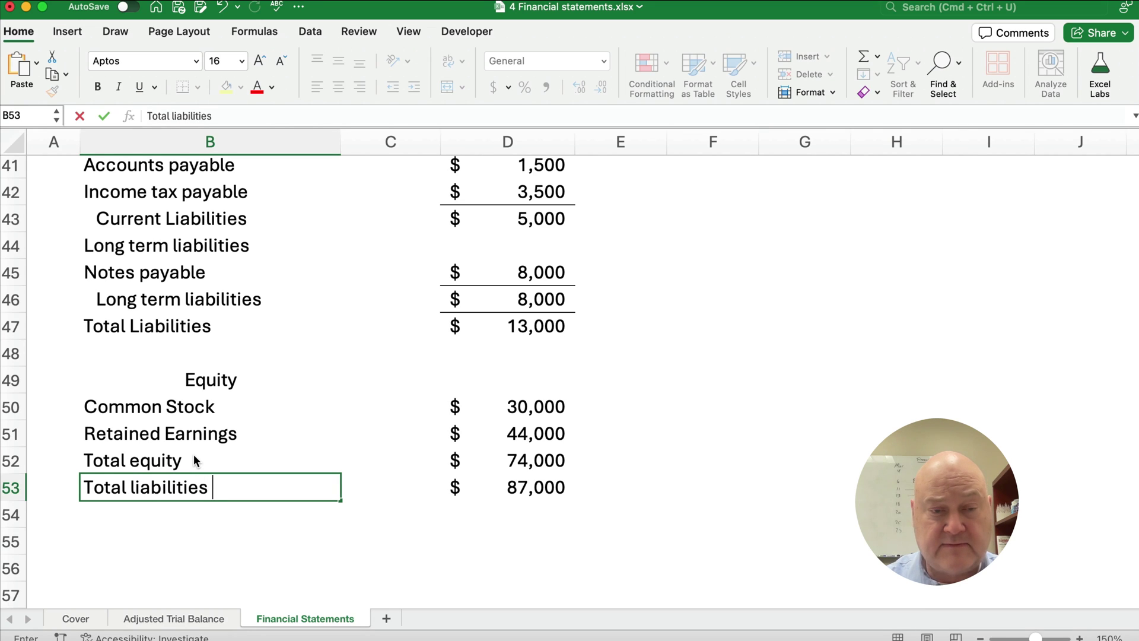
{"action": "type", "text": "and equit"}
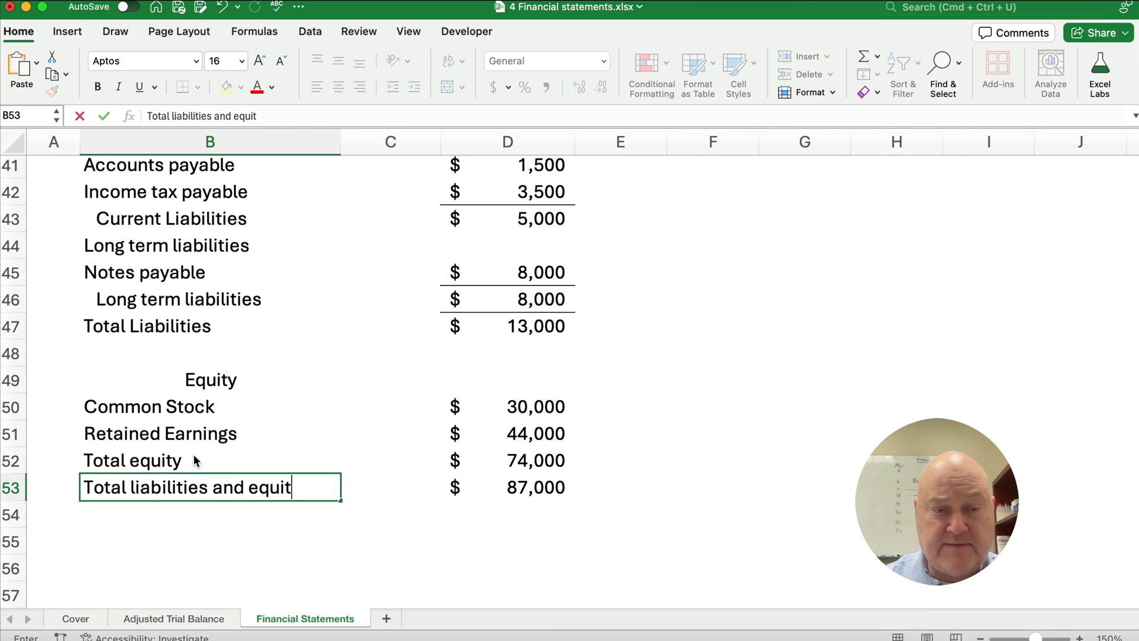
{"action": "type", "text": "y"}
{"action": "key", "text": "Return"}
Add a bottom border to the Retained Earnings amount in D51 and a top and double bottom border to D53
{"action": "left_click", "coordinate": [536, 438]}
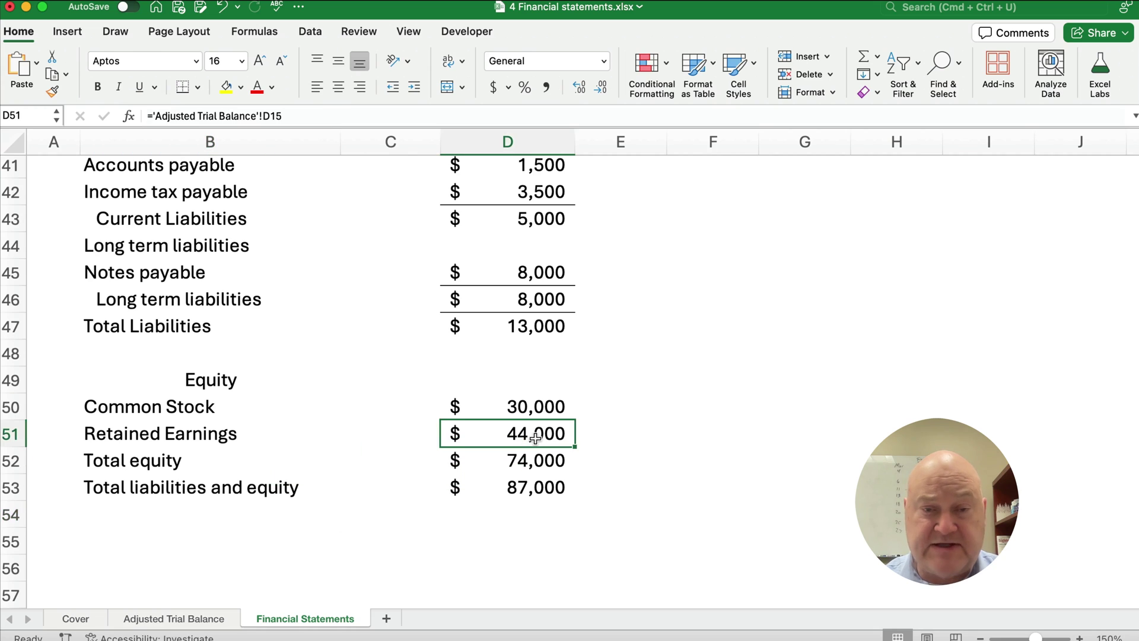
{"action": "left_click", "coordinate": [183, 91]}
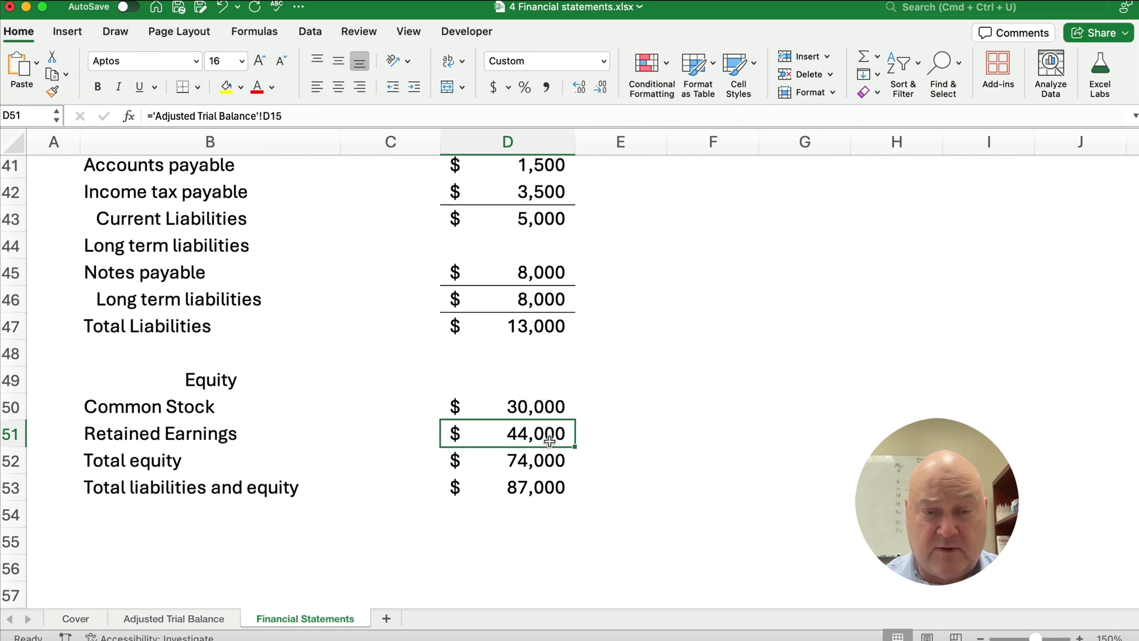
{"action": "left_click", "coordinate": [521, 489]}
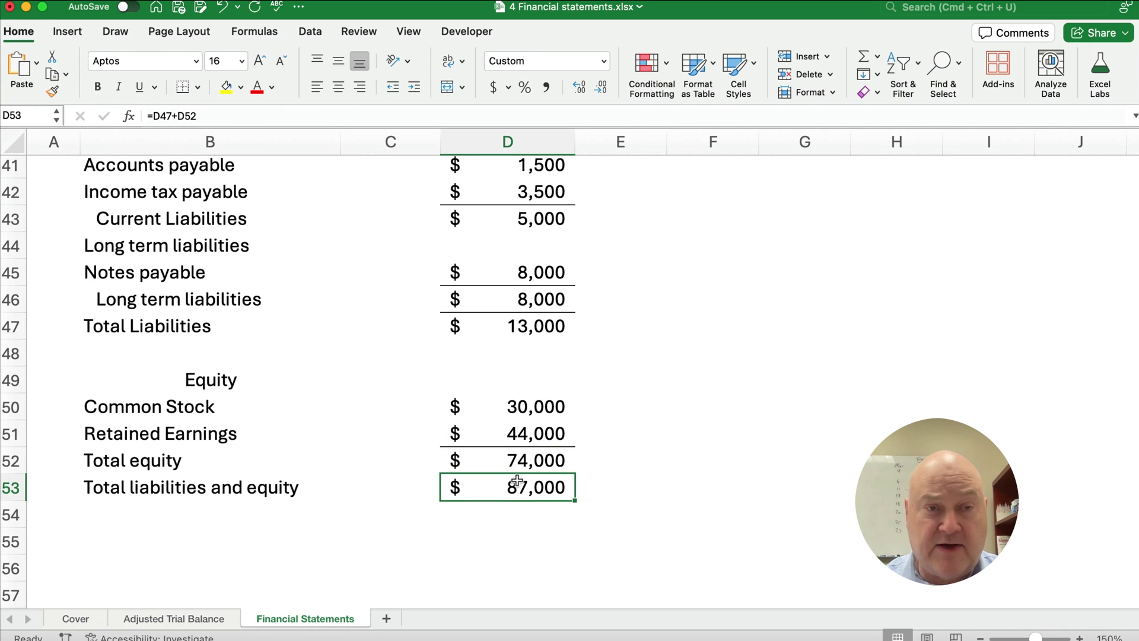
{"action": "left_click", "coordinate": [199, 88]}
{"action": "left_click", "coordinate": [284, 383]}
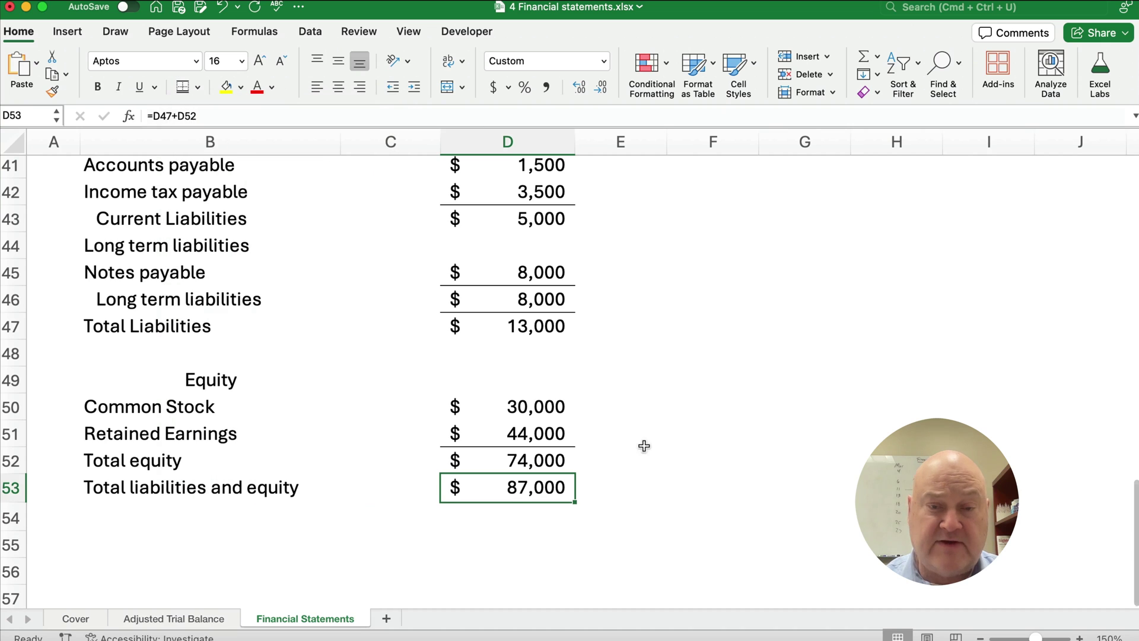
{"action": "left_click", "coordinate": [644, 439]}
Compare Total Assets in D37 with Total liabilities and equity in D53 to check whether the balance sheet balances
{"action": "scroll", "coordinate": [534, 416], "scroll_direction": "up", "scroll_amount": 3}
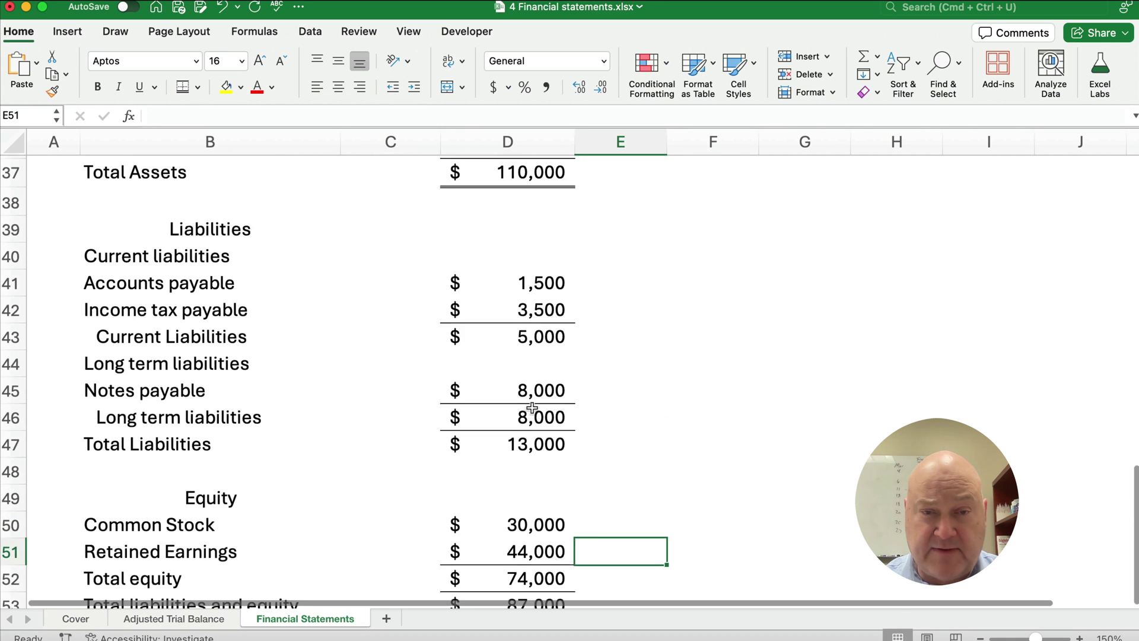
{"action": "scroll", "coordinate": [532, 409], "scroll_direction": "up", "scroll_amount": 2}
{"action": "left_click", "coordinate": [497, 240]}
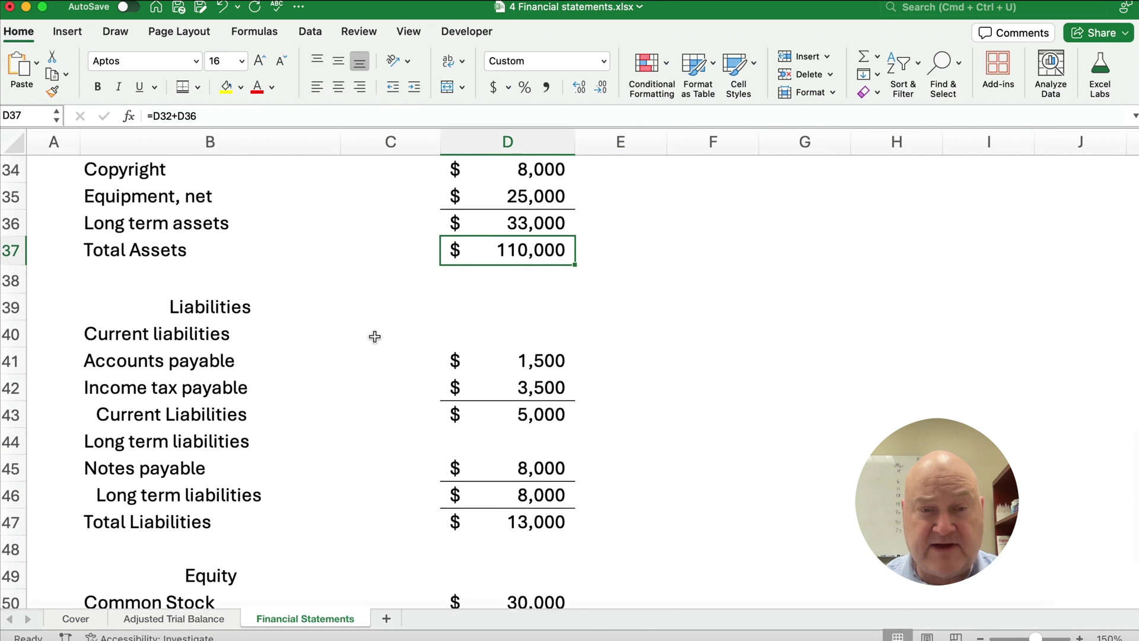
{"action": "scroll", "coordinate": [370, 336], "scroll_direction": "up", "scroll_amount": 7}
{"action": "scroll", "coordinate": [357, 327], "scroll_direction": "up", "scroll_amount": 2}
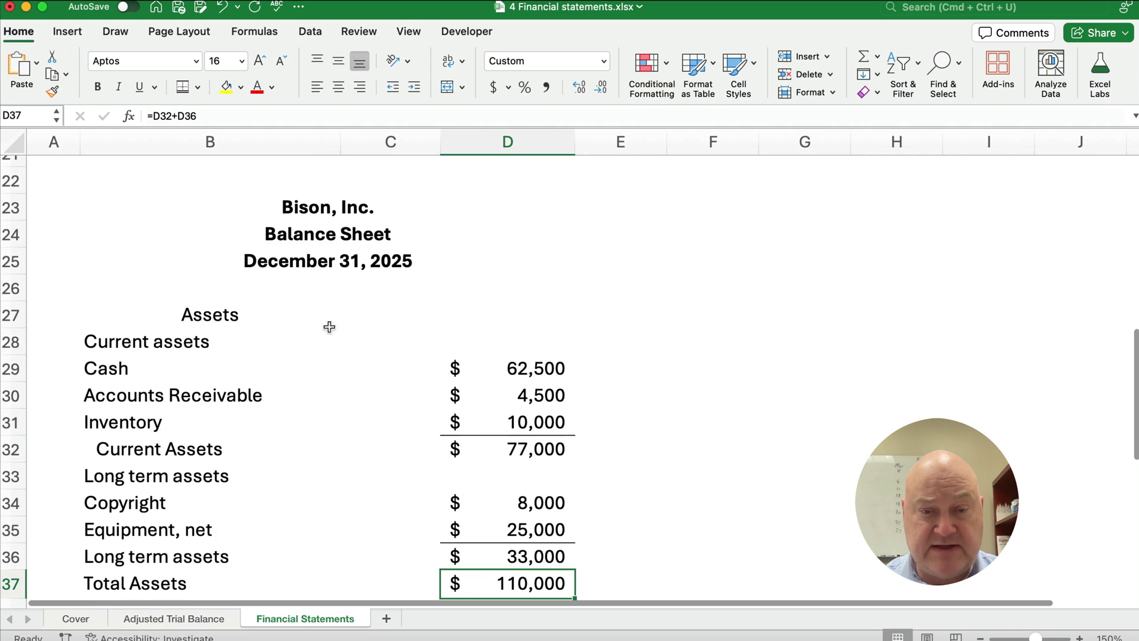
{"action": "scroll", "coordinate": [330, 327], "scroll_direction": "down", "scroll_amount": 7}
{"action": "scroll", "coordinate": [486, 317], "scroll_direction": "down", "scroll_amount": 7}
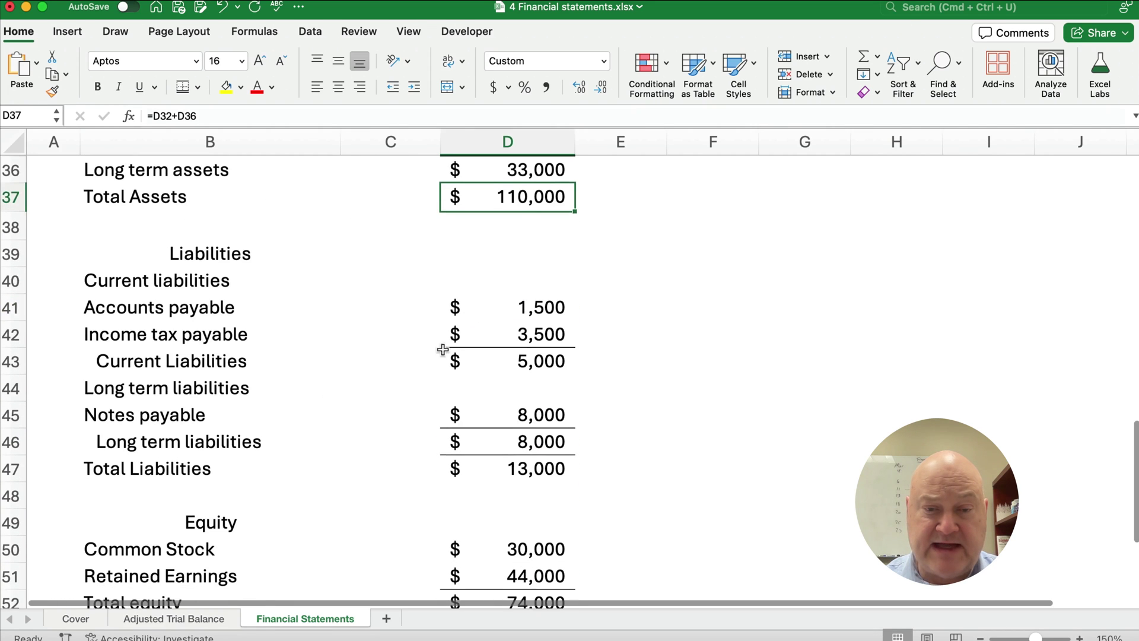
{"action": "left_click", "coordinate": [489, 499]}
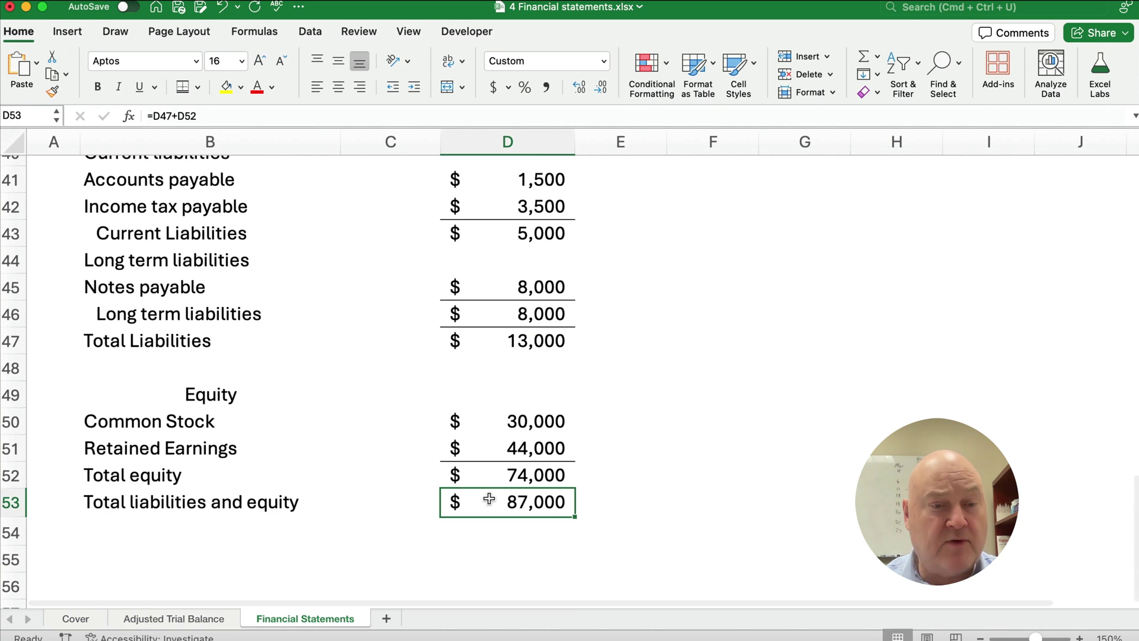
Replace the Retained Earnings formula in D51 with =D20, linking it to the December 31 retained earnings
{"action": "left_click", "coordinate": [496, 443]}
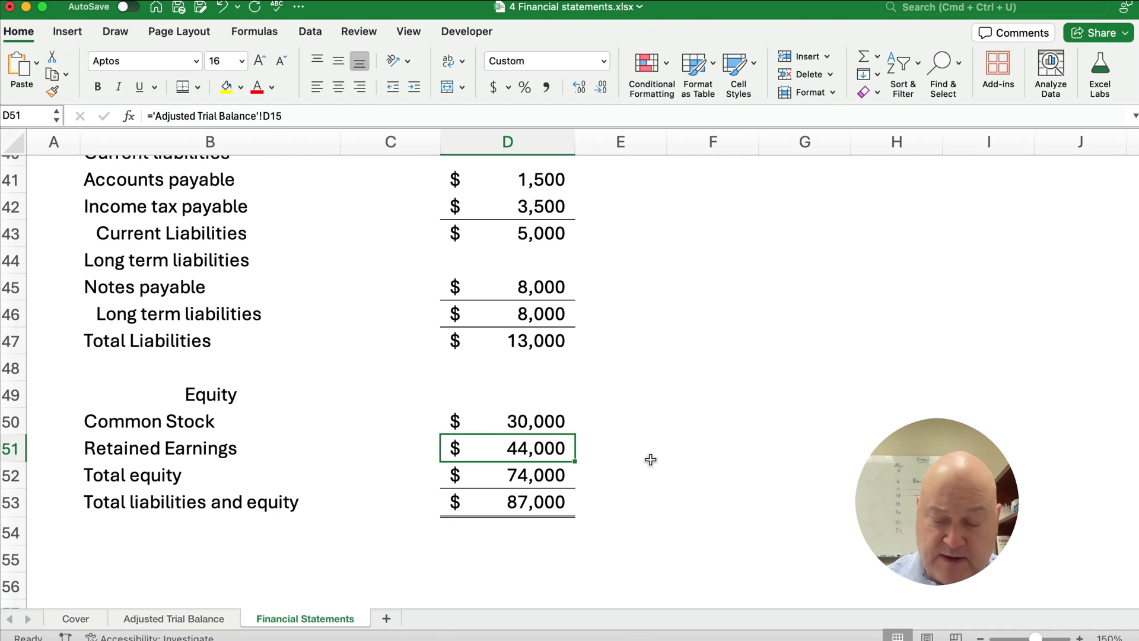
{"action": "type", "text": "="}
{"action": "scroll", "coordinate": [677, 392], "scroll_direction": "up", "scroll_amount": 5}
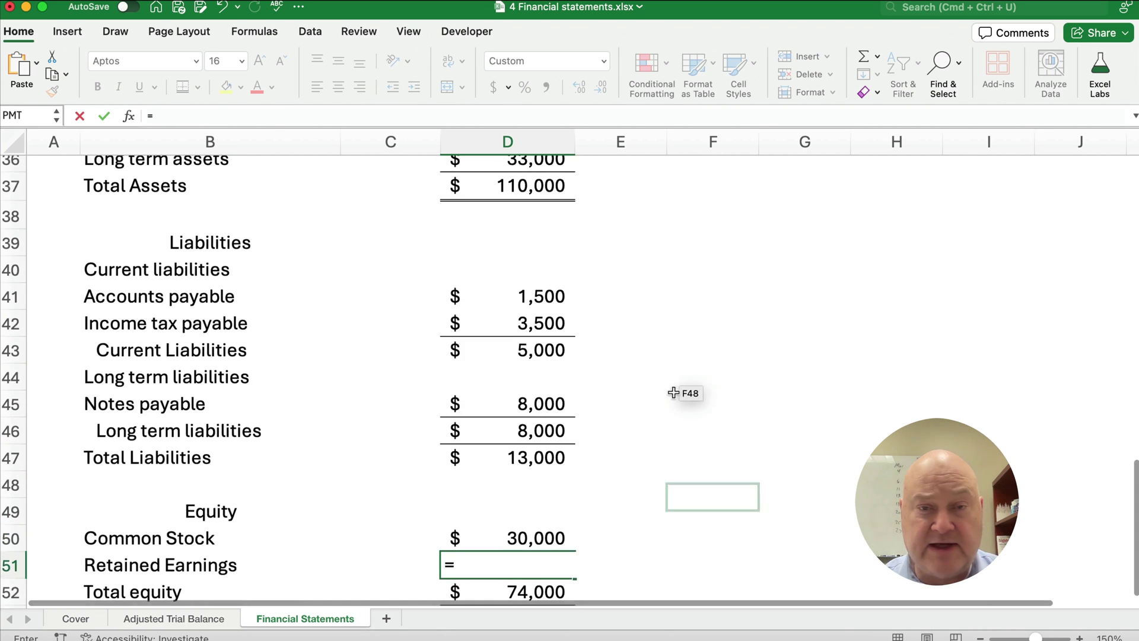
{"action": "scroll", "coordinate": [648, 467], "scroll_direction": "up", "scroll_amount": 8}
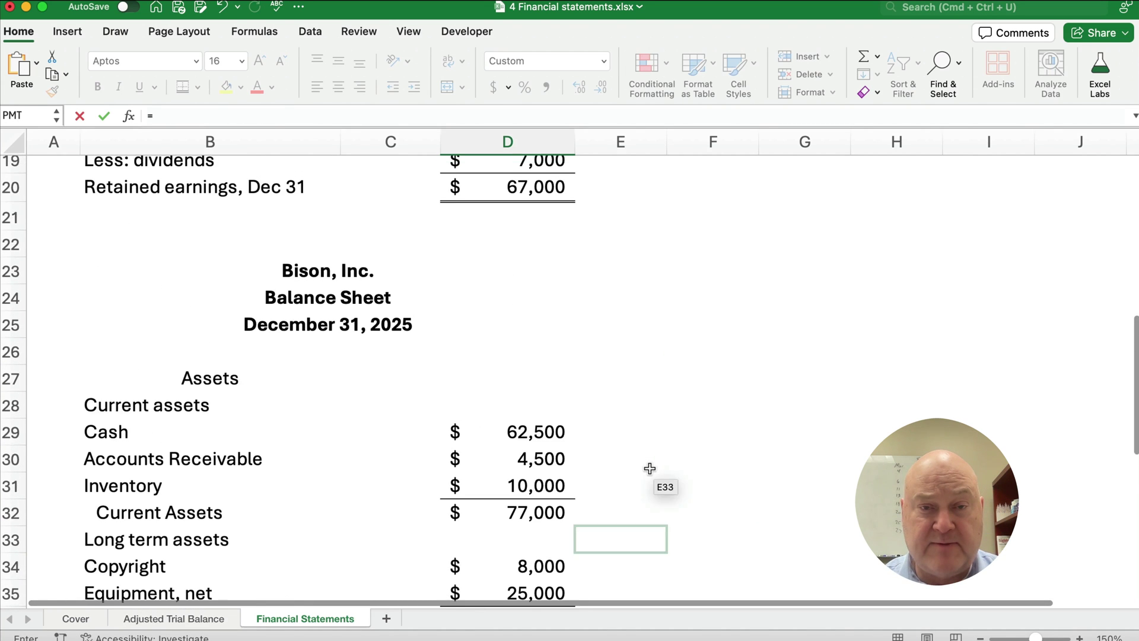
{"action": "left_click", "coordinate": [525, 229]}
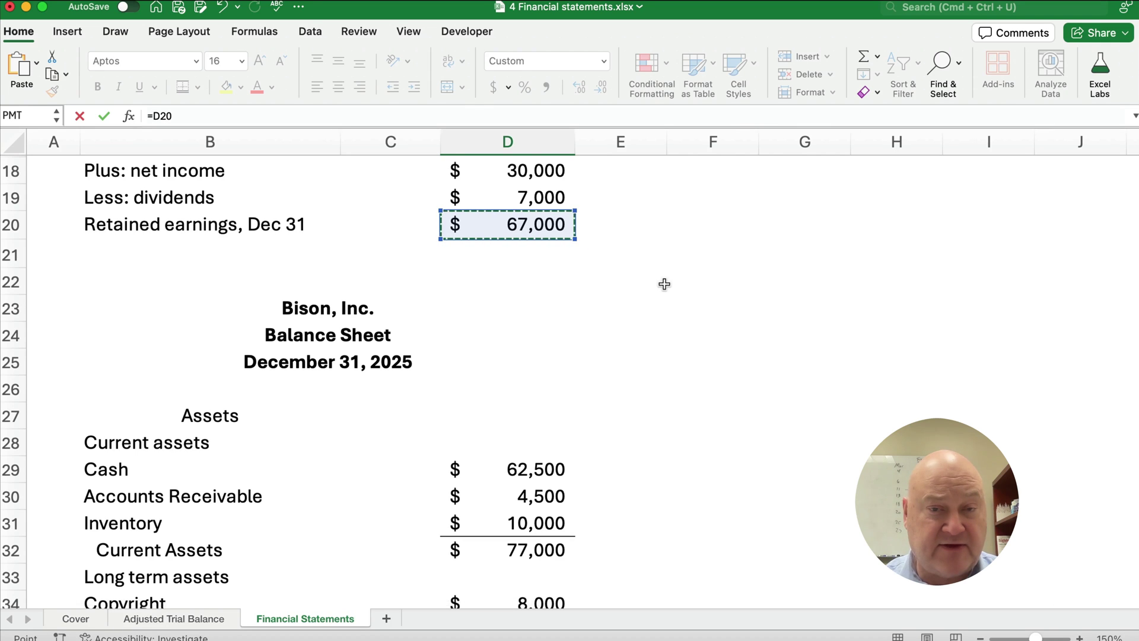
{"action": "scroll", "coordinate": [668, 349], "scroll_direction": "up", "scroll_amount": 2}
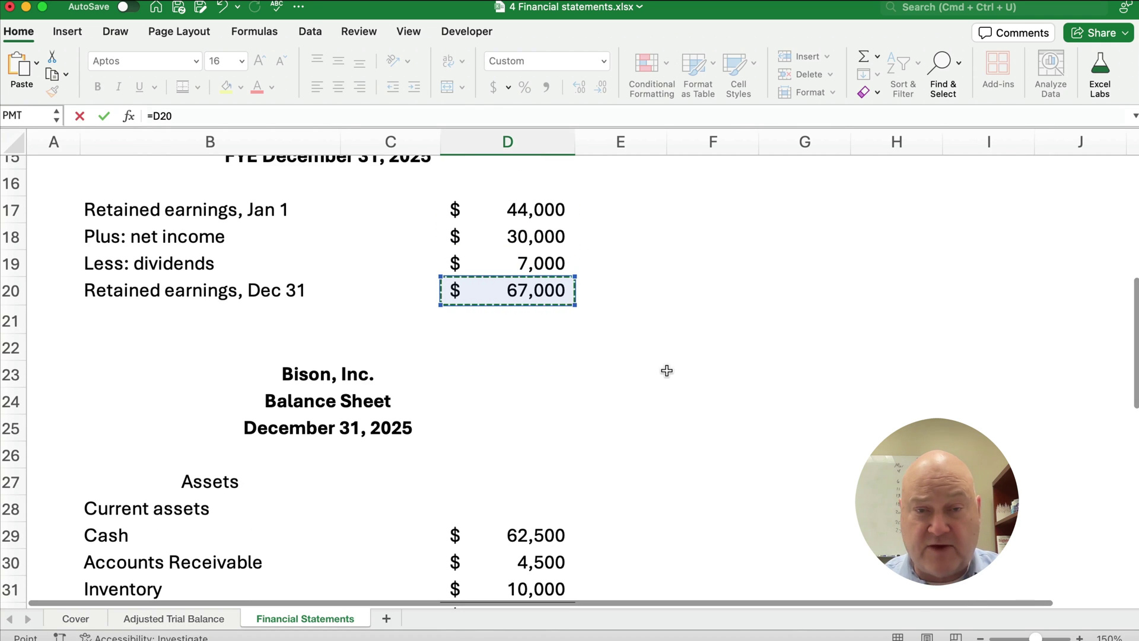
{"action": "key", "text": "Return"}
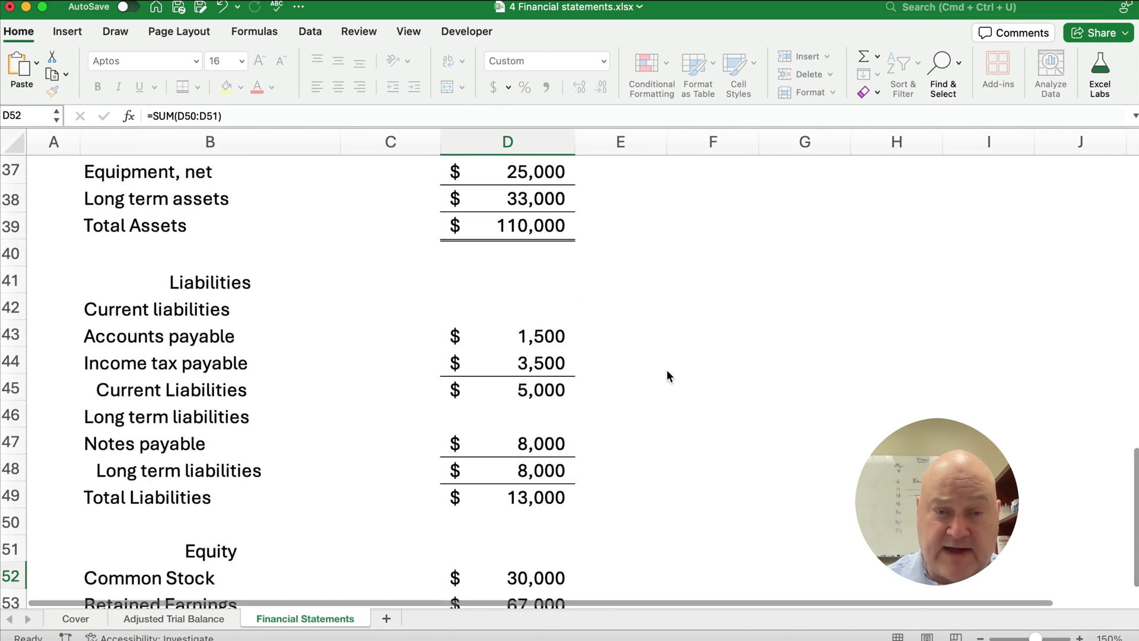
Recheck the recalculated Total liabilities and equity in D53 against Total Assets in D37
{"action": "scroll", "coordinate": [665, 373], "scroll_direction": "down", "scroll_amount": 5}
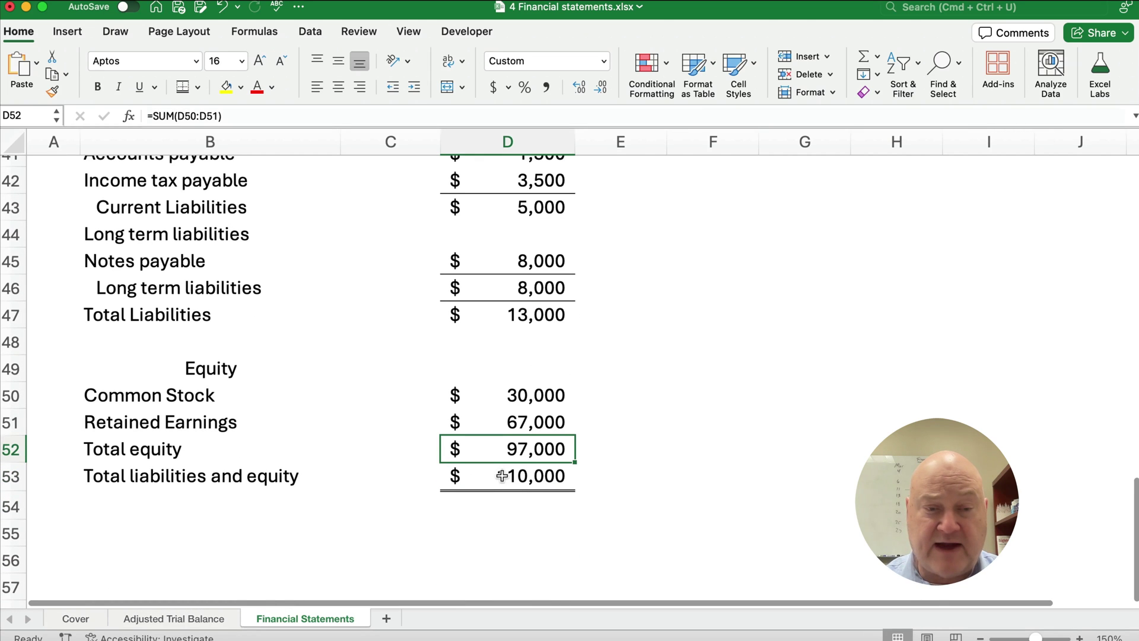
{"action": "left_click", "coordinate": [502, 476]}
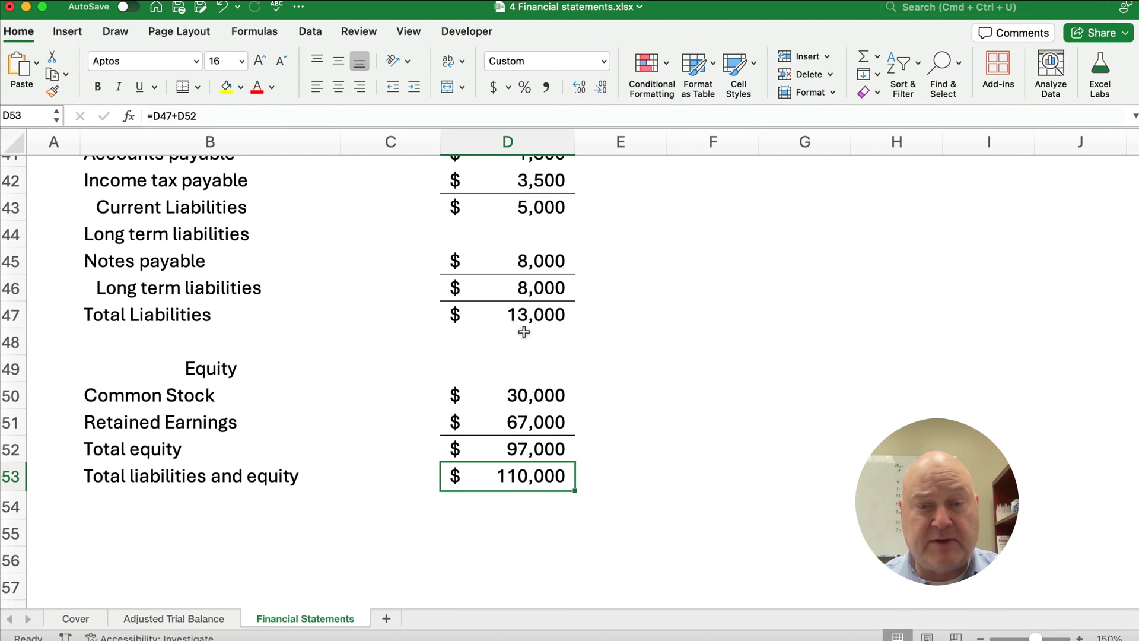
{"action": "scroll", "coordinate": [559, 376], "scroll_direction": "up", "scroll_amount": 8}
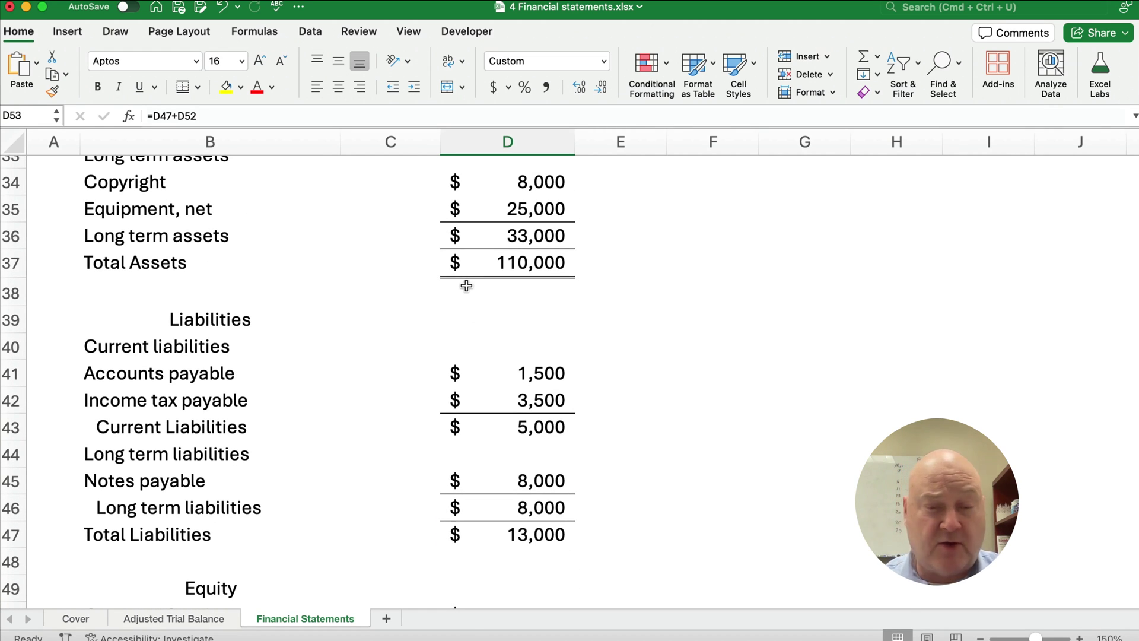
{"action": "scroll", "coordinate": [394, 427], "scroll_direction": "down", "scroll_amount": 15}
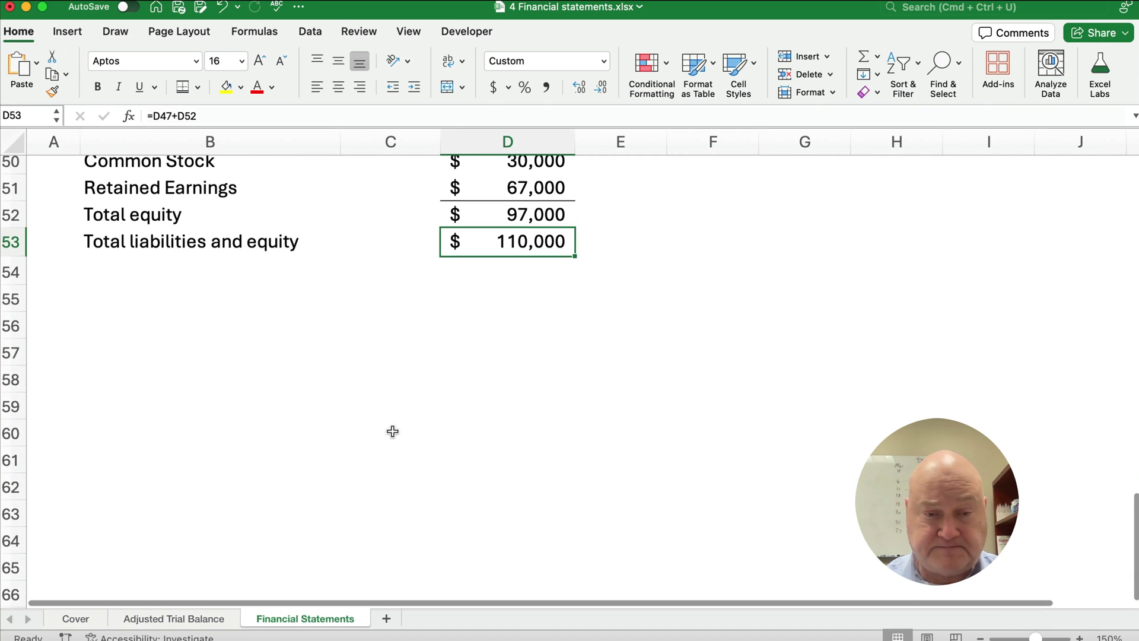
{"action": "key", "text": "shift+super"}
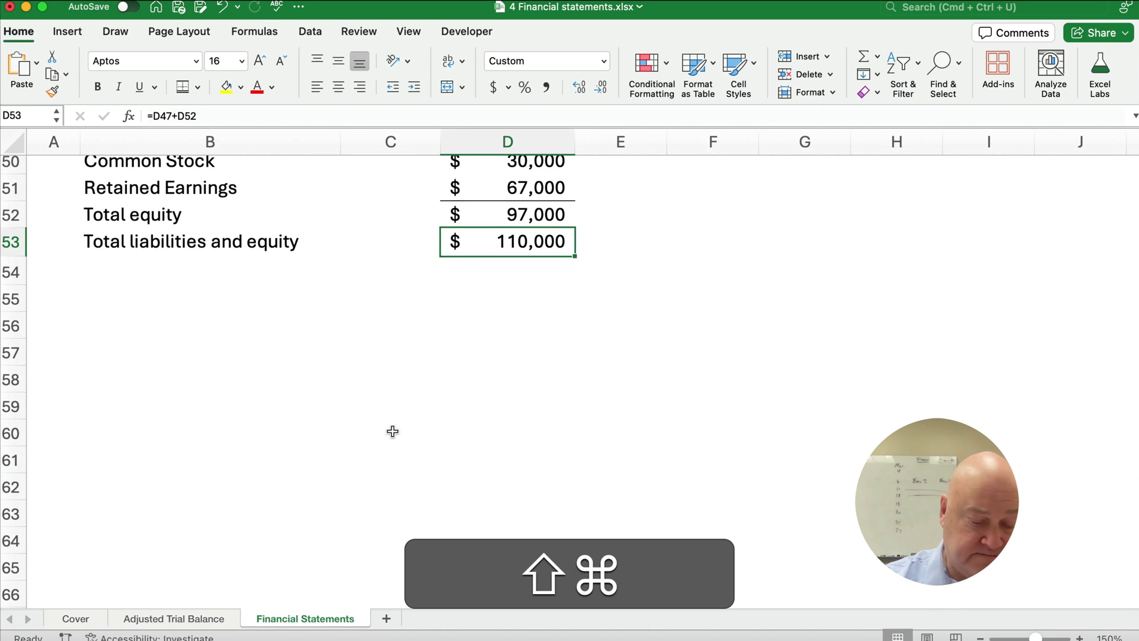